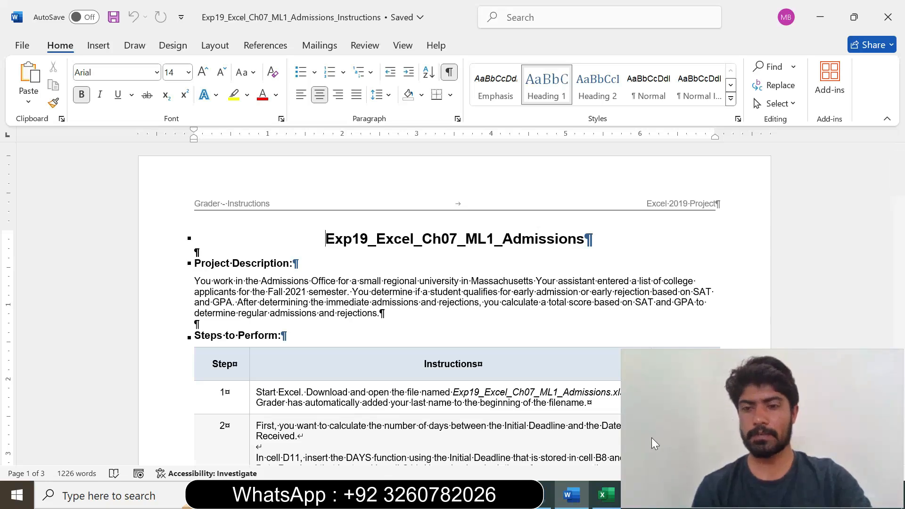
left_click_drag(622, 426, 675, 426)
left_click_drag(787, 417, 805, 423)
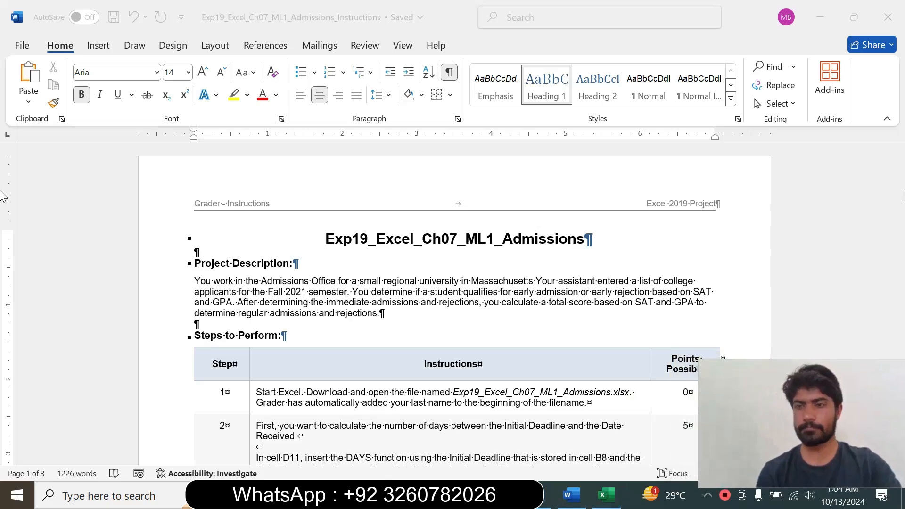
Set the step 1 instruction text in the table to 12 pt and highlight it in yellow.
left_click(894, 182)
left_click_drag(897, 185, 897, 201)
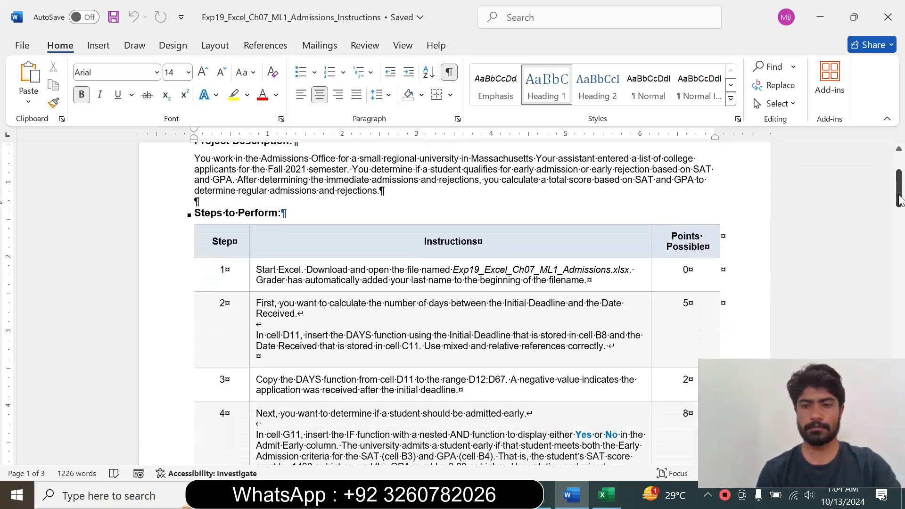
left_click(253, 275)
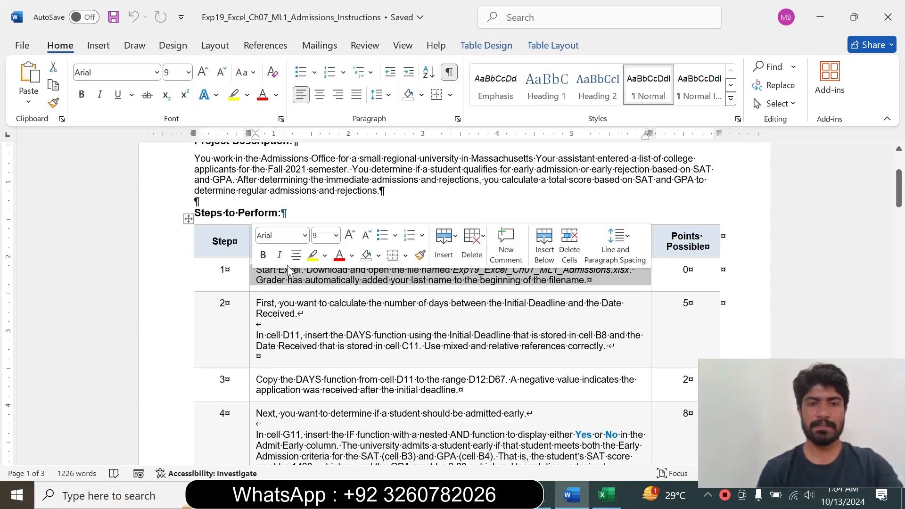
left_click(335, 235)
left_click(323, 332)
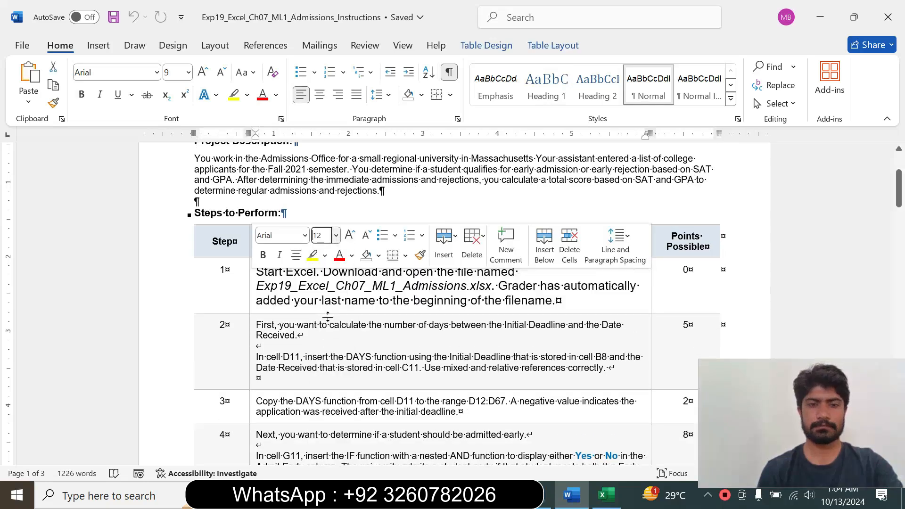
left_click(313, 256)
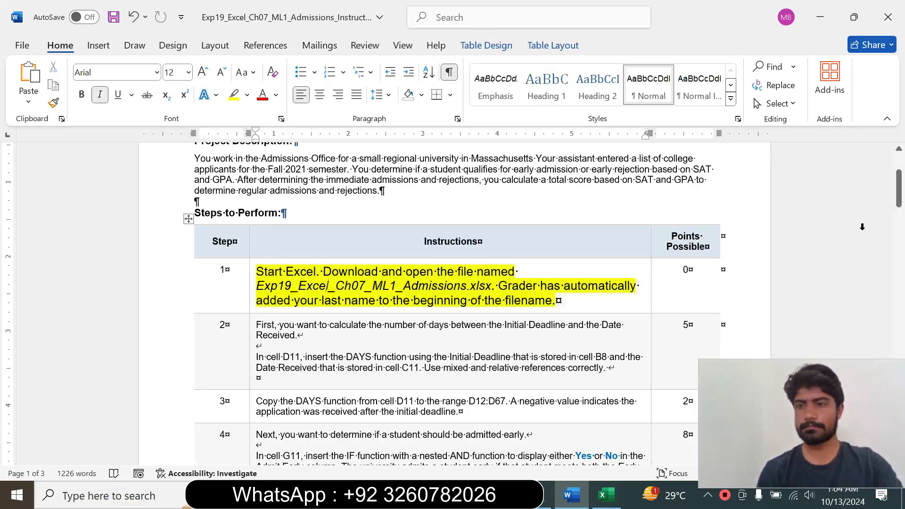
Switch to the Excel admissions workbook and examine the Applicants and Map worksheets.
left_click_drag(901, 198, 900, 209)
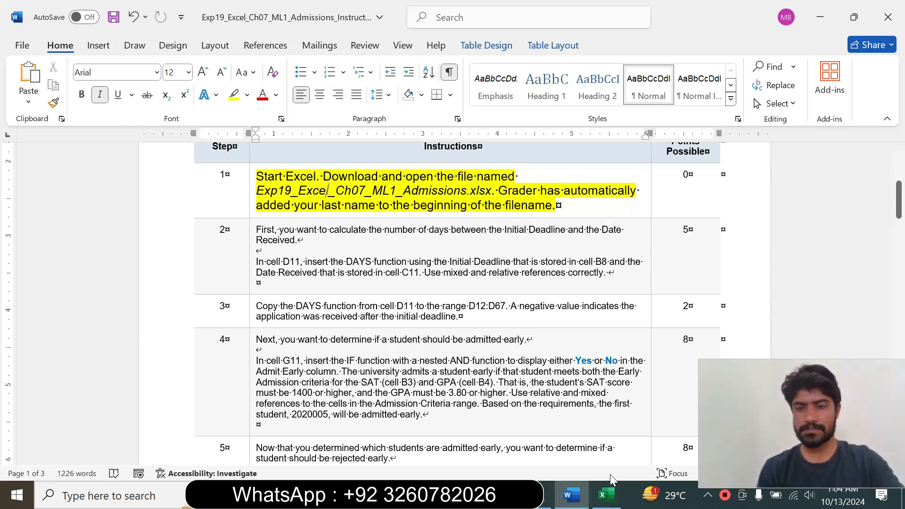
left_click(606, 495)
left_click(452, 304)
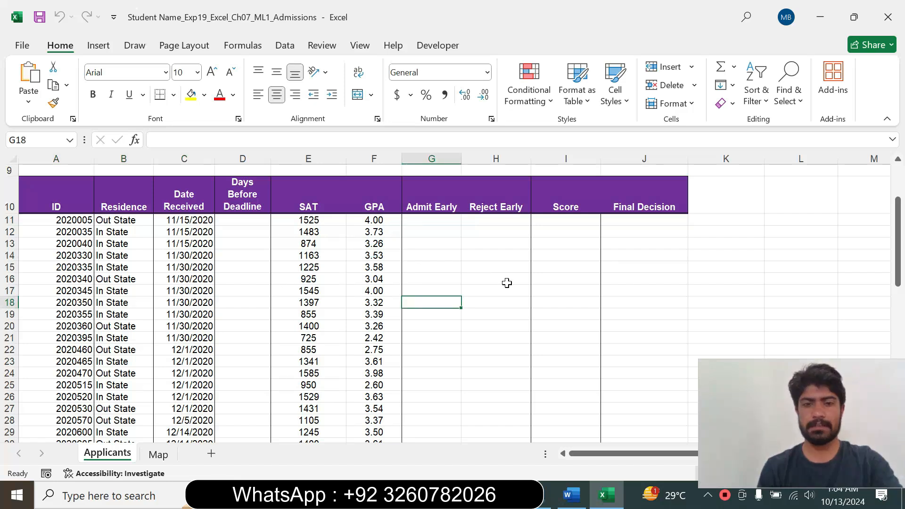
left_click_drag(897, 217, 900, 143)
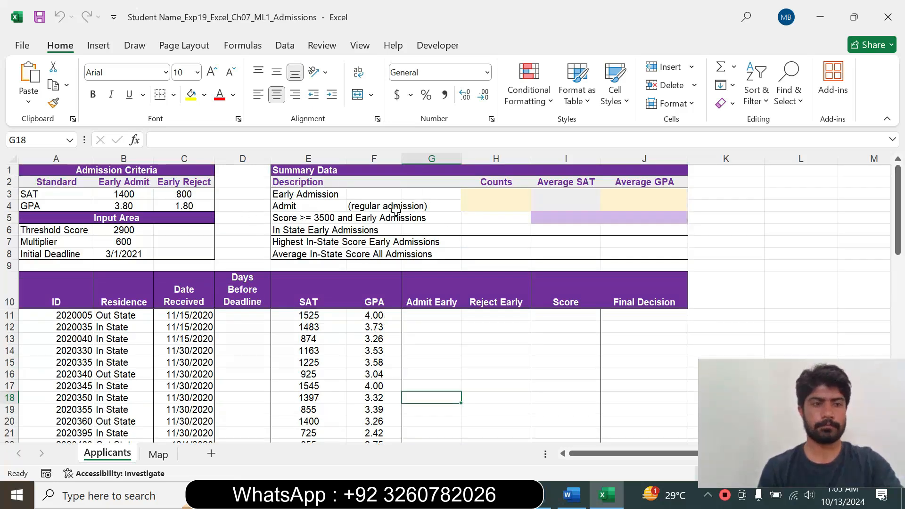
left_click_drag(898, 210, 876, 231)
left_click(166, 458)
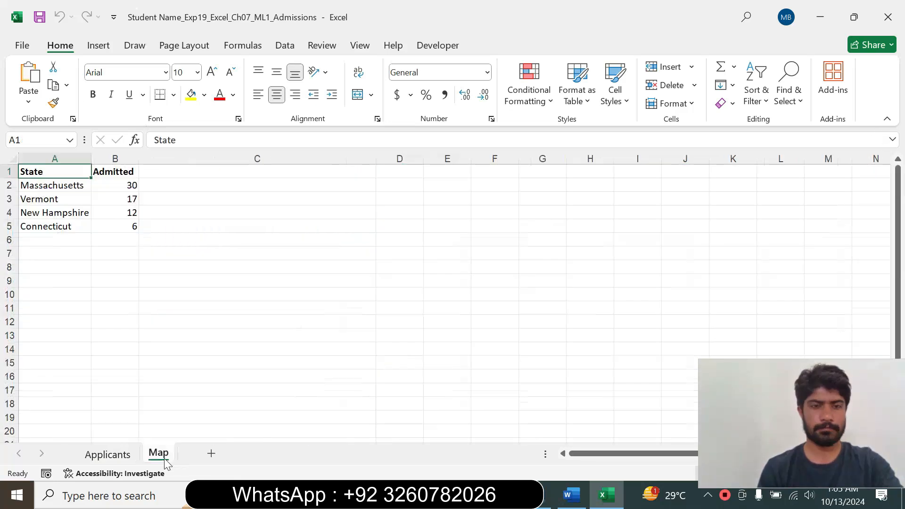
left_click(121, 455)
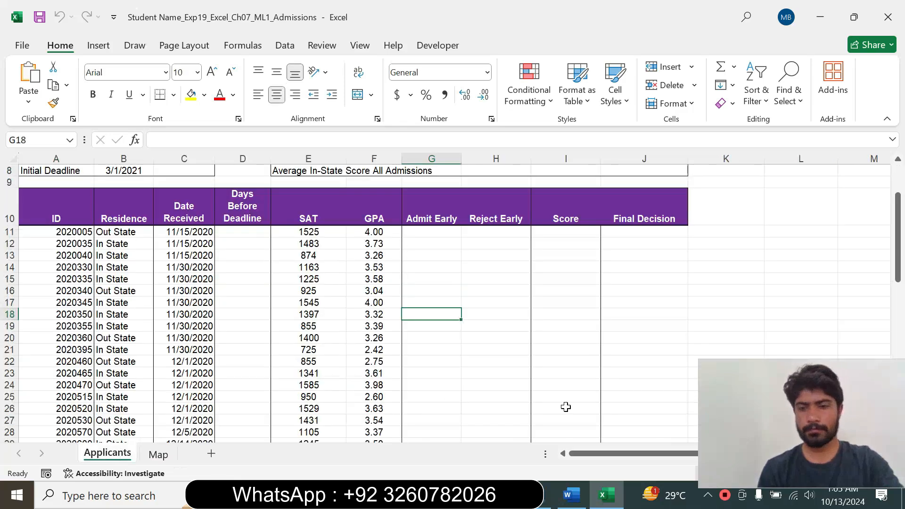
Return to the Word instructions, set the step 1 text to 9 pt and remove its highlight.
left_click(571, 494)
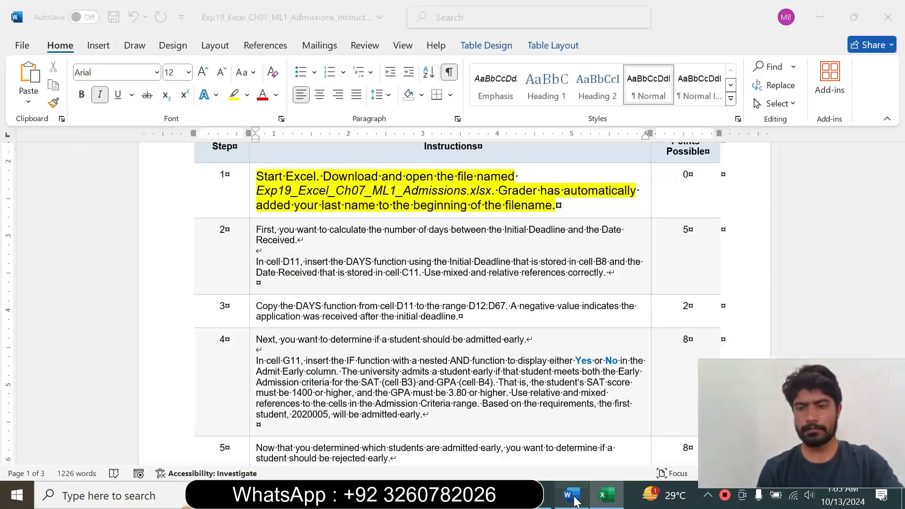
left_click(249, 205)
left_click(335, 159)
left_click(328, 193)
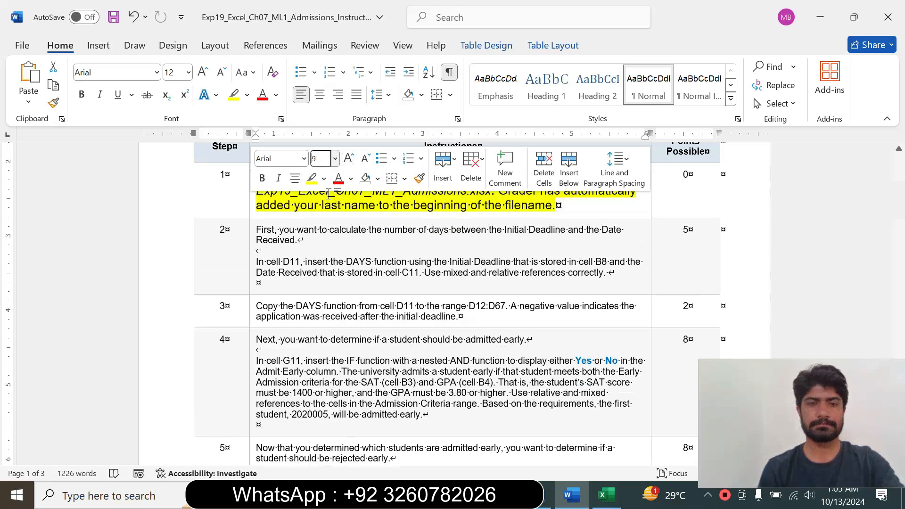
left_click(324, 178)
left_click(330, 293)
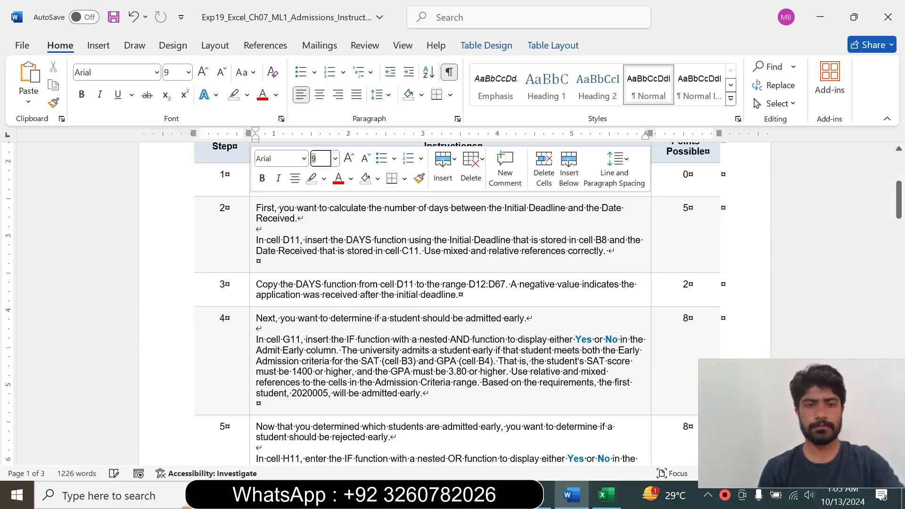
left_click(721, 207)
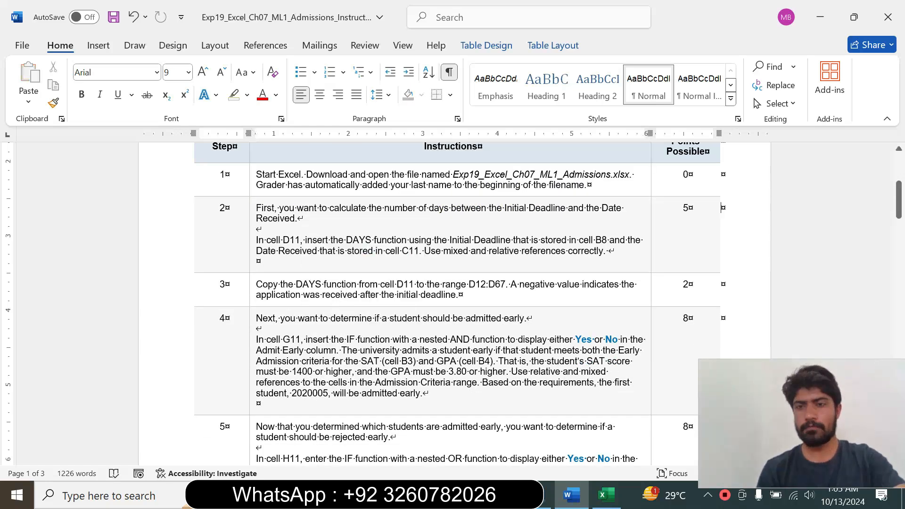
Set the step 2 instruction text to 12 pt and highlight it in turquoise.
left_click(249, 241)
left_click(334, 195)
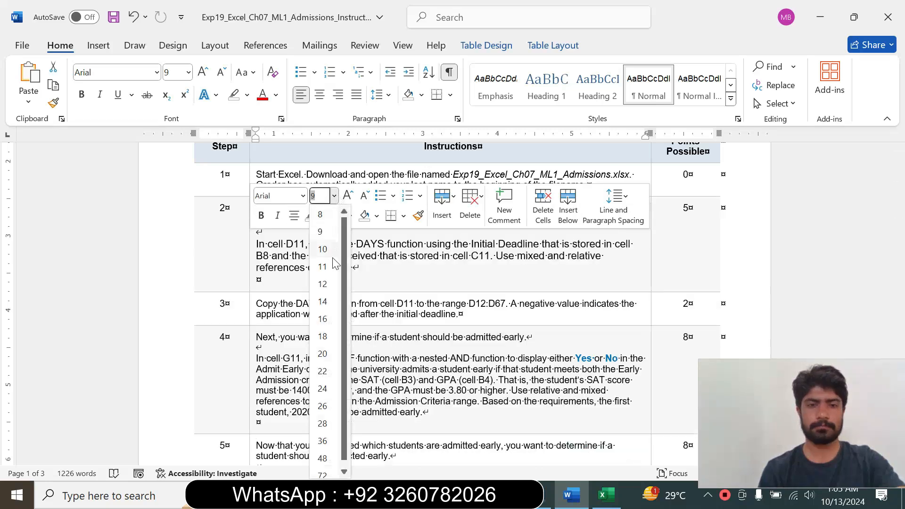
left_click(322, 284)
left_click(322, 215)
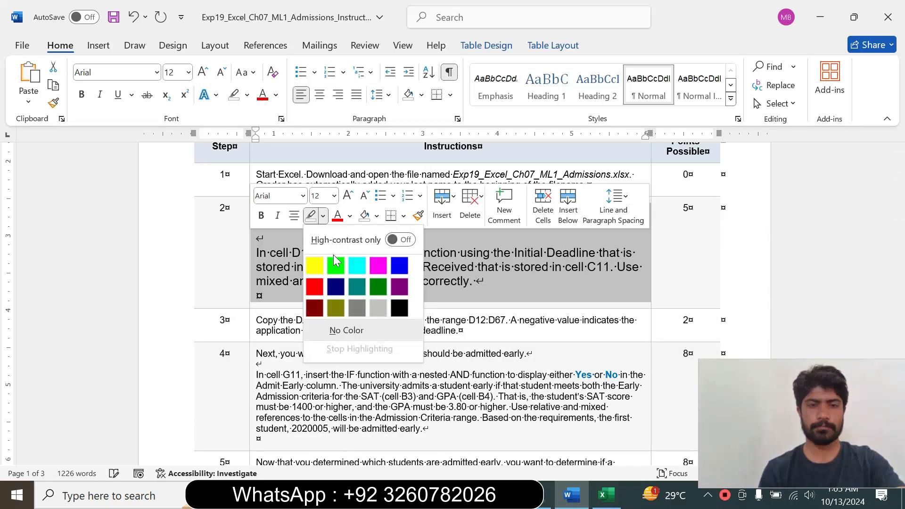
left_click(357, 265)
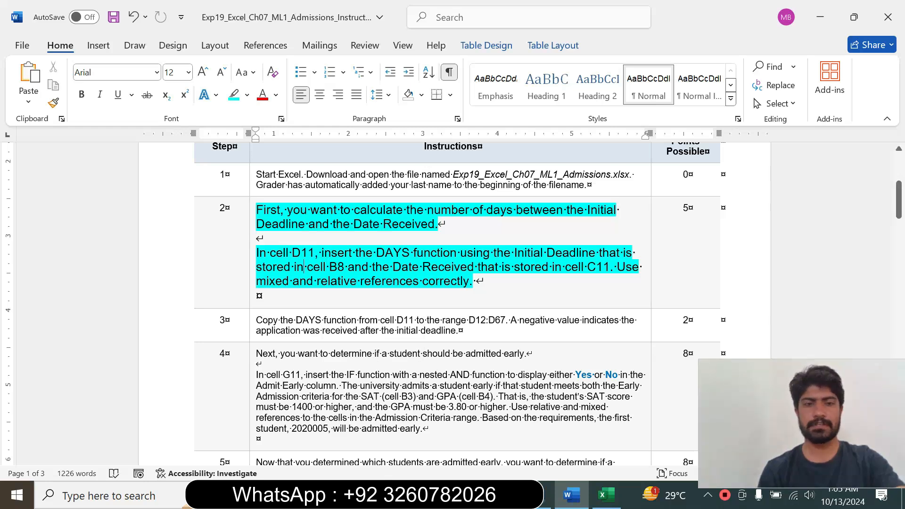
Read step 2's DAYS function instruction and compare it with Excel's Applicants sheet, selecting cell D11 there.
left_click_drag(257, 253, 483, 281)
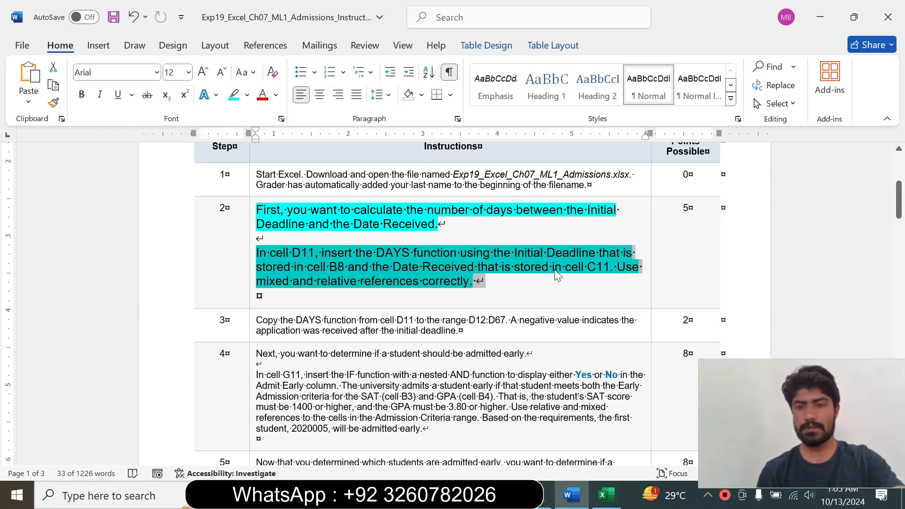
left_click_drag(610, 270, 269, 253)
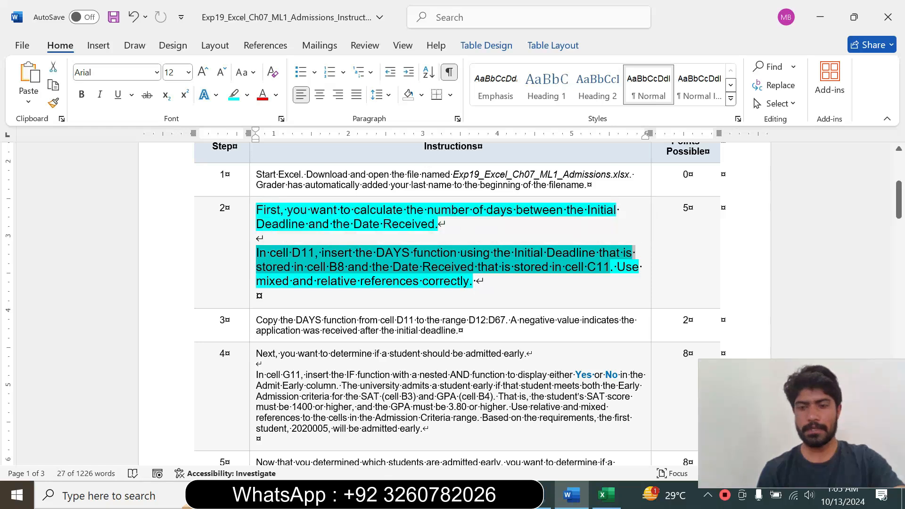
left_click(605, 495)
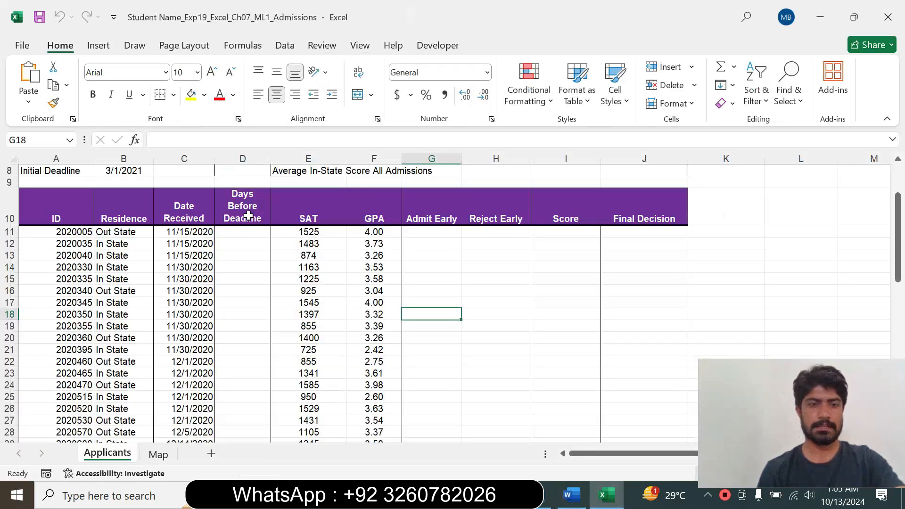
left_click(243, 231)
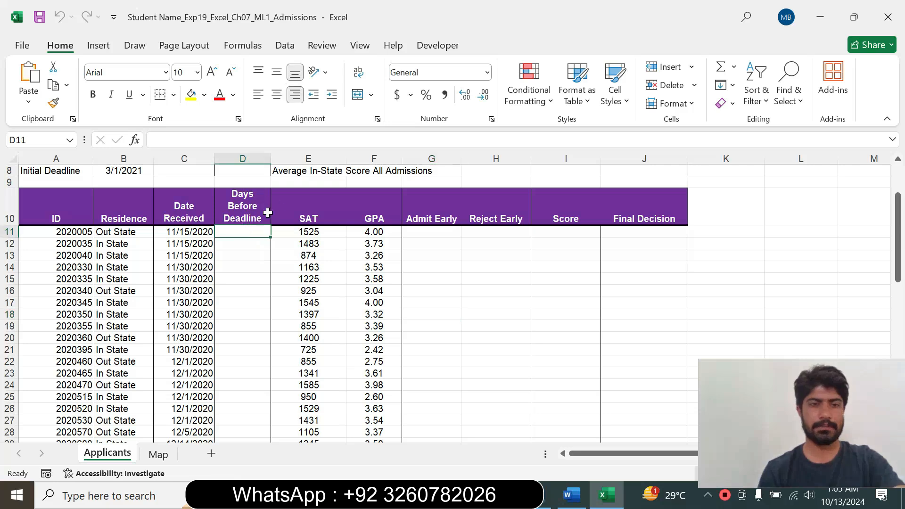
left_click_drag(898, 238, 897, 207)
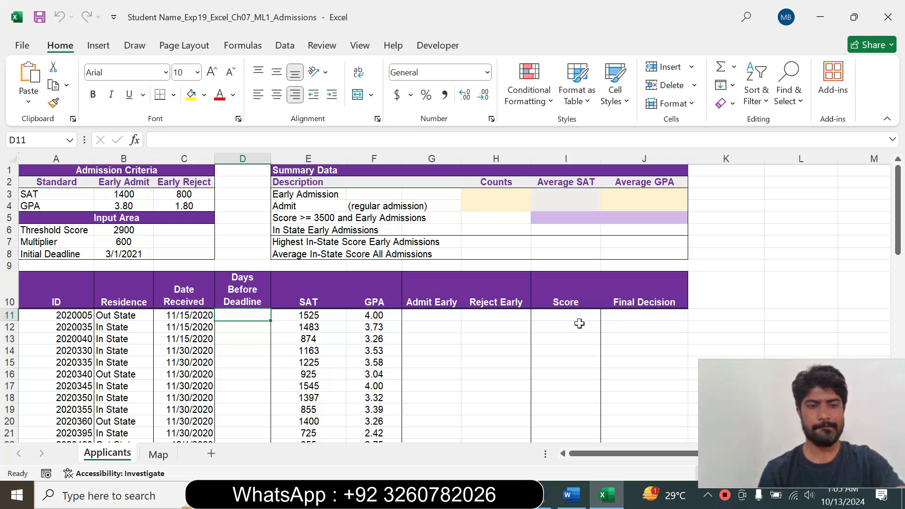
left_click(571, 495)
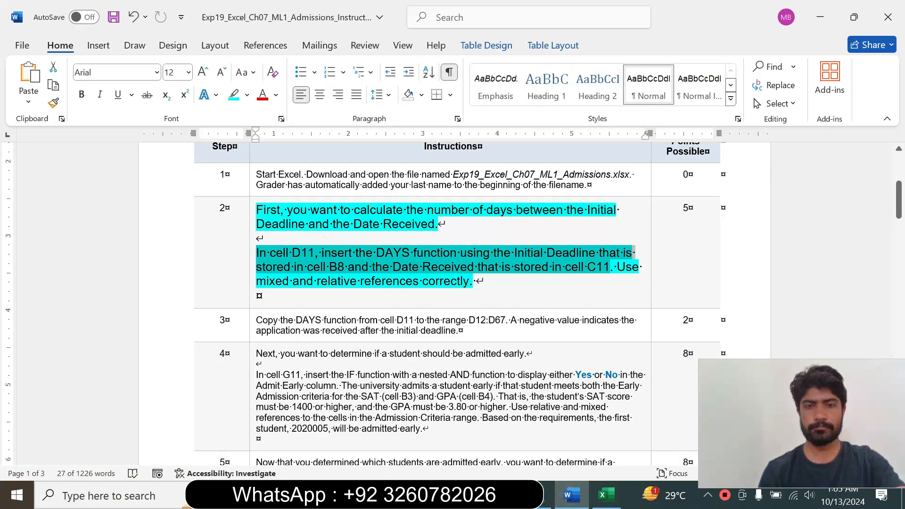
left_click(314, 267)
left_click_drag(323, 253, 391, 259)
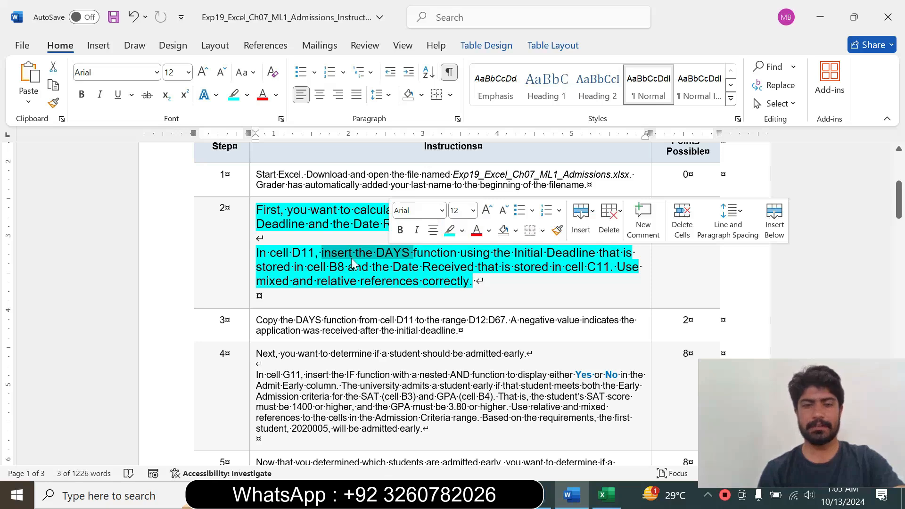
Switch to Excel, begin a DAYS function in cell D11 and open its Function Arguments dialog.
left_click(606, 494)
type("=")
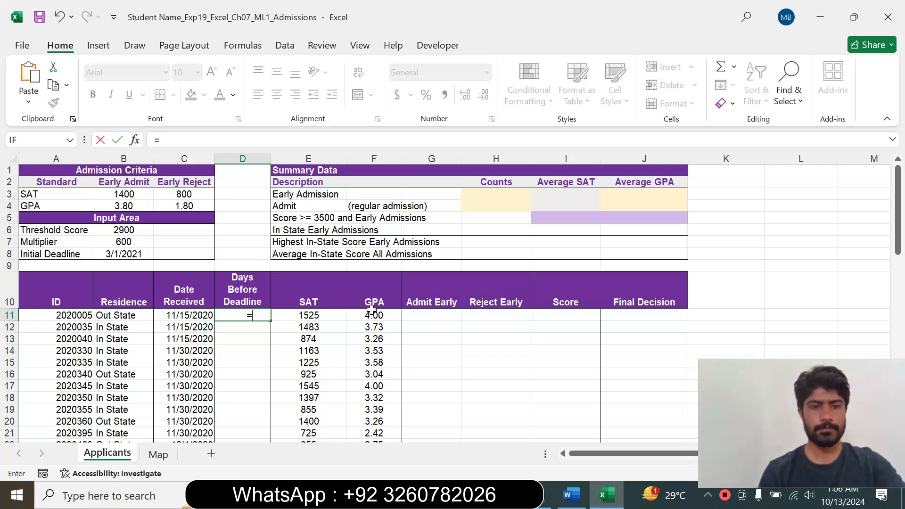
left_click(561, 495)
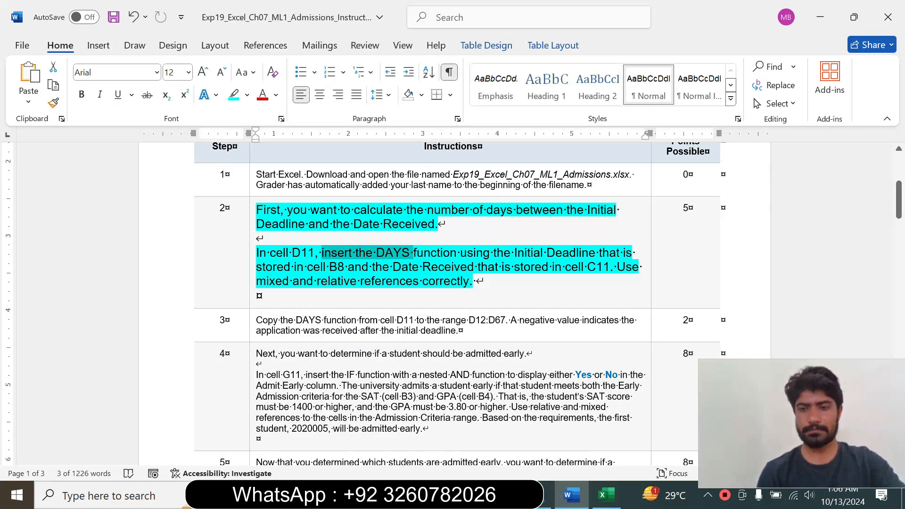
key("alt+Tab")
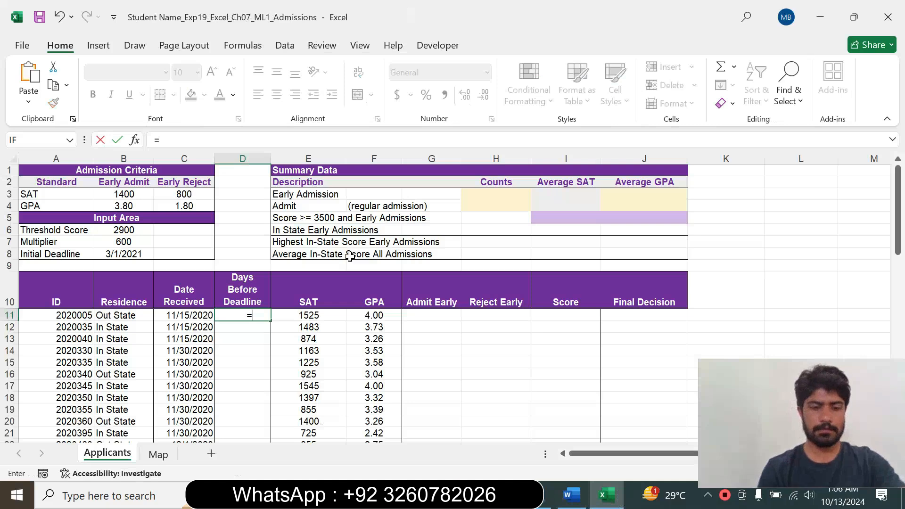
type("da")
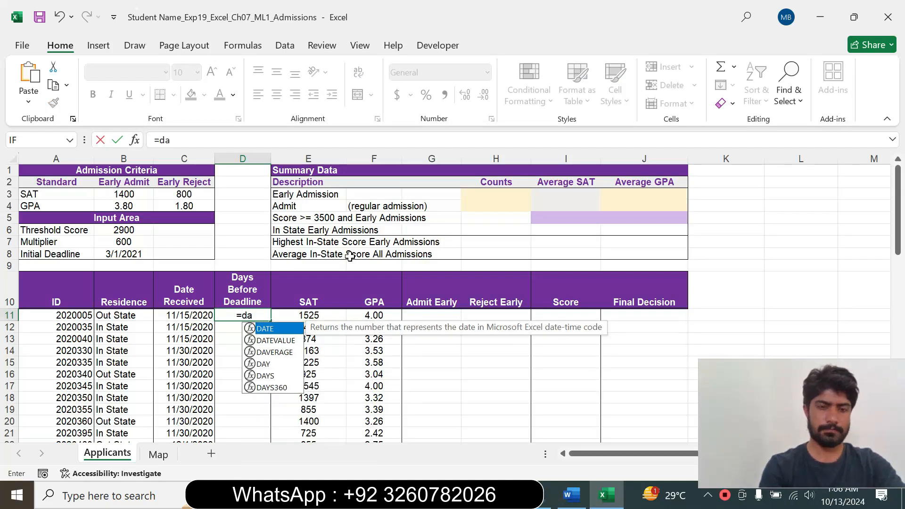
type("ys")
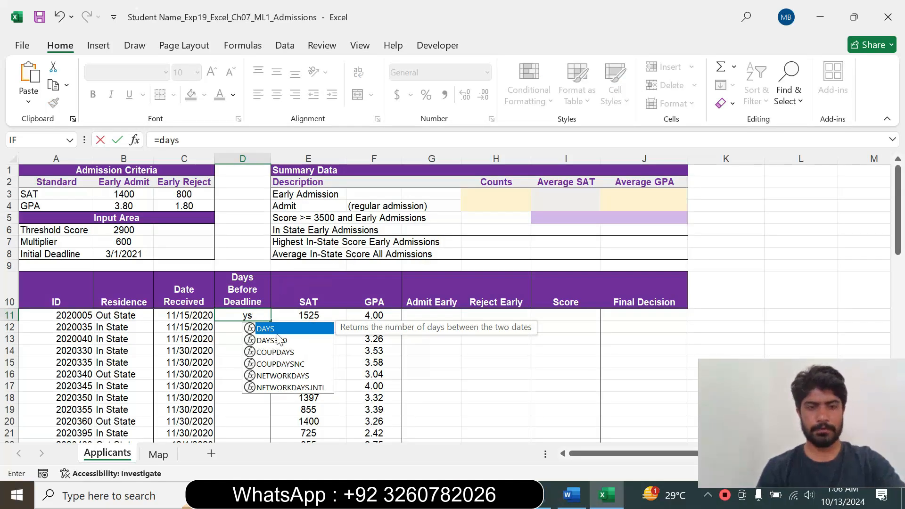
key("Tab")
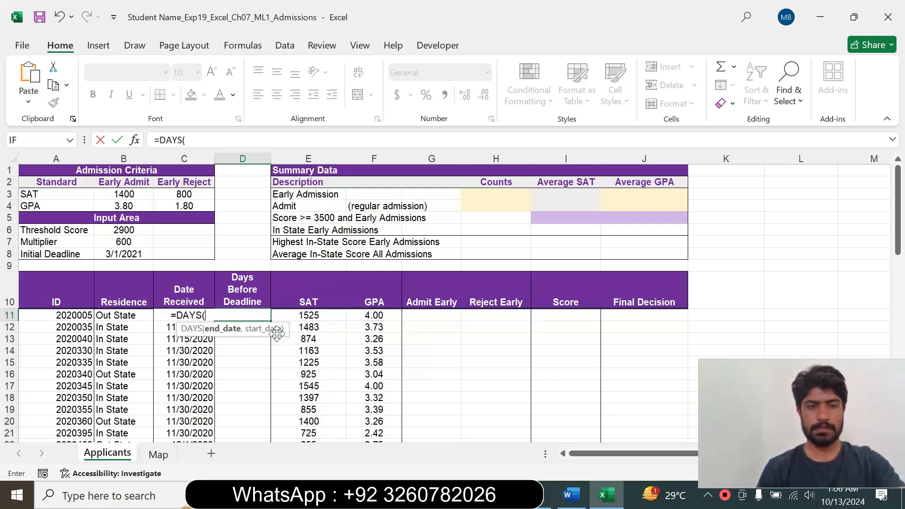
left_click(135, 140)
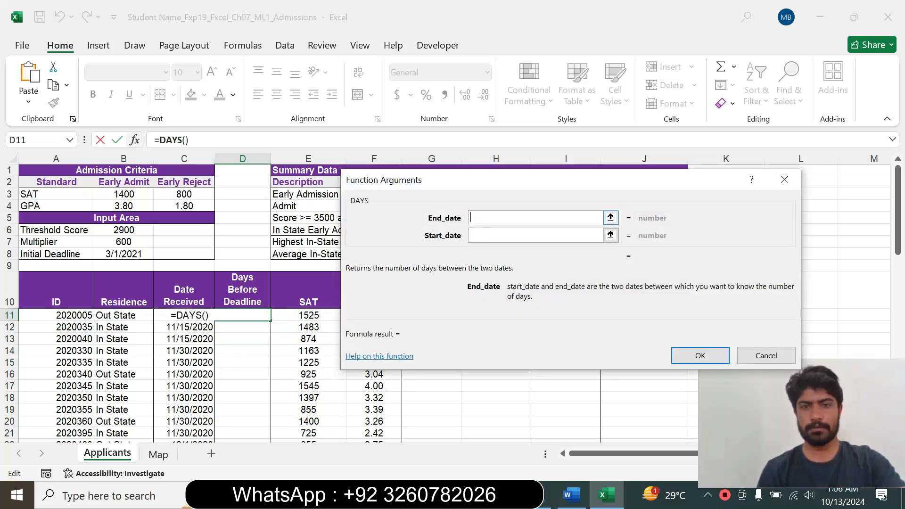
left_click_drag(476, 183, 469, 146)
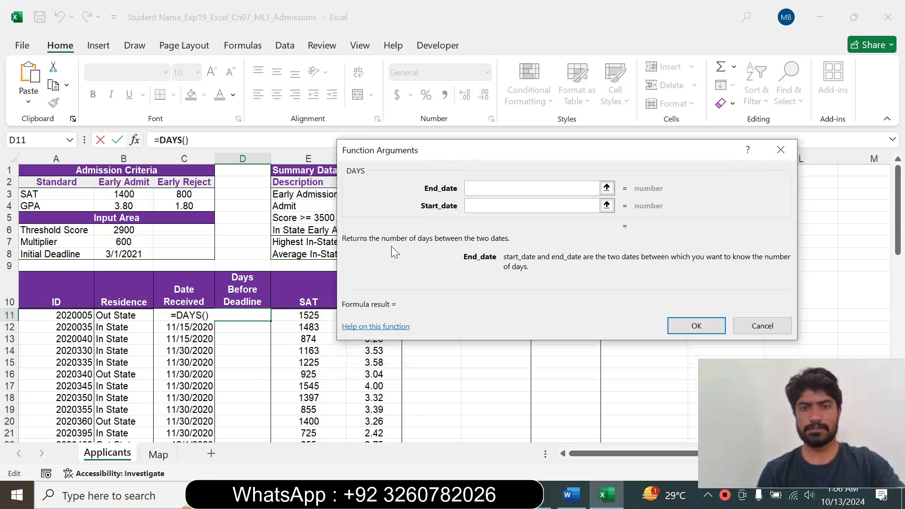
Check step 2's cell references in Word, and complete the DAYS function in Excel with End_date B8 and Start_date C11.
left_click(571, 495)
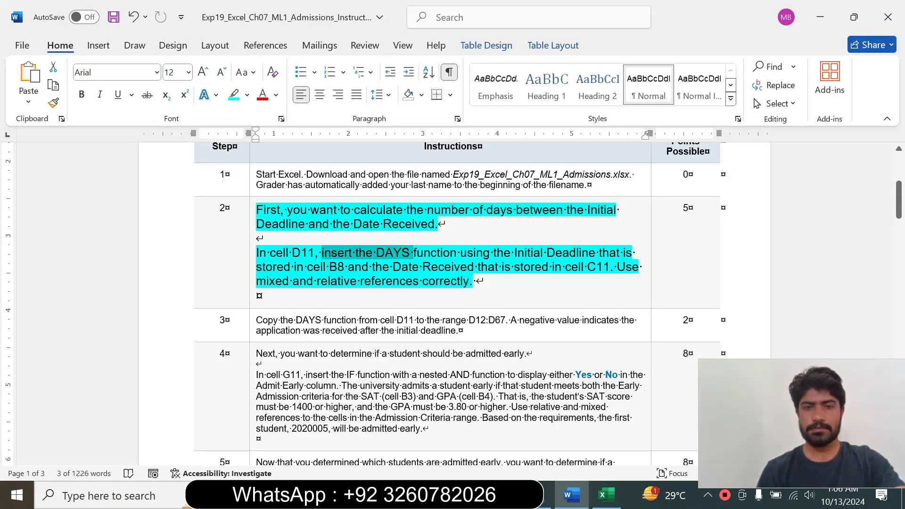
left_click_drag(460, 253, 546, 253)
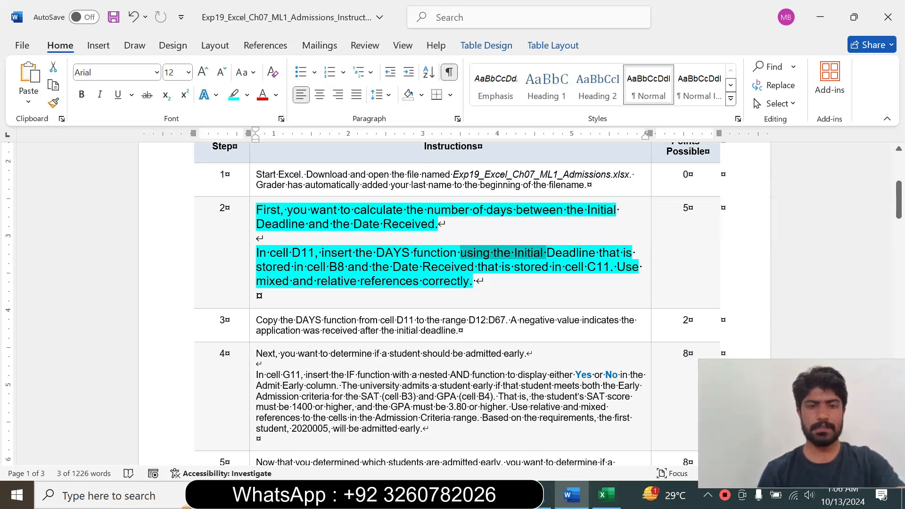
left_click_drag(255, 266, 471, 279)
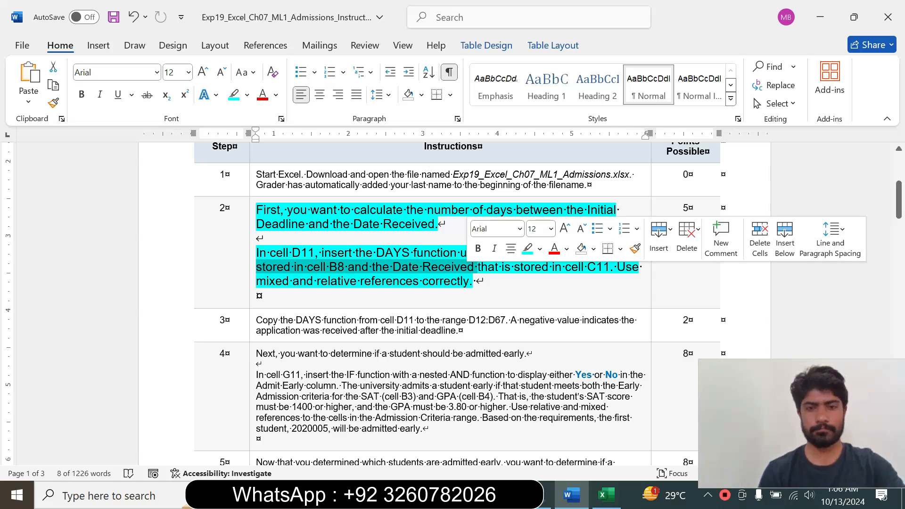
left_click(606, 494)
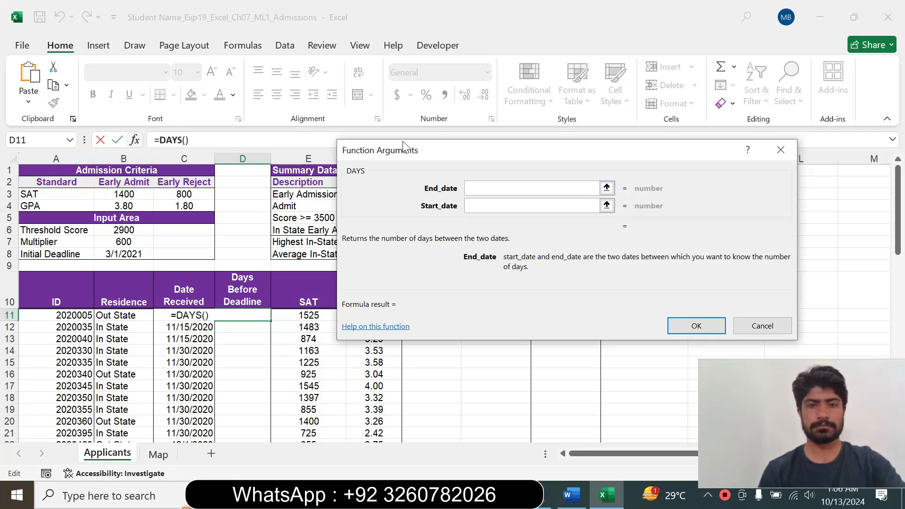
left_click_drag(405, 146, 498, 142)
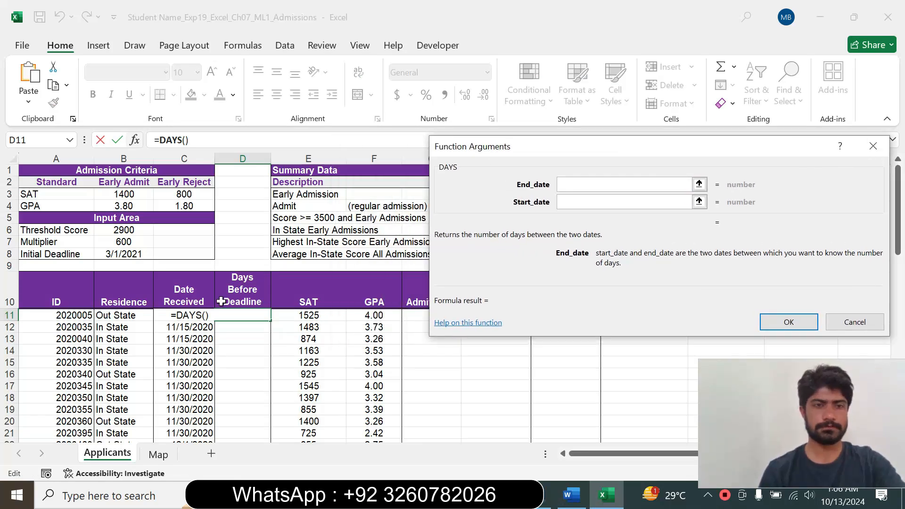
left_click(127, 316)
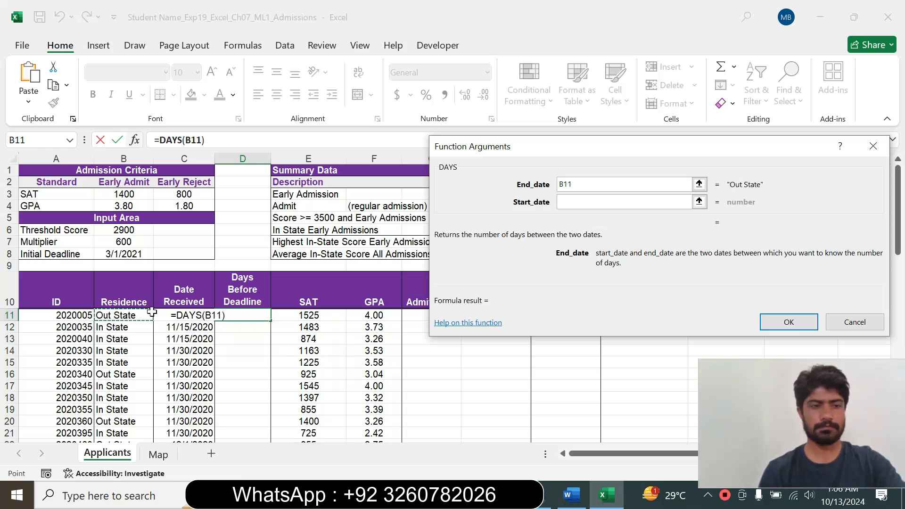
left_click(127, 255)
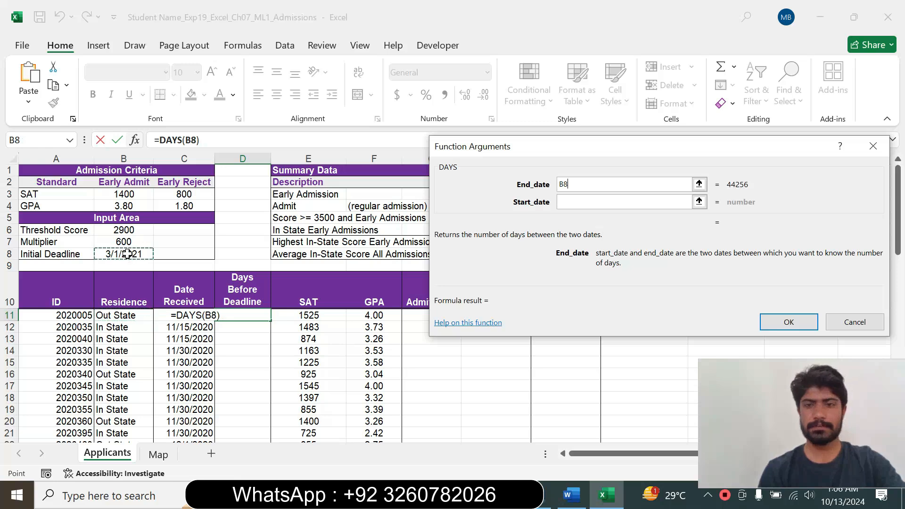
left_click(570, 207)
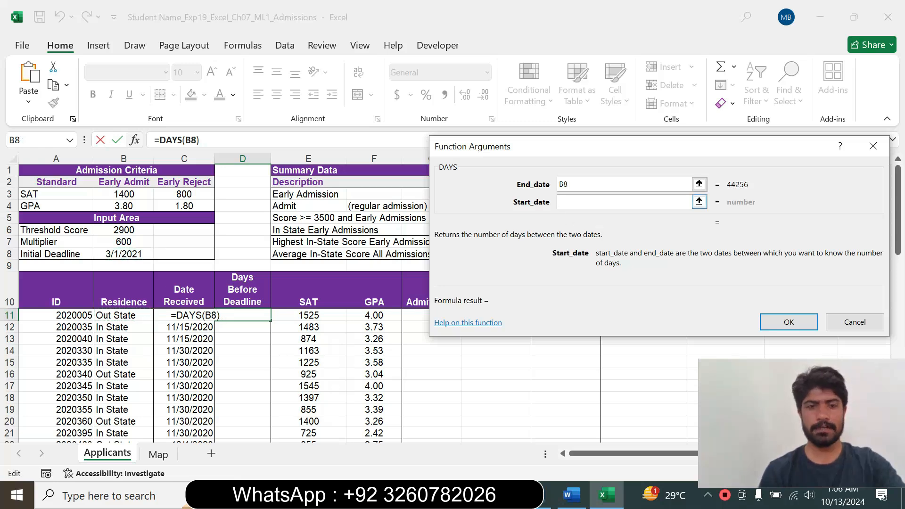
left_click(192, 316)
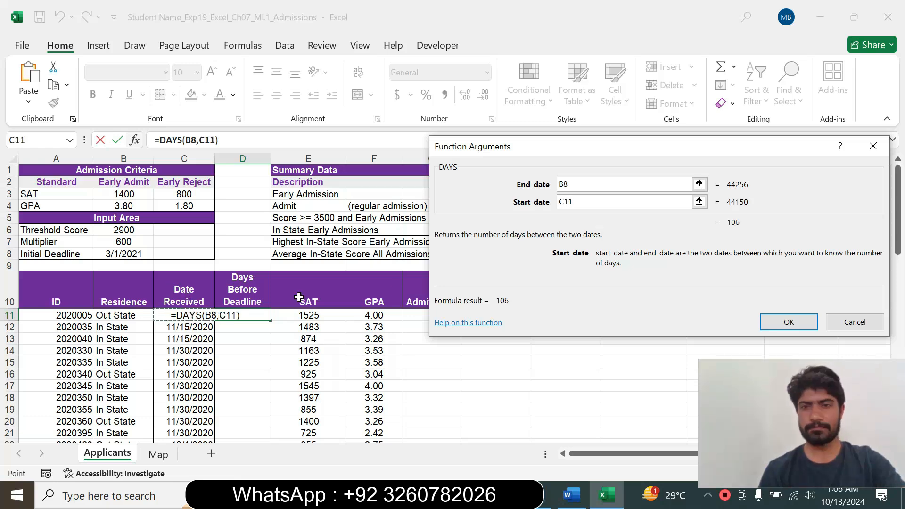
left_click(789, 321)
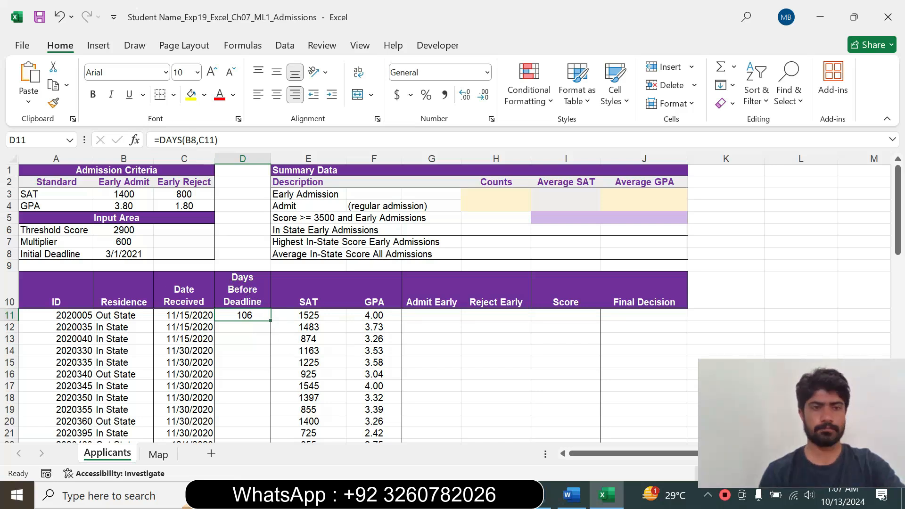
Make the End_date reference in D11's DAYS formula mixed as B$8 and compare it with the mixed-reference instruction in Word.
left_click(191, 140)
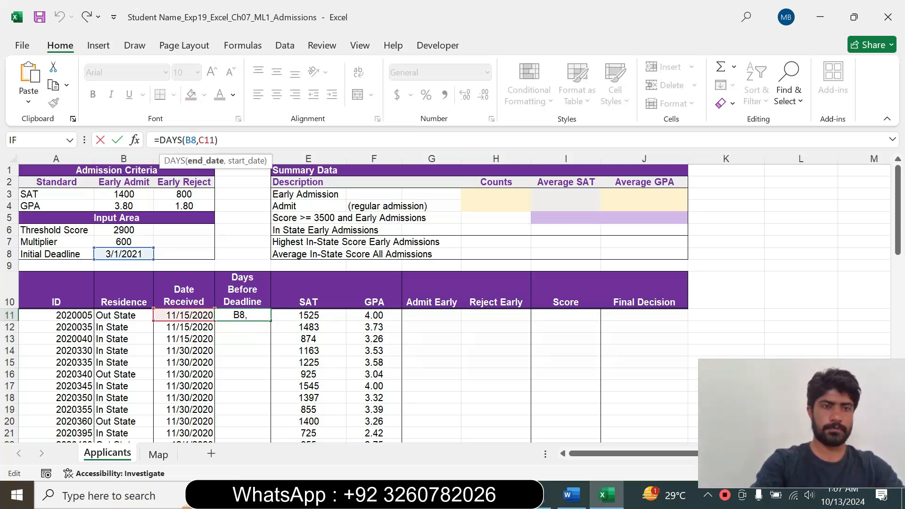
key("F4")
key("F4")
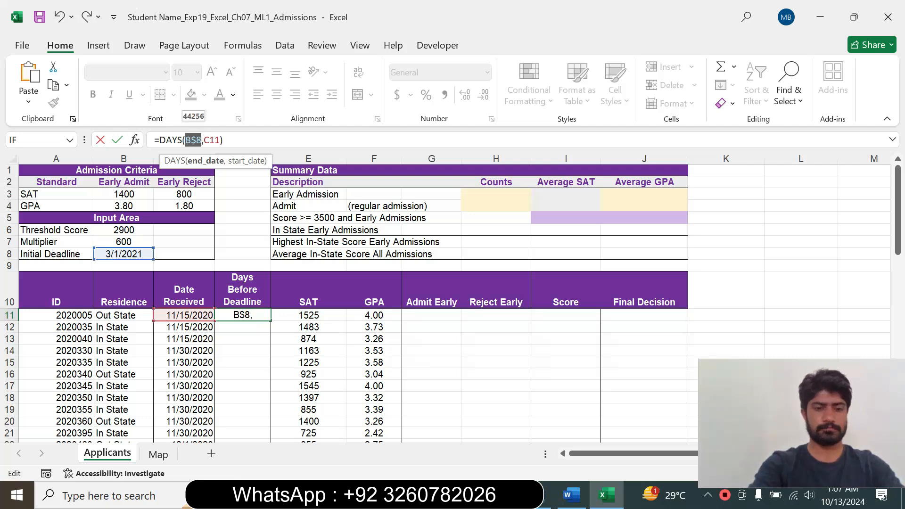
left_click(225, 140)
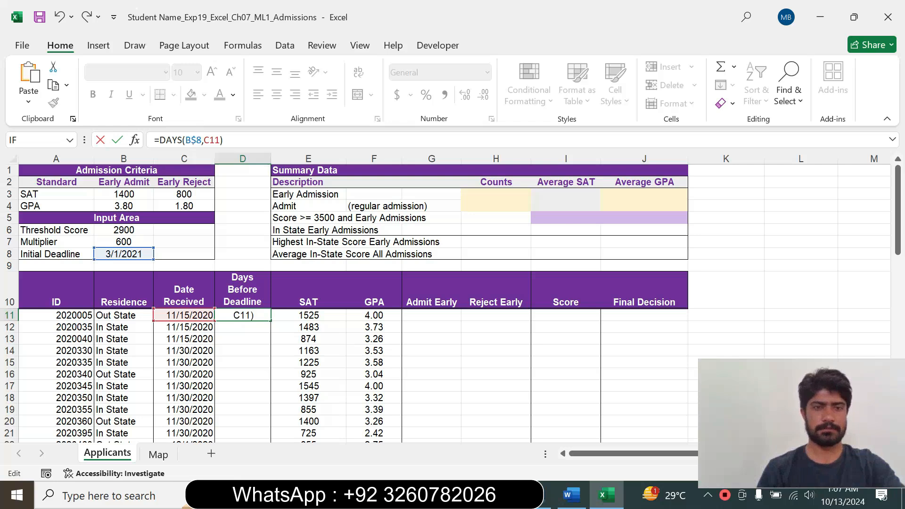
key("Return")
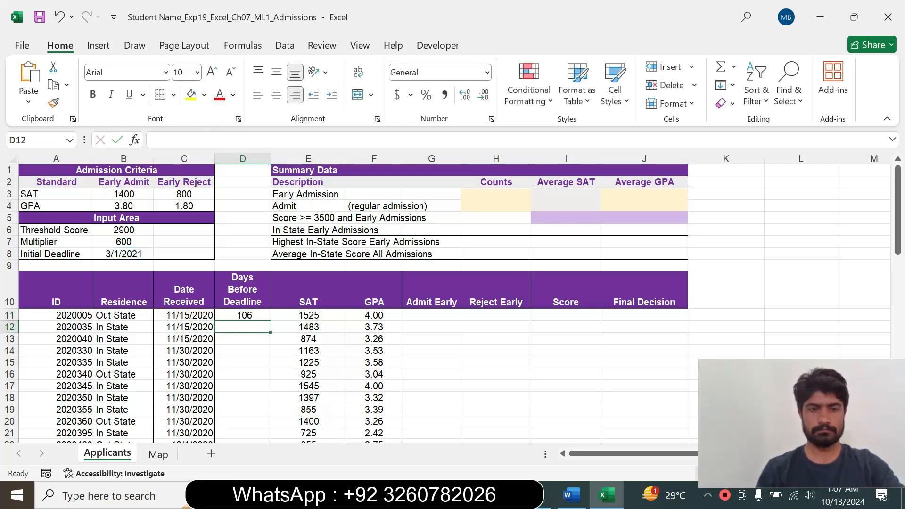
left_click(243, 315)
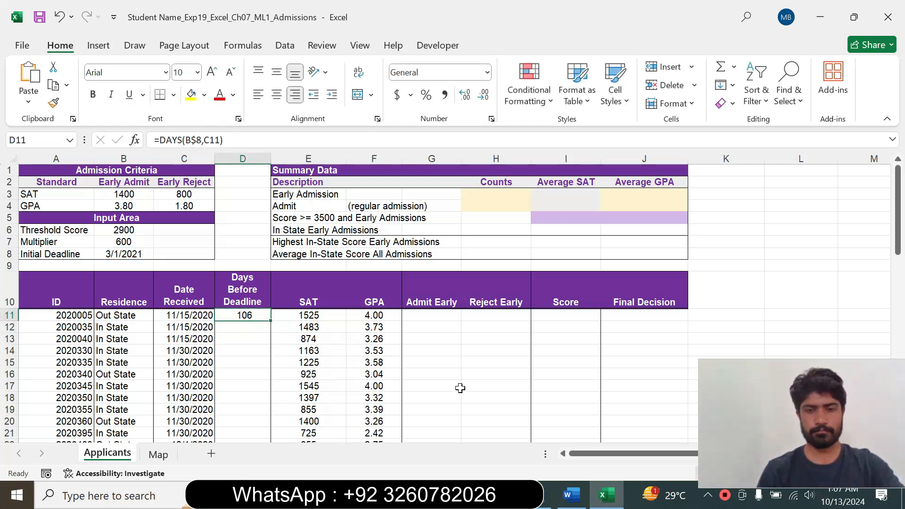
left_click(570, 495)
left_click(477, 281)
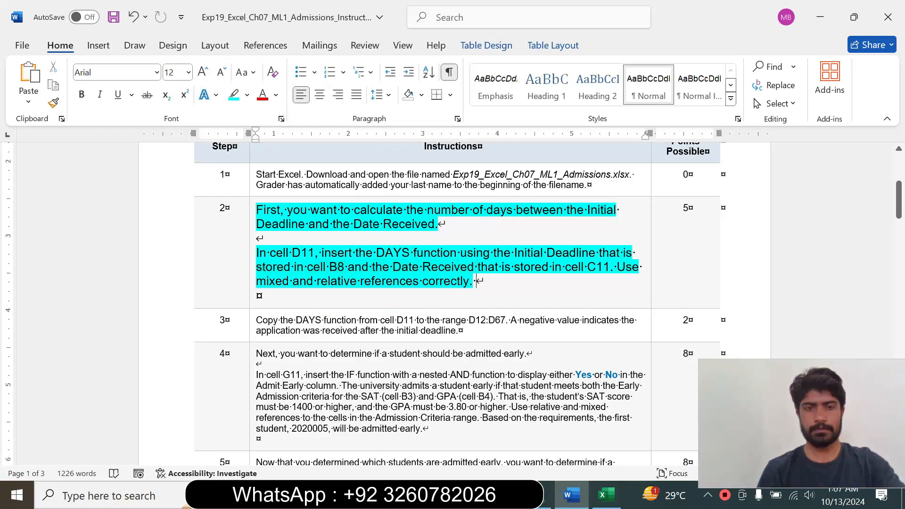
left_click_drag(256, 282, 472, 282)
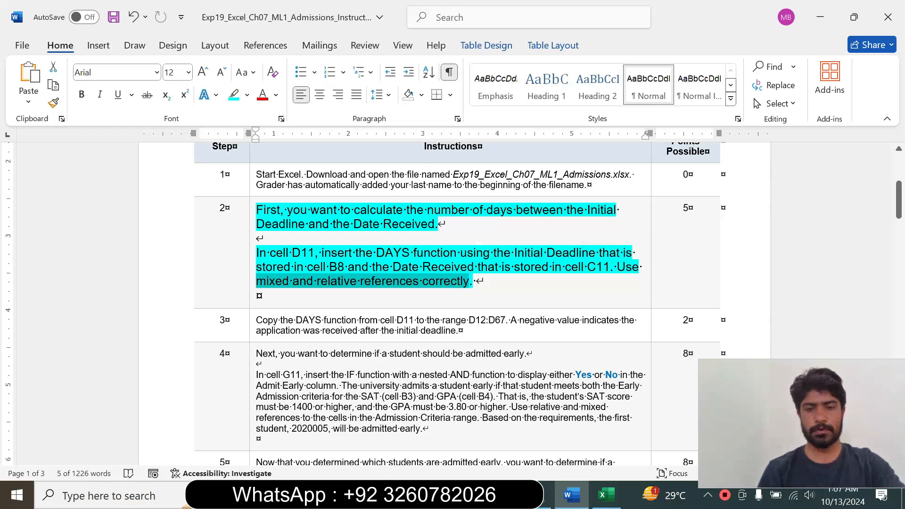
left_click(606, 495)
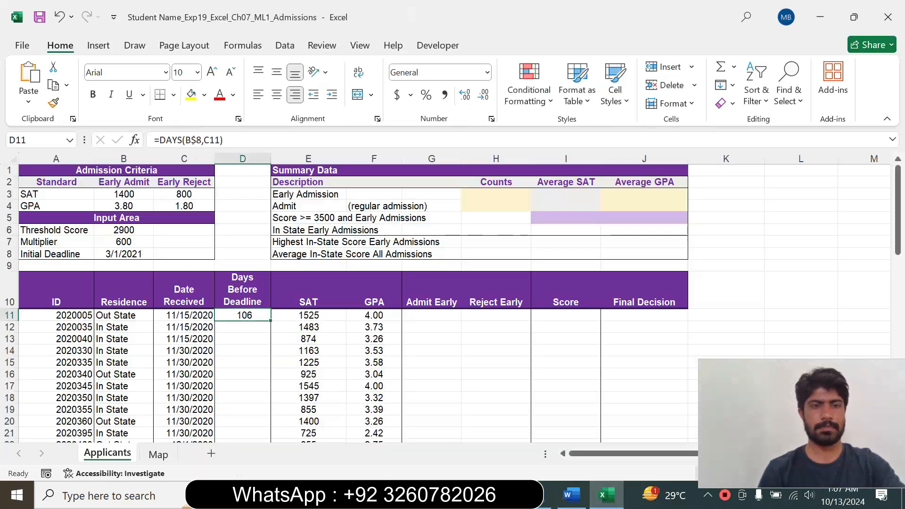
Return to the Word instructions, set the step 2 text to 9 pt and remove its highlight.
left_click(573, 495)
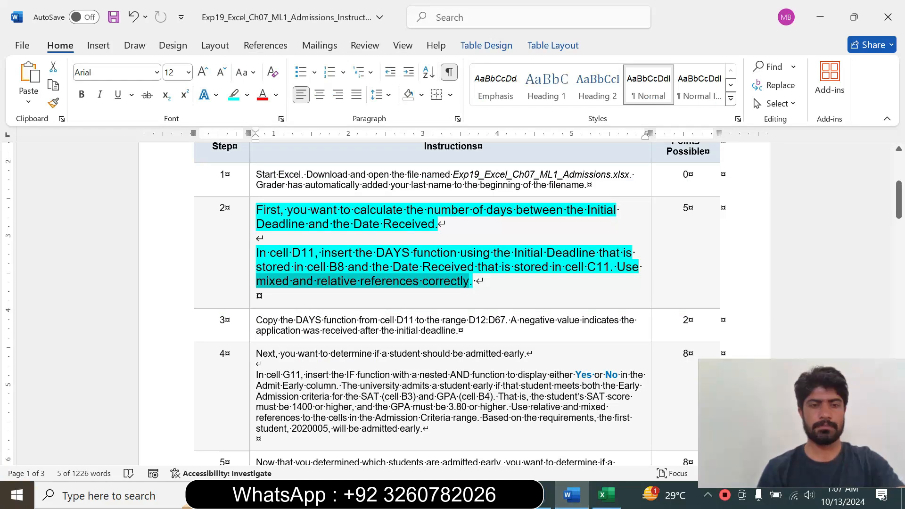
left_click(253, 300)
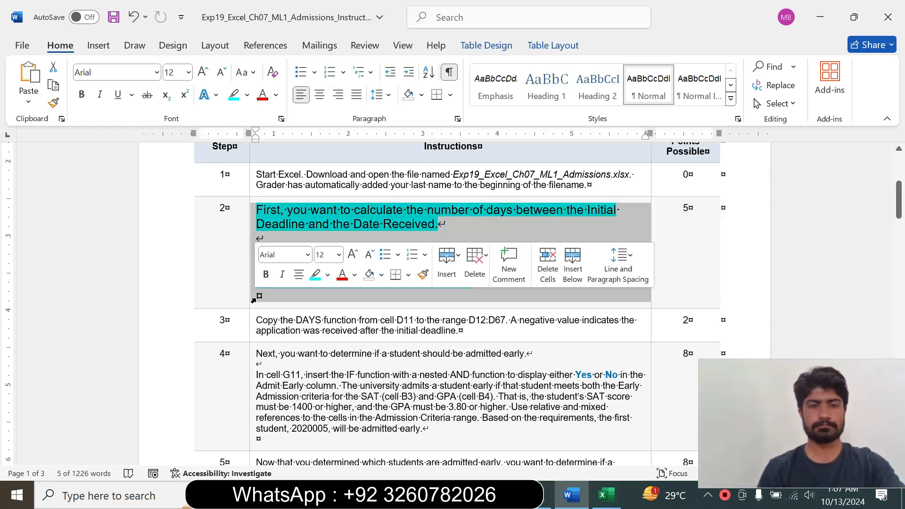
left_click(338, 256)
left_click(323, 30)
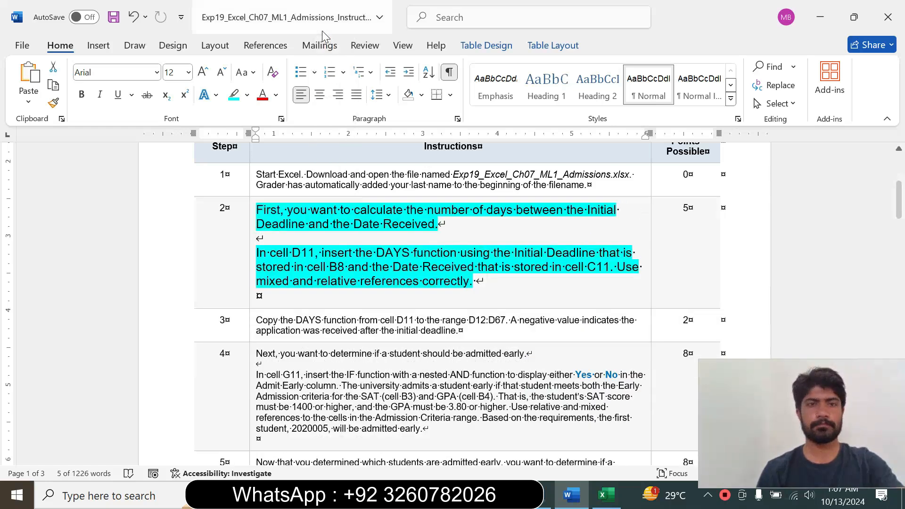
left_click(247, 94)
left_click(264, 208)
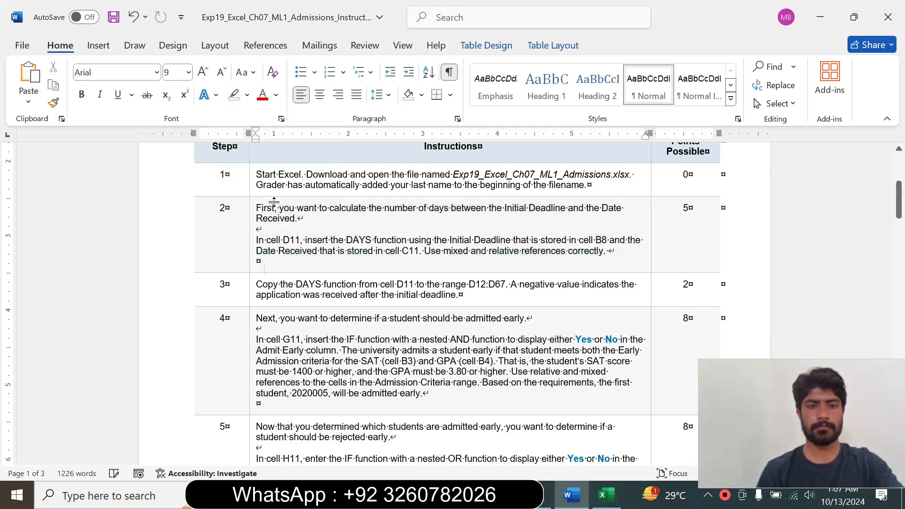
Set the step 3 instruction text to 14 pt and highlight it in turquoise.
left_click_drag(898, 200, 898, 207)
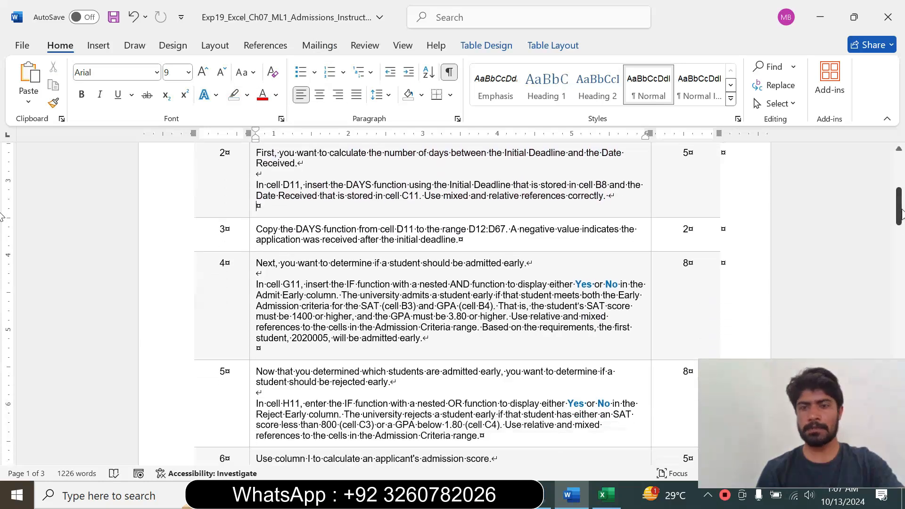
left_click(253, 228)
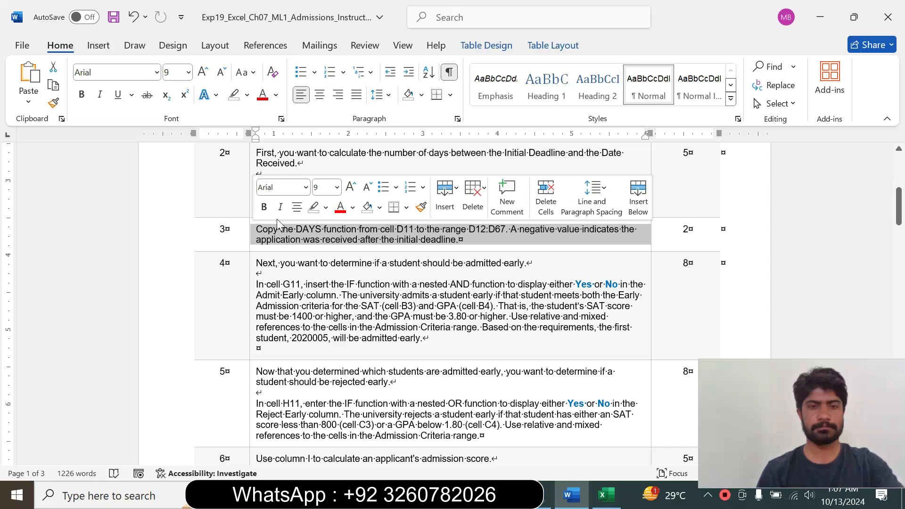
left_click(338, 188)
left_click(325, 293)
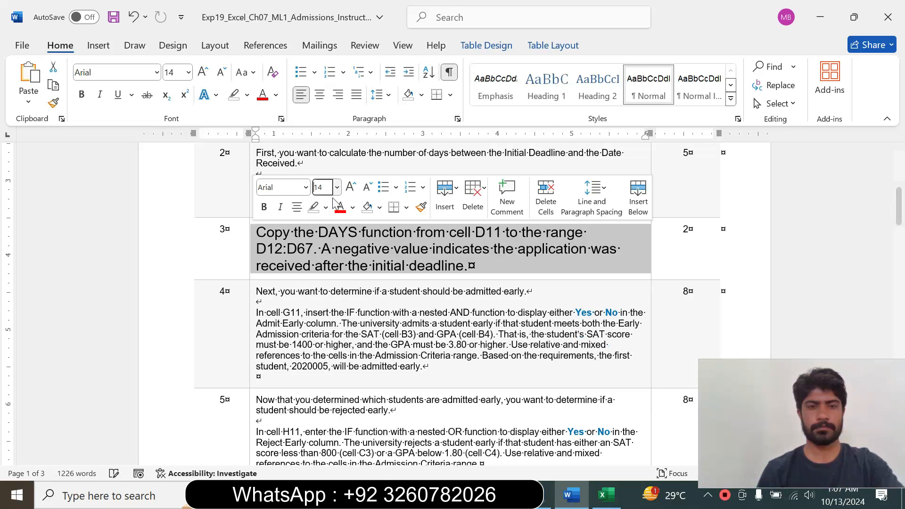
left_click(327, 210)
left_click(358, 255)
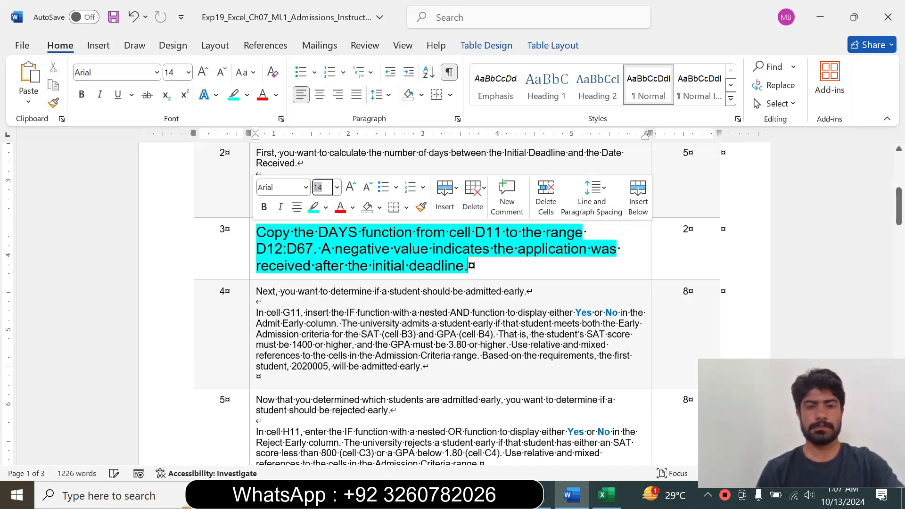
Read the step 3 instruction, switch to Excel and copy the DAYS function from cell D11 to the range D12:D67.
left_click_drag(257, 232, 312, 248)
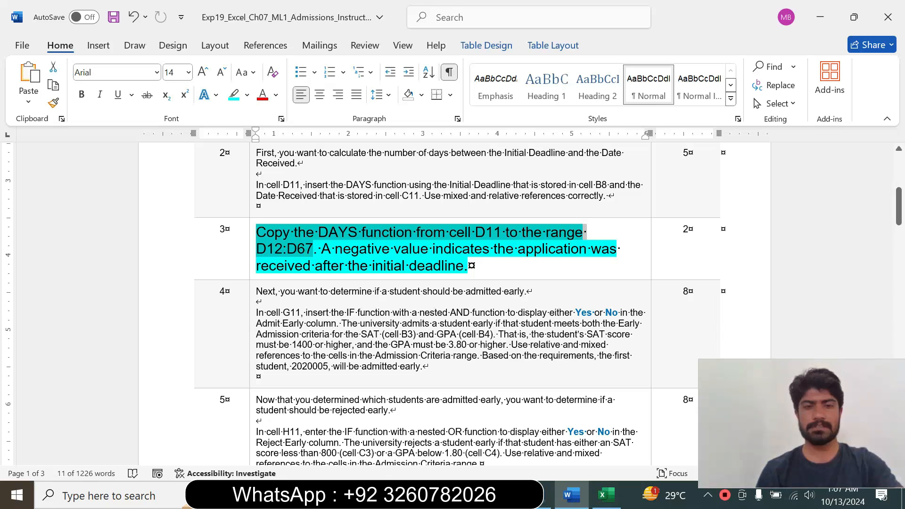
left_click(468, 266)
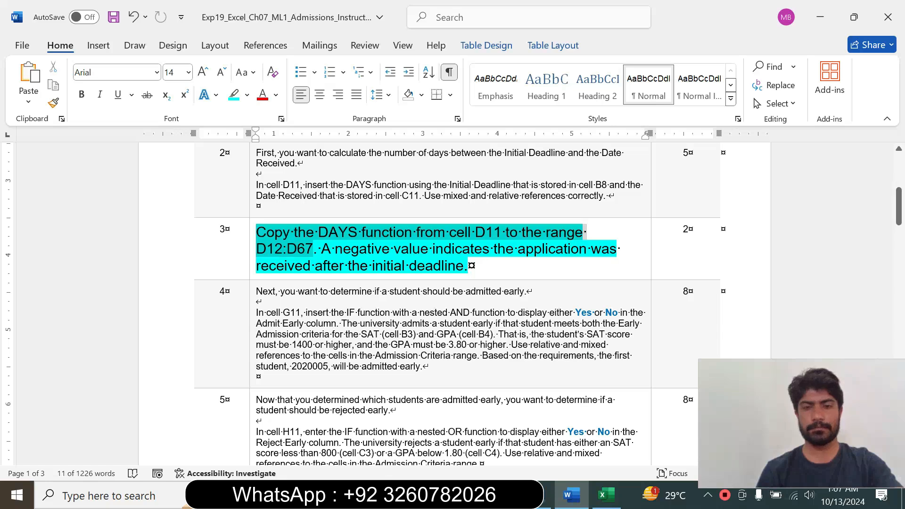
left_click(253, 231)
left_click(329, 267)
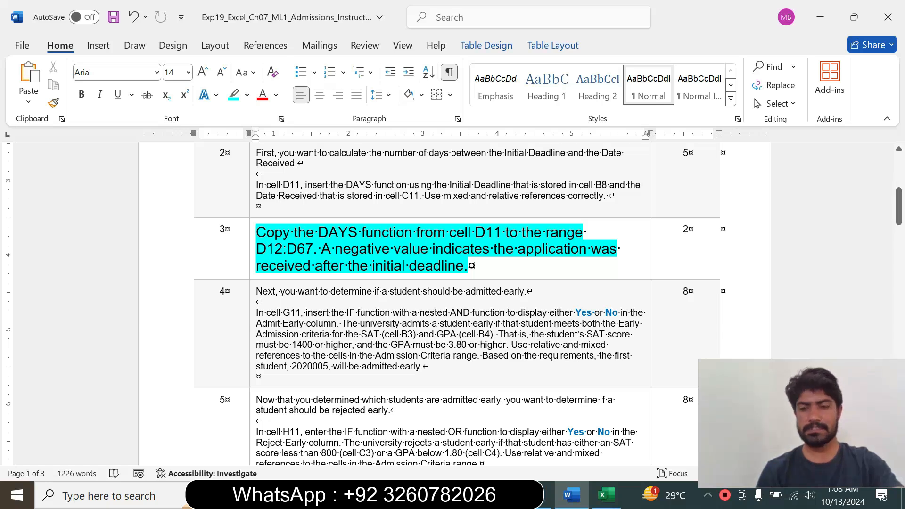
left_click(607, 495)
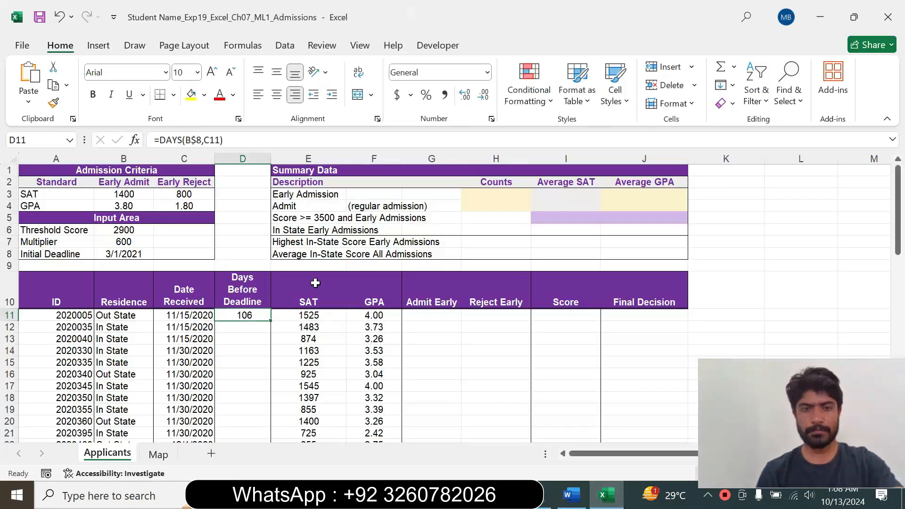
left_click_drag(270, 320, 232, 420)
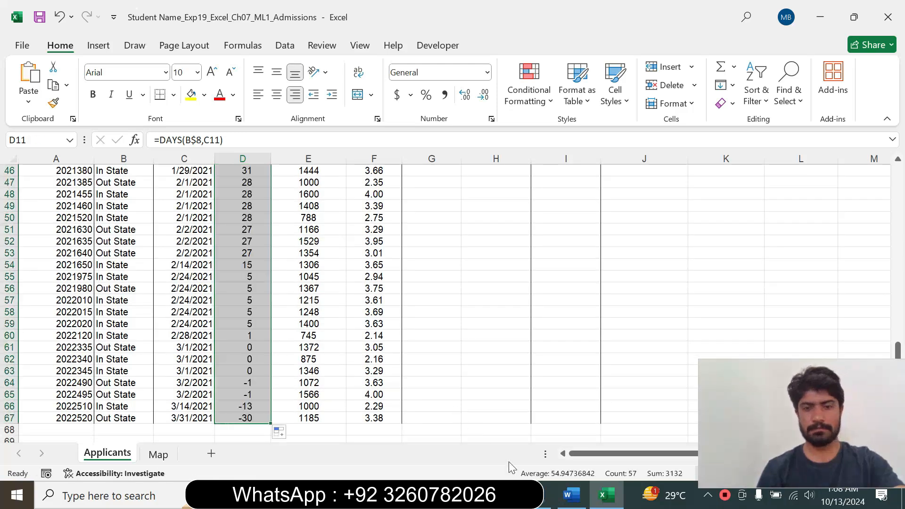
Switch back to Word, set the step 3 text to 9 pt and remove its highlight.
left_click(582, 493)
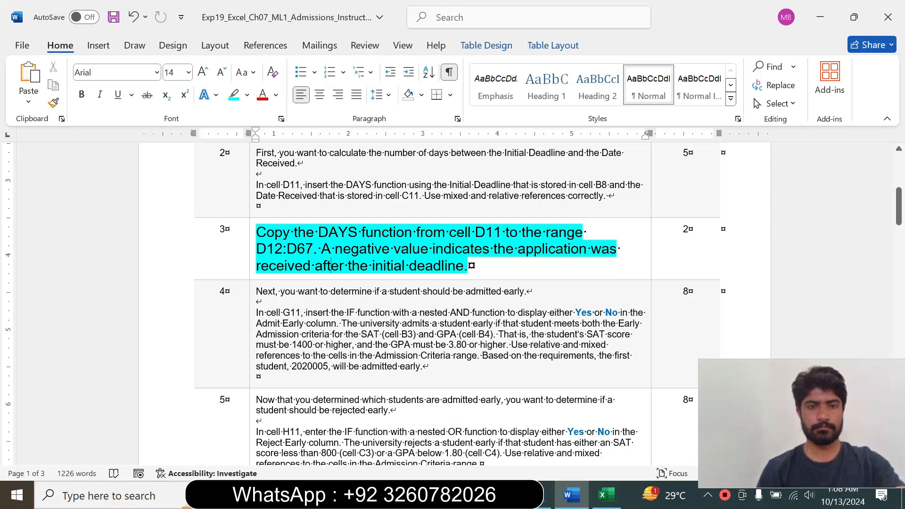
left_click(249, 273)
left_click(334, 227)
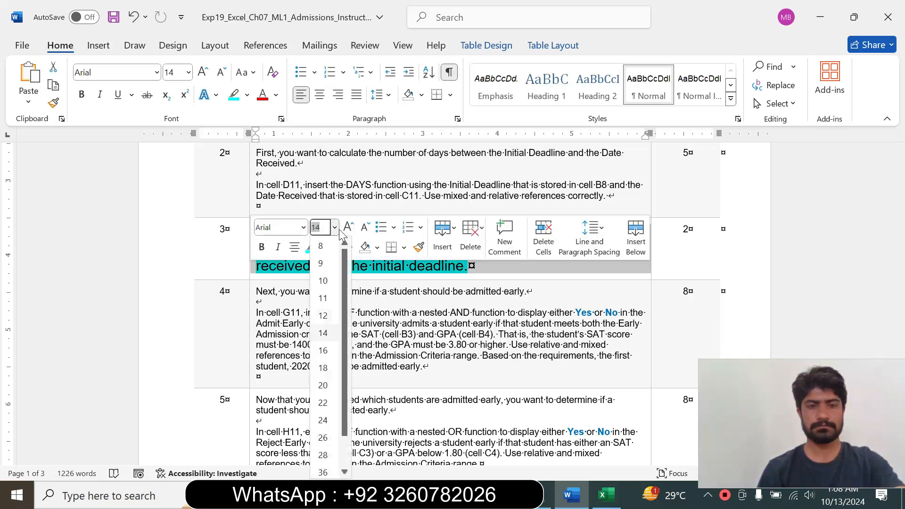
left_click(321, 263)
left_click(323, 247)
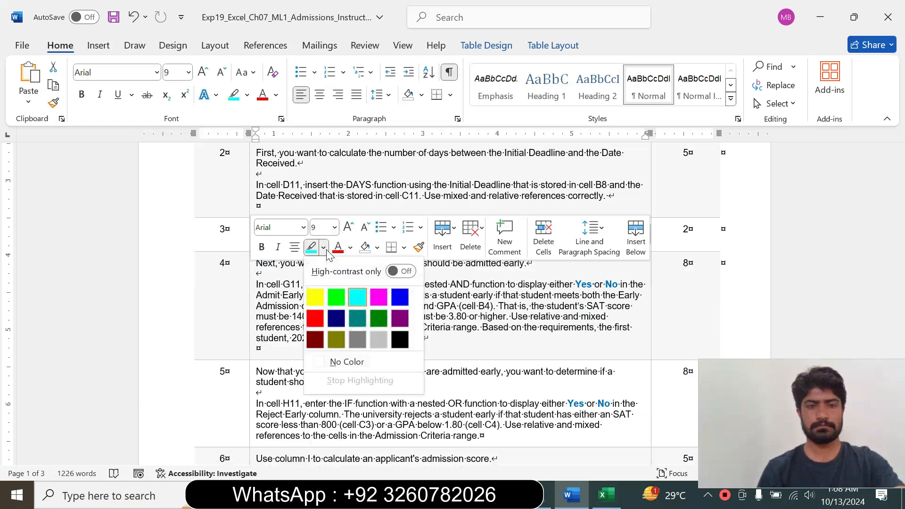
left_click(347, 362)
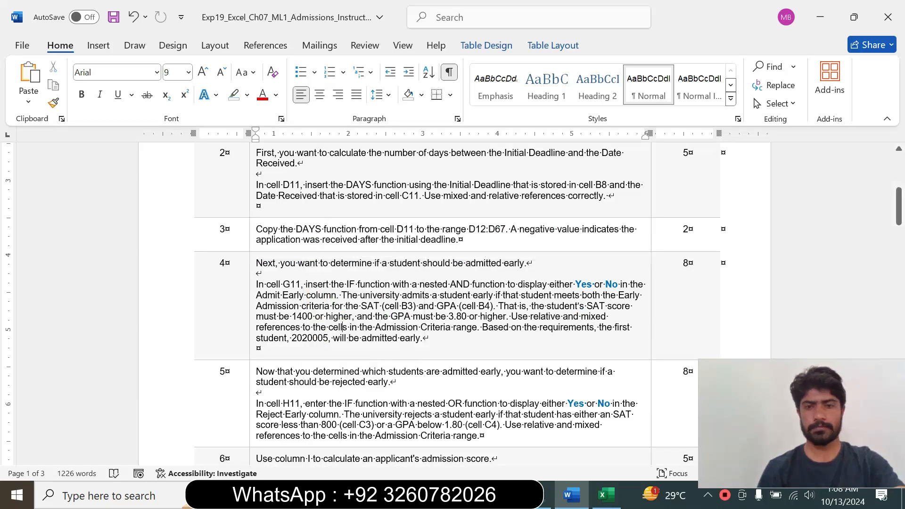
Set the step 4 instruction text to 14 pt and highlight it in turquoise.
left_click_drag(899, 210, 899, 214)
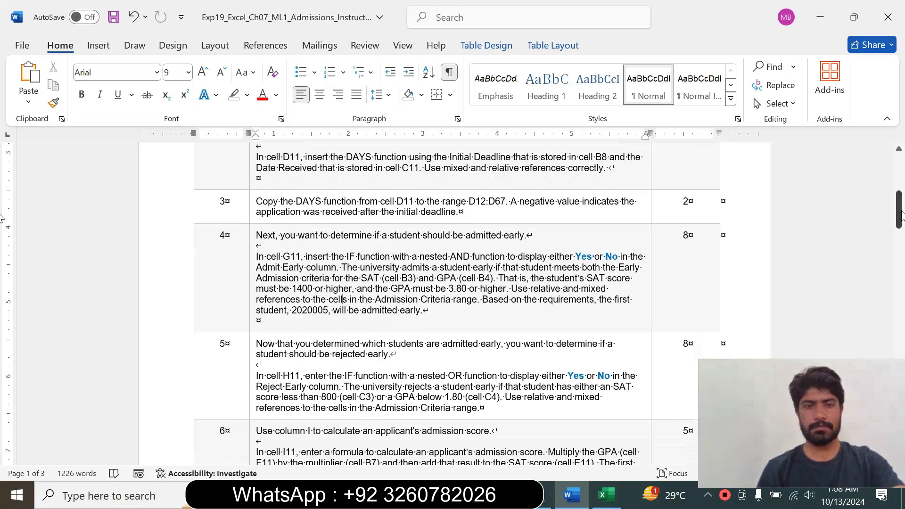
left_click(248, 281)
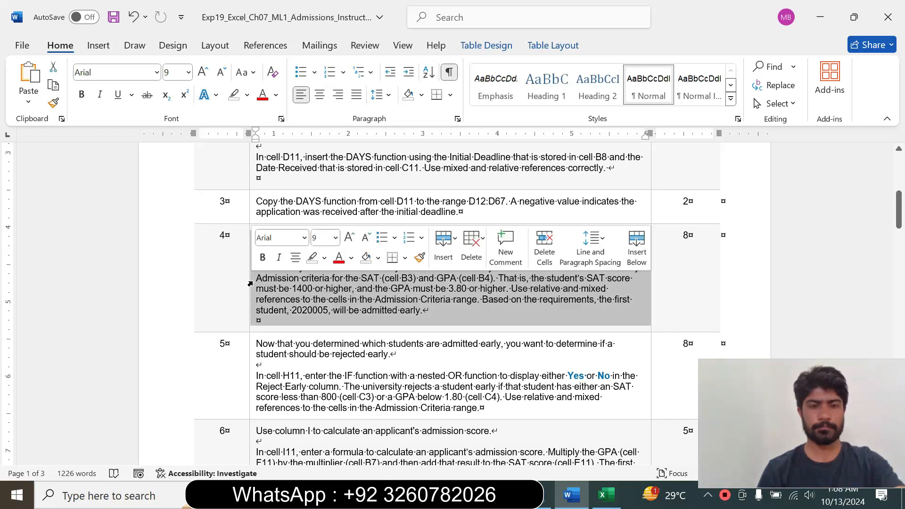
left_click(335, 238)
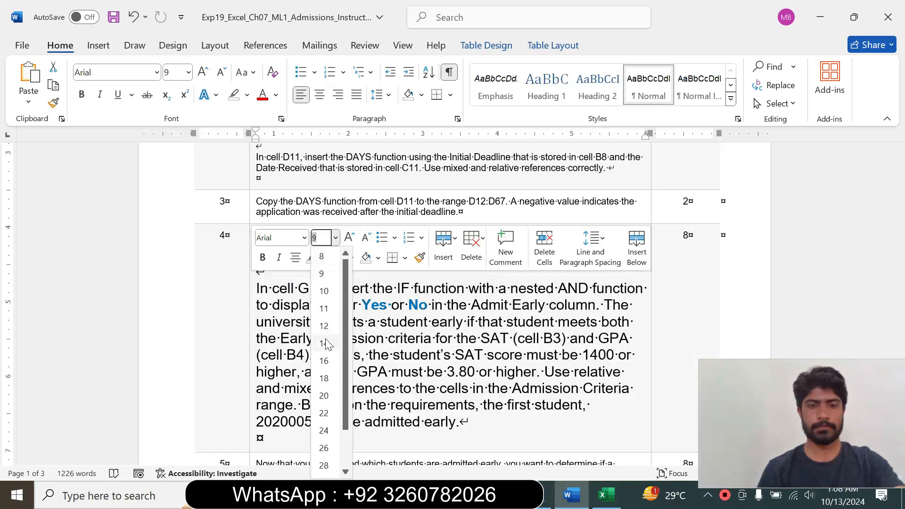
left_click(327, 344)
left_click(325, 258)
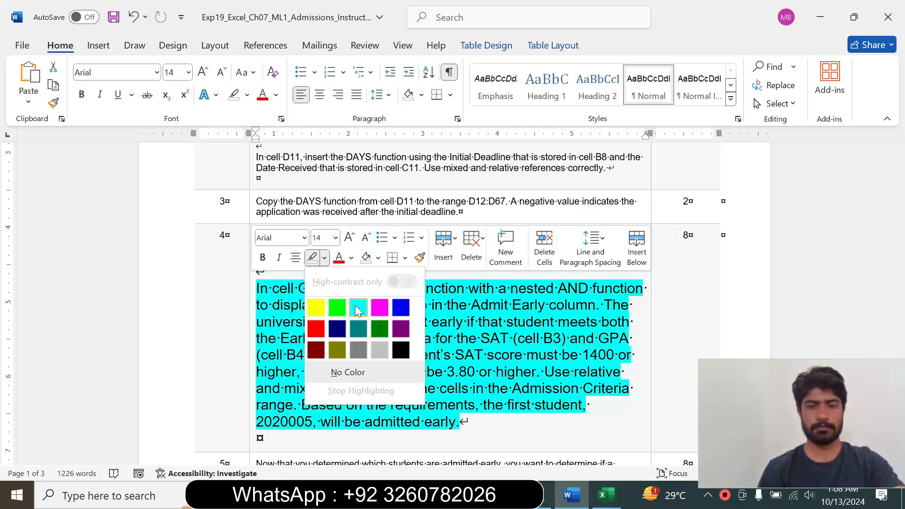
left_click(355, 304)
Read the step 4 instruction on the nested AND function, then switch to Excel with cell G11 selected in the Admit Early column.
left_click_drag(901, 221, 901, 231)
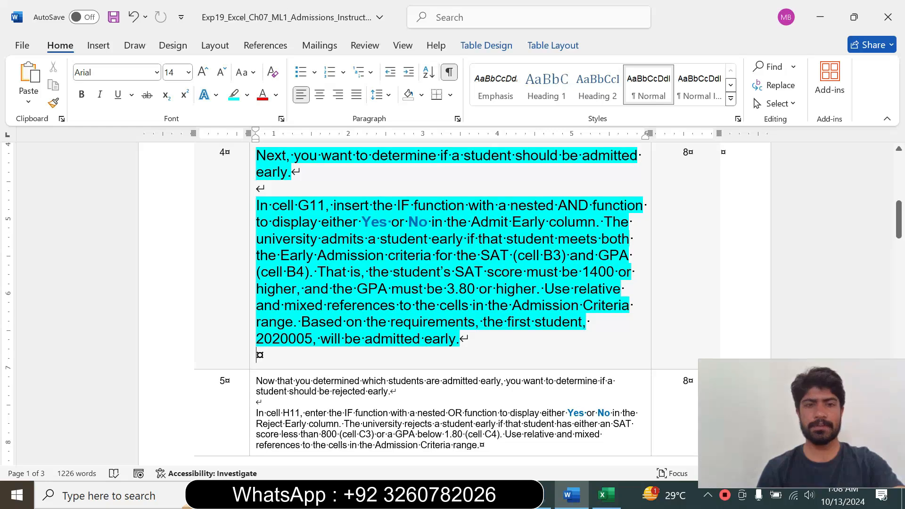
left_click_drag(257, 205, 581, 305)
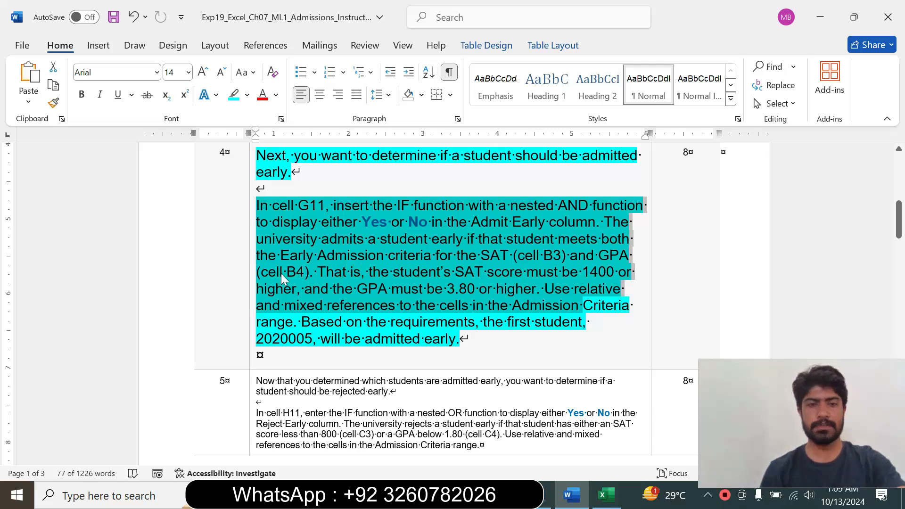
left_click(309, 273)
left_click_drag(310, 273, 257, 206)
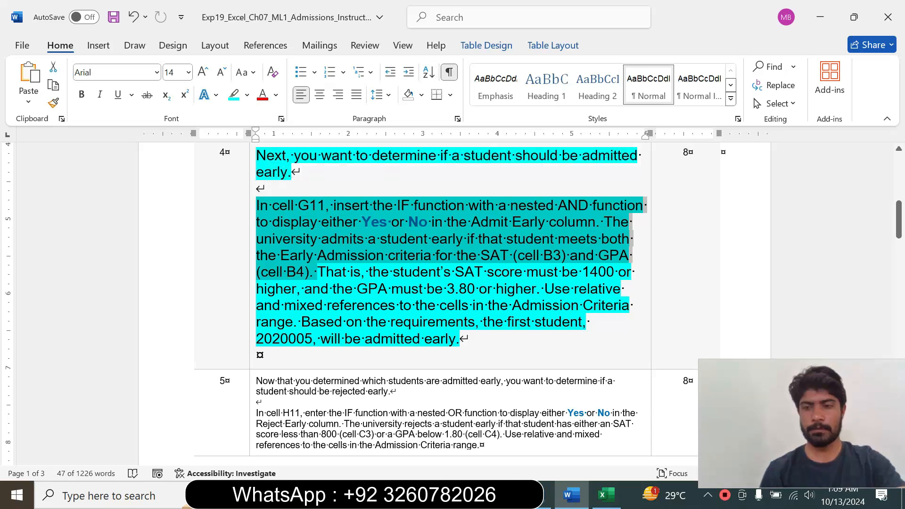
left_click(617, 502)
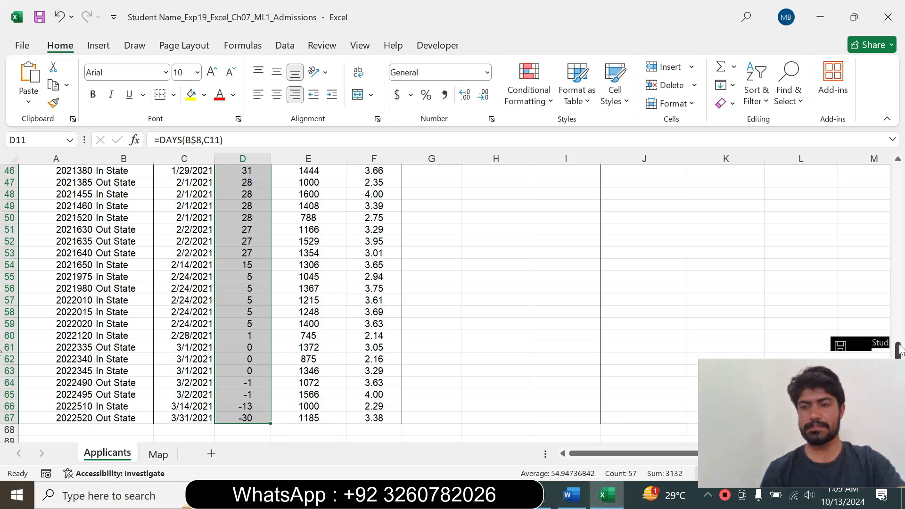
left_click_drag(899, 349, 898, 170)
left_click(425, 315)
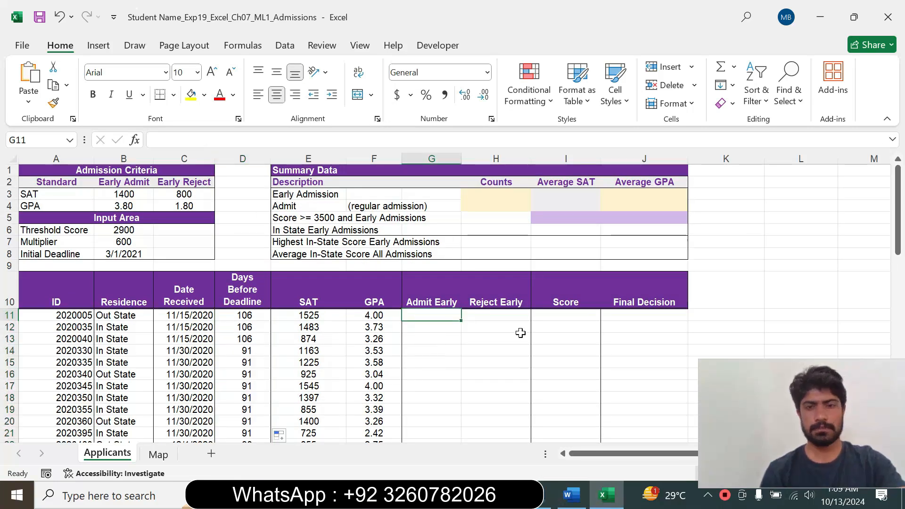
left_click(572, 495)
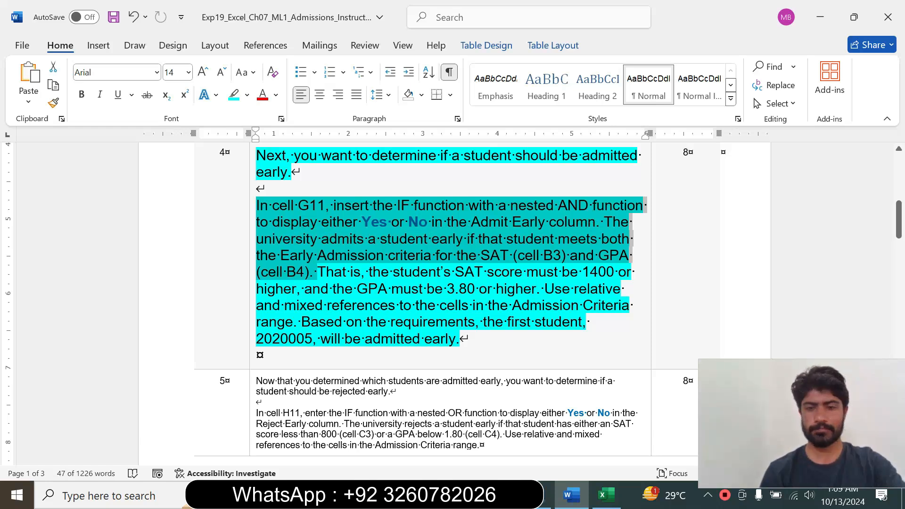
left_click(606, 495)
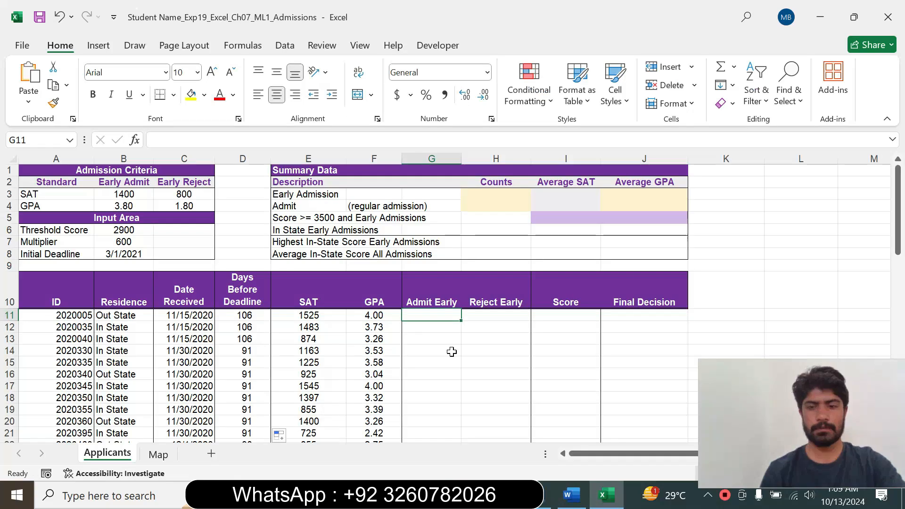
Begin an IF function in cell G11, checking the Word instruction, and open its Function Arguments dialog.
type("=")
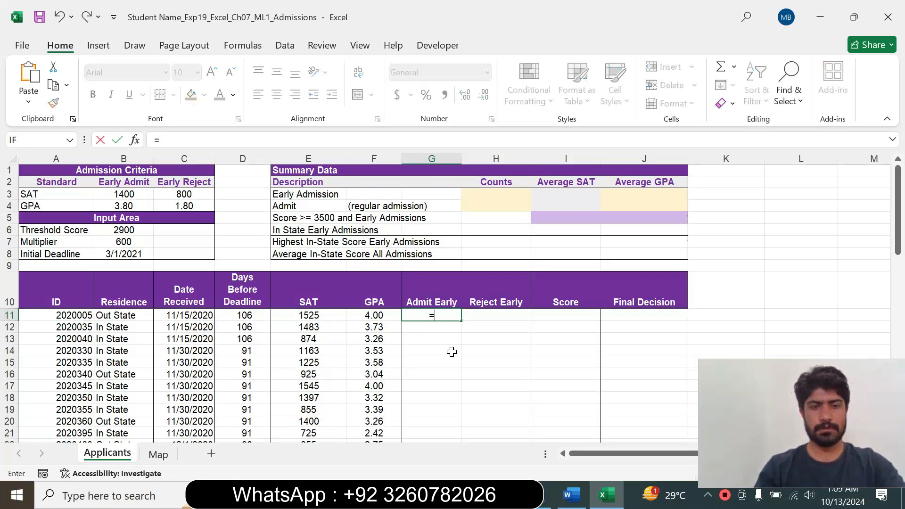
left_click(572, 495)
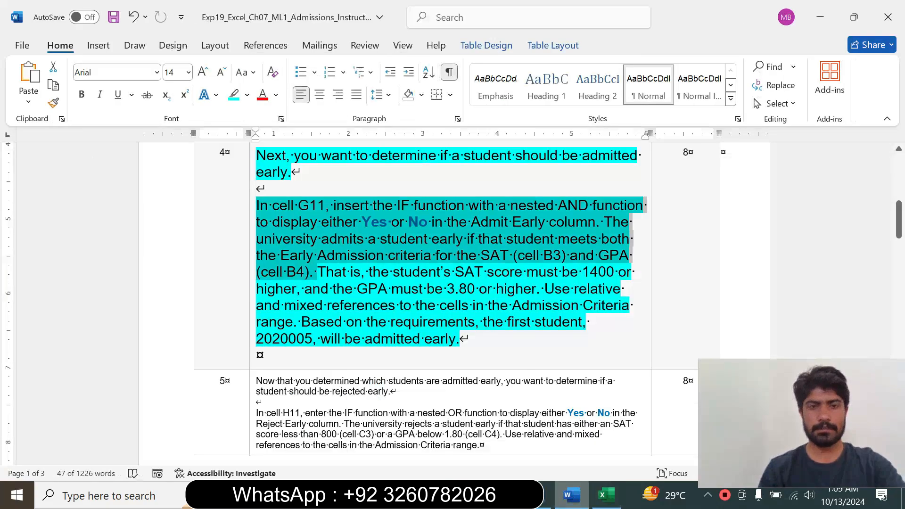
left_click(606, 495)
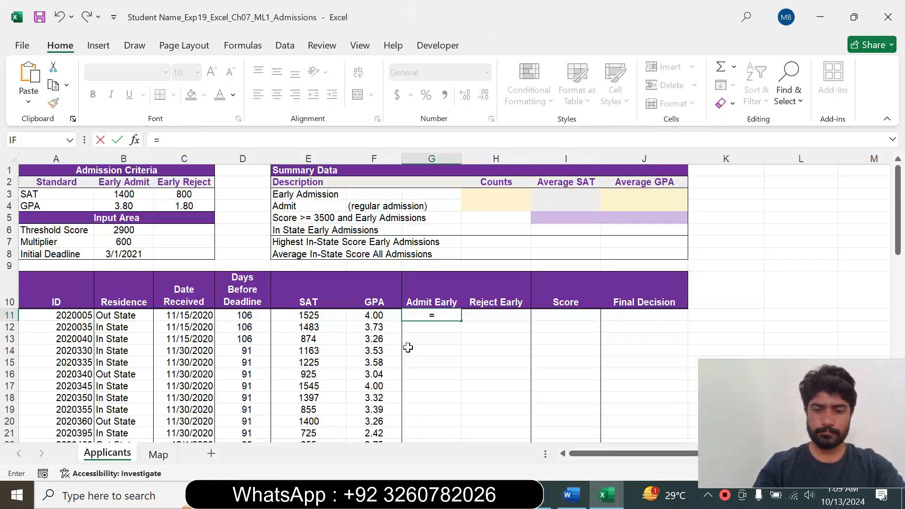
type("if")
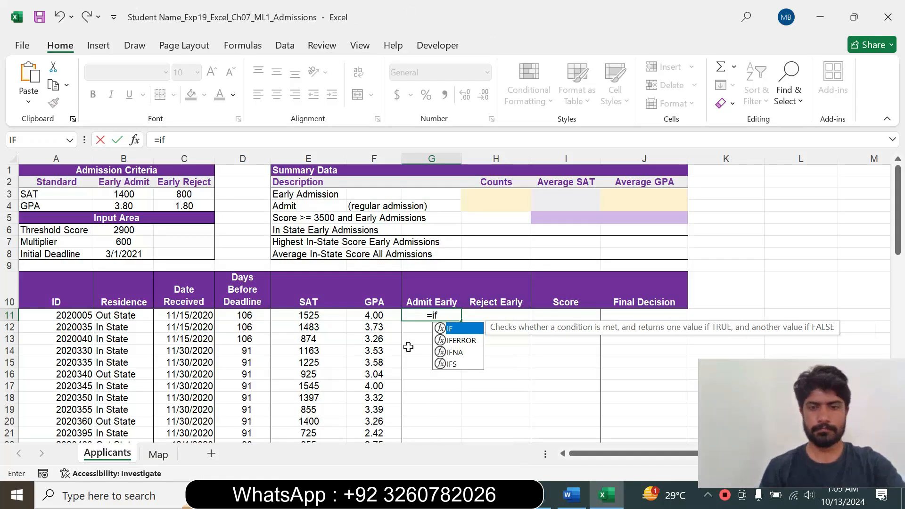
key("Tab")
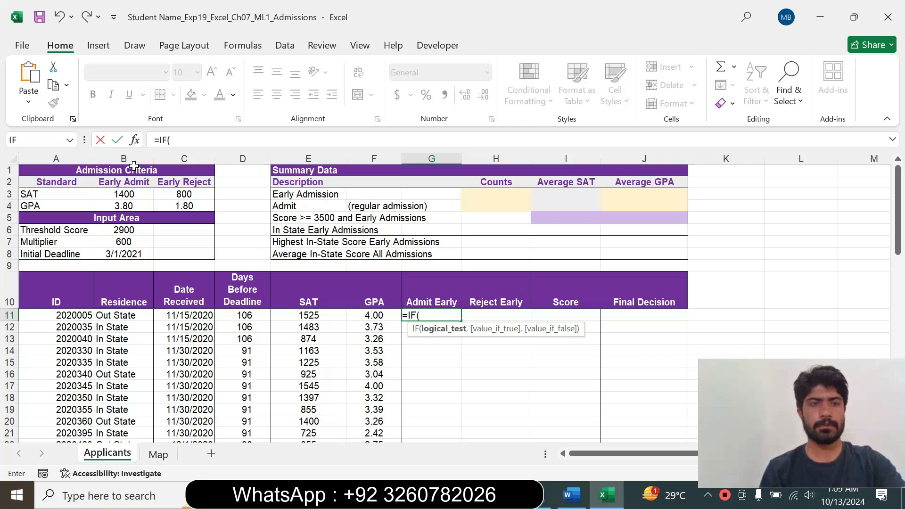
left_click(135, 140)
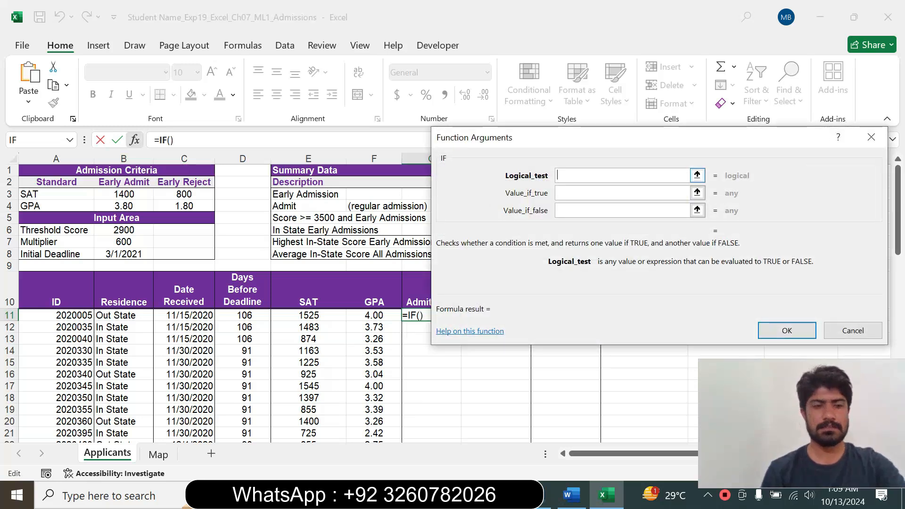
Begin the IF logical test with a nested AND function whose first condition is E11>=B$3, rechecking the criteria in Word.
type("AND")
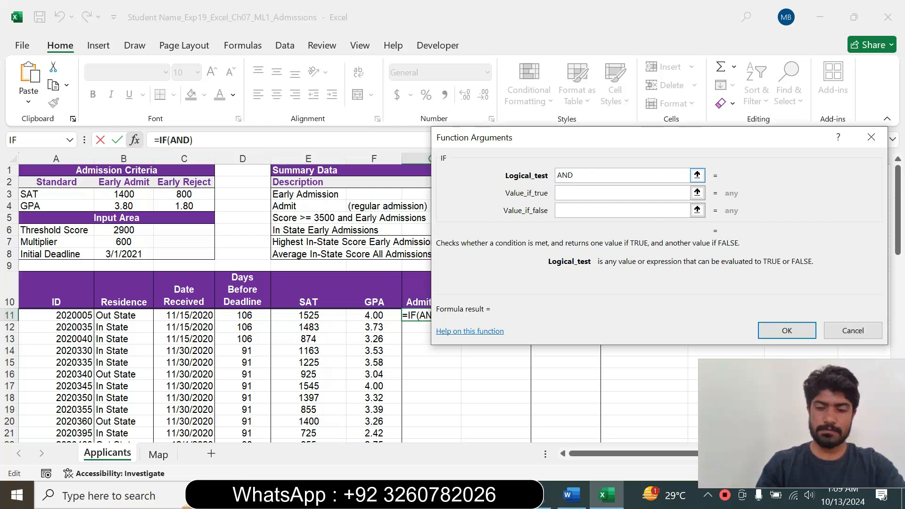
type("(")
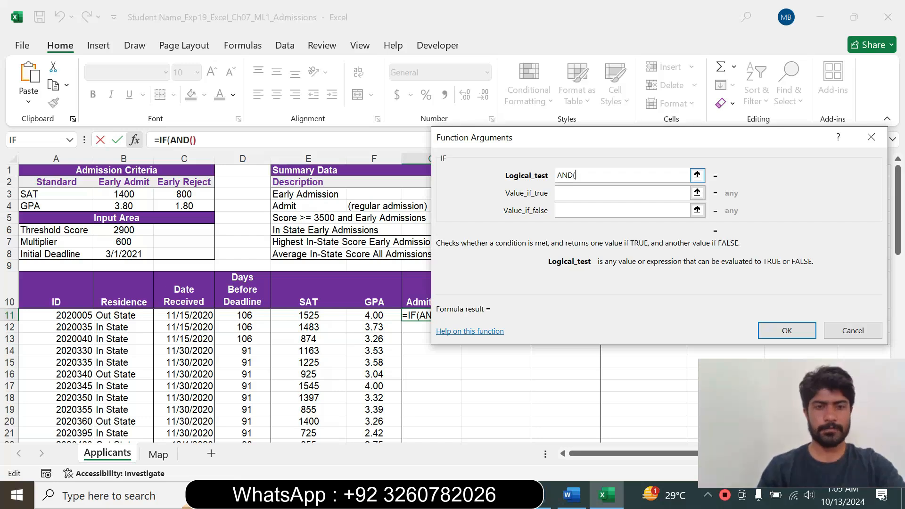
left_click(316, 316)
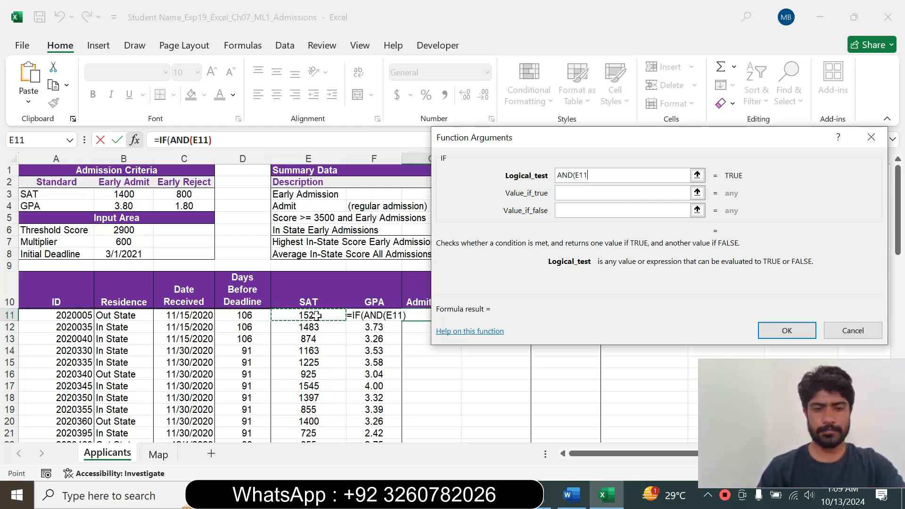
type(">")
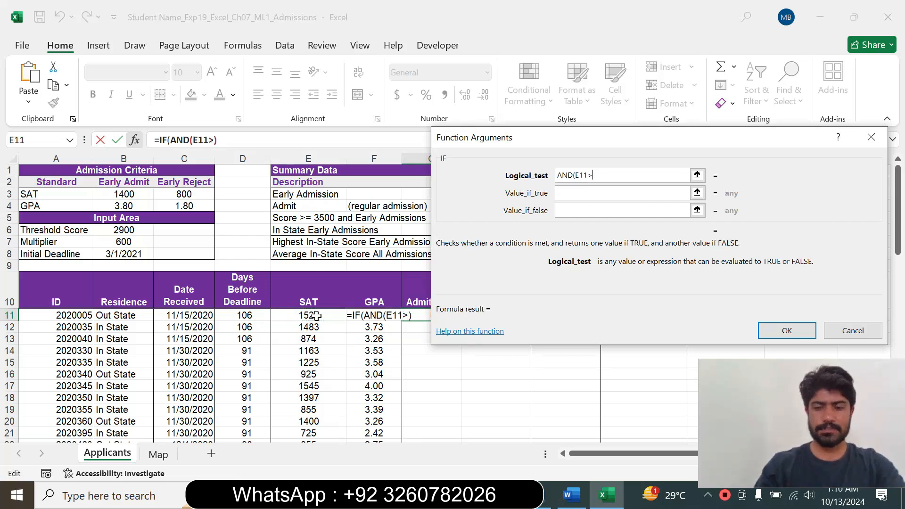
type("=")
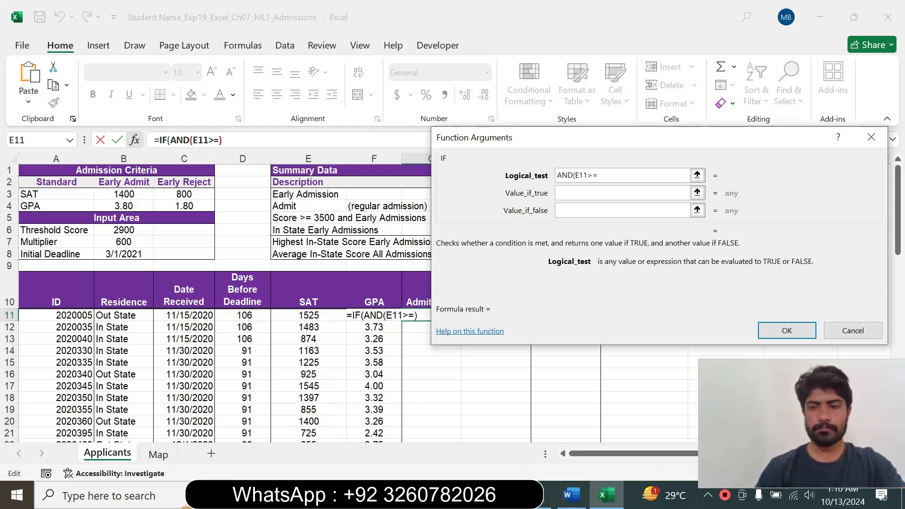
left_click(573, 495)
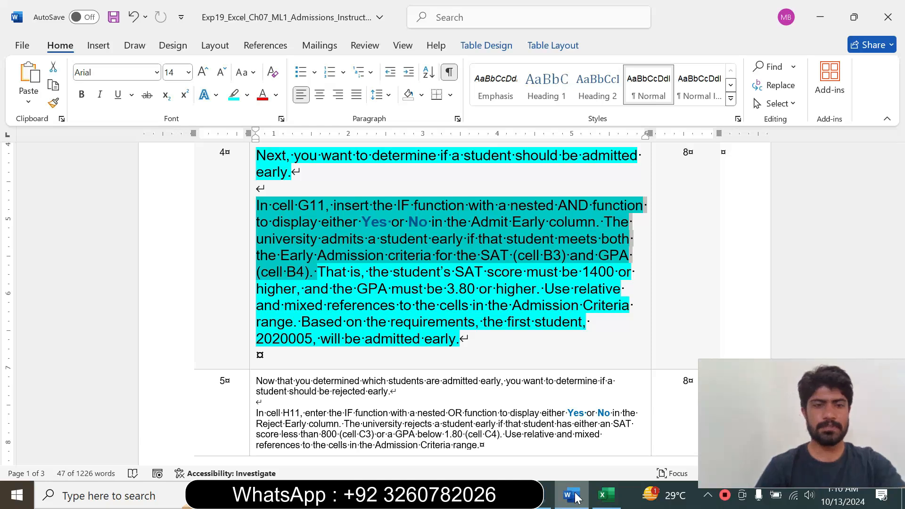
left_click(606, 495)
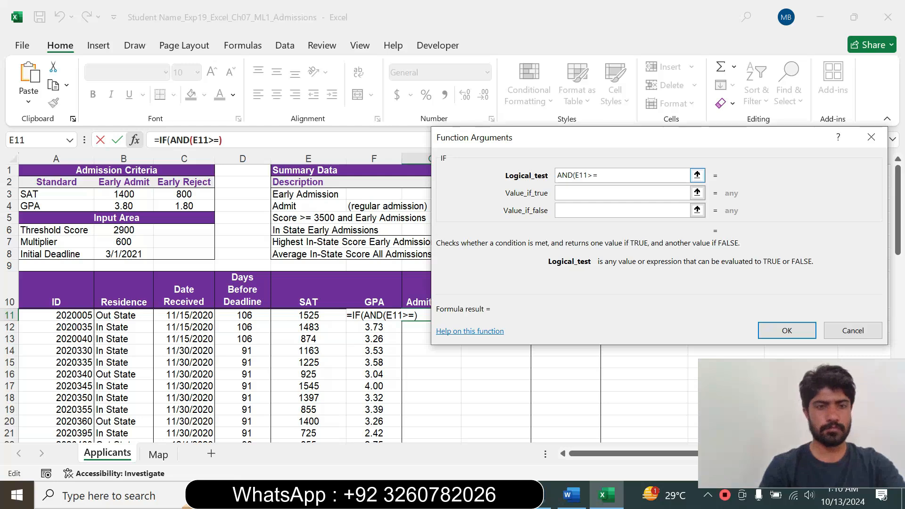
left_click(118, 206)
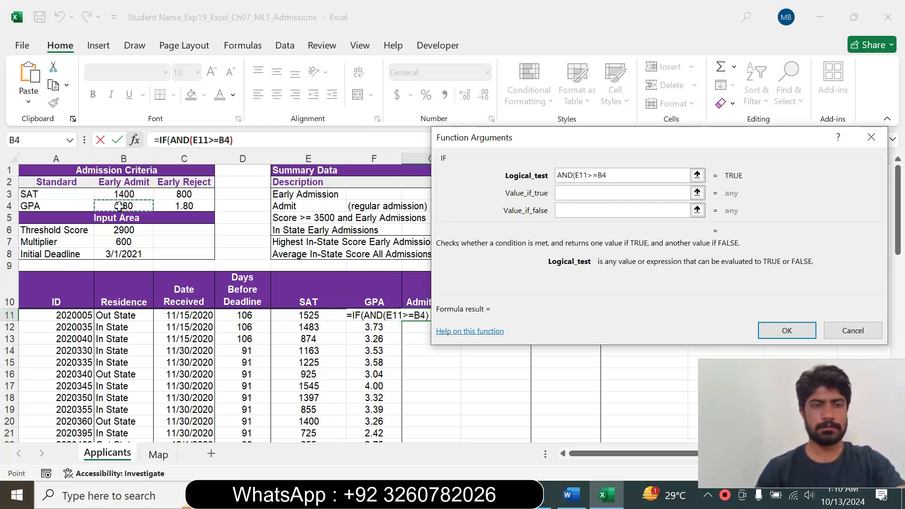
left_click(115, 194)
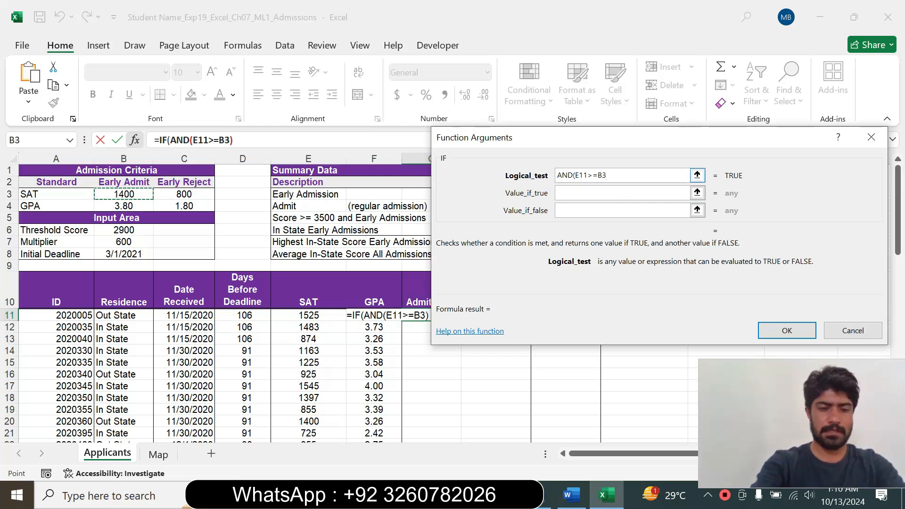
key("F4")
key("F4")
type(",")
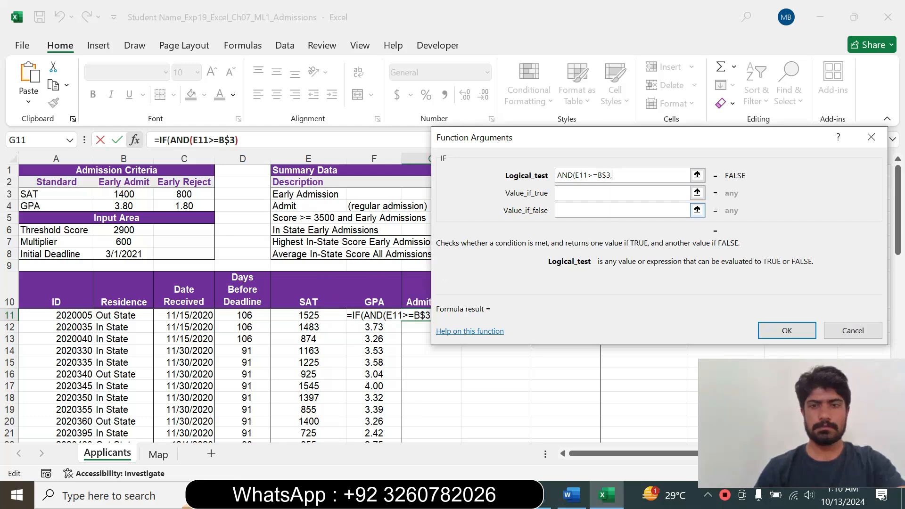
Add F11>=B$4 as the second condition of the nested AND function, using a mixed reference for the GPA criterion.
type("F11")
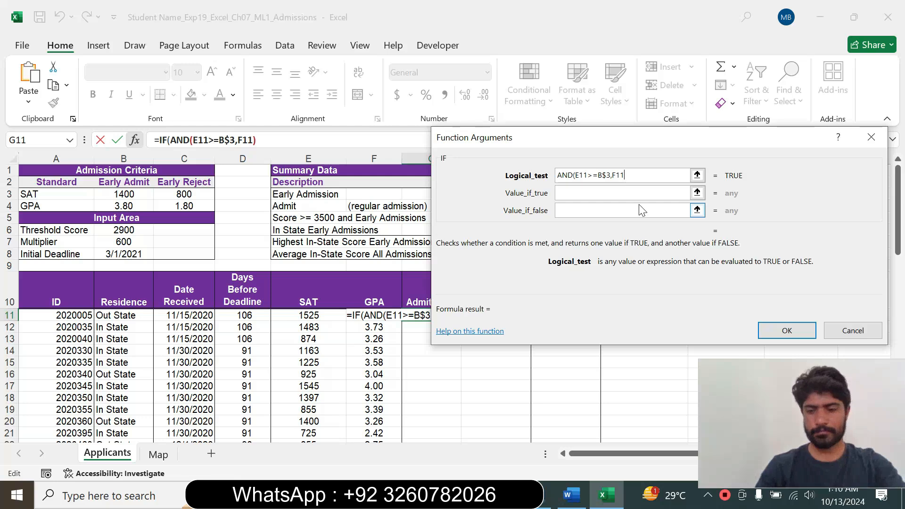
type(">")
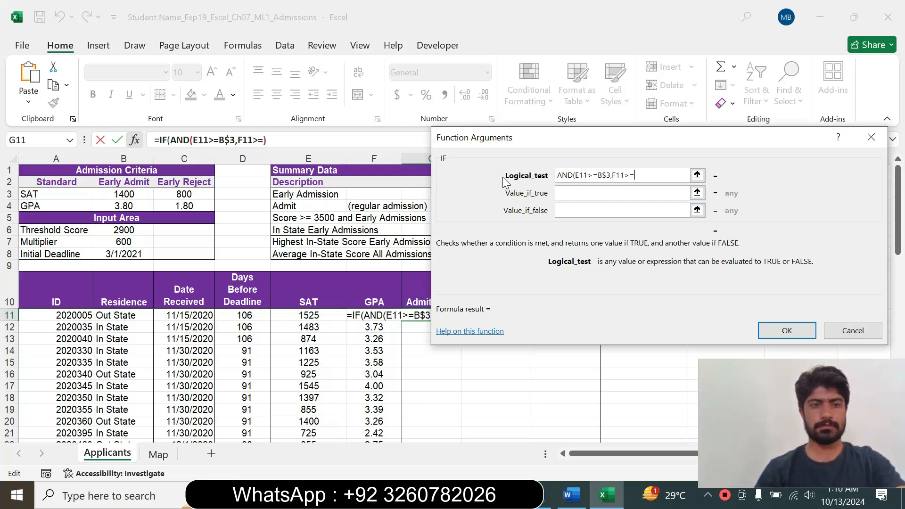
type("=")
left_click(123, 203)
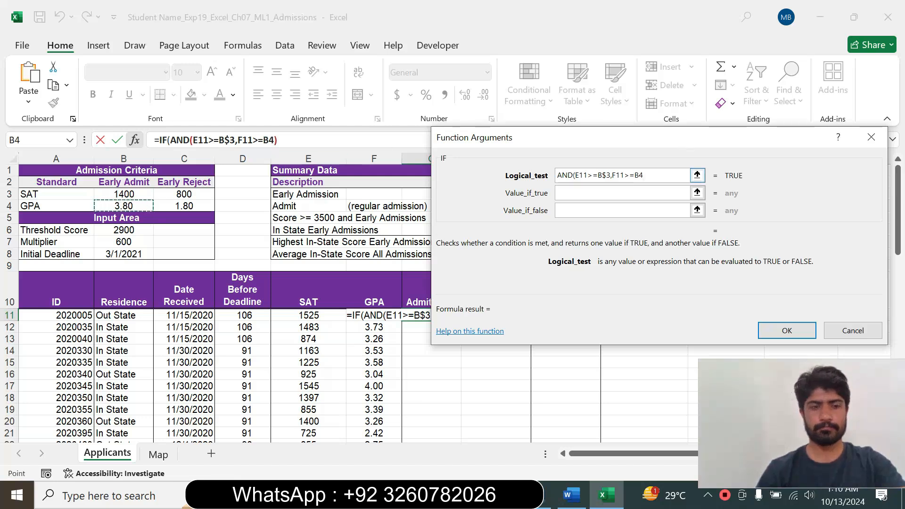
key("F4")
key("F4")
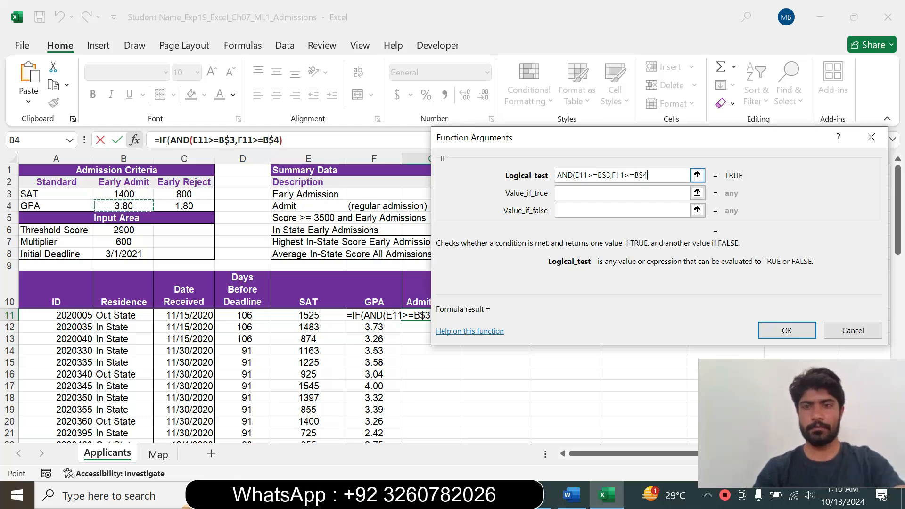
Check the required Yes wording in the Word instructions and set the IF function's value if true to "Yes" in Excel.
left_click(623, 193)
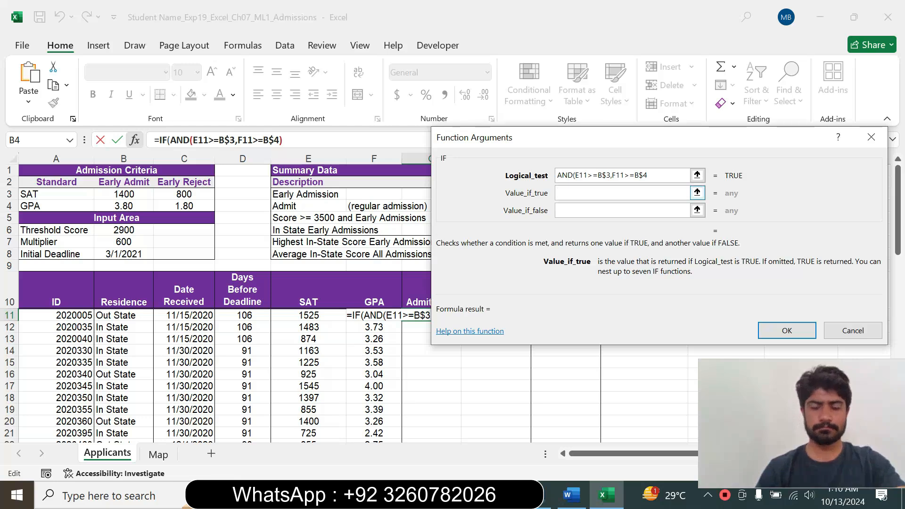
left_click(571, 495)
left_click(390, 250)
double_click(374, 221)
left_click(605, 495)
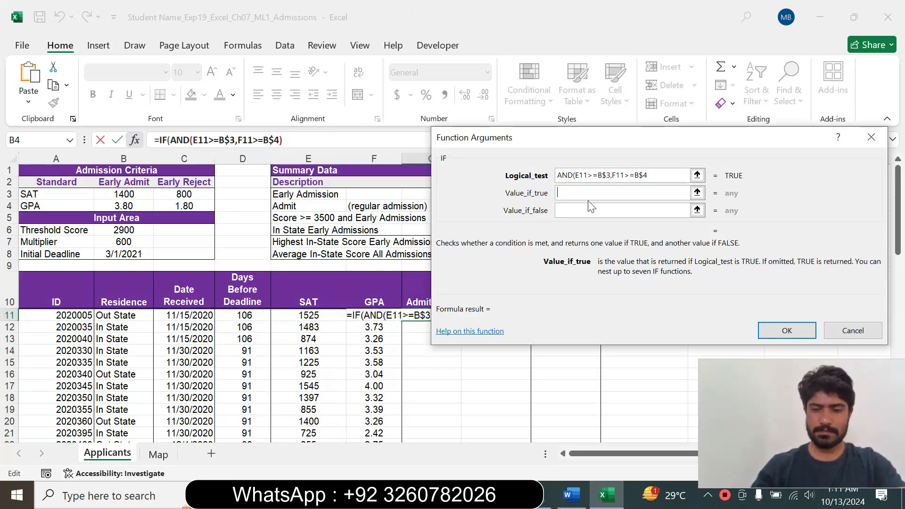
type("\"Ye")
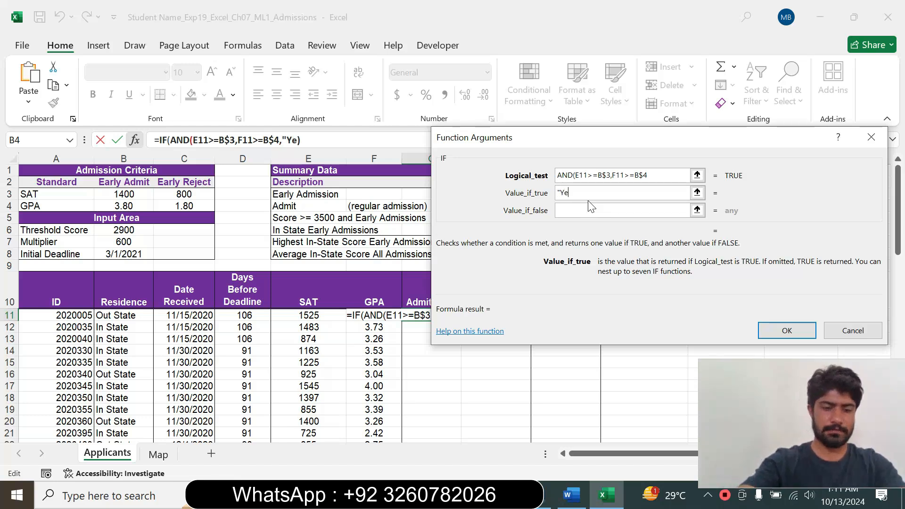
type("s\"")
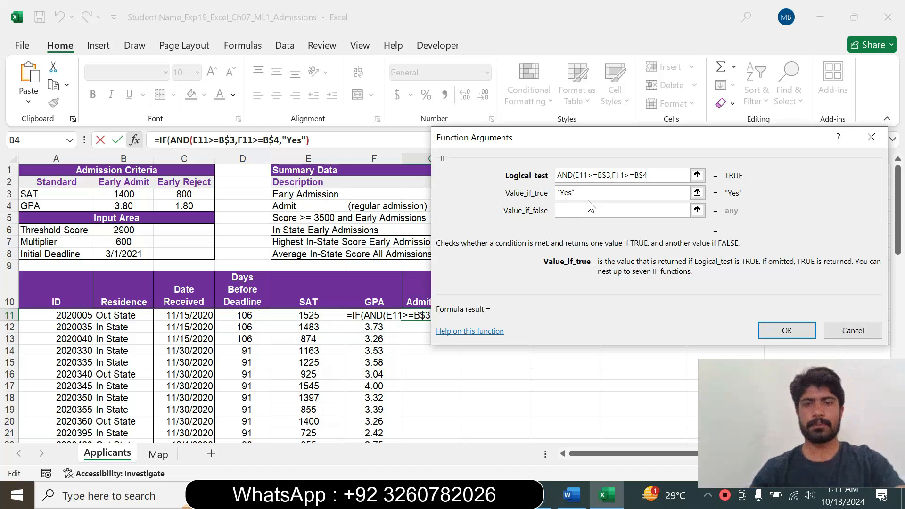
Check the No wording in the Word instructions, set the IF function's value if false to "No" in Excel, and try to apply the formula.
left_click(559, 210)
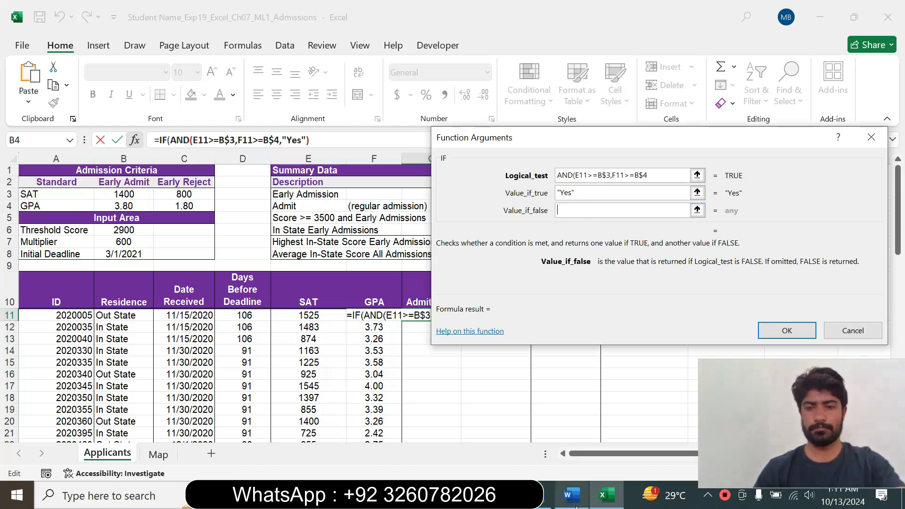
mouse_move(571, 495)
left_click(573, 429)
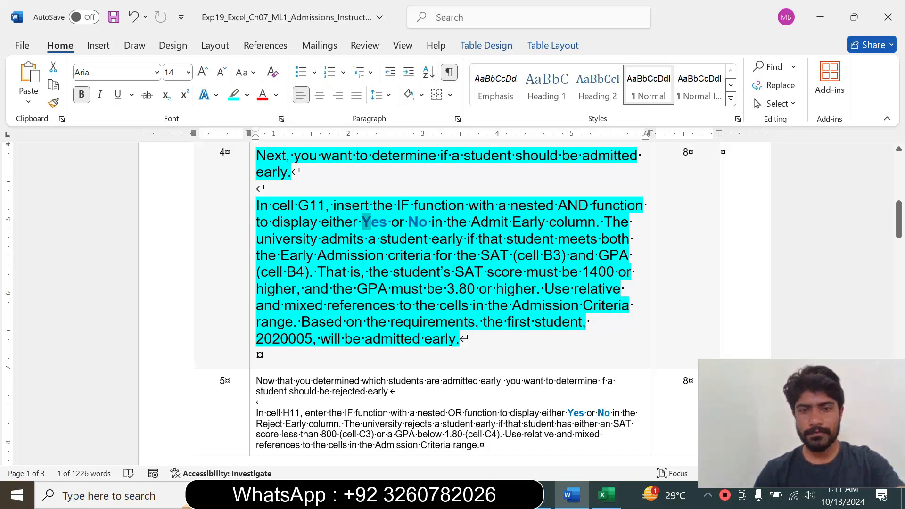
left_click(605, 495)
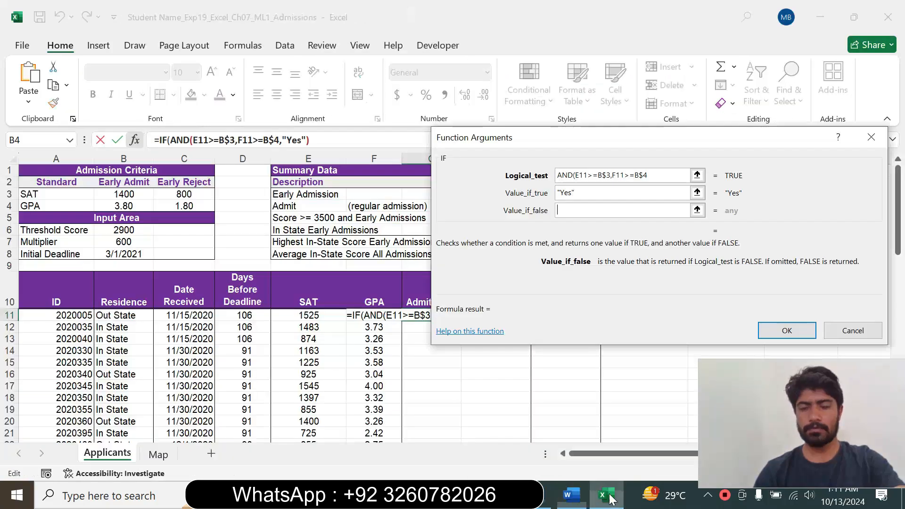
left_click(571, 209)
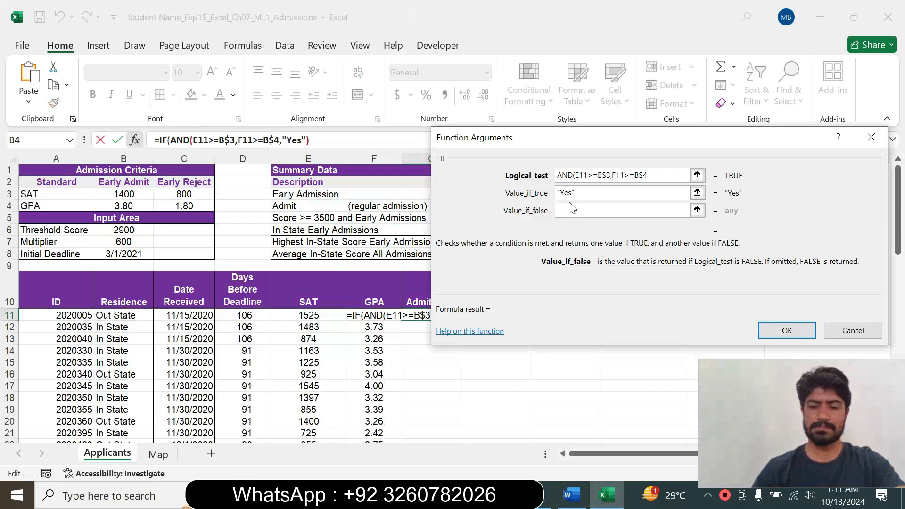
type("\"")
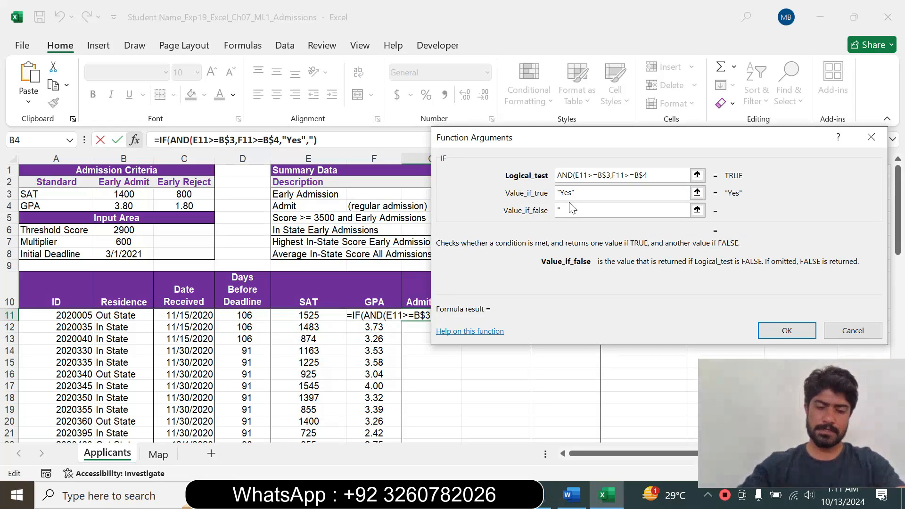
type("No\"")
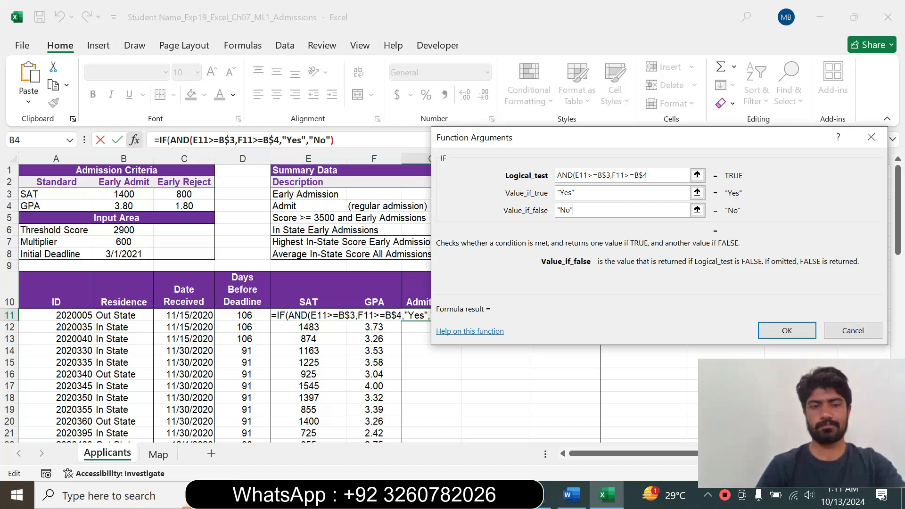
left_click(773, 326)
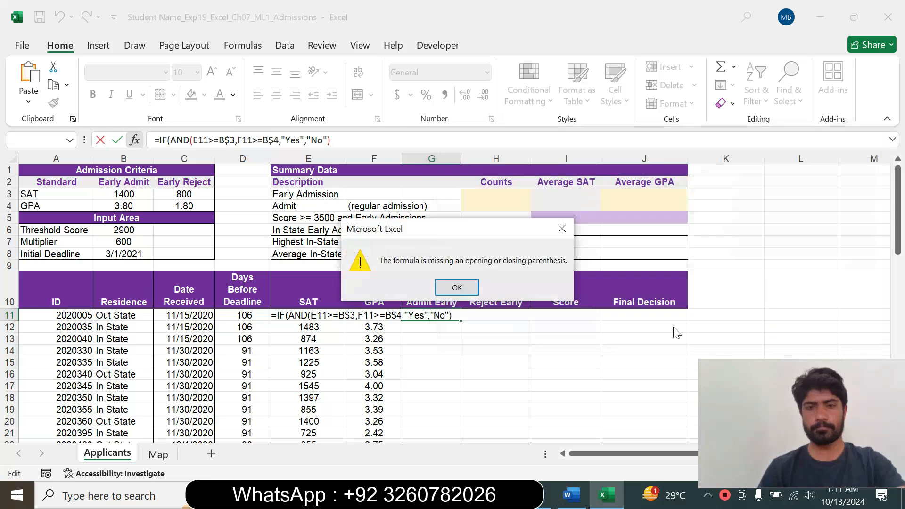
left_click(461, 286)
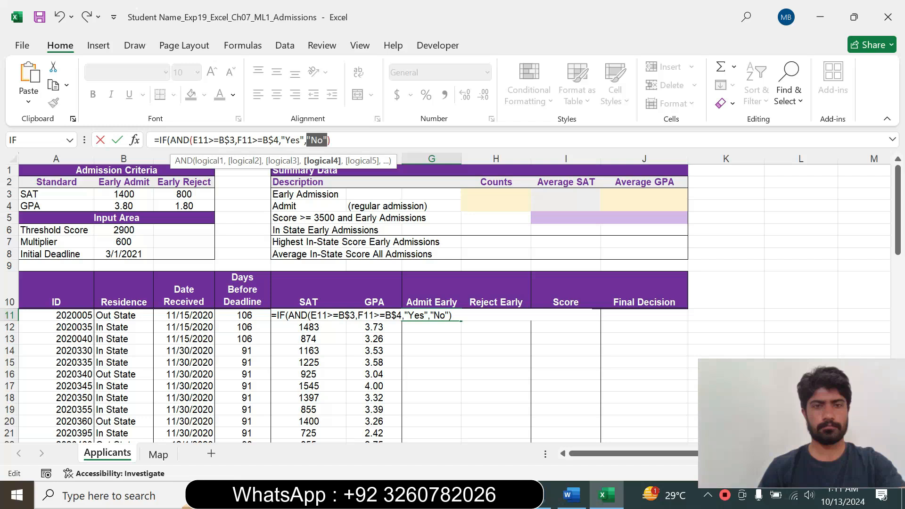
Try changing the last argument to "NO", review the AND function's arguments, and cancel the formula entry in G11.
left_click(324, 140)
key("BackSpace")
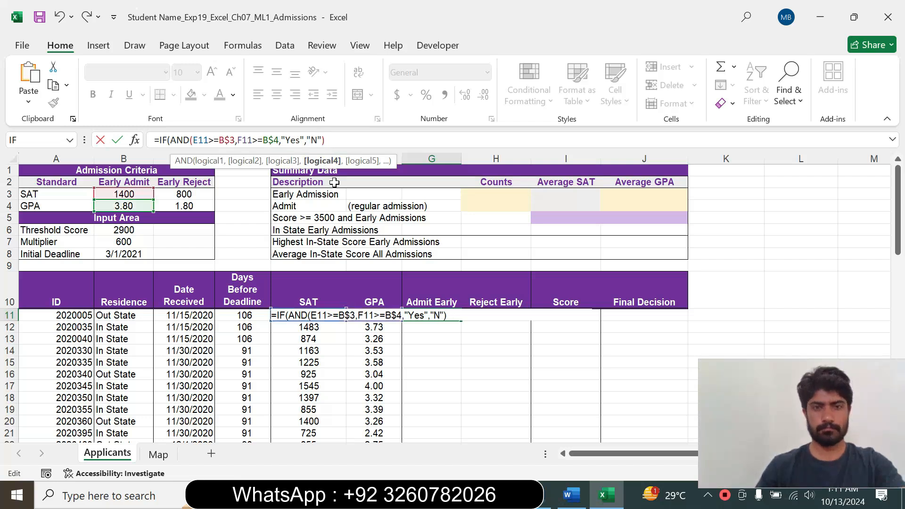
type("O")
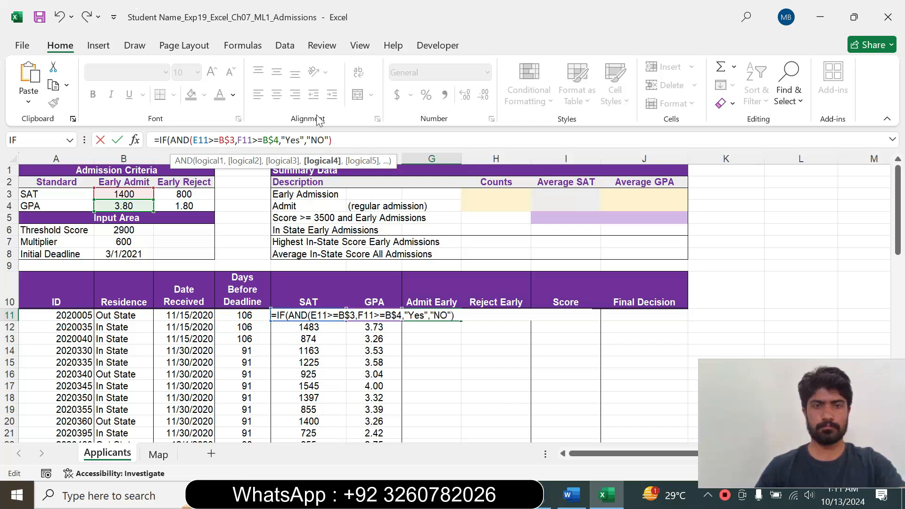
key("Return")
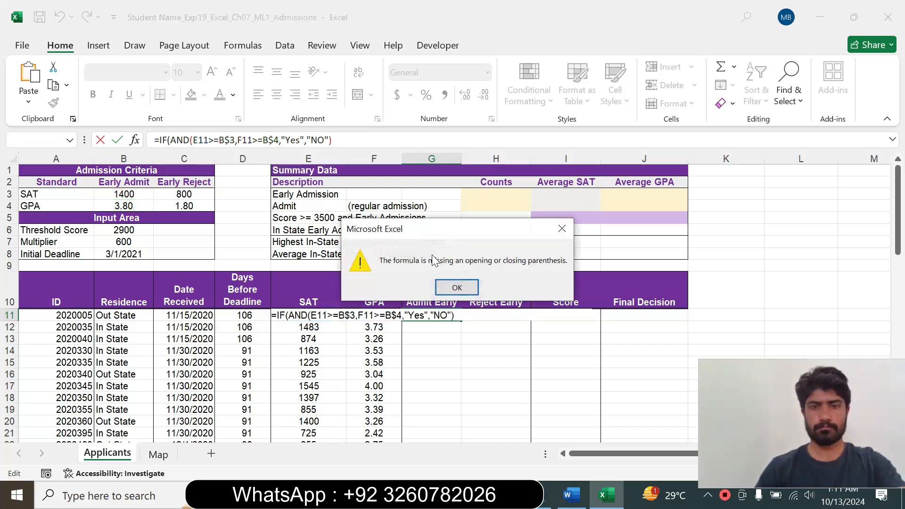
left_click(457, 288)
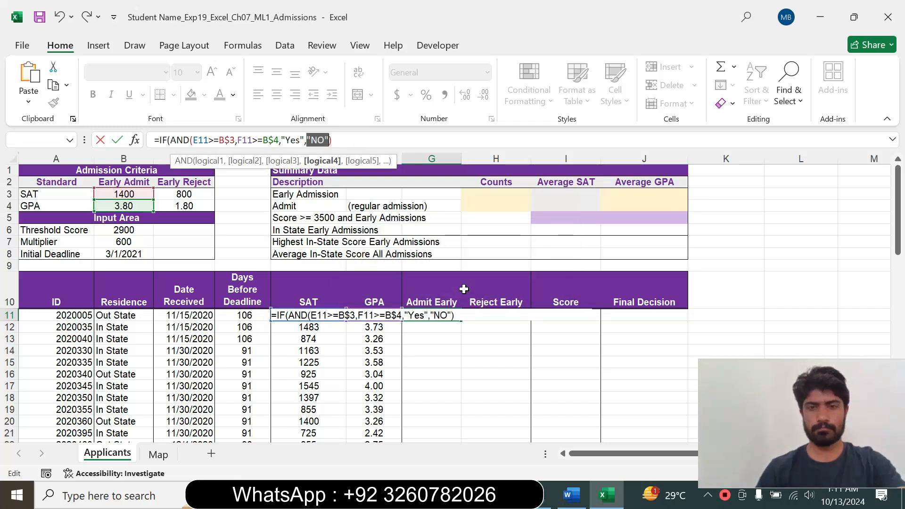
left_click(134, 141)
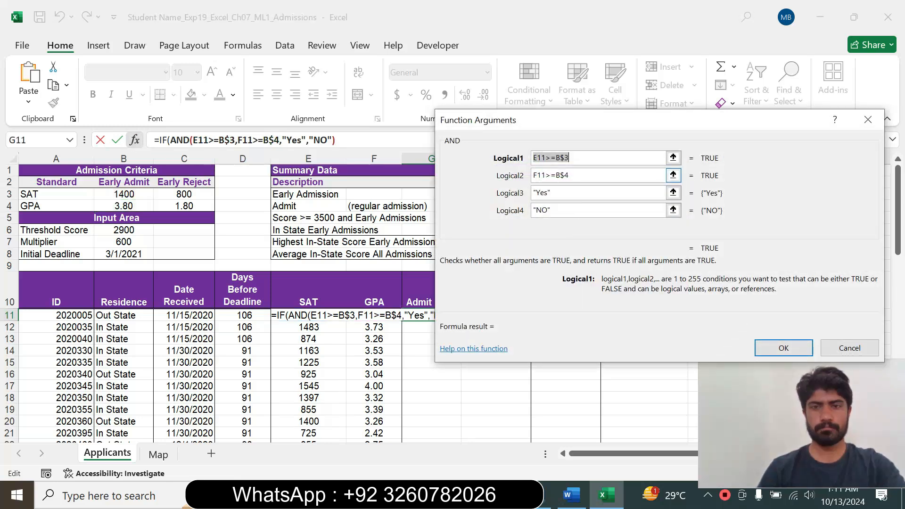
left_click(833, 349)
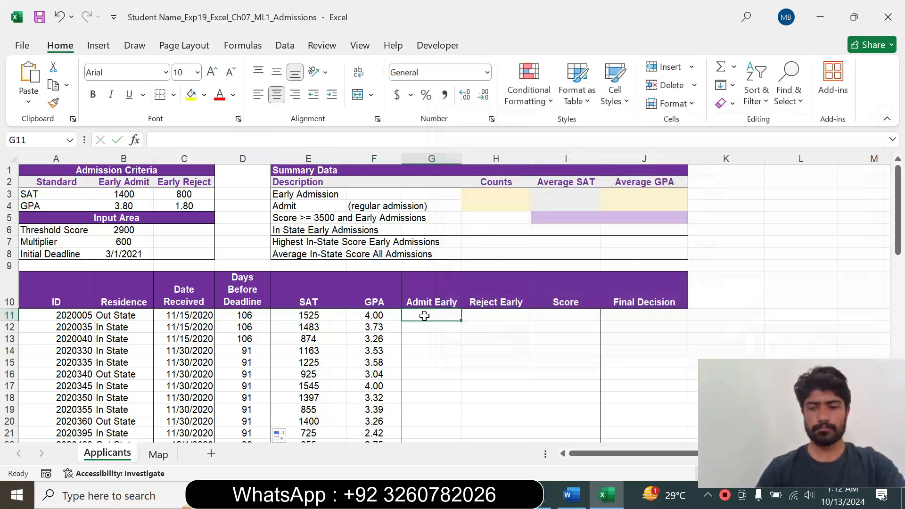
Restart an IF function in cell G11, glancing at the Word instructions, and open its Function Arguments dialog.
type("=")
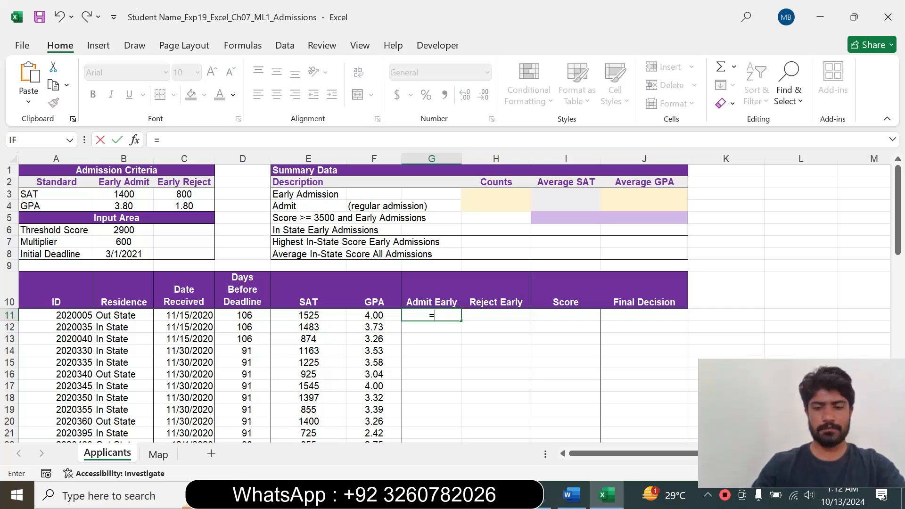
type("if")
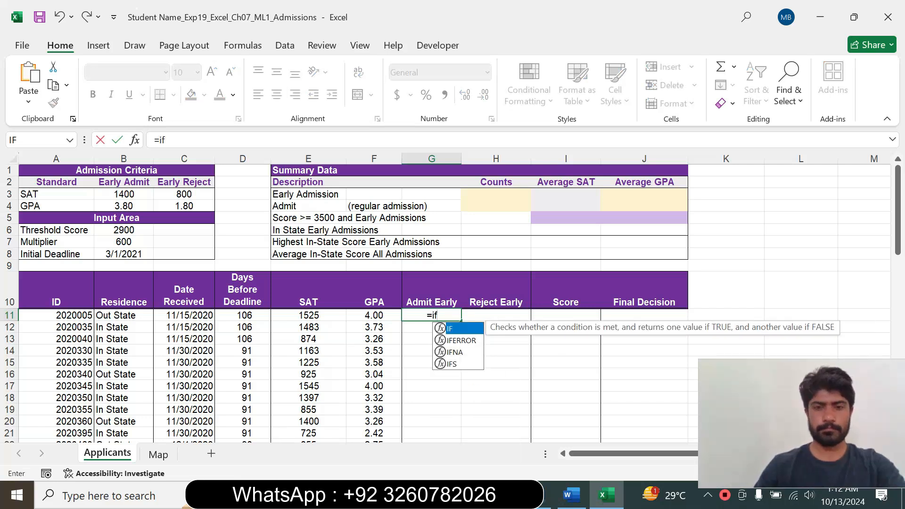
double_click(448, 328)
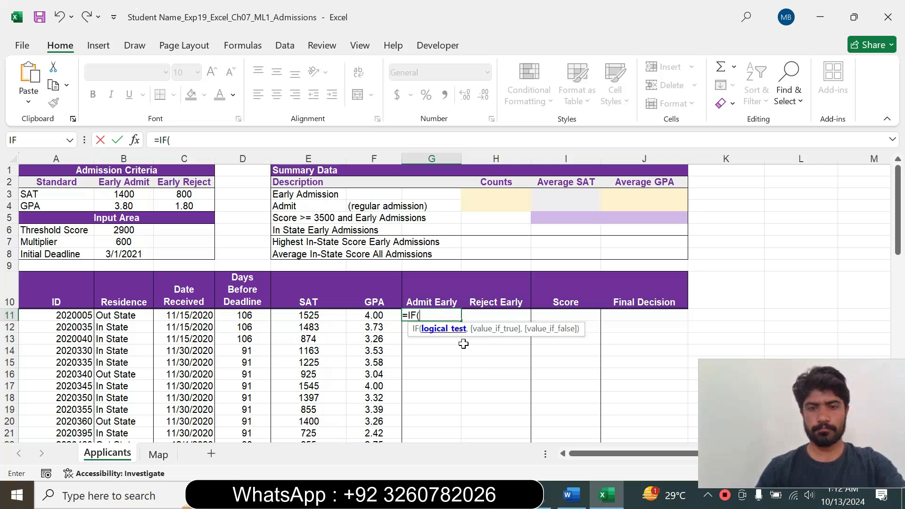
left_click(570, 492)
left_click(606, 495)
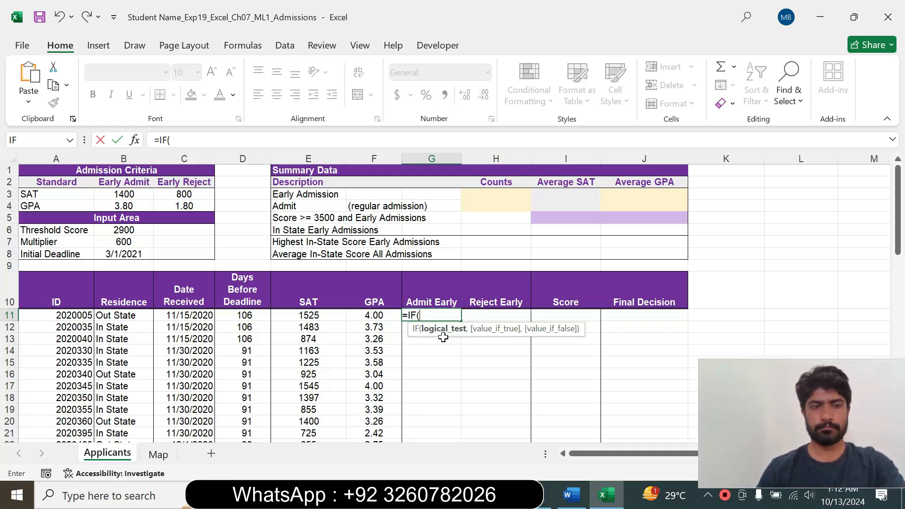
left_click(134, 140)
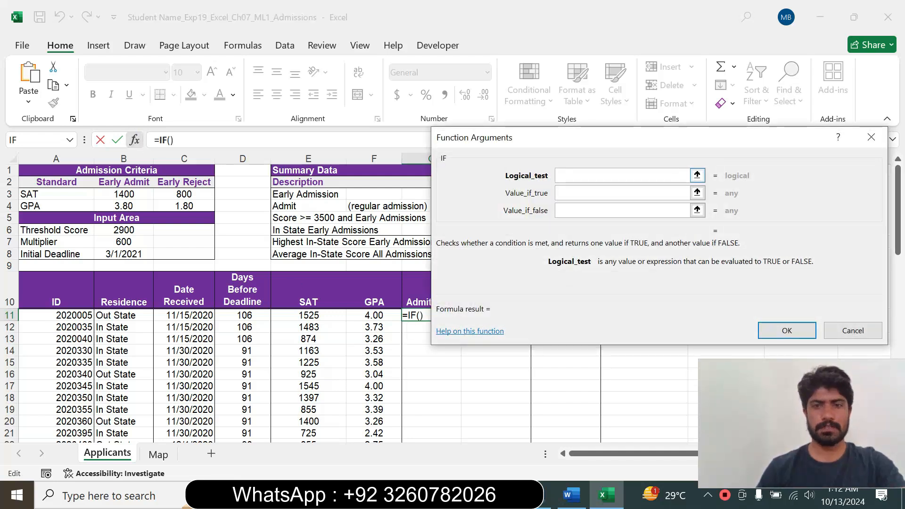
Build the IF logical test as a nested AND with the conditions E11>=B$3 and F11>=B$4, leaving its closing parenthesis off.
type("AND(")
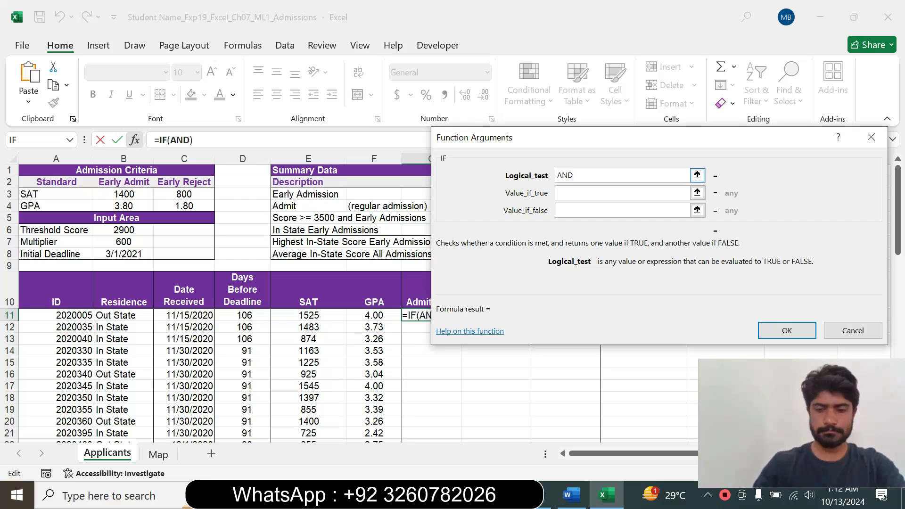
left_click(305, 315)
type(">=")
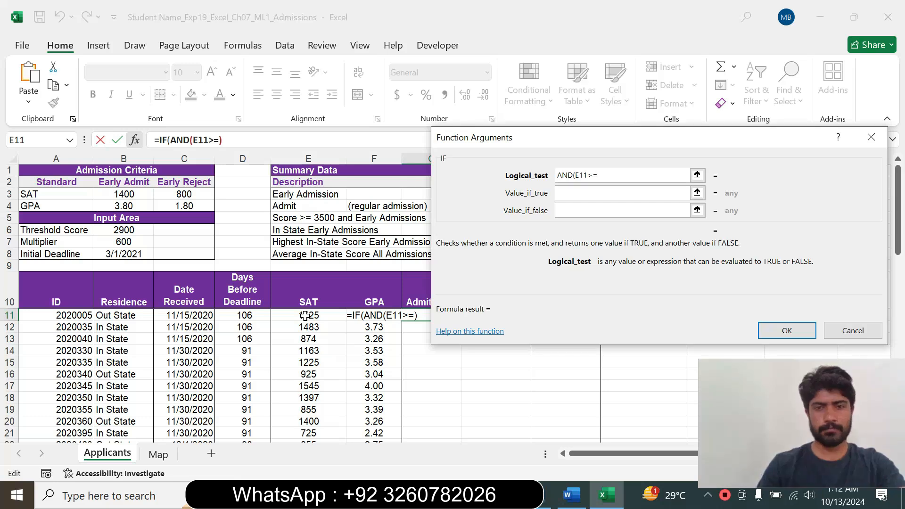
type("B$3")
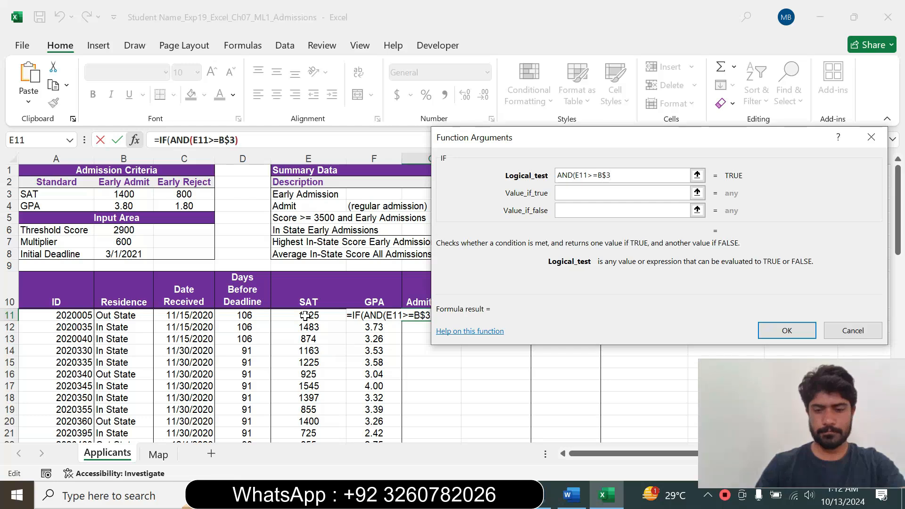
type(",F11")
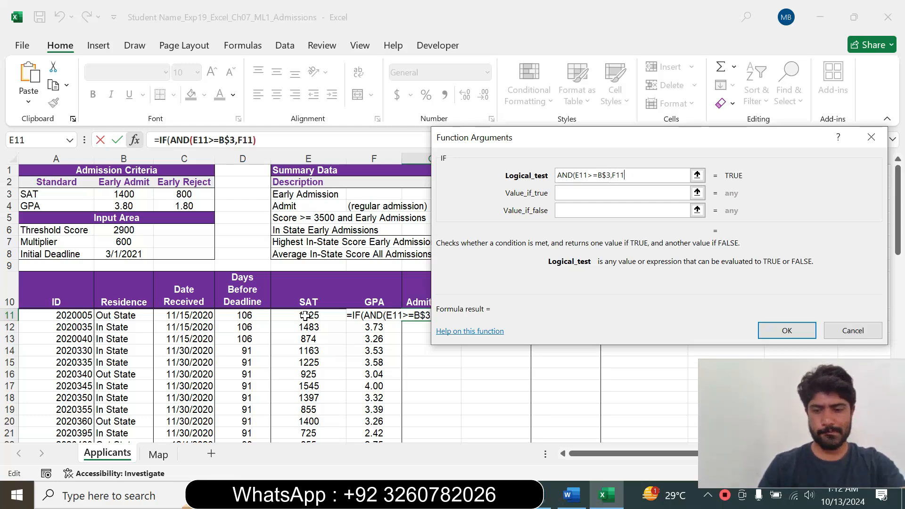
type(">")
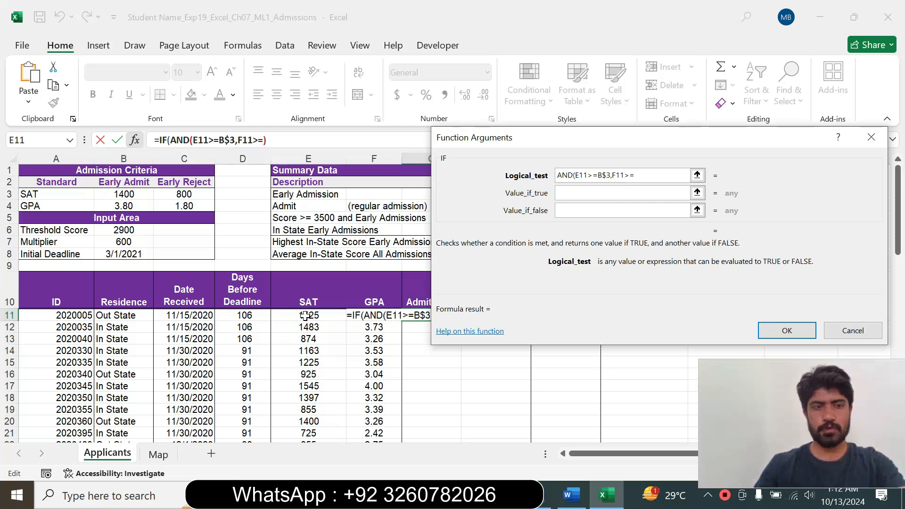
type("=B$4")
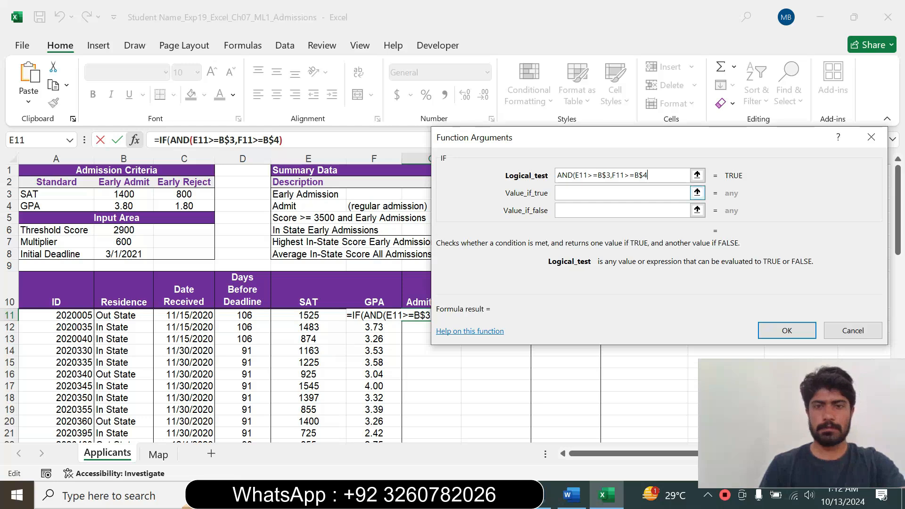
Set the IF function's value if true to "Yes" and value if false to "No", and try to apply the formula.
left_click(590, 196)
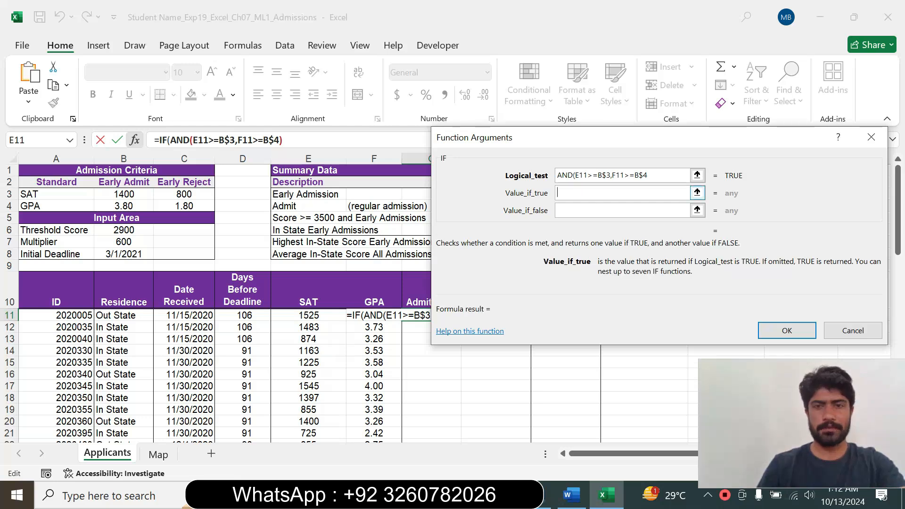
type("\"Yes\"")
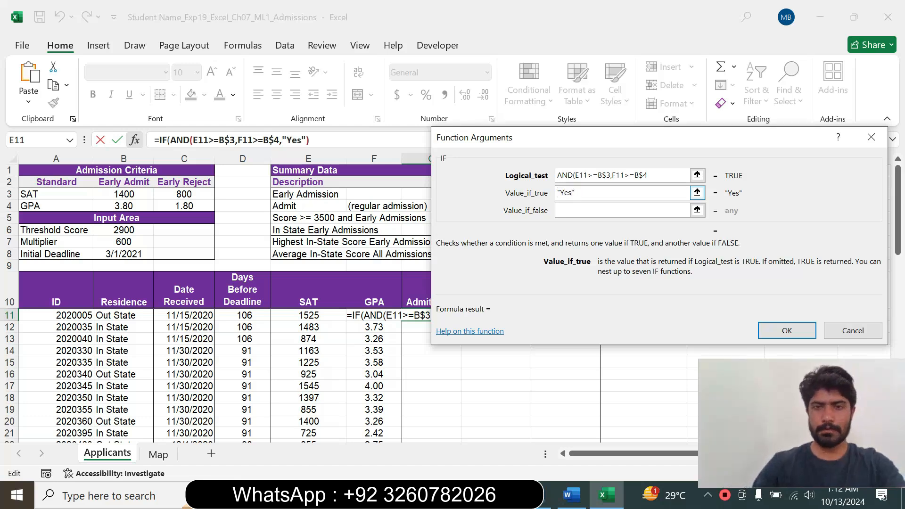
key("Tab")
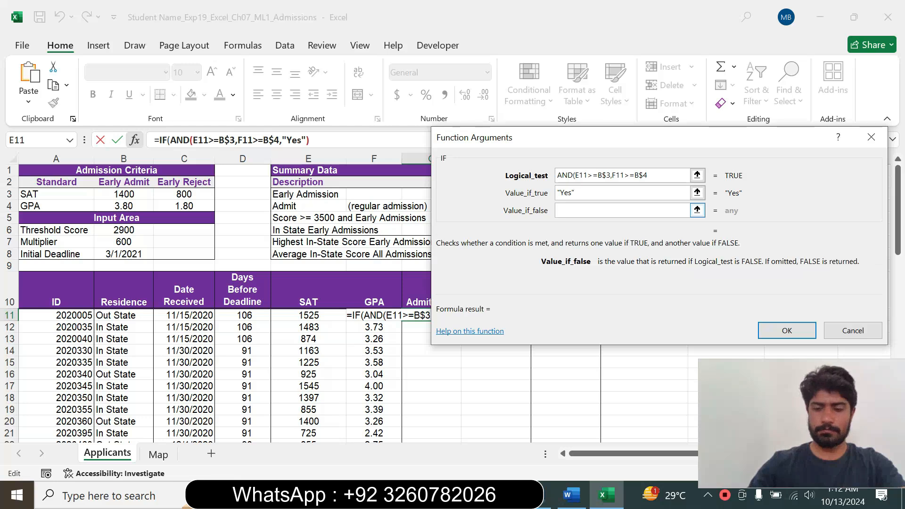
type("\"No\"")
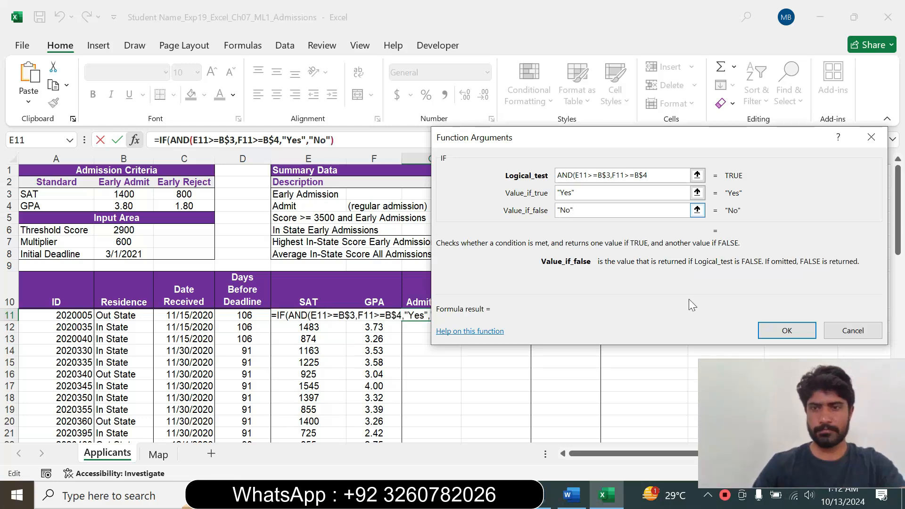
left_click(768, 330)
left_click(450, 285)
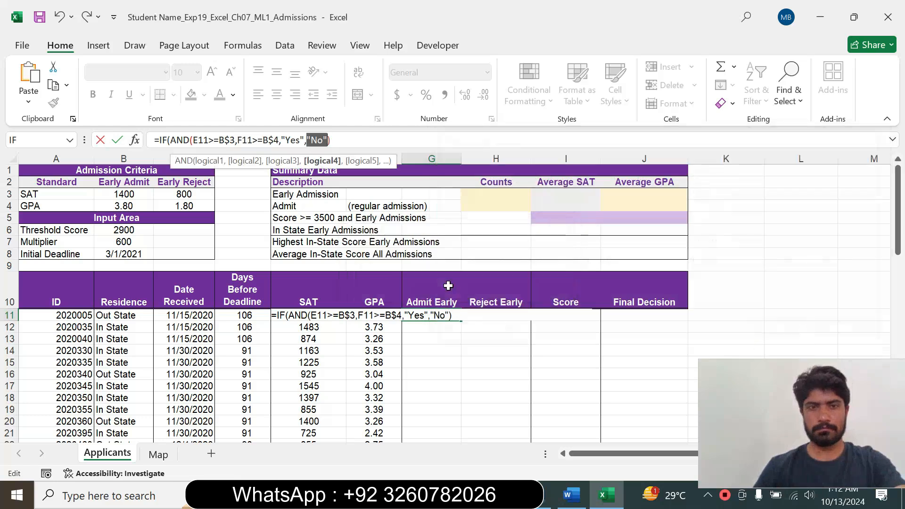
Enter the G11 formula with the AND function's closing parenthesis added after B$4, and switch to the Word instructions.
left_click(280, 140)
type(")")
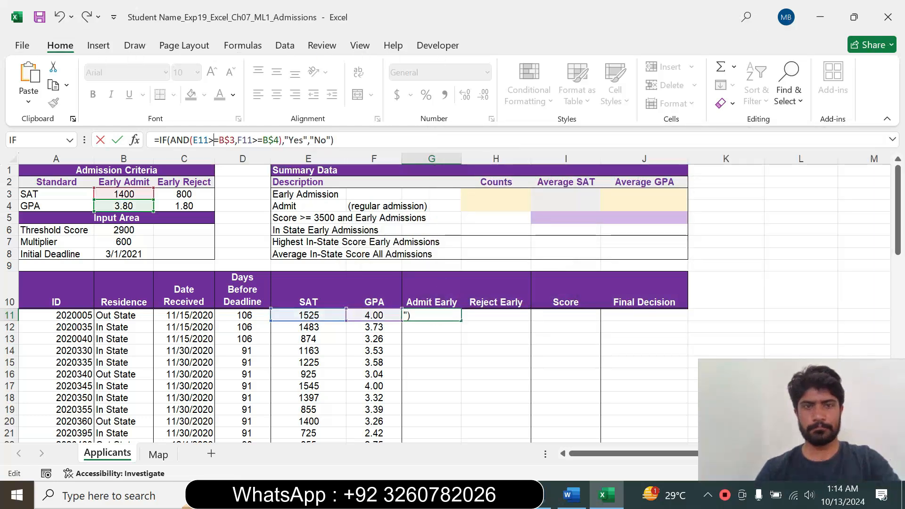
left_click(214, 140)
left_click(335, 140)
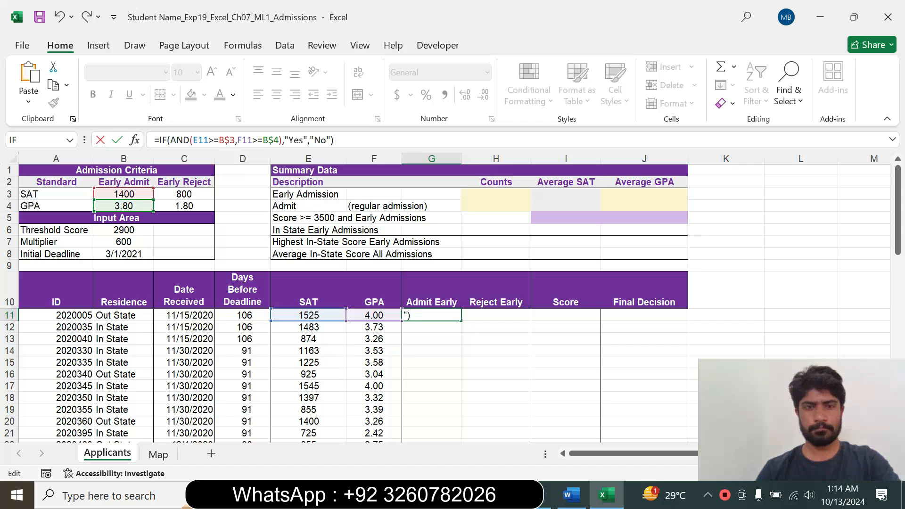
key("Return")
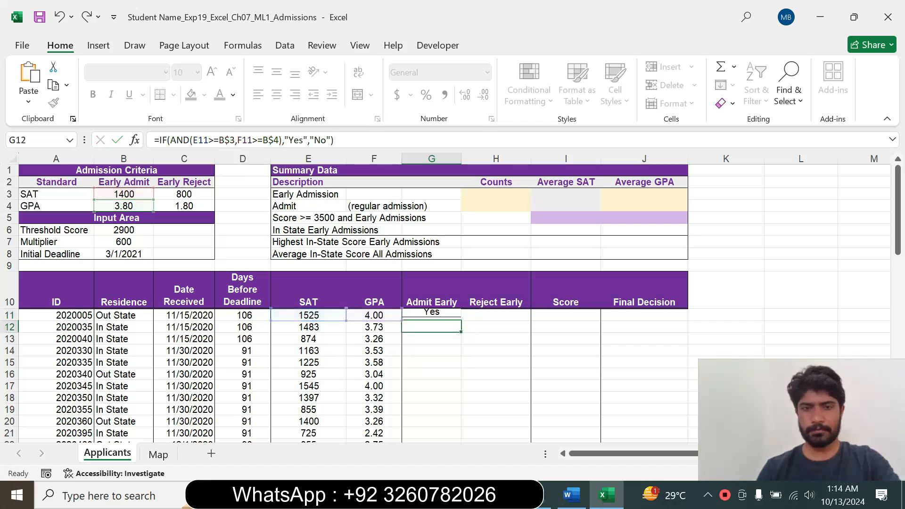
left_click(440, 314)
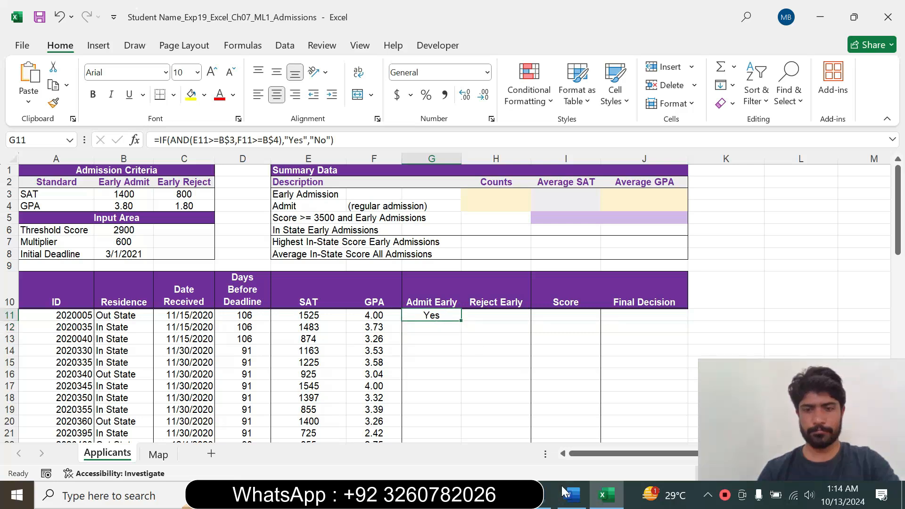
left_click(571, 501)
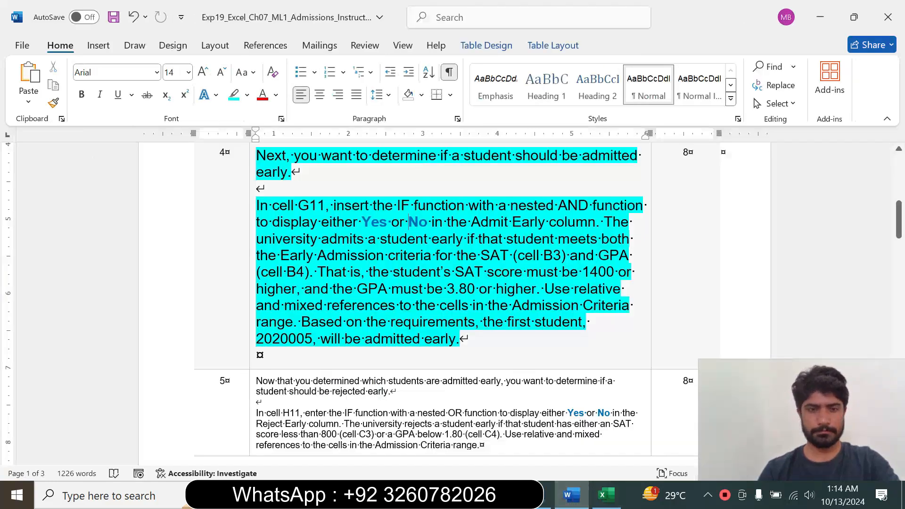
Reset the step 4 instruction text to font size 9 and remove its highlighting.
left_click_drag(304, 271, 475, 321)
left_click(244, 311)
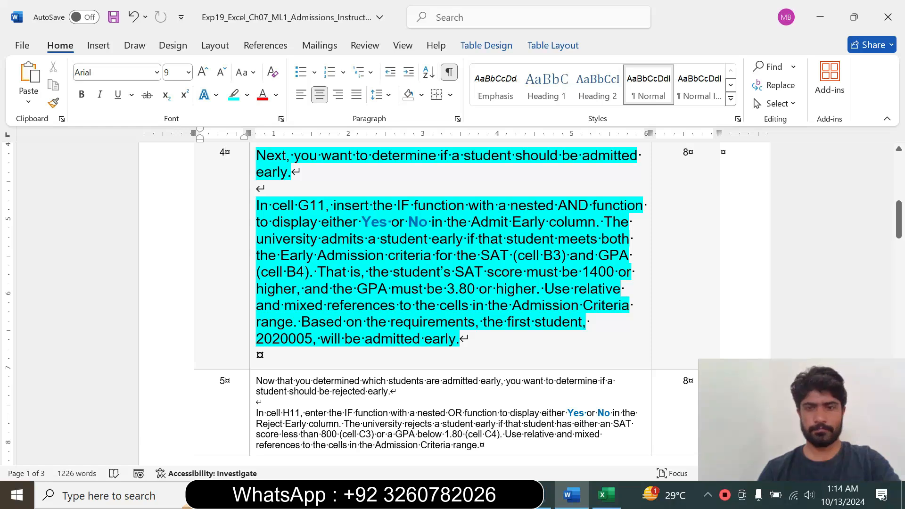
left_click(252, 328)
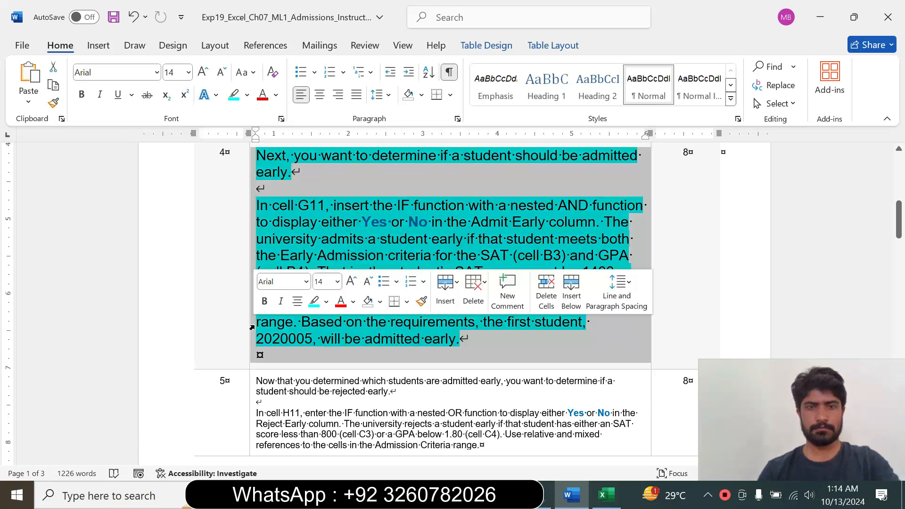
left_click(337, 281)
left_click(323, 27)
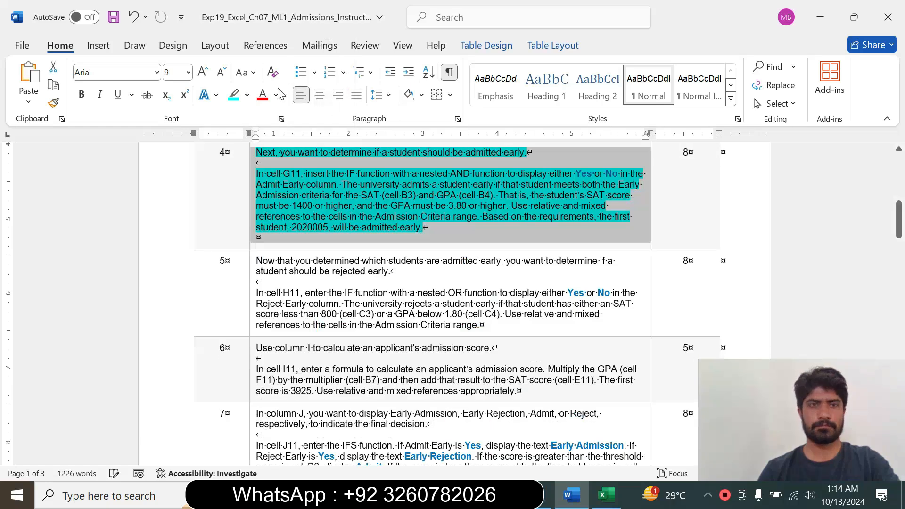
left_click(247, 94)
left_click(268, 208)
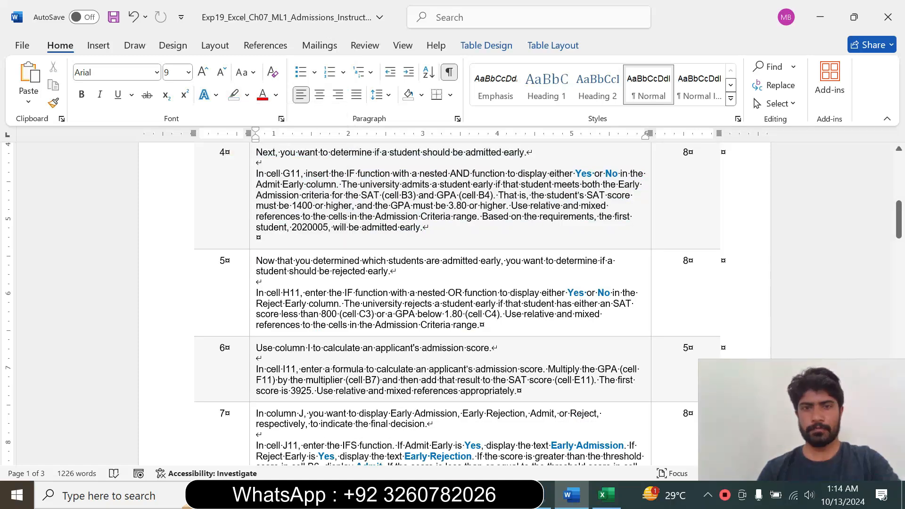
Enlarge the step 5 instruction text to font size 14 and highlight it in turquoise.
left_click(252, 309)
left_click(336, 262)
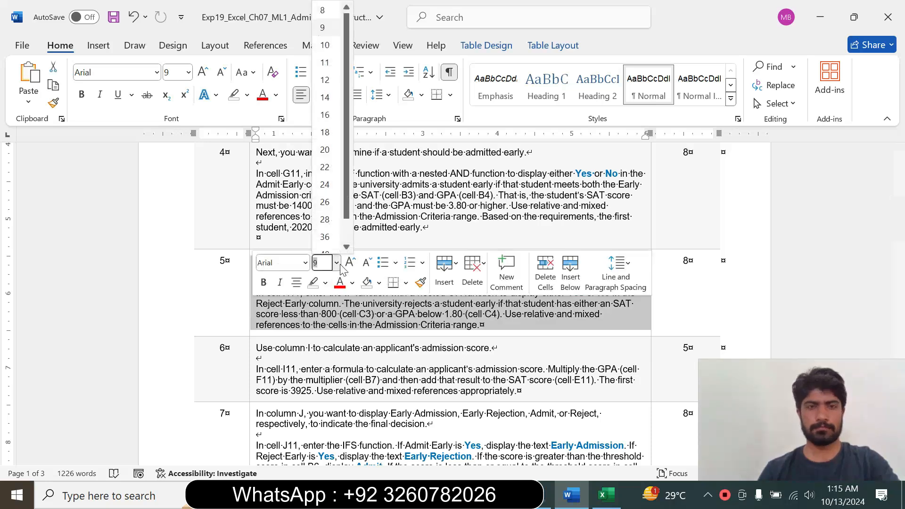
left_click(324, 98)
left_click(247, 95)
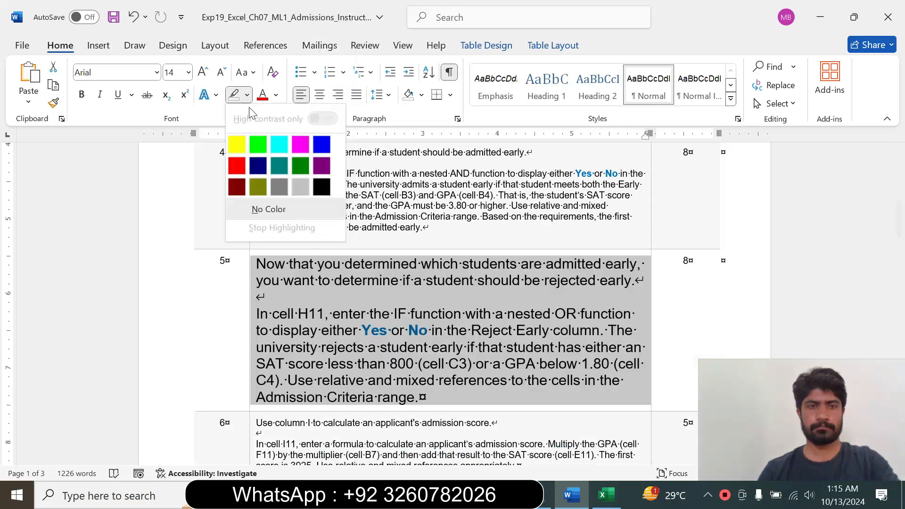
left_click(280, 145)
Switch to Excel and fill the G11 formula down the Admit Early column through G67.
left_click(606, 495)
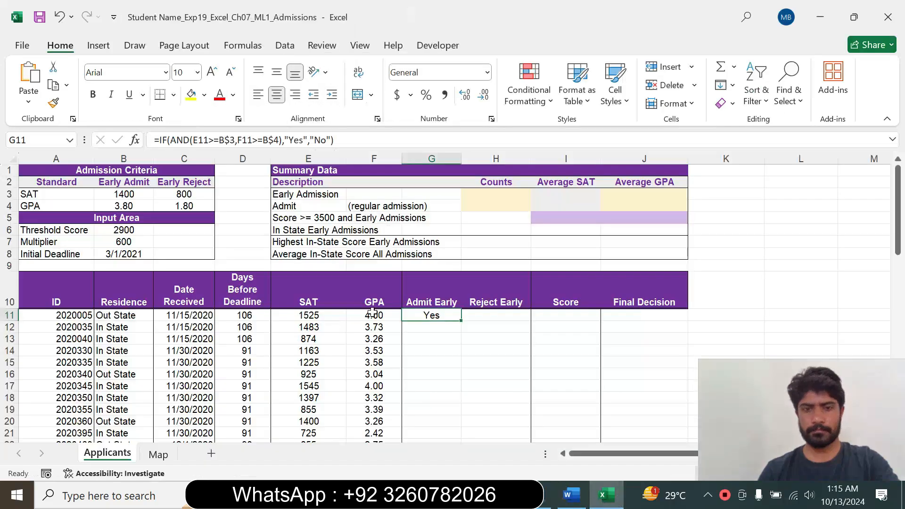
left_click_drag(464, 321, 457, 426)
left_click(526, 367)
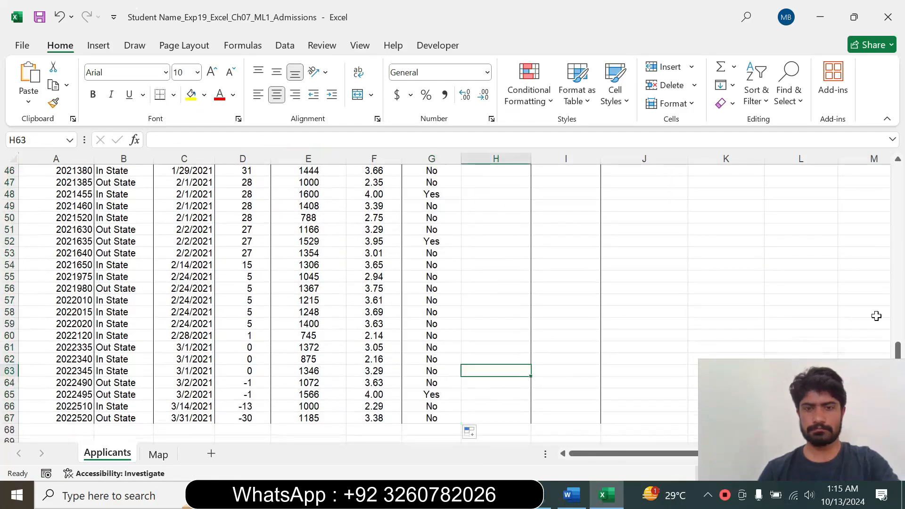
left_click_drag(898, 351, 891, 183)
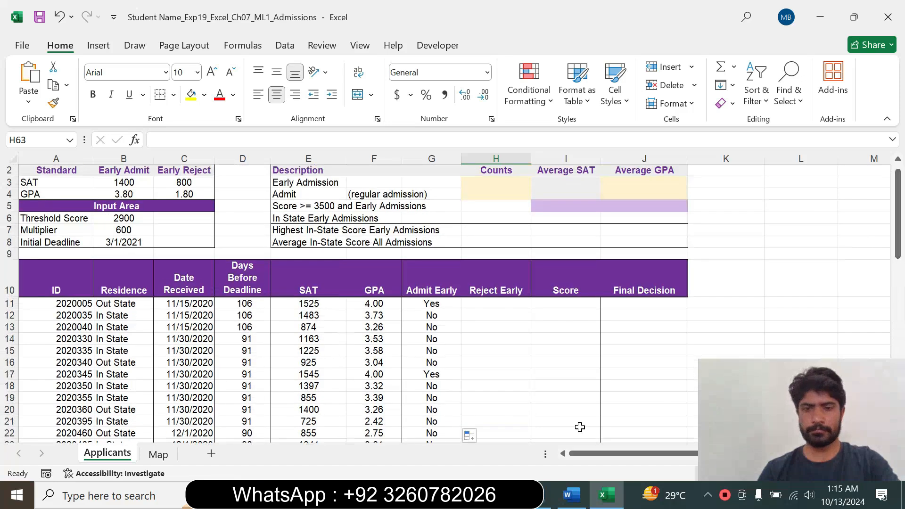
Read the step 5 requirements for cell H11 in the Word instructions, comparing them with the Applicants sheet in Excel.
left_click(572, 495)
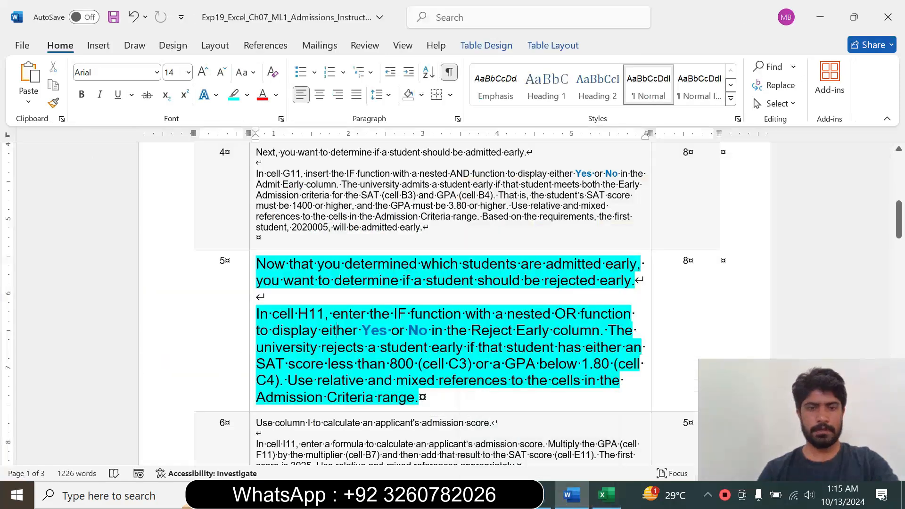
left_click_drag(272, 314, 582, 364)
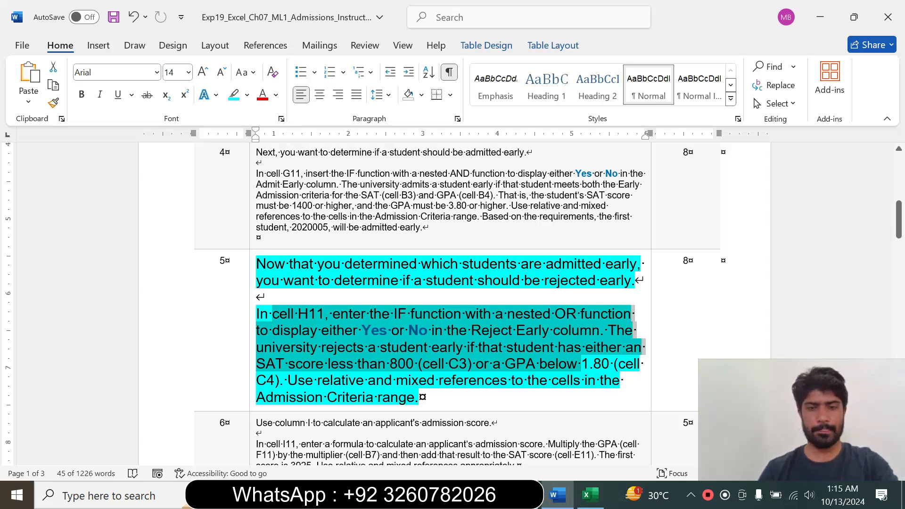
left_click(590, 495)
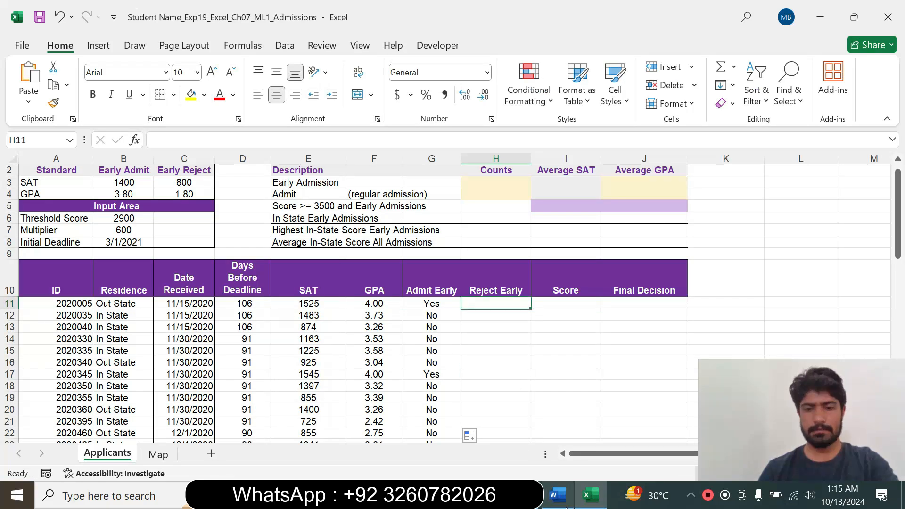
left_click(557, 495)
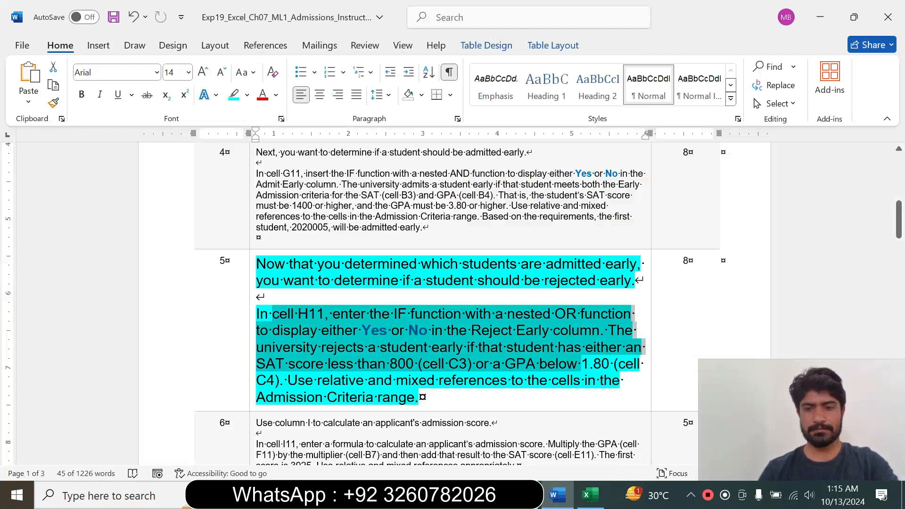
left_click(590, 495)
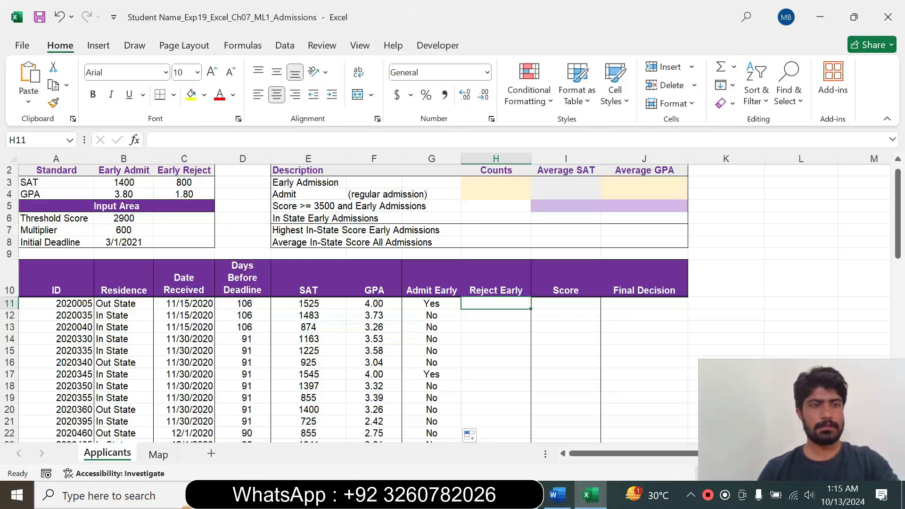
left_click(556, 495)
left_click_drag(340, 314, 470, 330)
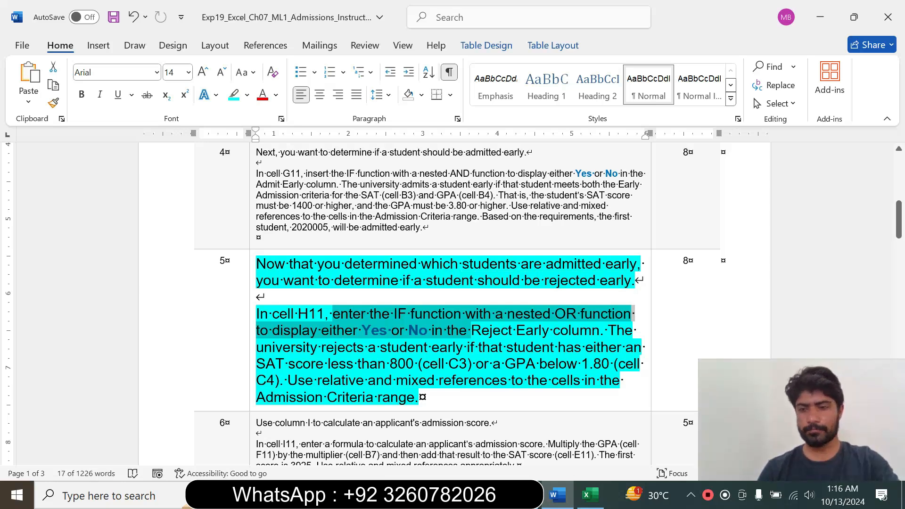
left_click(589, 495)
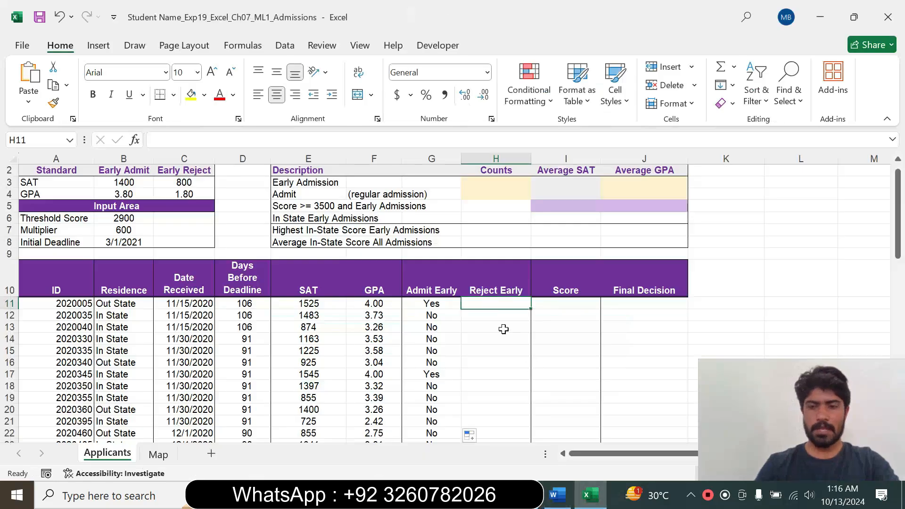
Start an IF function in cell H11, glancing at the Word instructions, and open its Function Arguments dialog.
type("=")
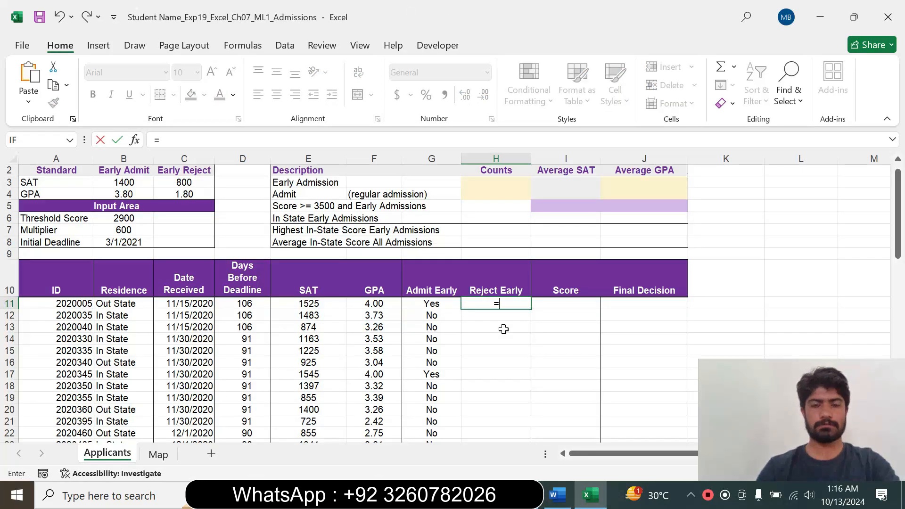
left_click(559, 493)
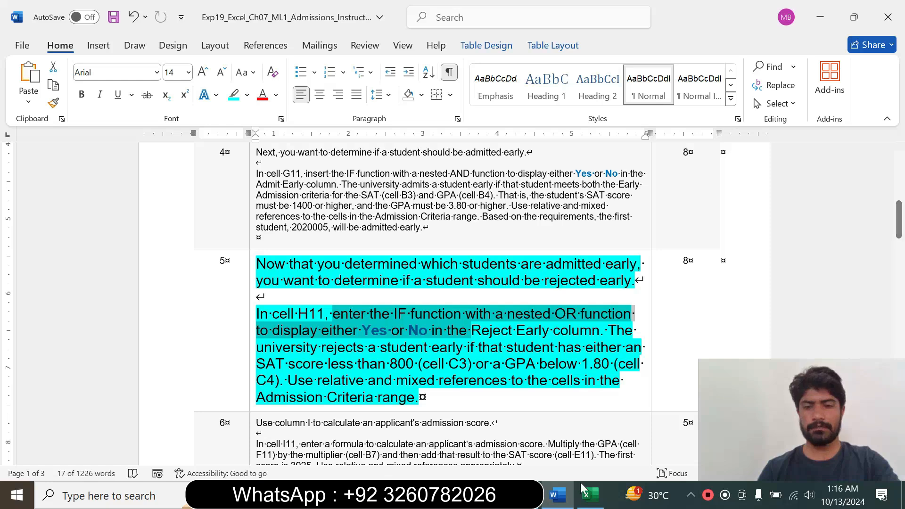
left_click(589, 495)
type("if")
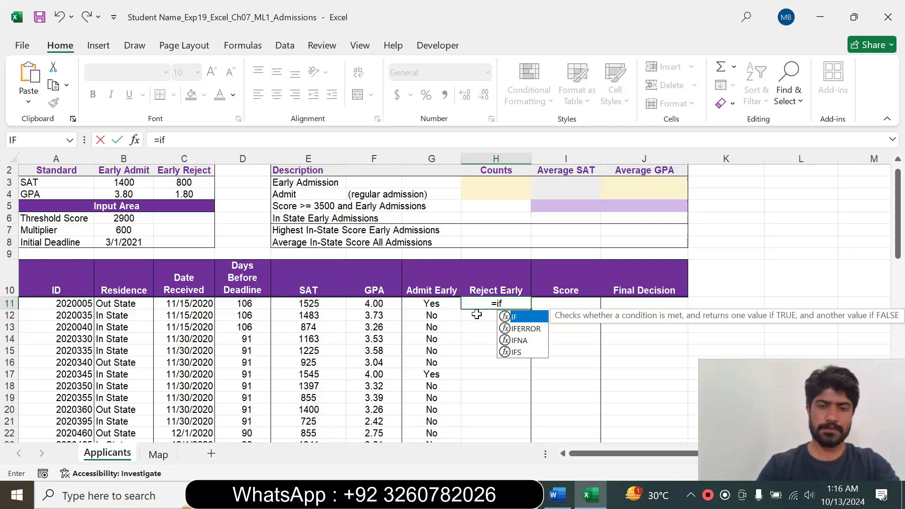
key("Tab")
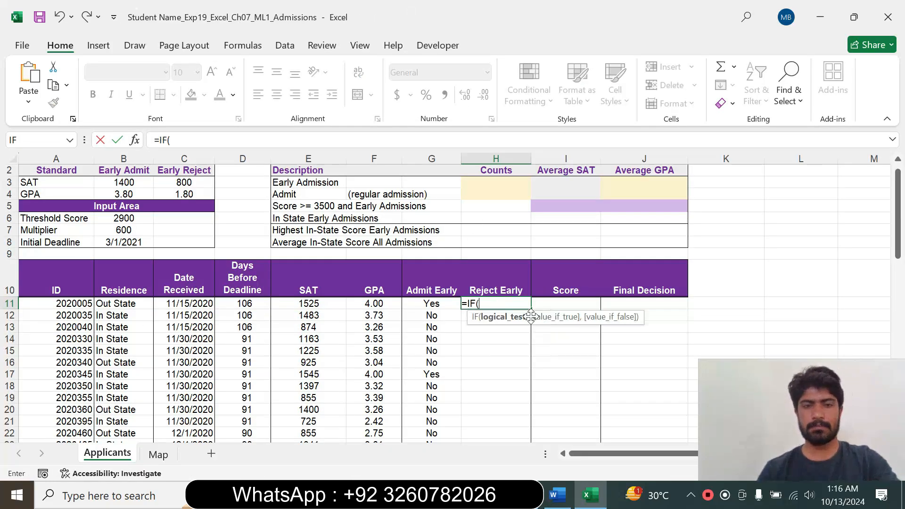
left_click(136, 142)
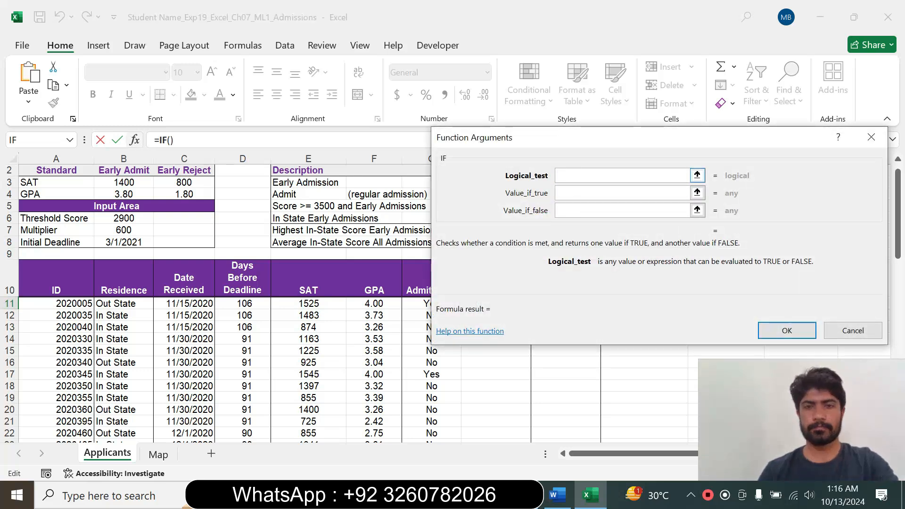
Begin the IF logical test with a nested OR function whose first condition is E11<C$3.
type("OR(")
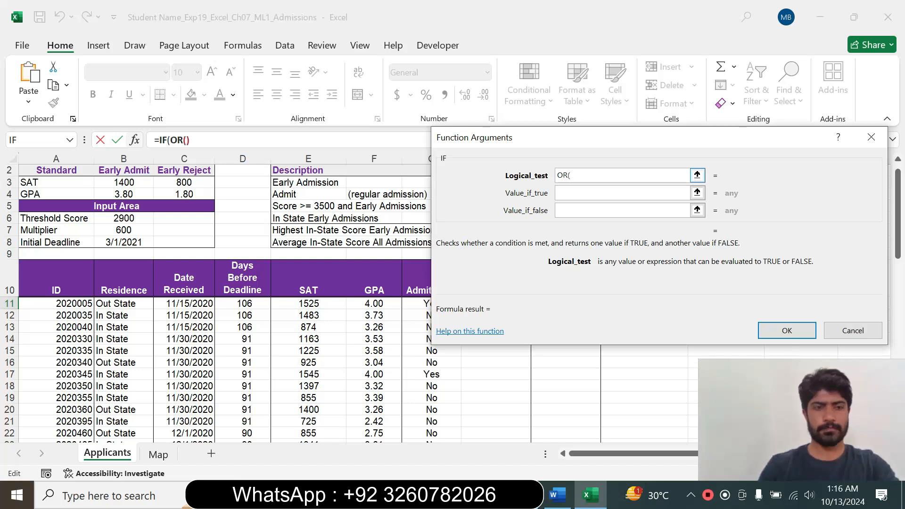
left_click(320, 304)
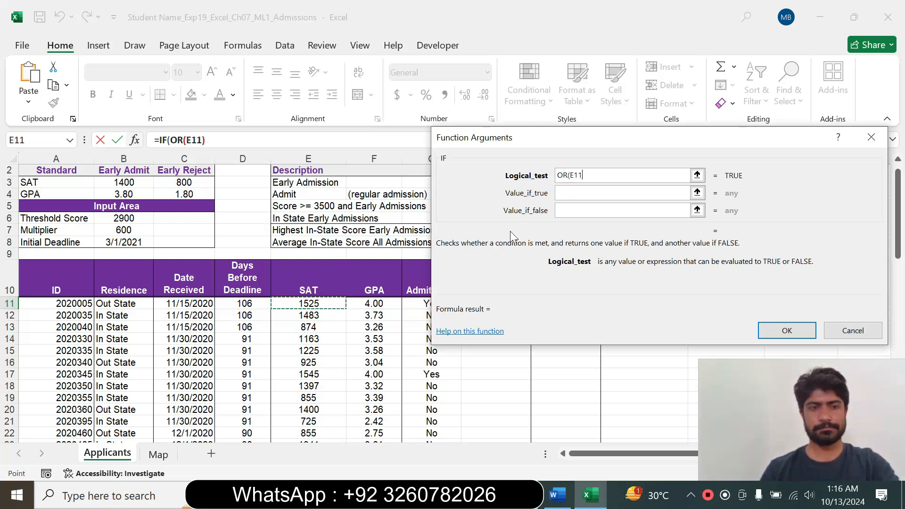
type("<")
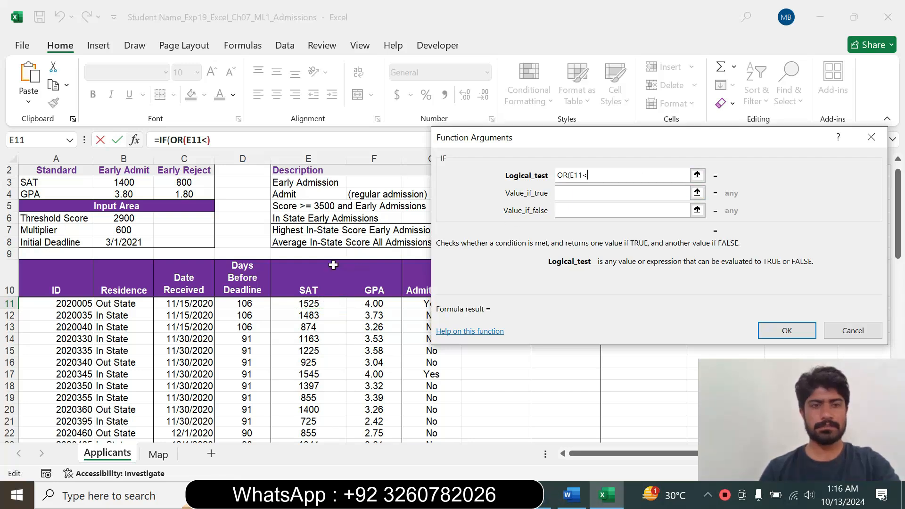
left_click(180, 184)
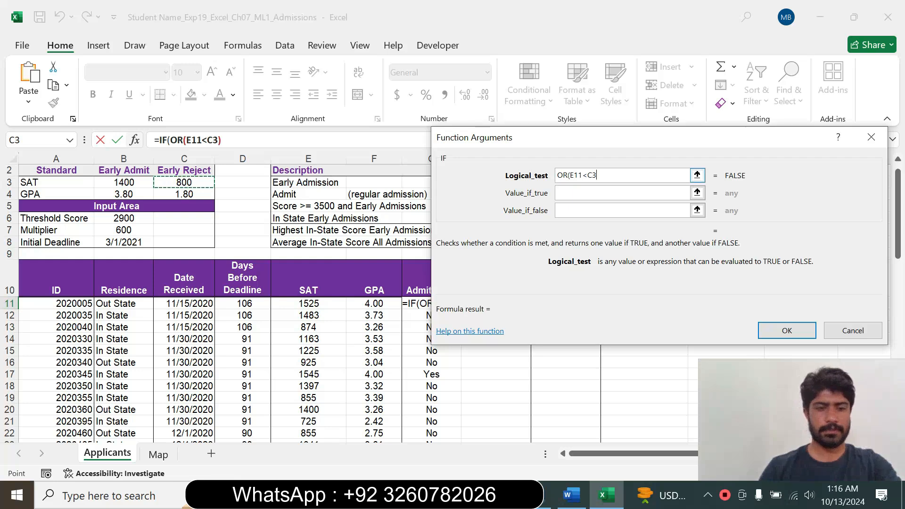
key("F4")
key("F4")
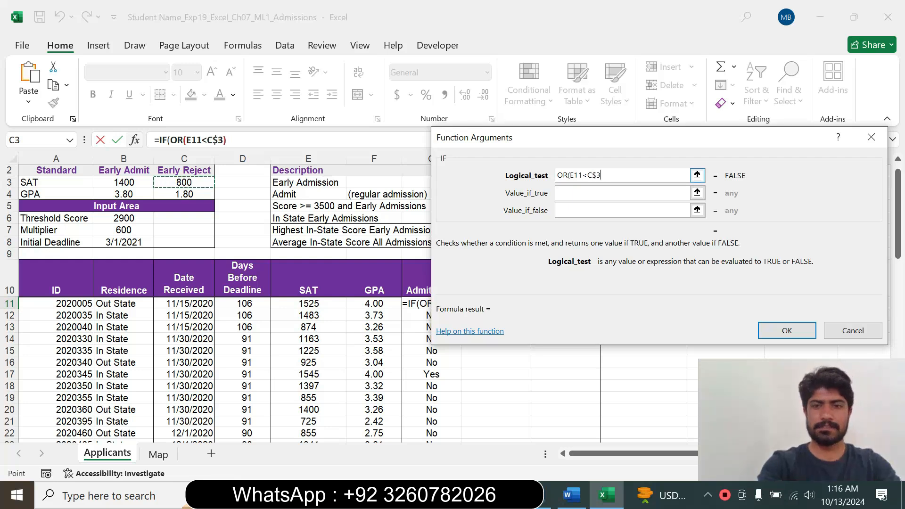
type(",")
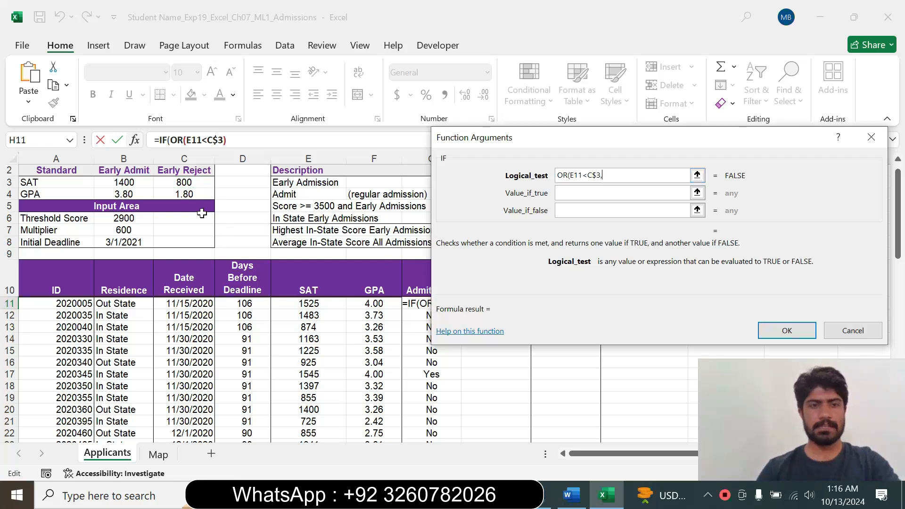
Add F11<C$4 as the OR function's second condition and close its parenthesis.
left_click(386, 307)
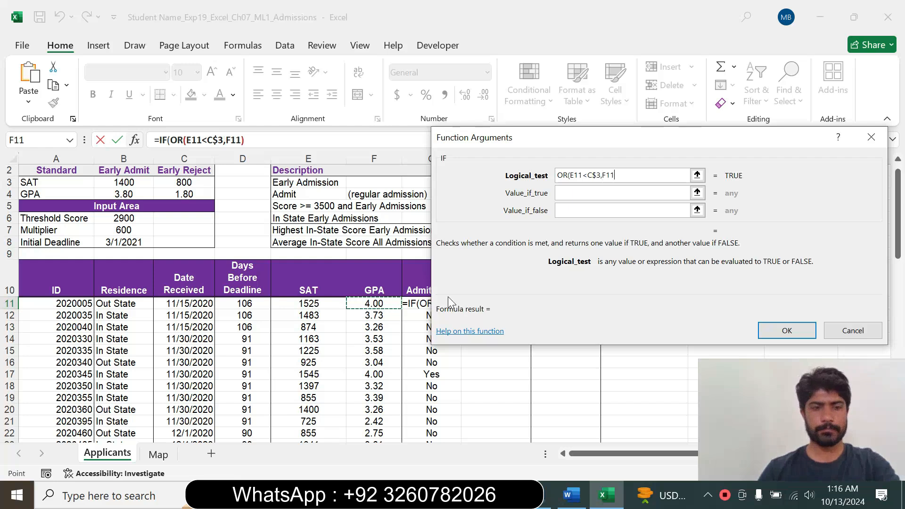
type("<")
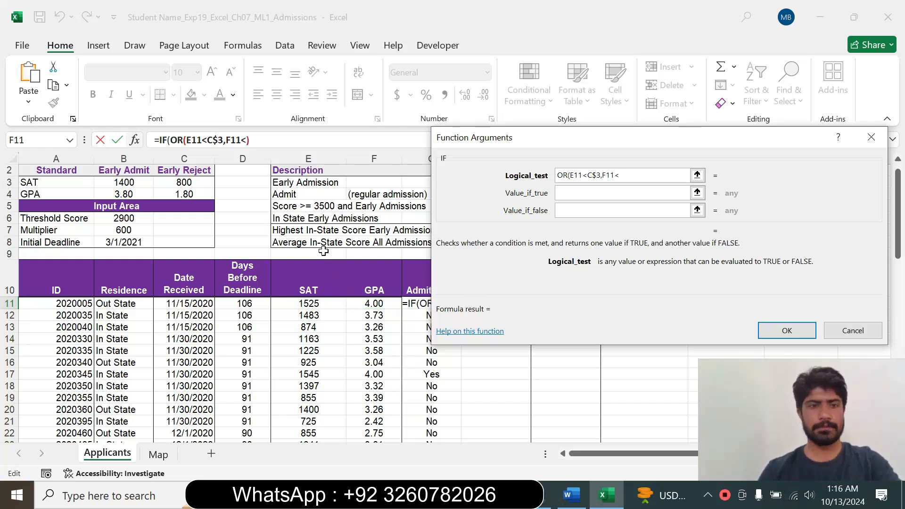
left_click(184, 195)
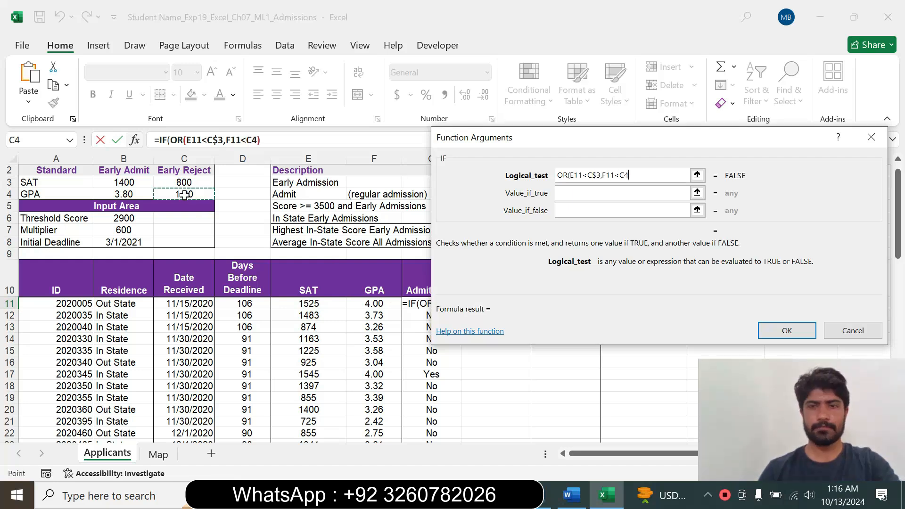
key("F4")
key("F4")
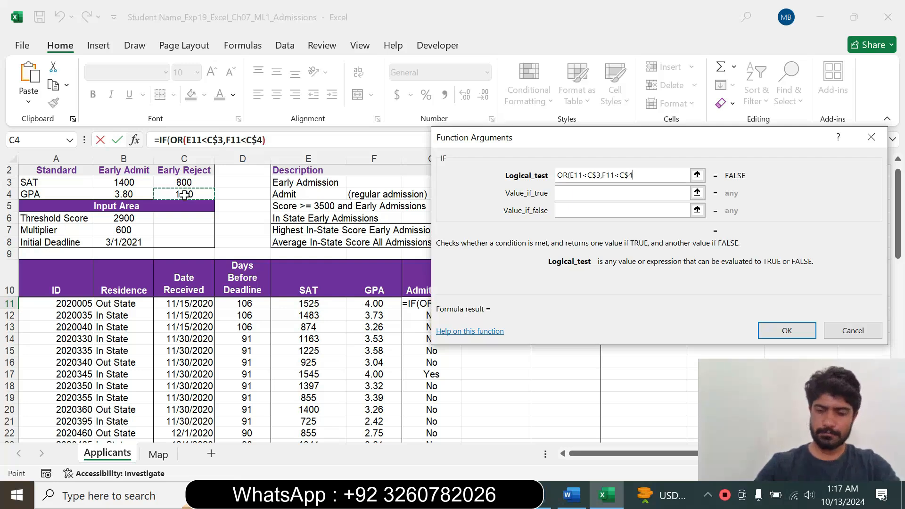
type(")")
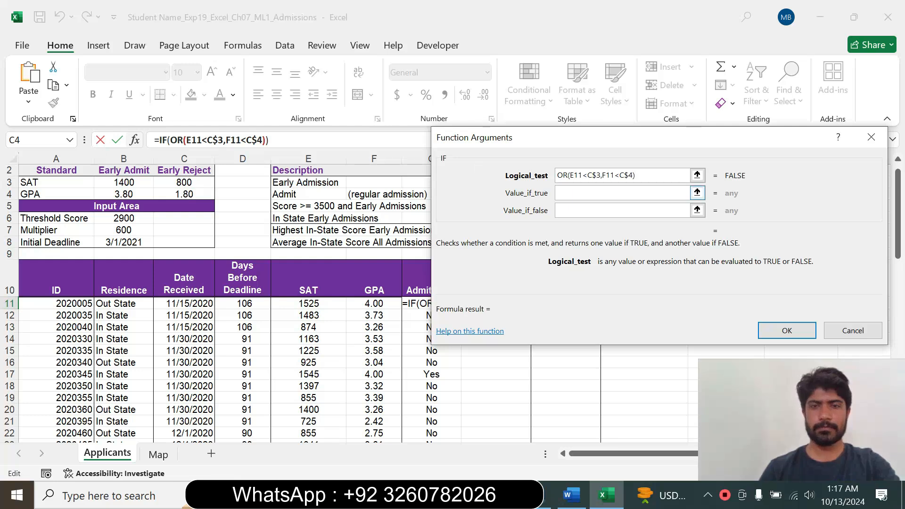
Set the IF function's value if true to "Yes", checking the required text in the Word instructions.
key("Tab")
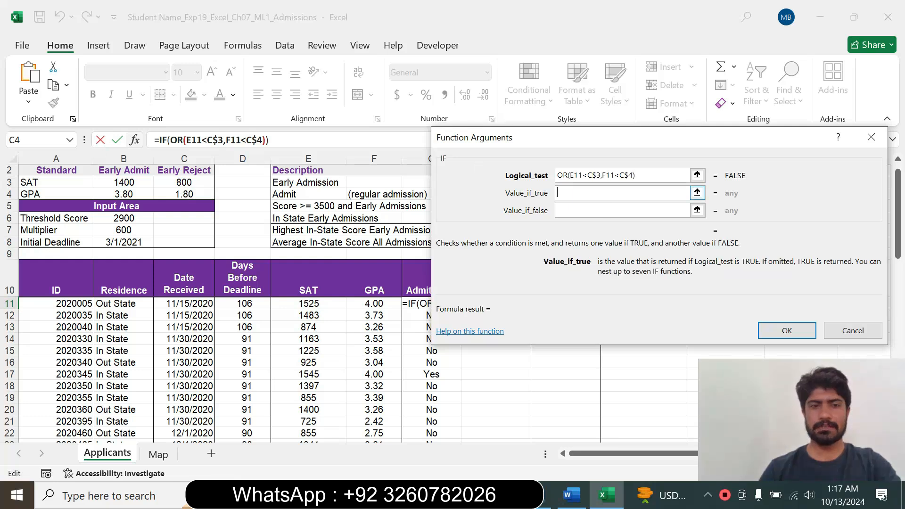
left_click(572, 495)
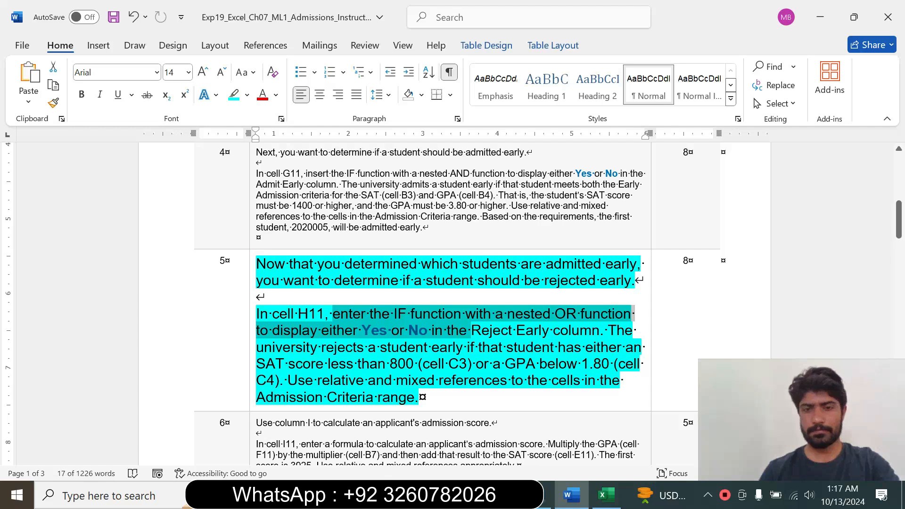
left_click(606, 494)
type("\"Yes")
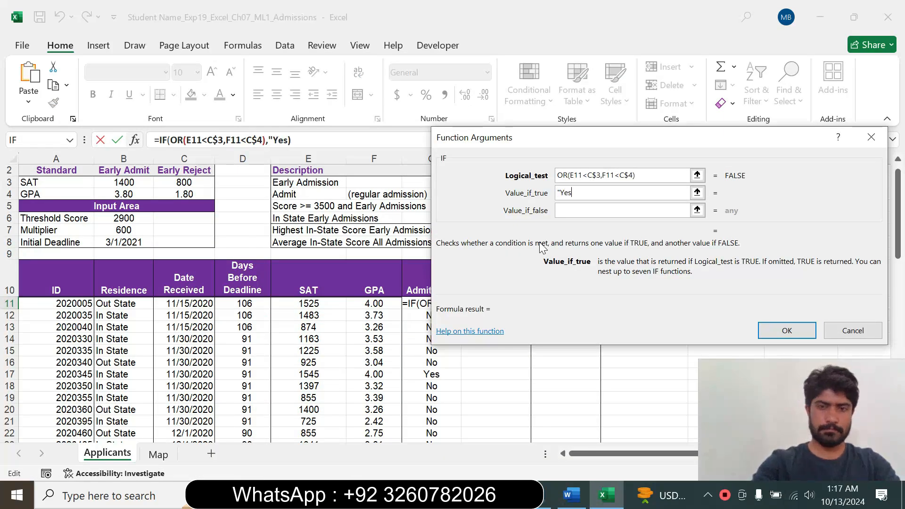
type("\"")
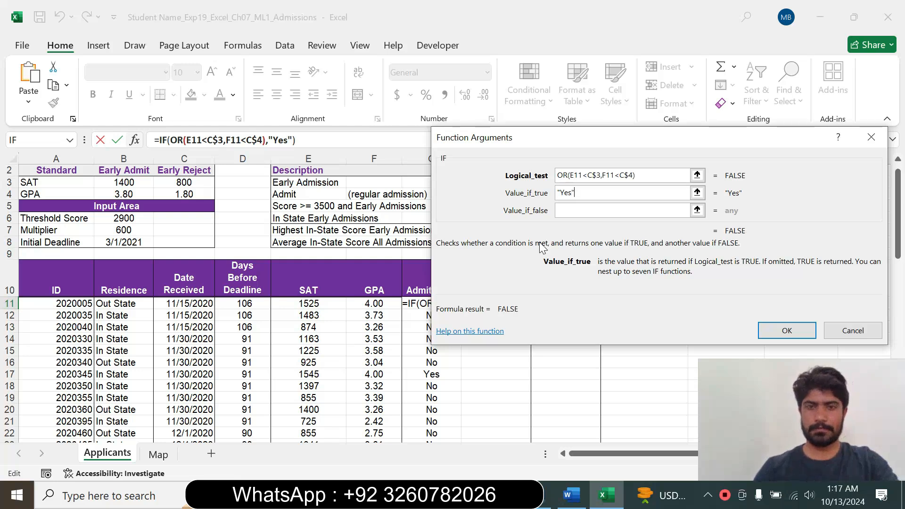
Set the value if false to "No" and enter the finished IF formula in cell H11.
key("Tab")
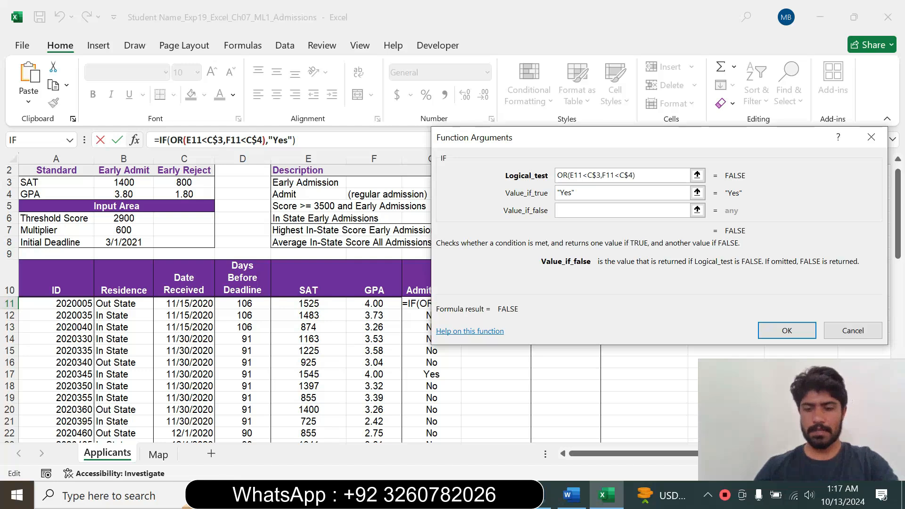
type("\"No\"")
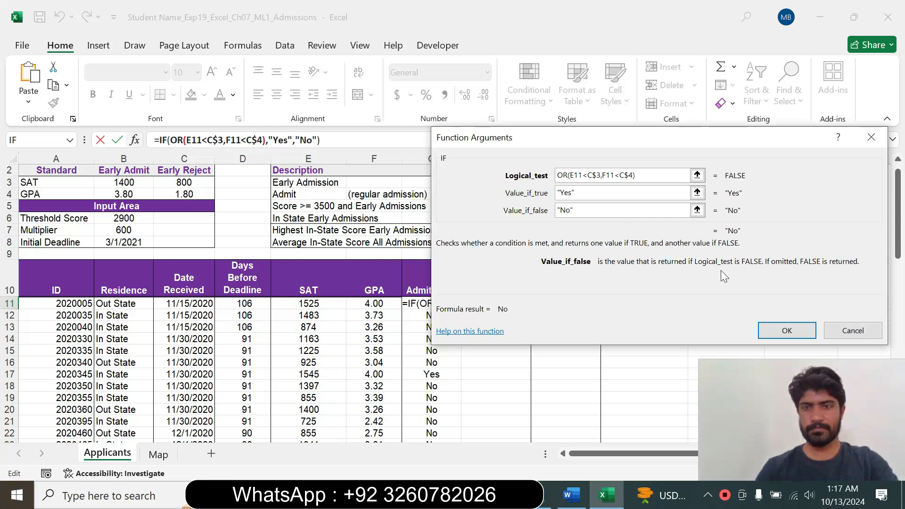
left_click(787, 331)
left_click(495, 305)
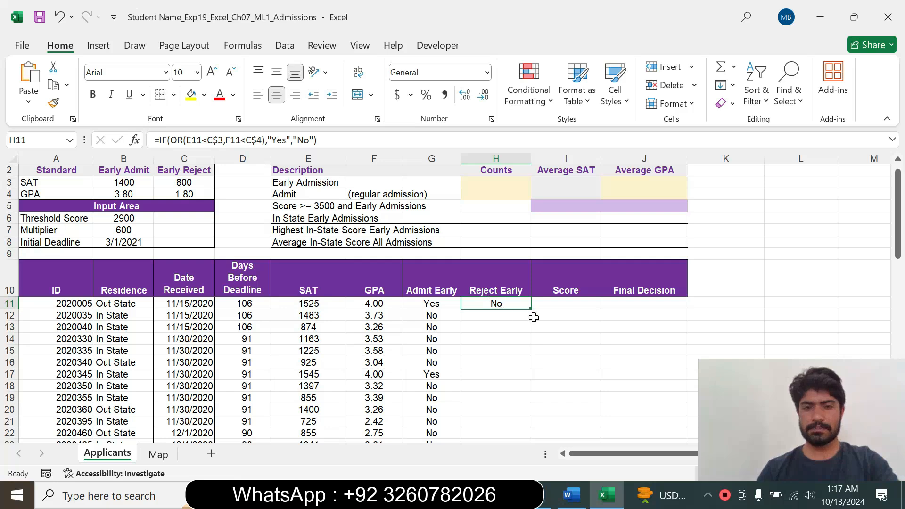
Check step 5's reference requirement in the Word instructions, and copy the H11 formula down the Reject Early column in Excel.
left_click(571, 495)
left_click_drag(287, 380, 464, 392)
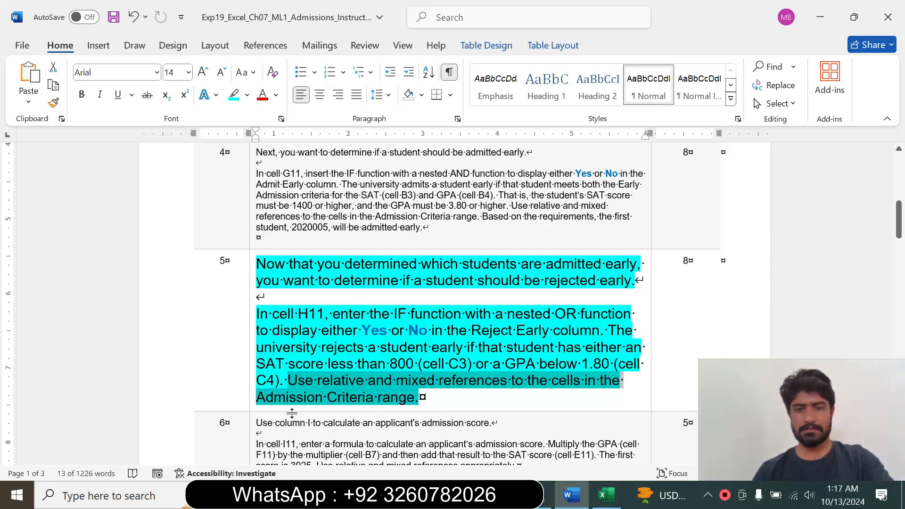
left_click(606, 495)
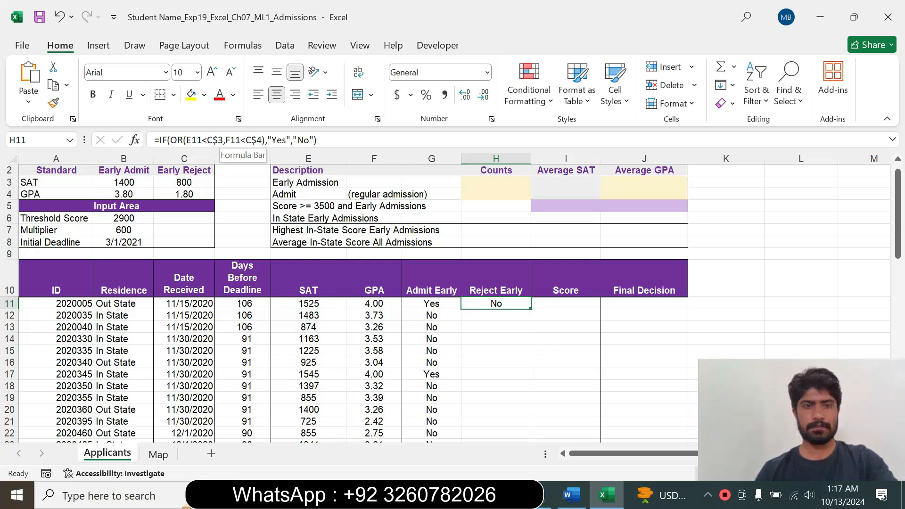
left_click_drag(531, 309, 504, 422)
left_click(597, 314)
left_click_drag(897, 347, 891, 171)
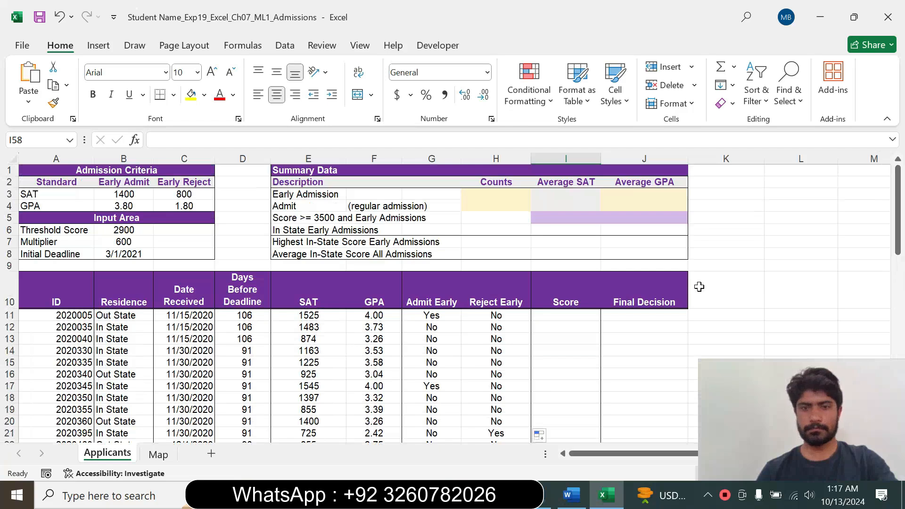
left_click(620, 318)
In the Word instructions, reset the step 5 text to font size 9 and remove its highlight.
left_click(570, 495)
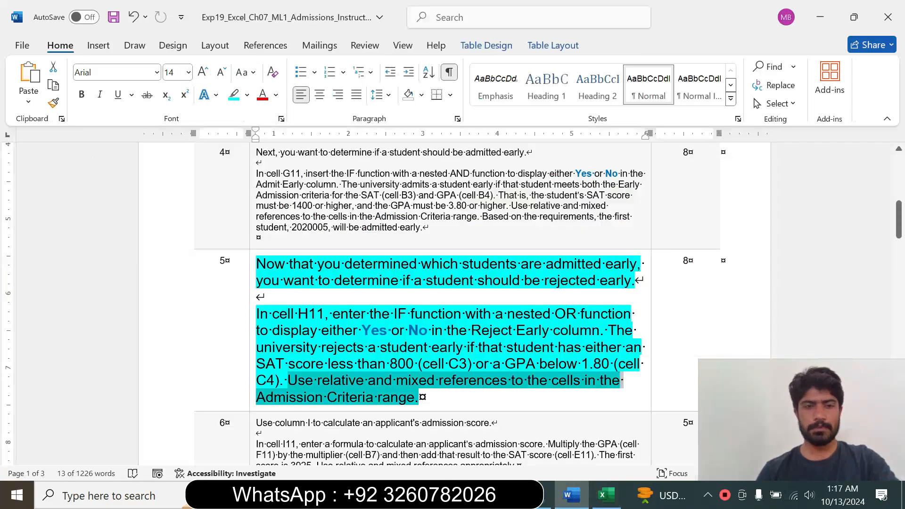
right_click(252, 343)
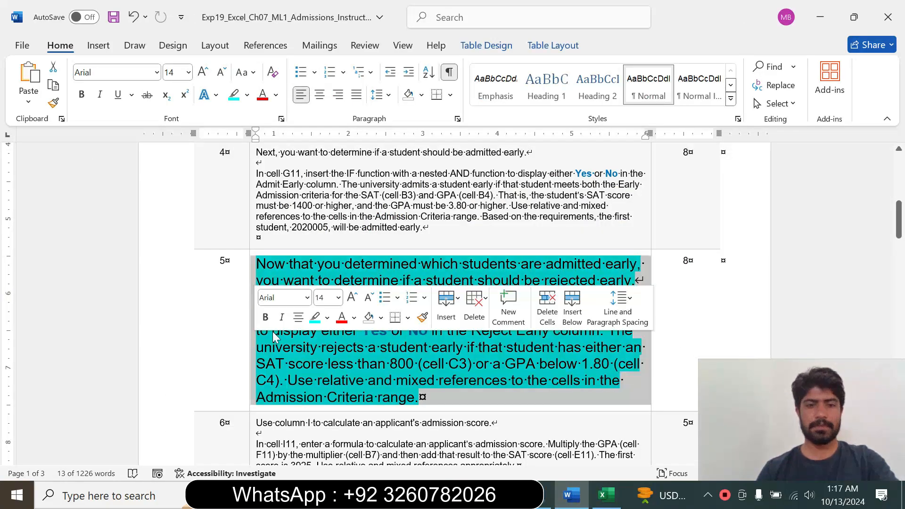
left_click(338, 298)
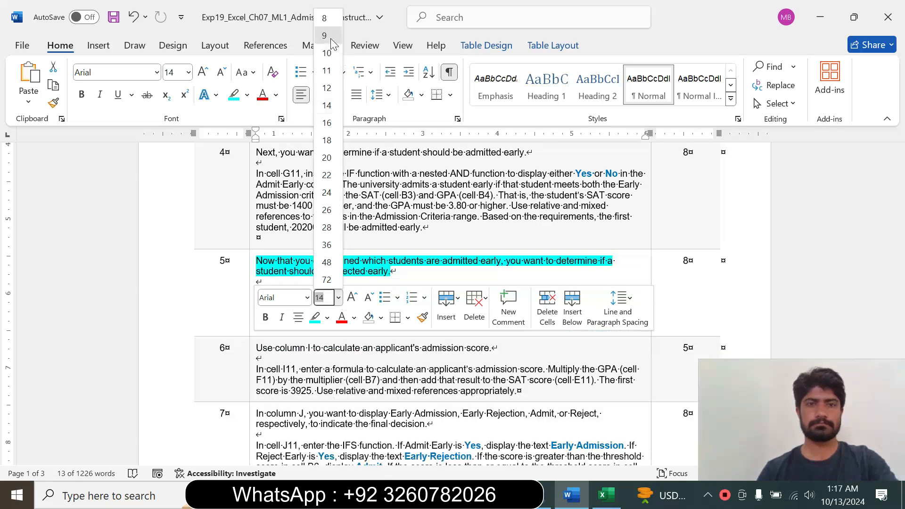
left_click(324, 36)
left_click(247, 94)
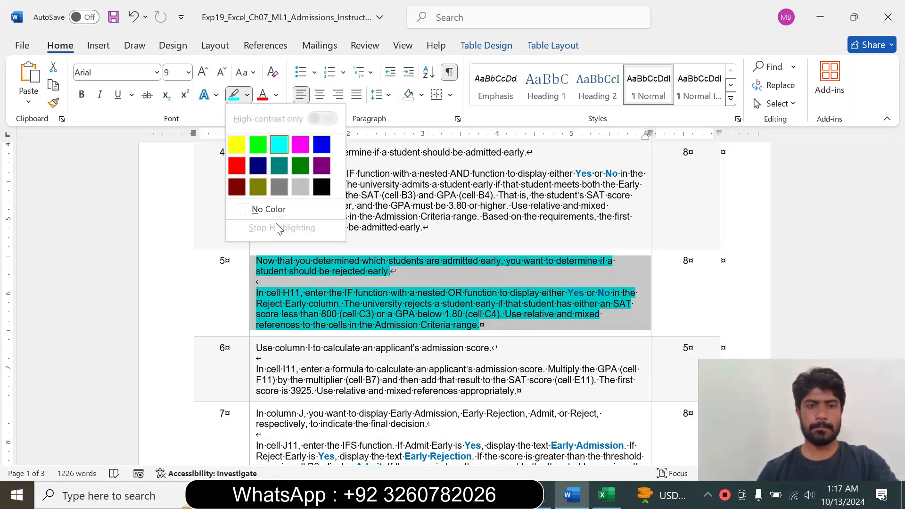
left_click(274, 213)
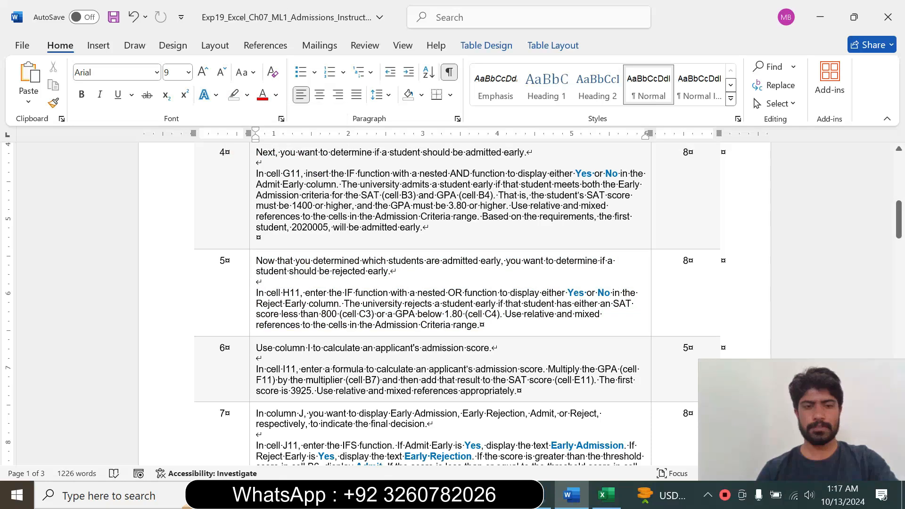
Enlarge the step 6 instruction text to font size 11 and highlight it in turquoise.
left_click_drag(899, 229, 901, 238)
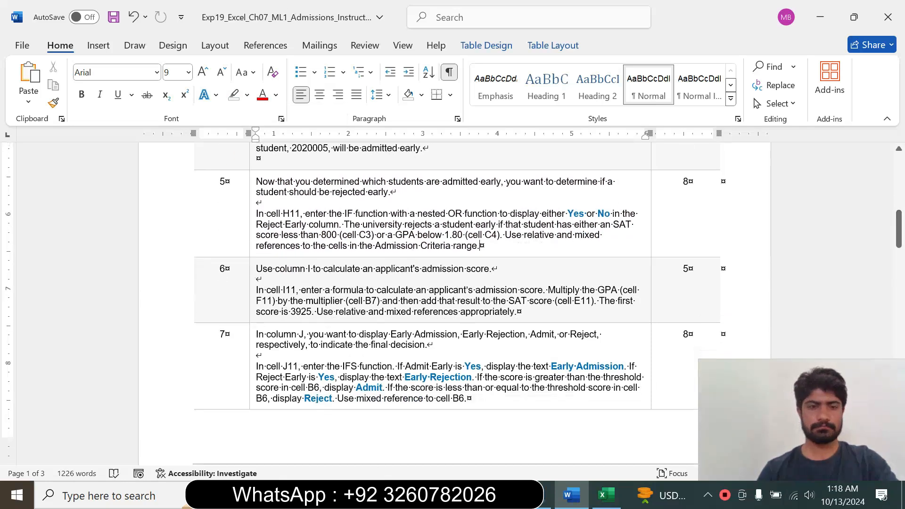
left_click(248, 312)
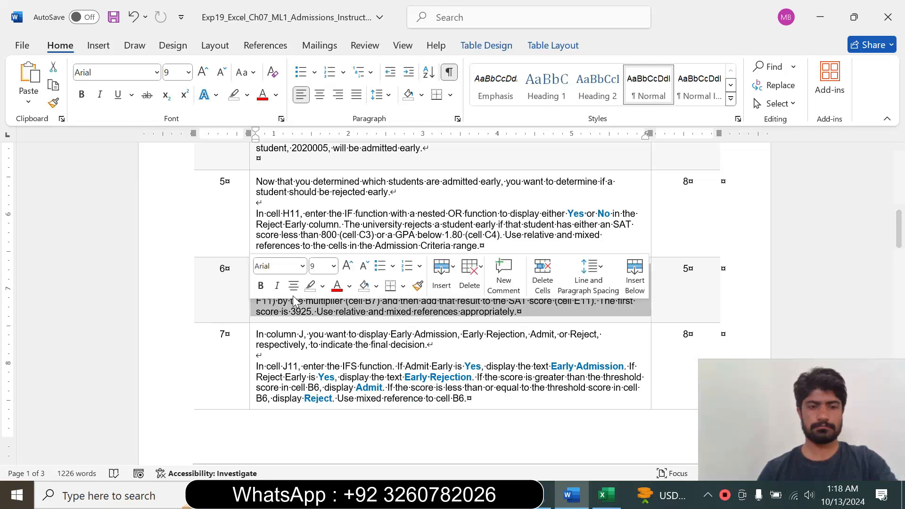
left_click(334, 266)
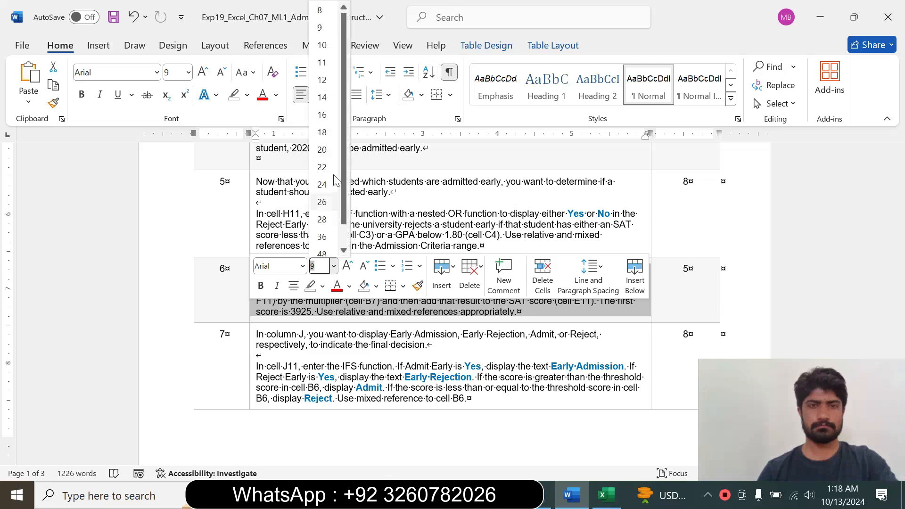
left_click(322, 66)
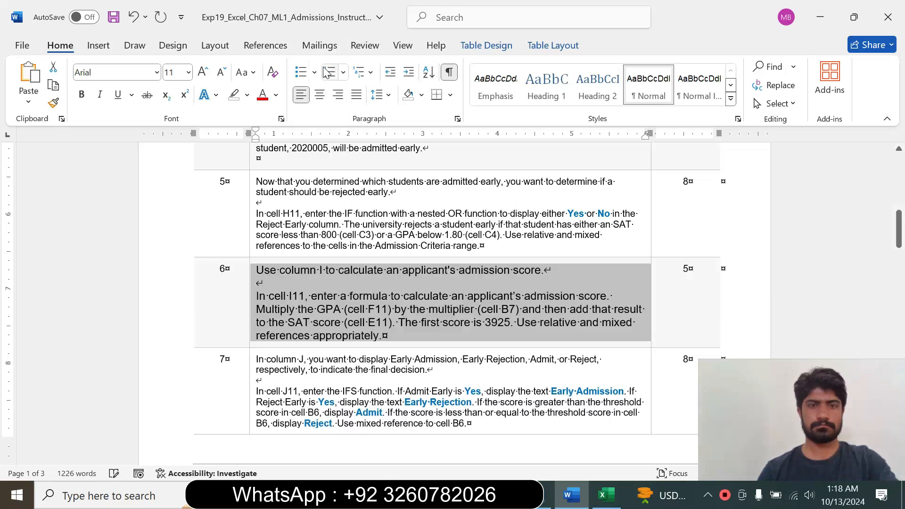
left_click(247, 95)
left_click(279, 144)
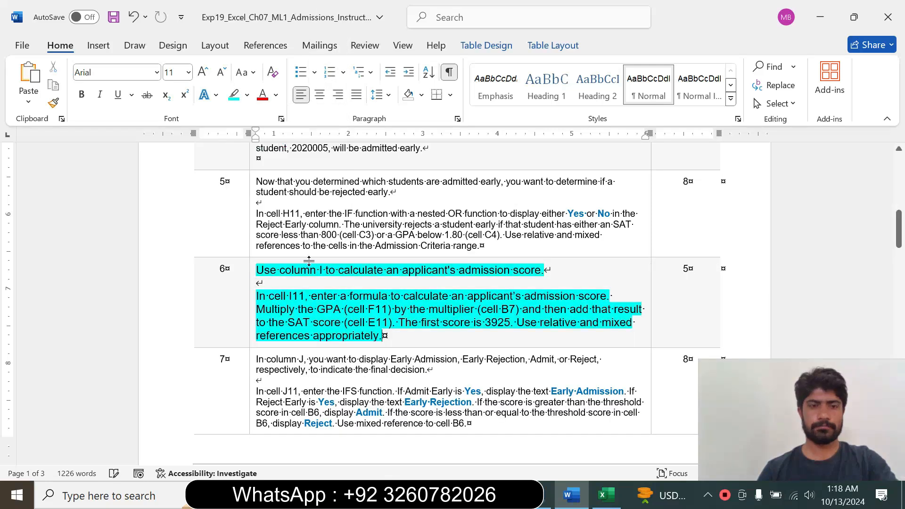
Read the step 6 requirements for the admission score formula in cell I11.
left_click_drag(256, 269, 382, 335)
left_click(277, 315)
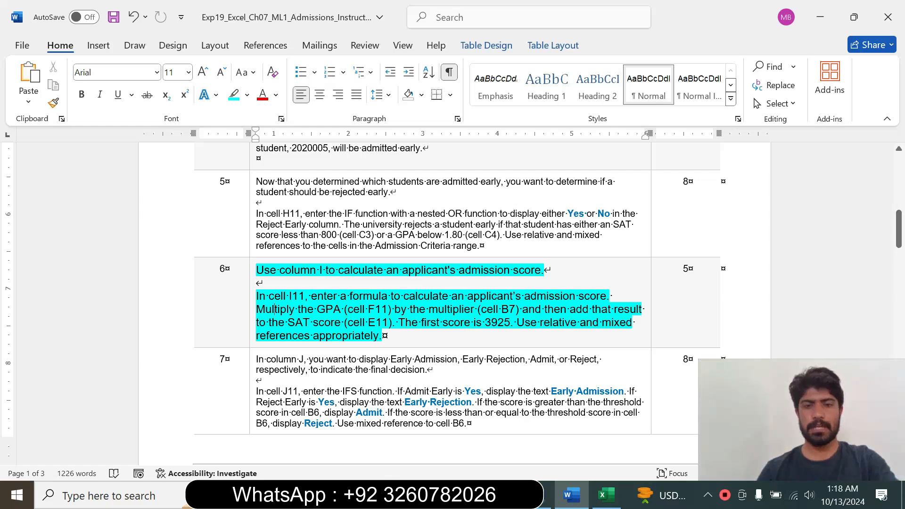
left_click_drag(256, 296, 398, 322)
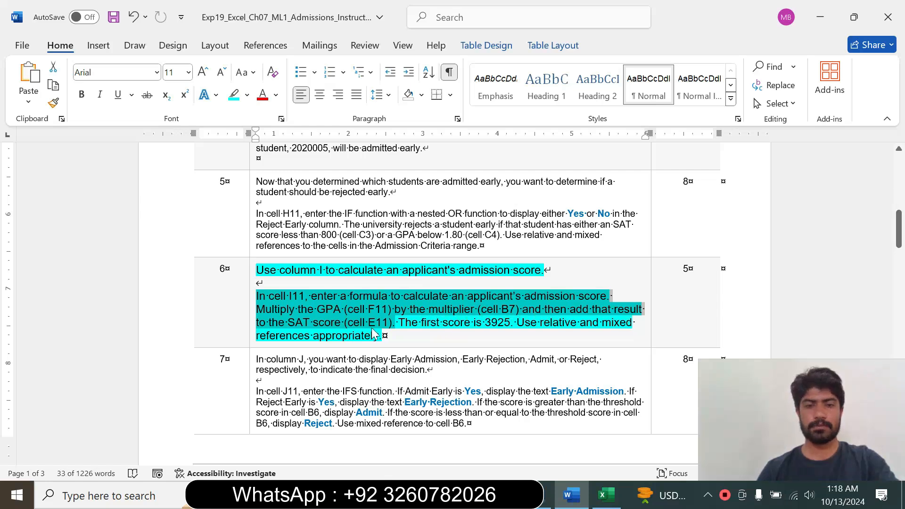
left_click(405, 322)
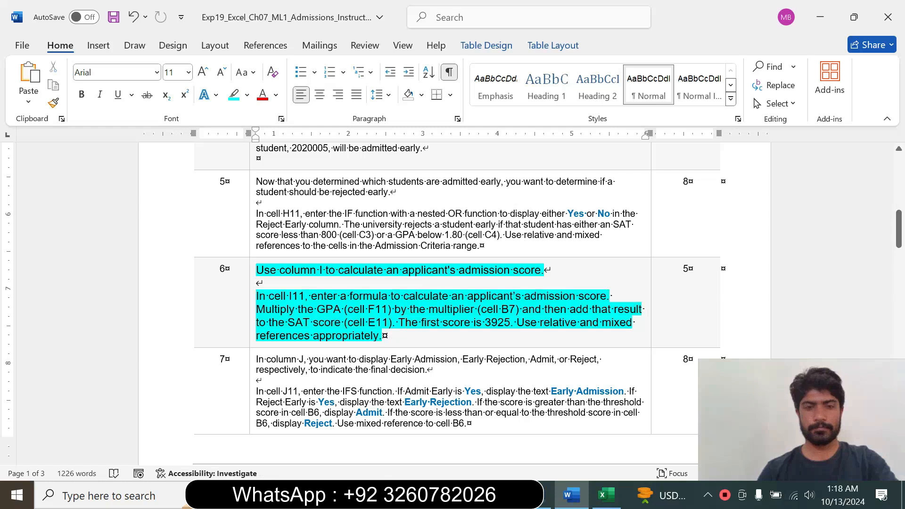
left_click_drag(270, 296, 359, 309)
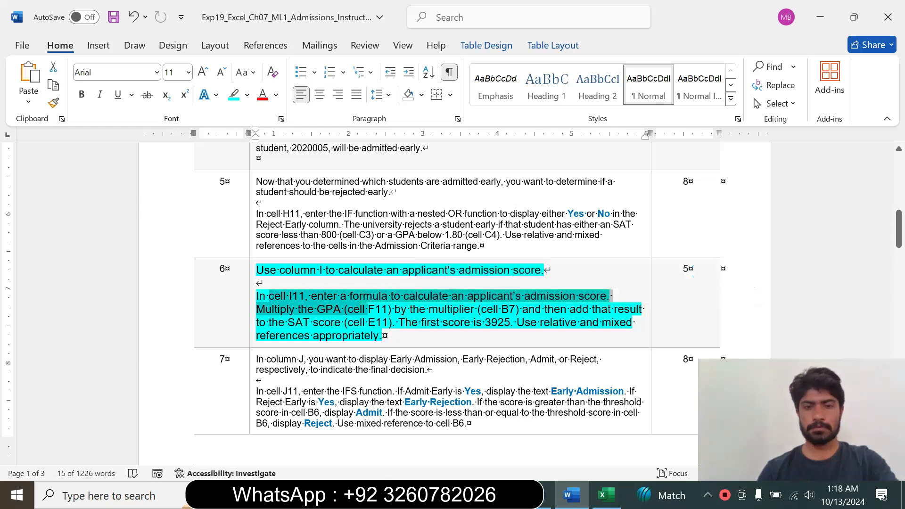
Switch to Excel and start a formula in cell I11, rechecking the step 6 requirements in the Word instructions.
left_click(606, 494)
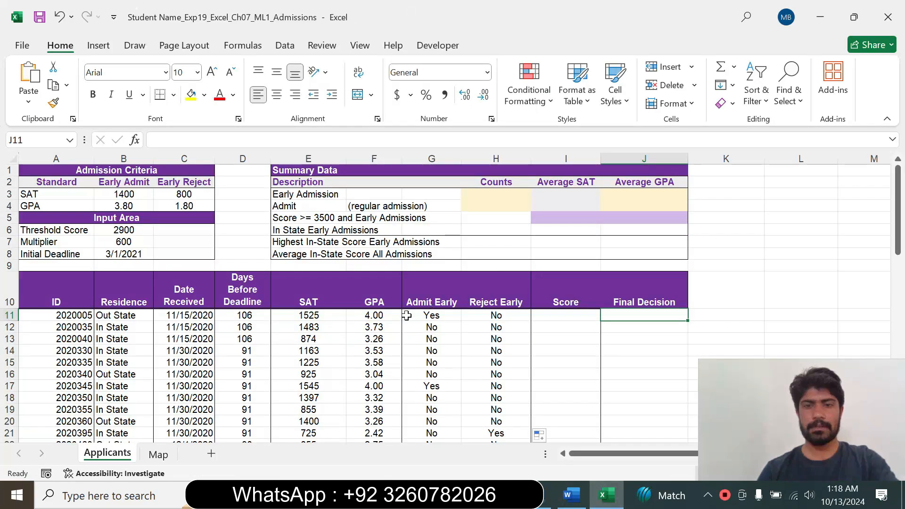
left_click(554, 314)
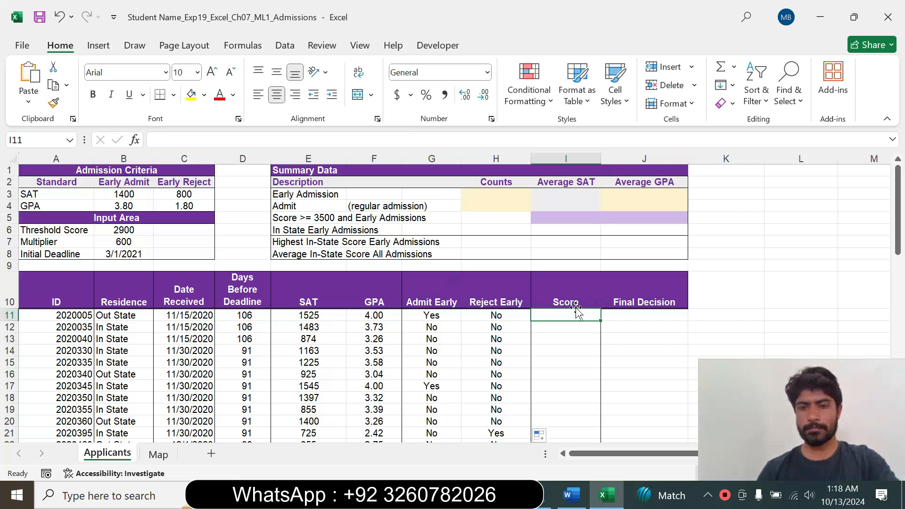
left_click(571, 495)
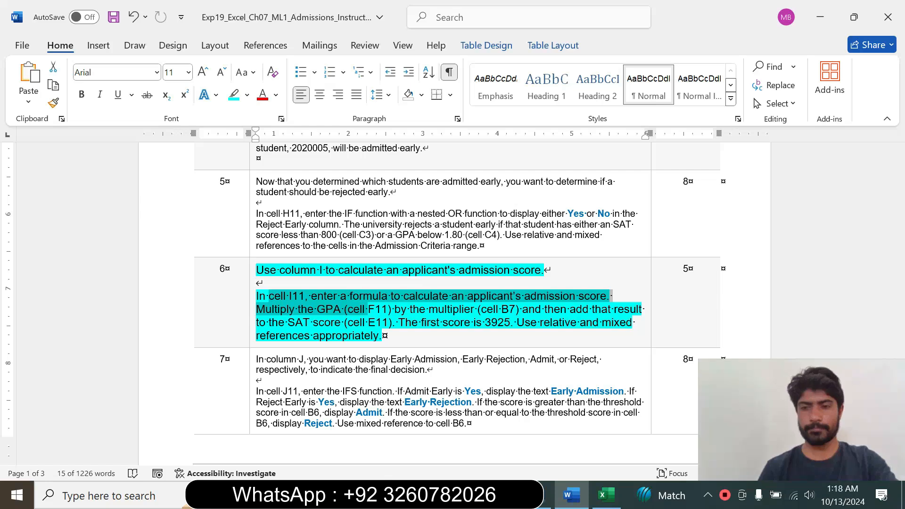
left_click(606, 495)
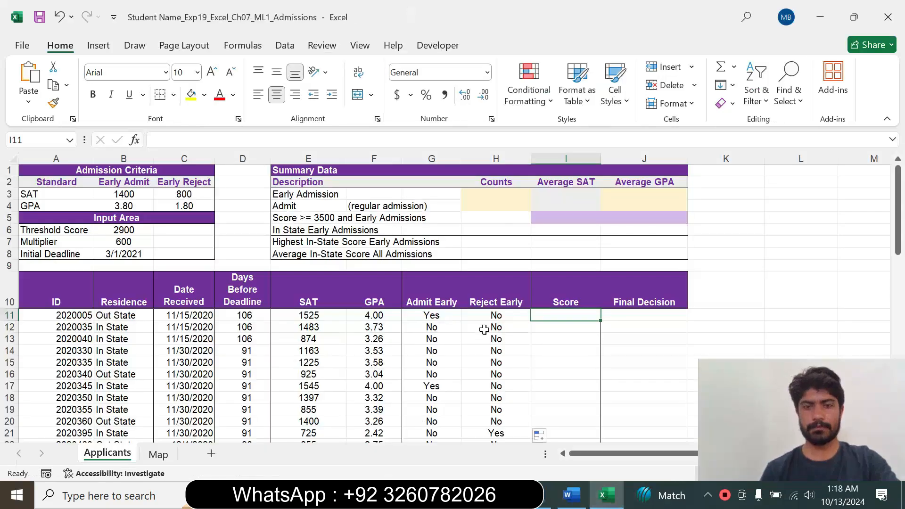
type("=")
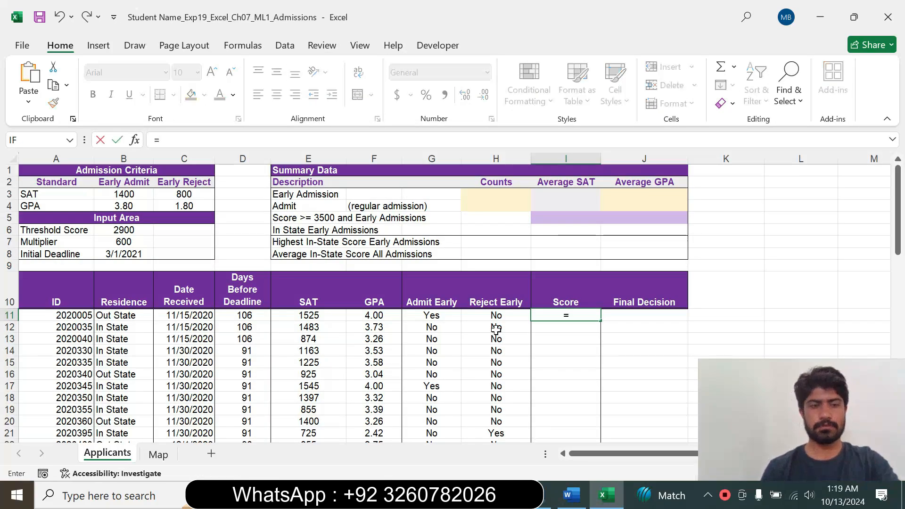
left_click(571, 494)
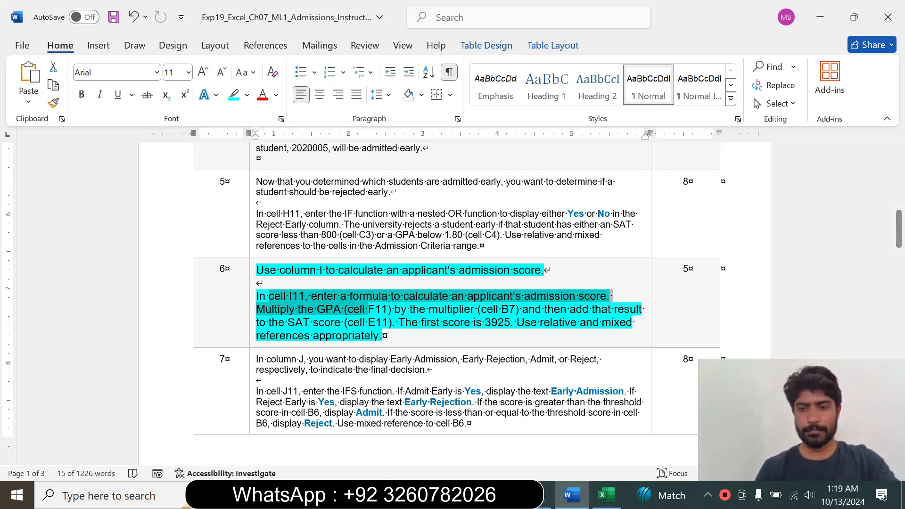
left_click(606, 494)
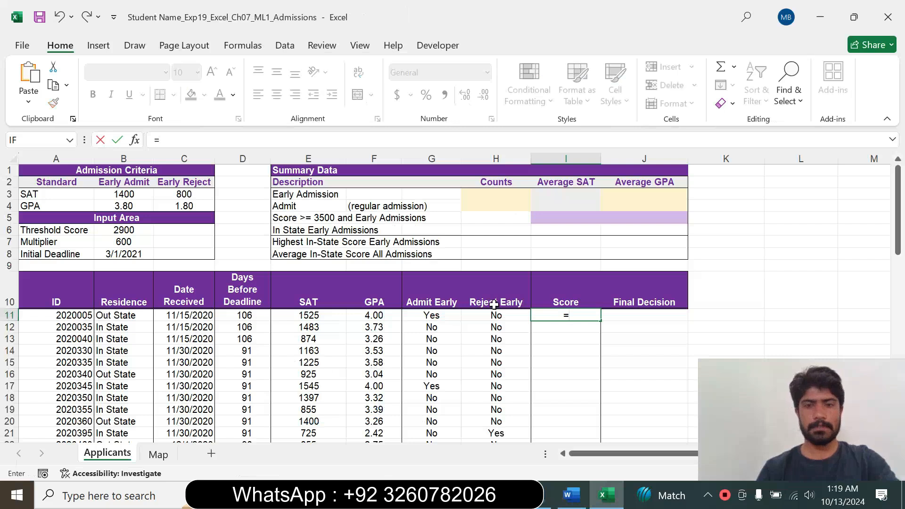
Complete the admission score formula in cell I11 as =(F11*B$7)+E11, with a mixed reference to the multiplier.
key("F2")
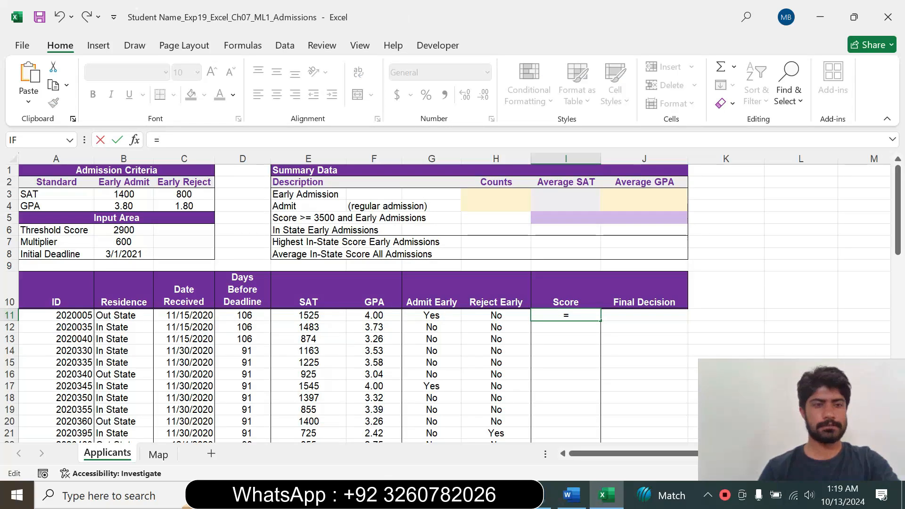
type("(")
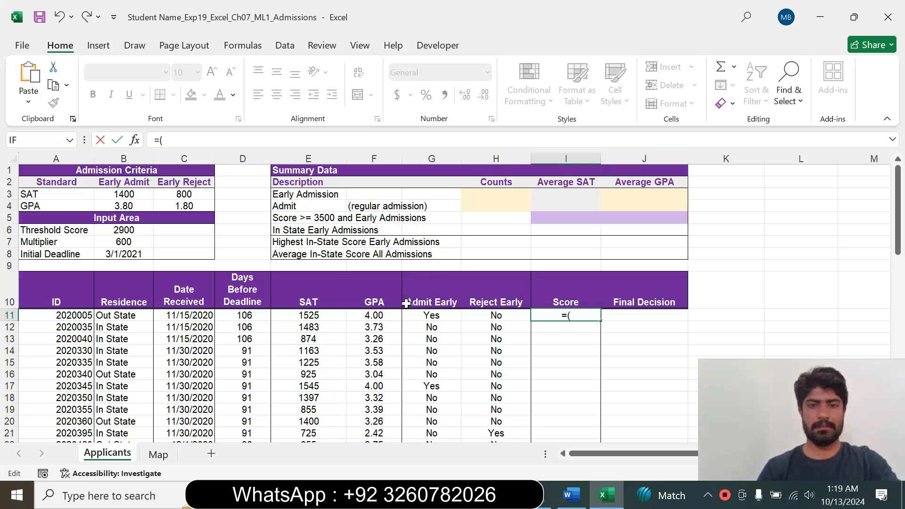
left_click(373, 315)
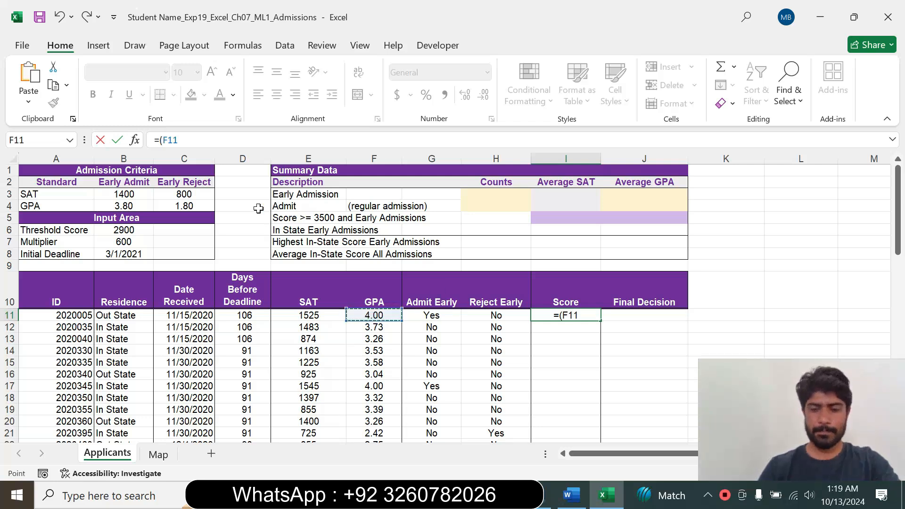
type("*")
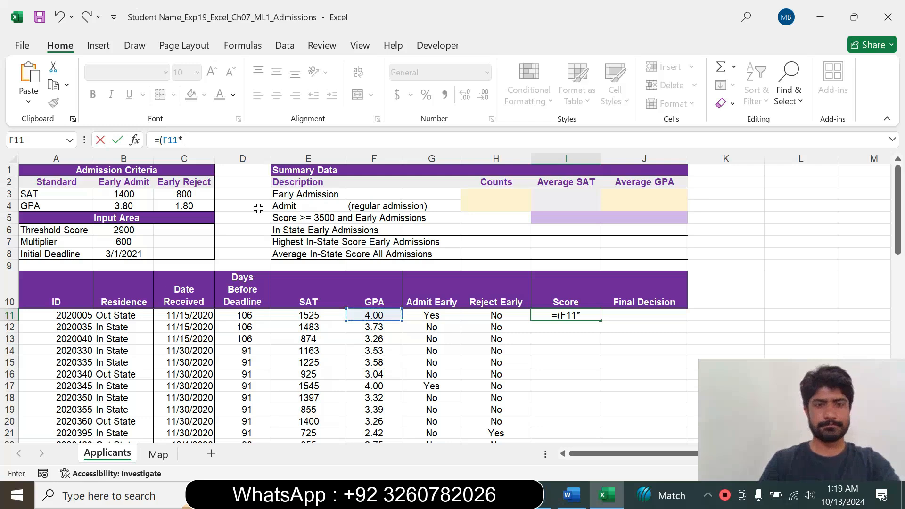
left_click(115, 243)
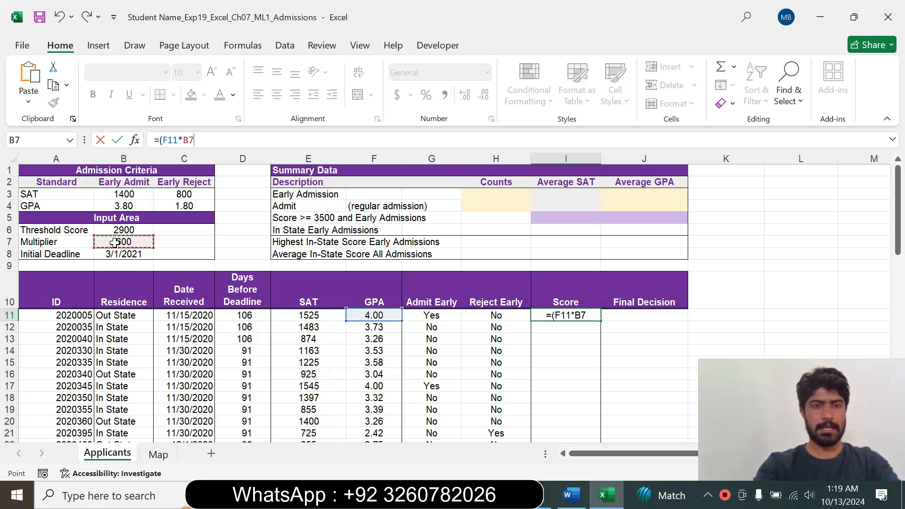
key("F4")
key("F4")
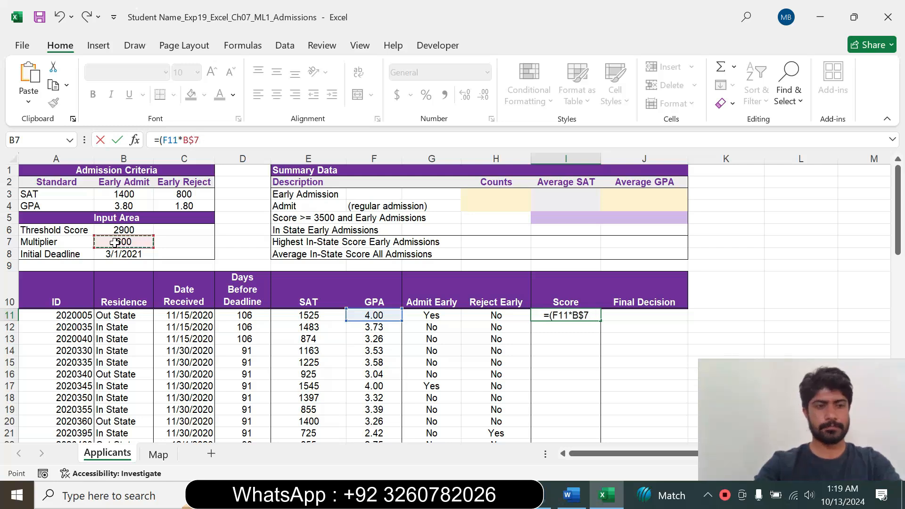
type(")")
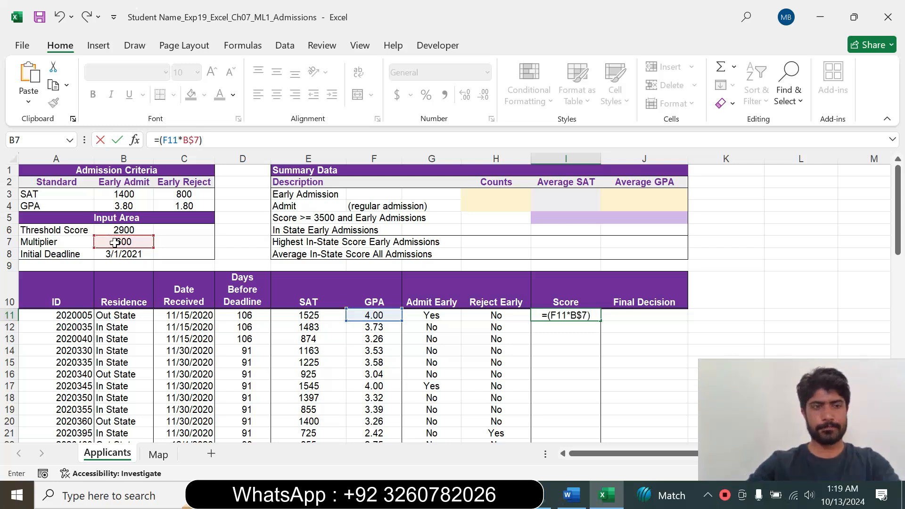
type("+")
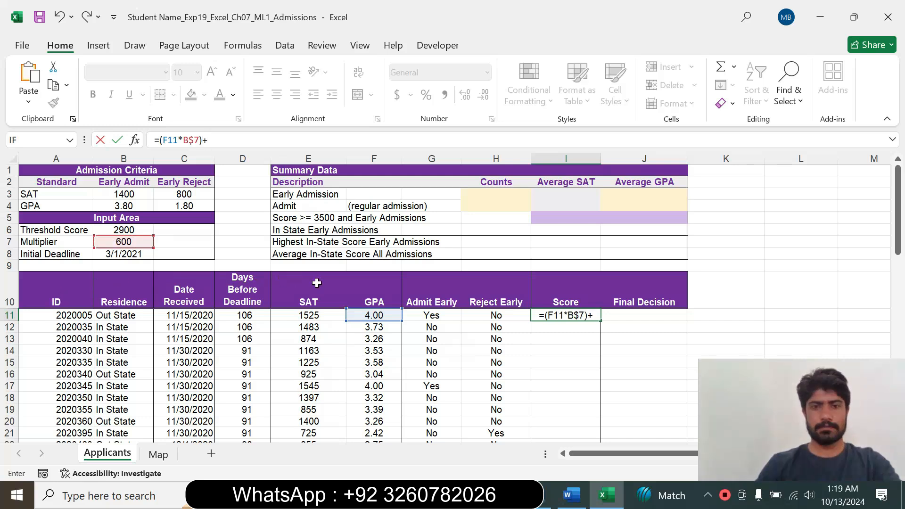
left_click(312, 315)
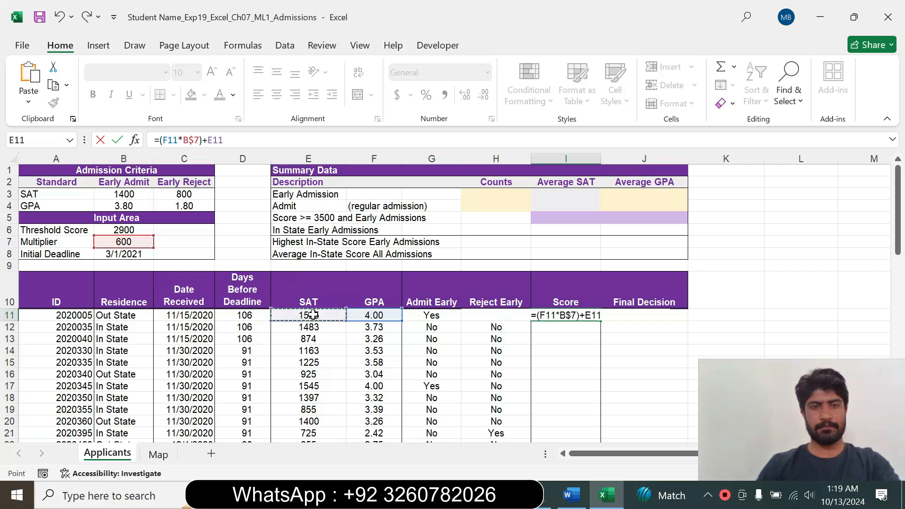
key("Return")
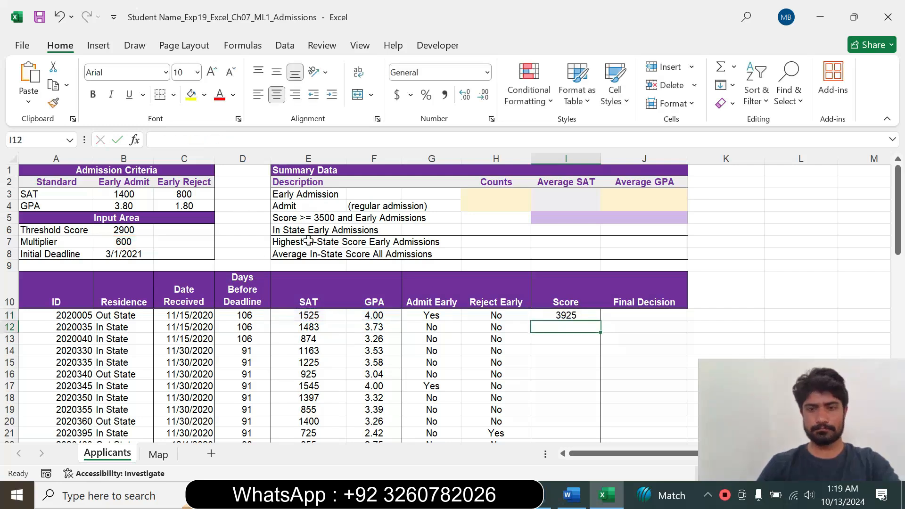
Compare the I11 formula and its result with the first score and reference types required by step 6 in Word.
left_click(560, 315)
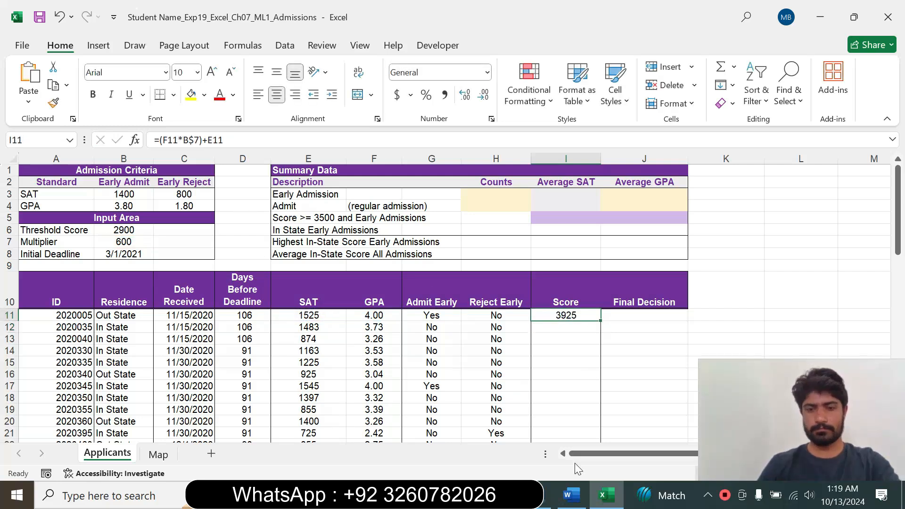
left_click(571, 495)
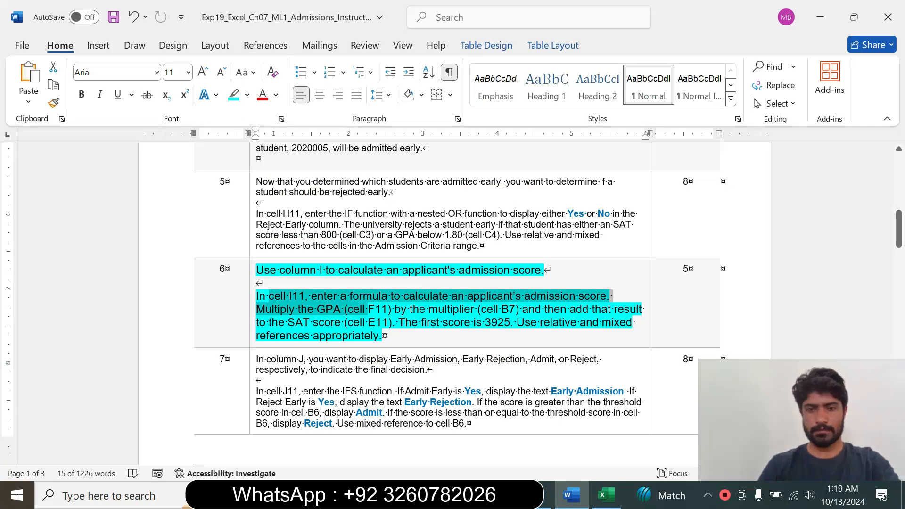
left_click_drag(399, 322, 495, 336)
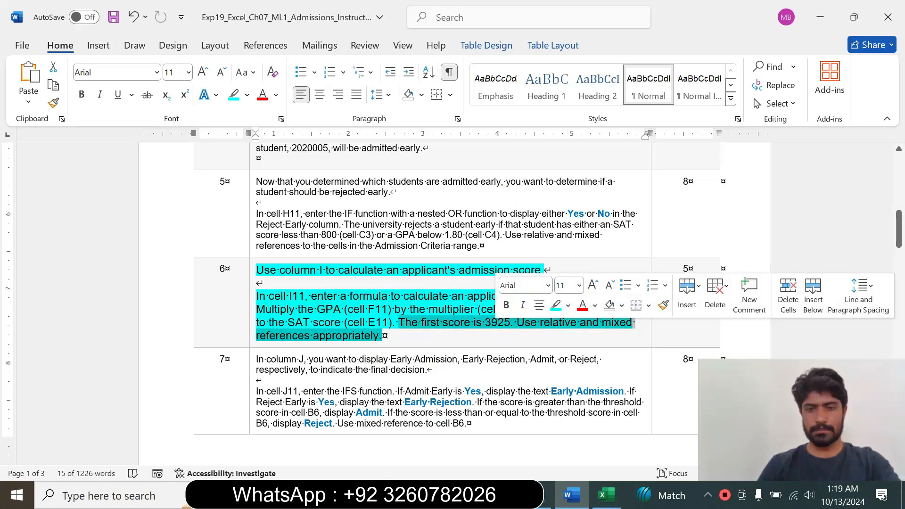
left_click(605, 495)
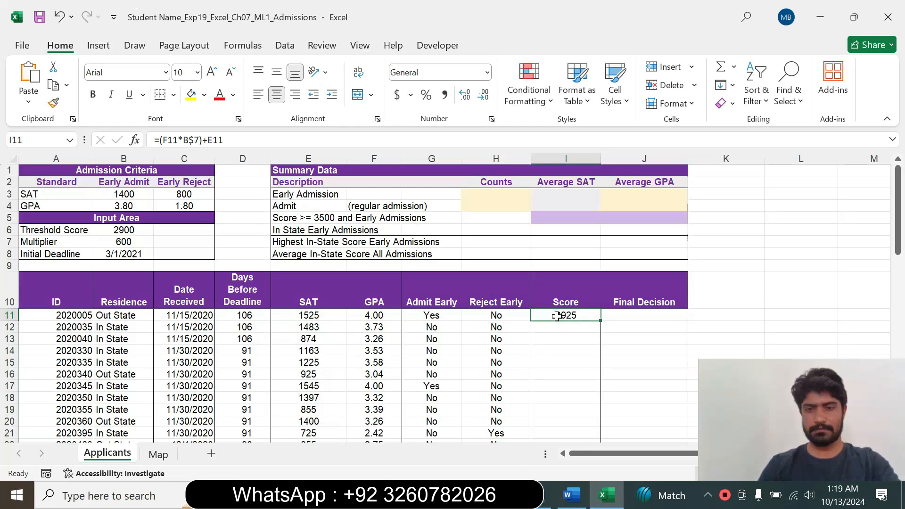
left_click(570, 495)
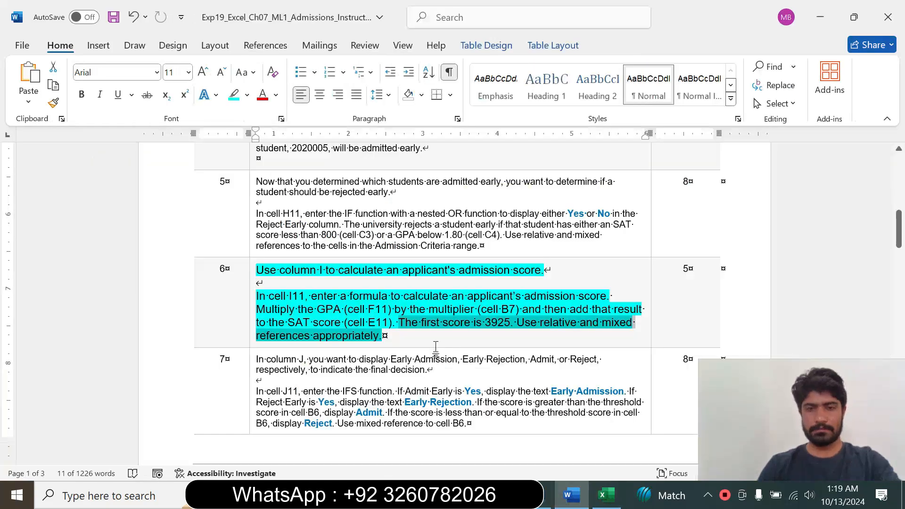
left_click(473, 322)
left_click_drag(473, 322, 509, 326)
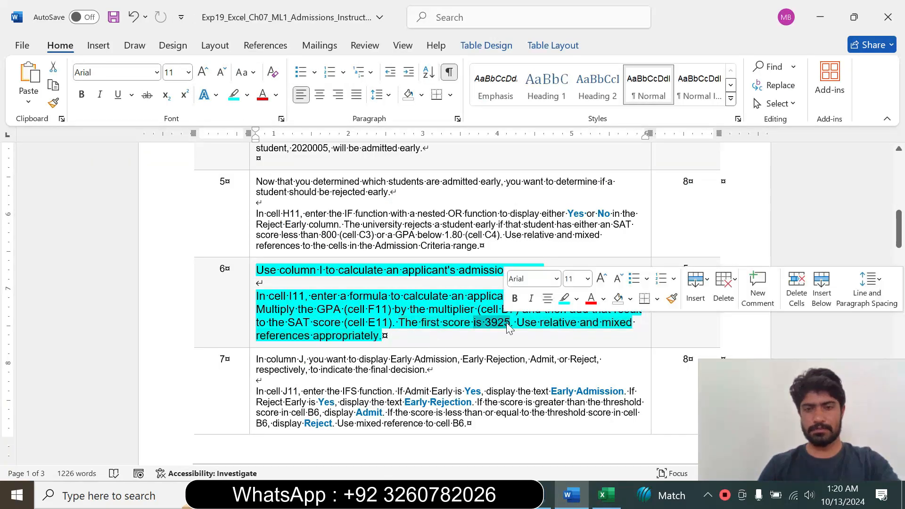
In Excel, copy the I11 formula down the Score column to the last applicant in row 67.
left_click(606, 494)
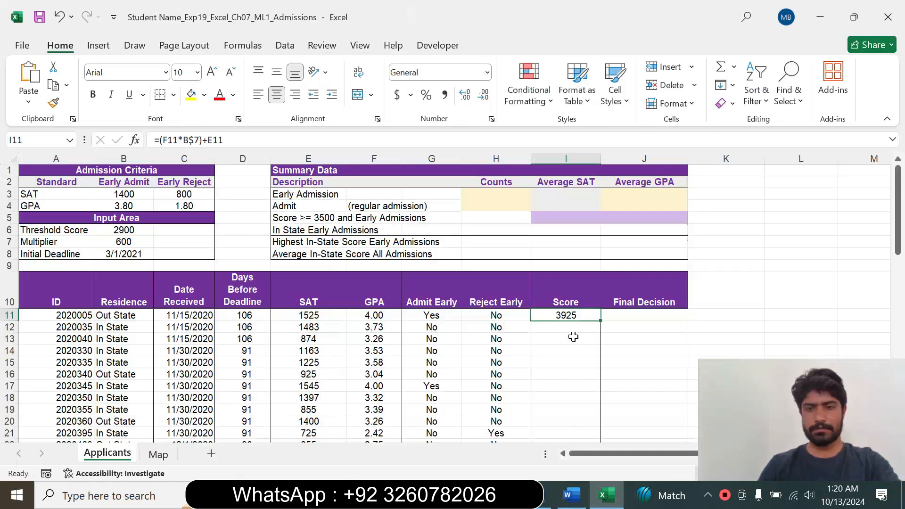
left_click_drag(600, 320, 578, 425)
left_click(632, 345)
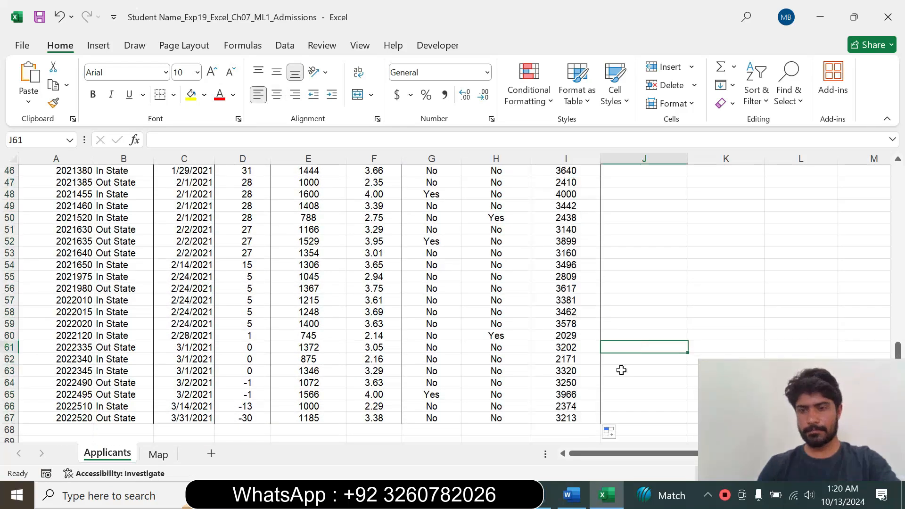
In the Word instructions, reset the step 6 text to font size 9 and remove its highlight.
left_click(571, 495)
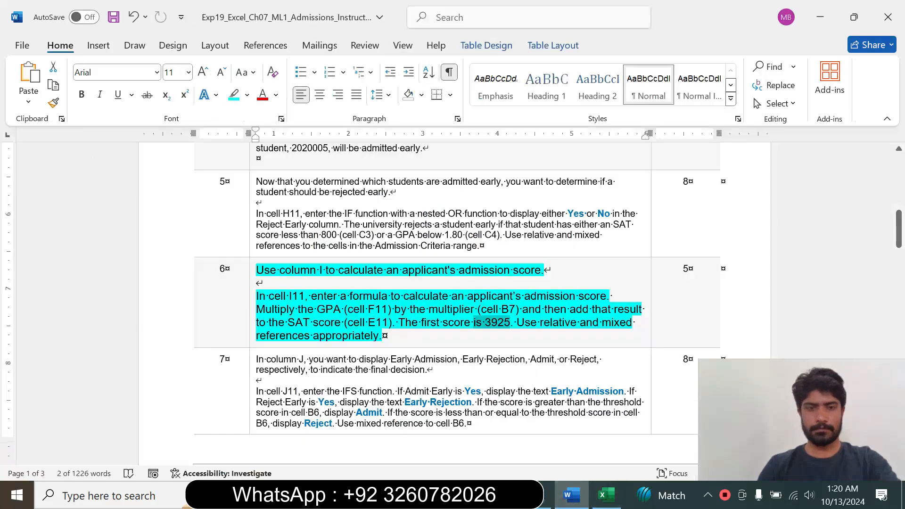
left_click(250, 327)
left_click(336, 281)
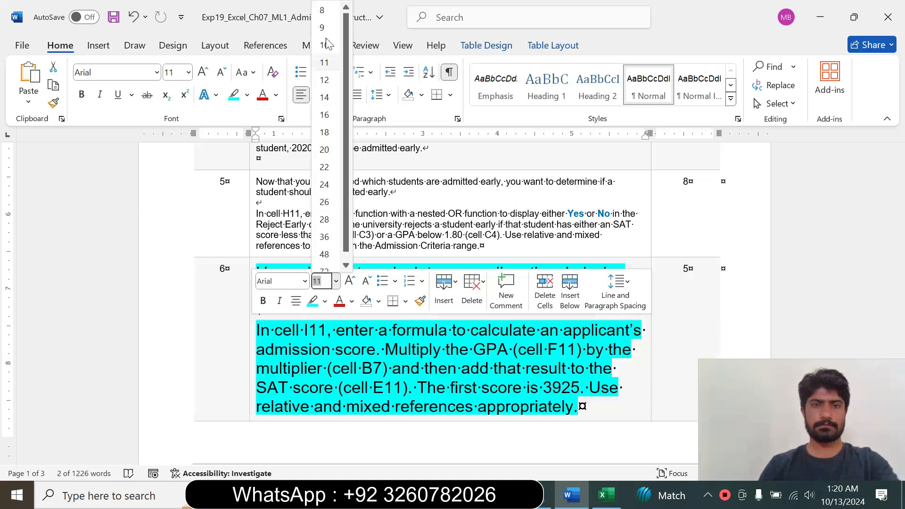
left_click(323, 28)
left_click(246, 95)
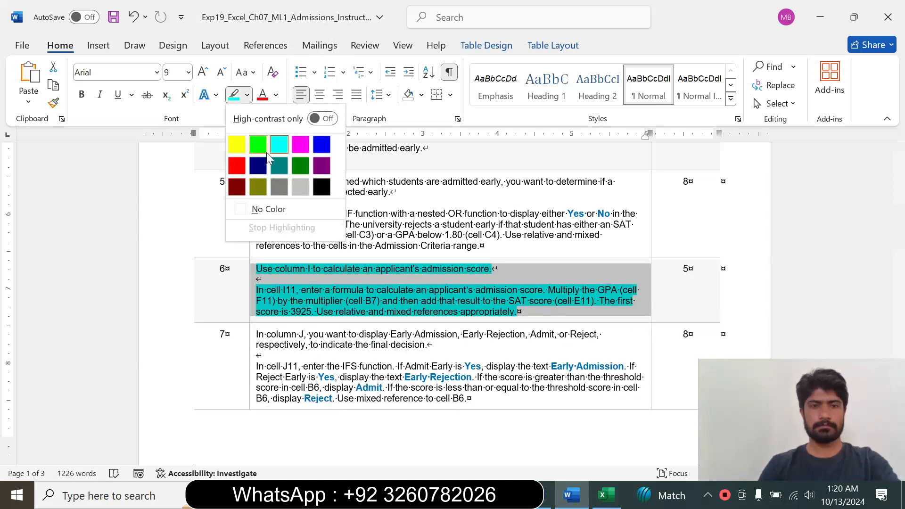
left_click(263, 209)
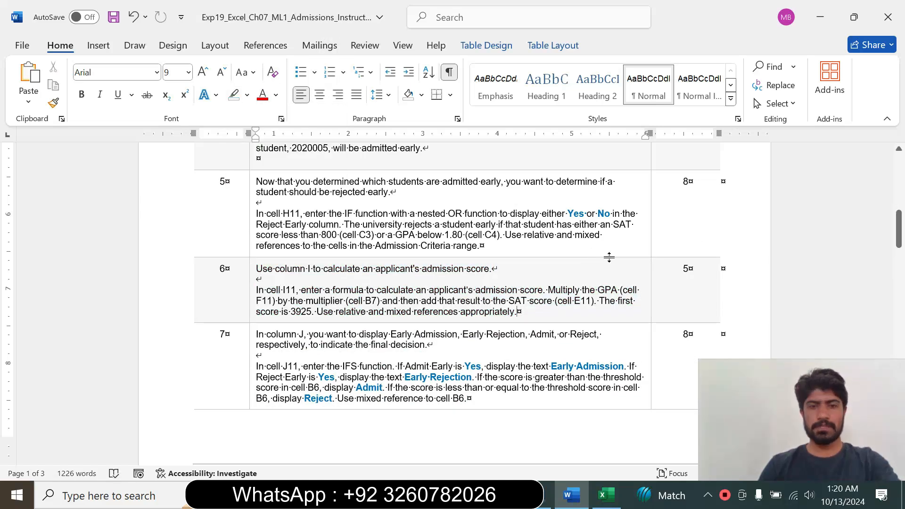
Enlarge the step 7 instruction text to font size 14 and highlight it in turquoise.
left_click_drag(899, 228, 898, 241)
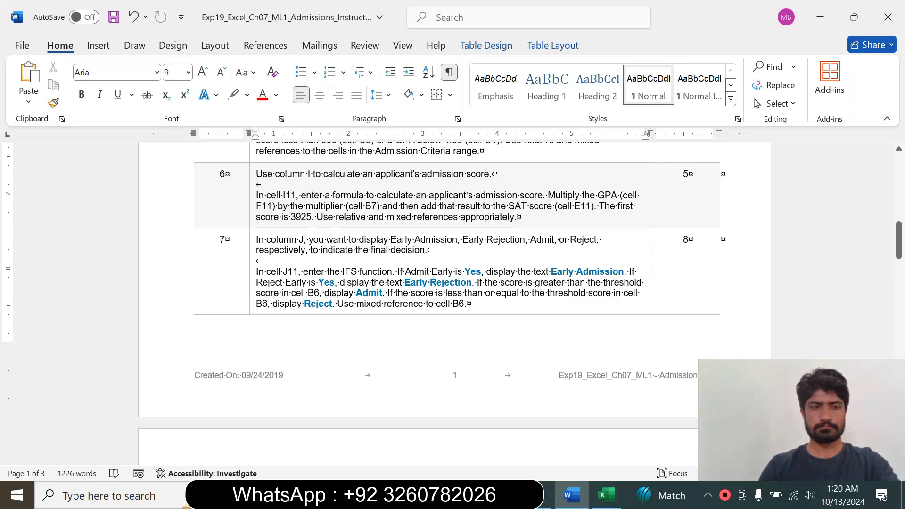
left_click(226, 239)
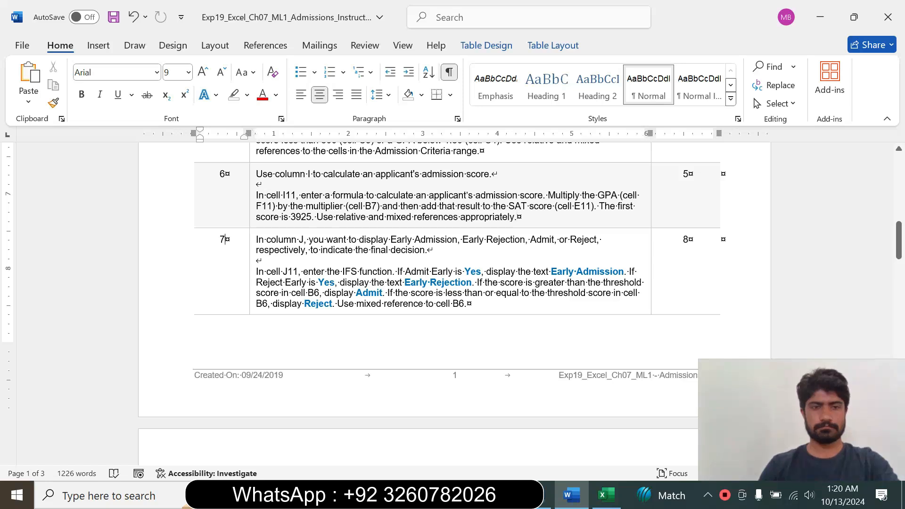
left_click(253, 301)
left_click(339, 255)
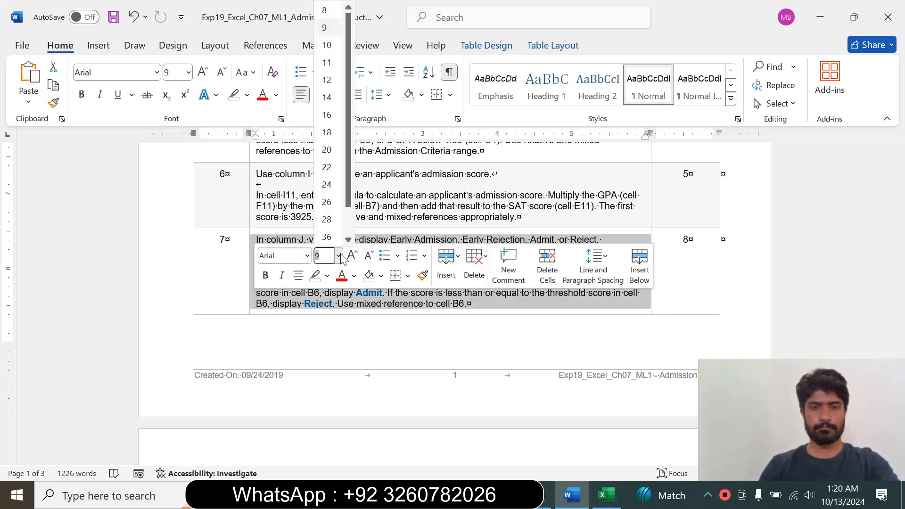
left_click(329, 100)
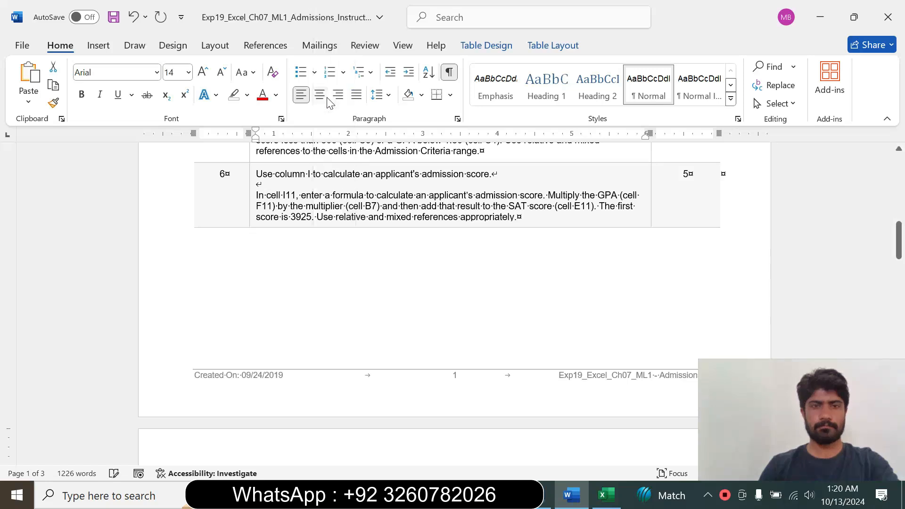
left_click(247, 95)
left_click(279, 147)
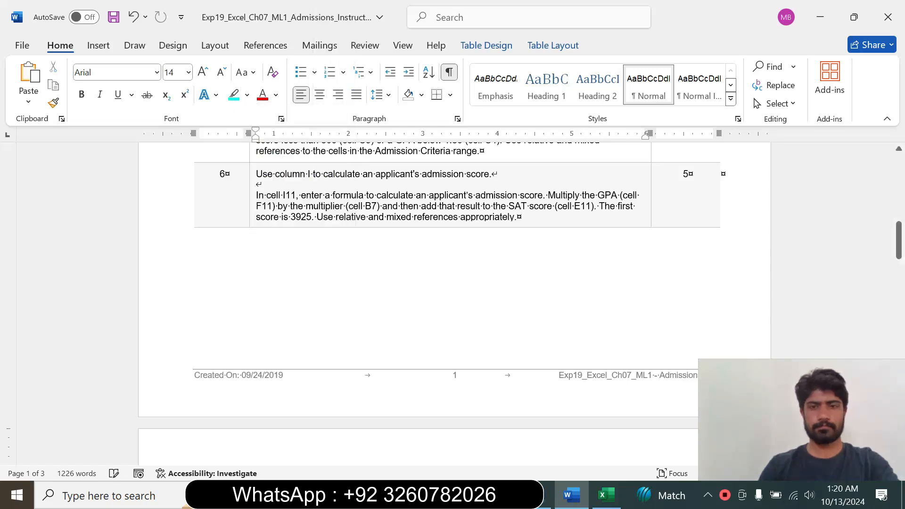
Read the step 7 requirements for the IFS function in cell J11.
left_click_drag(898, 240, 904, 283)
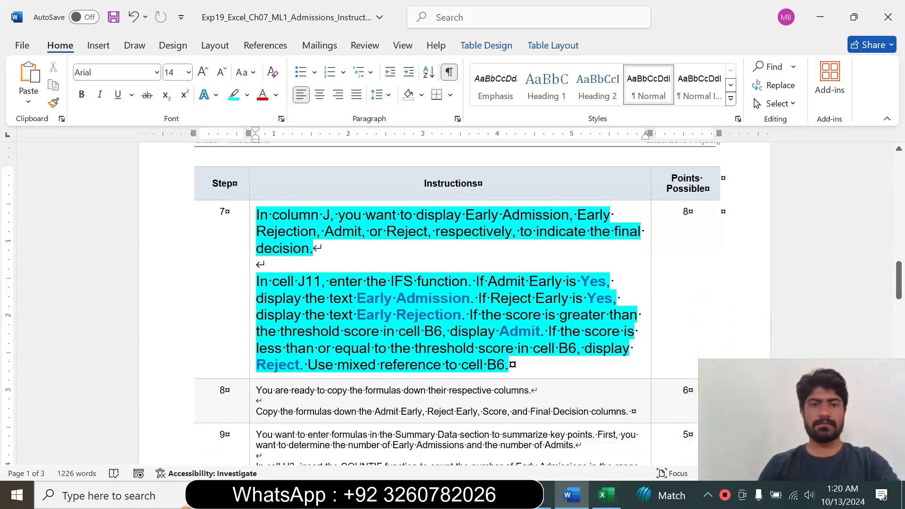
left_click_drag(256, 281, 558, 348)
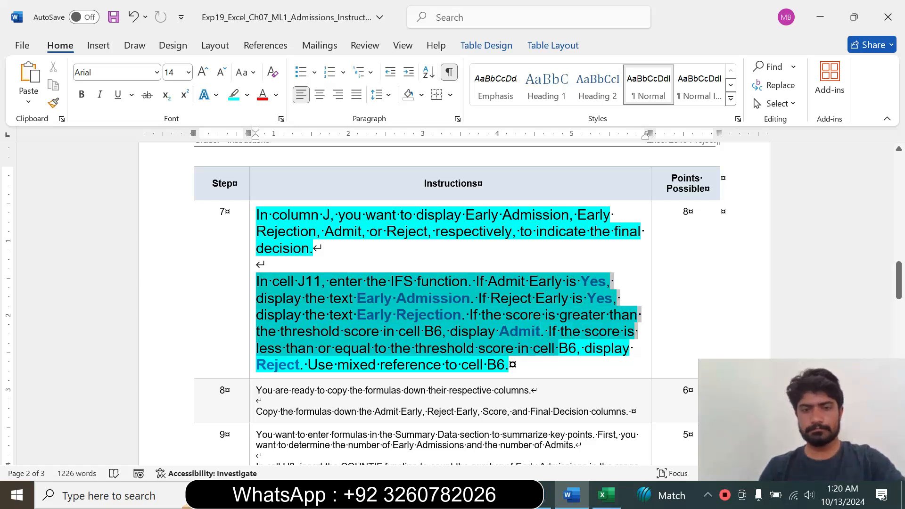
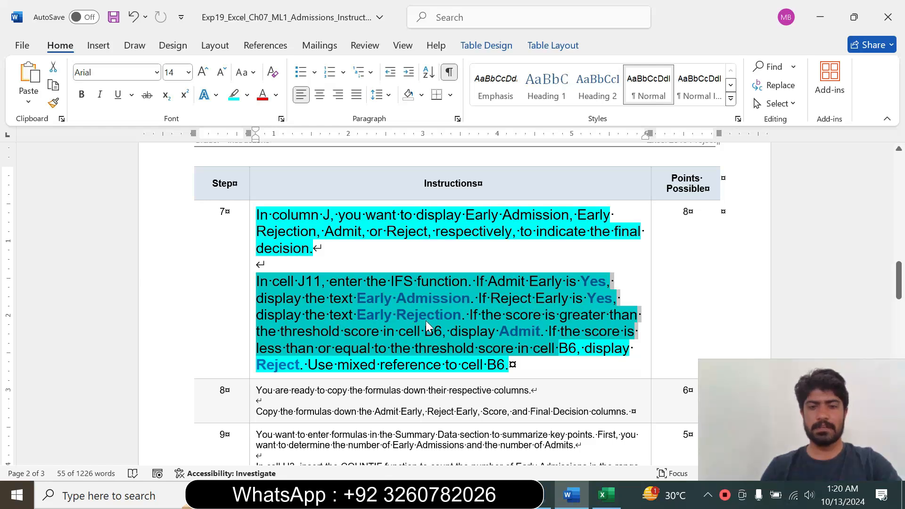
Review the Early Admission and Early Rejection conditions in the Word instructions and select cell J11 on Excel's Applicants sheet.
left_click_drag(477, 313, 257, 282)
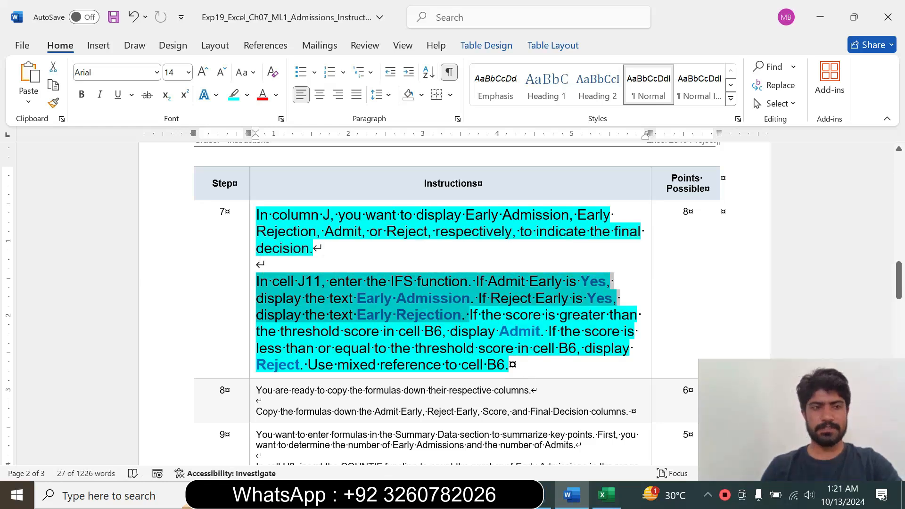
left_click(607, 494)
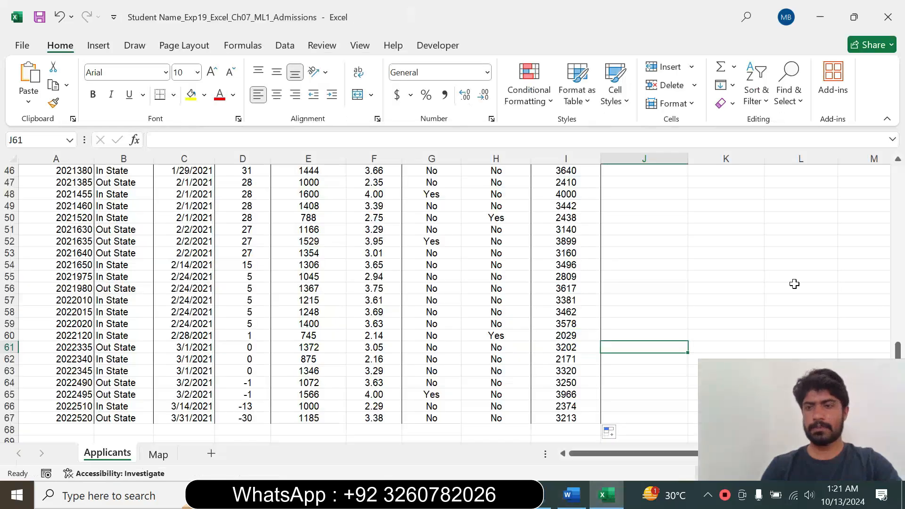
left_click_drag(898, 352, 822, 273)
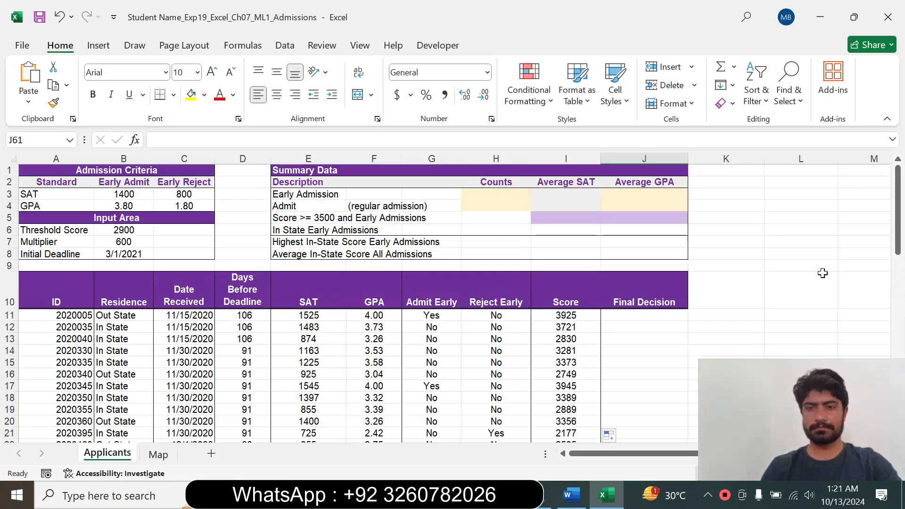
left_click(619, 316)
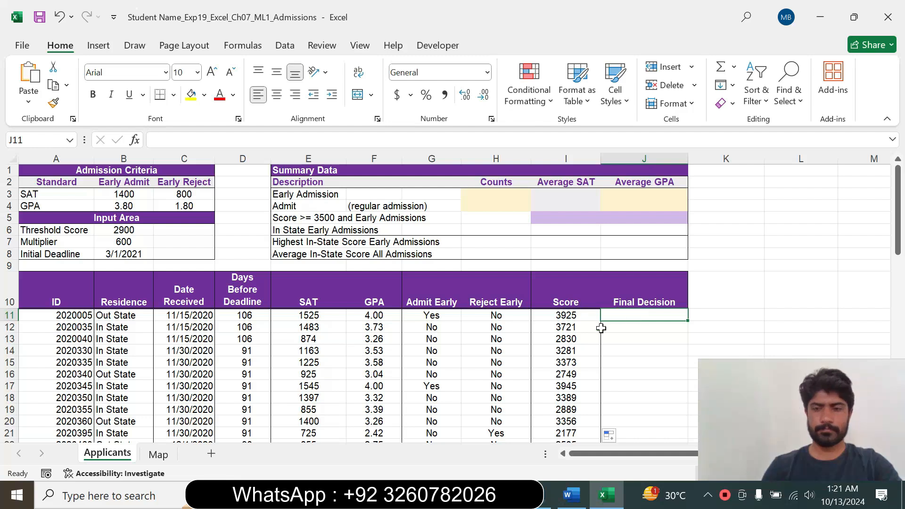
left_click(576, 498)
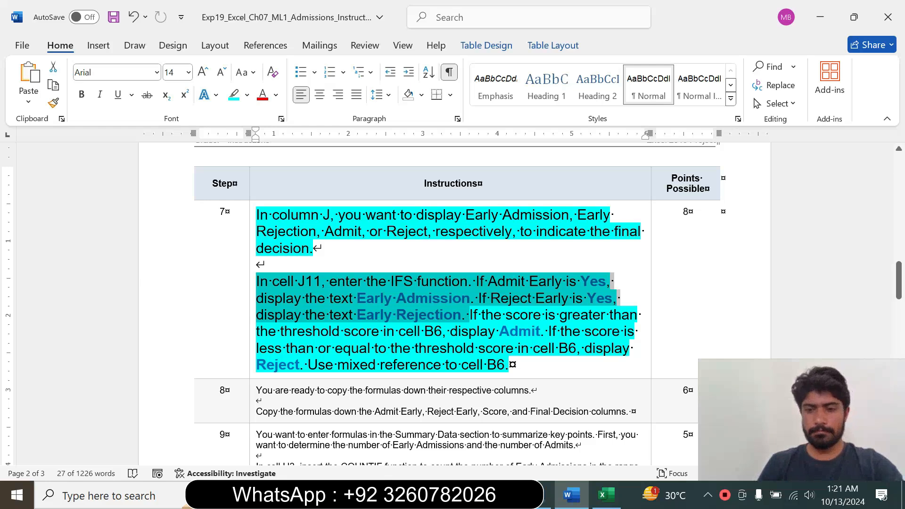
left_click(606, 495)
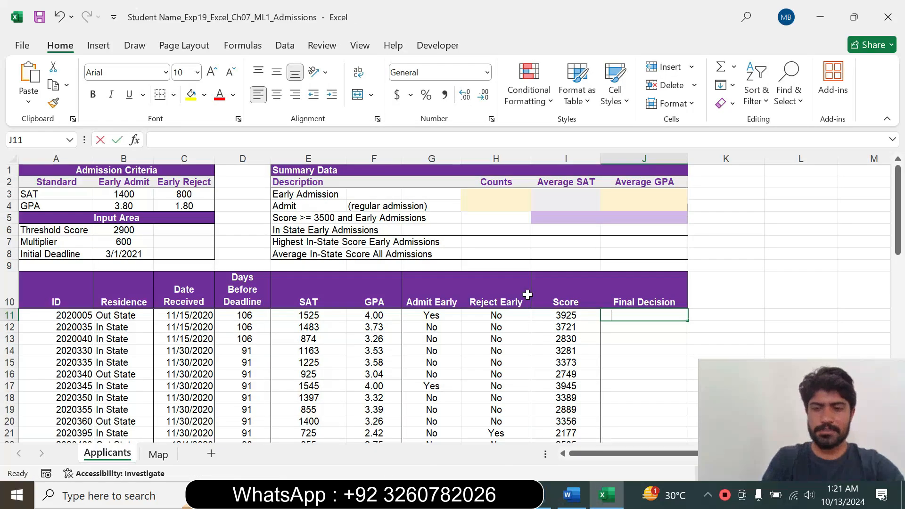
Start an IFS function in J11 whose first logical test is G11="Yes".
type("=")
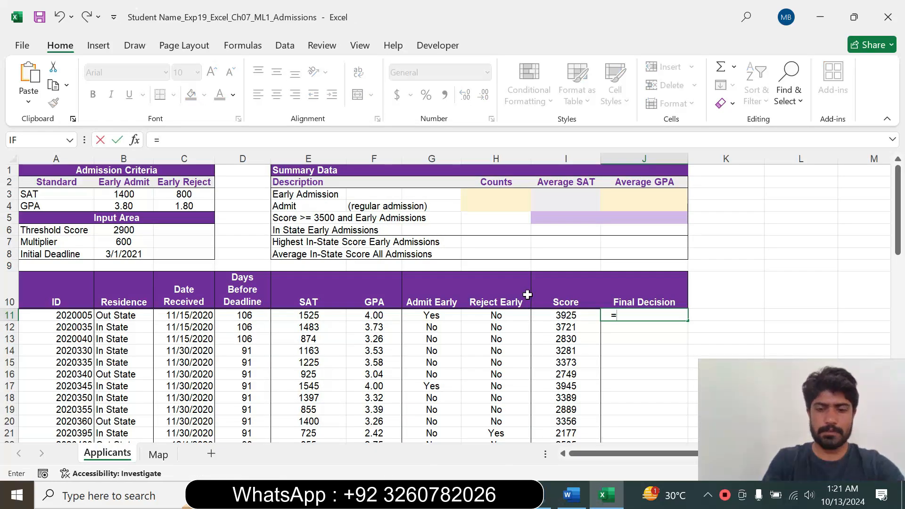
type("ifs")
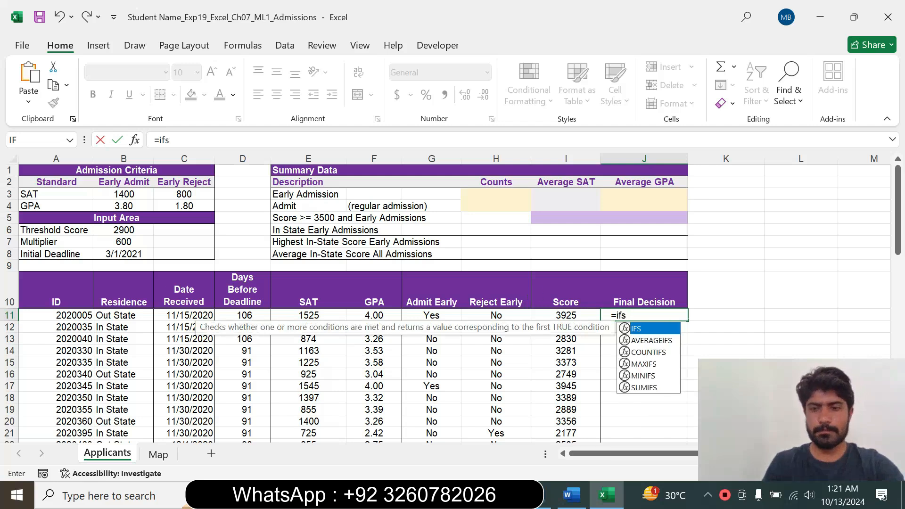
key("Tab")
left_click(228, 140)
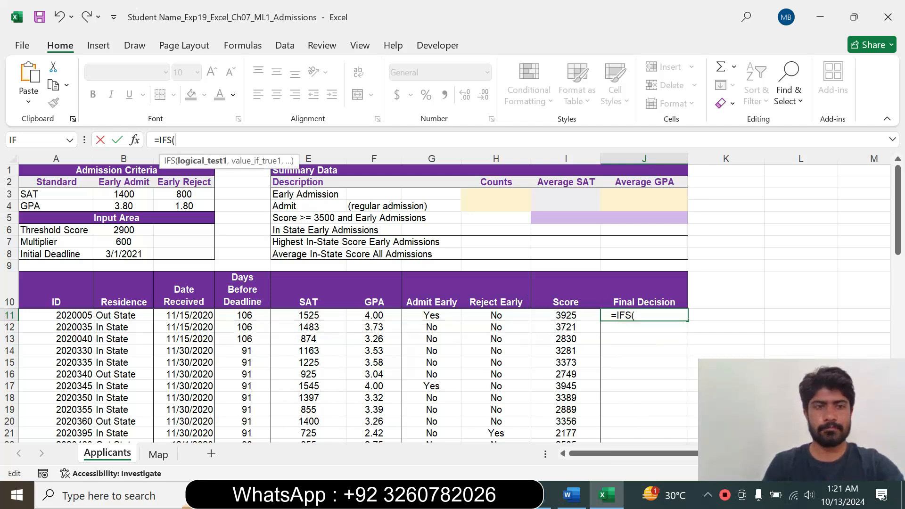
left_click(440, 317)
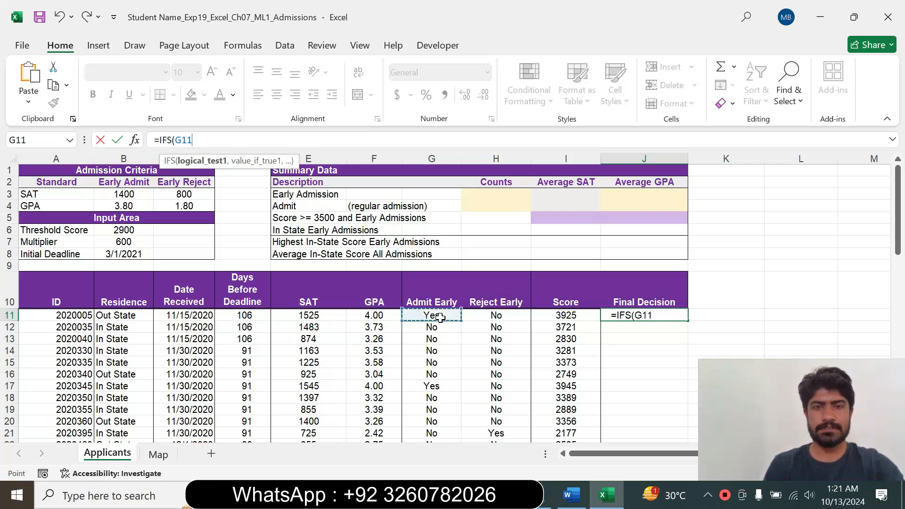
type("=")
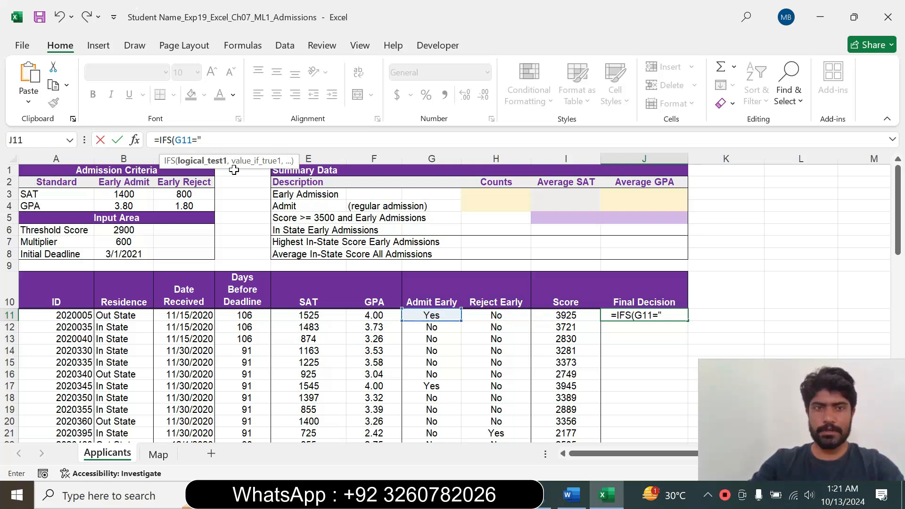
type("\"Yes")
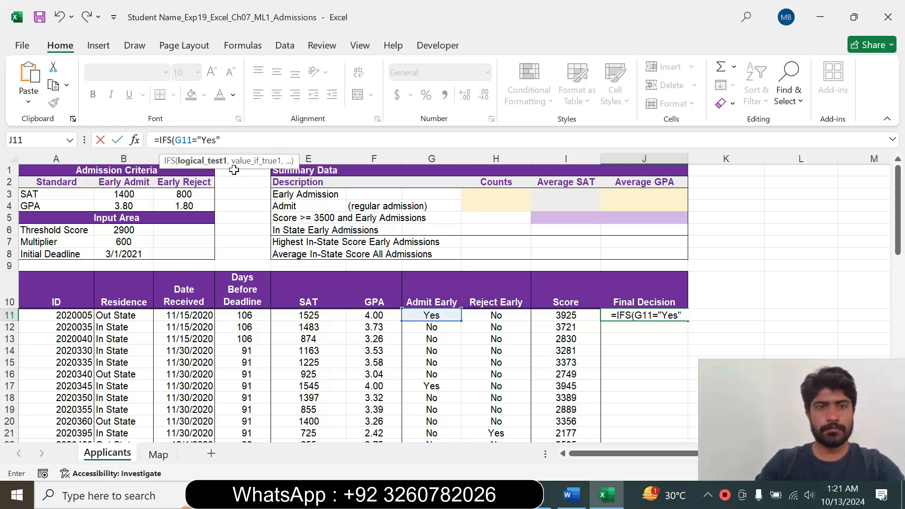
type("\",")
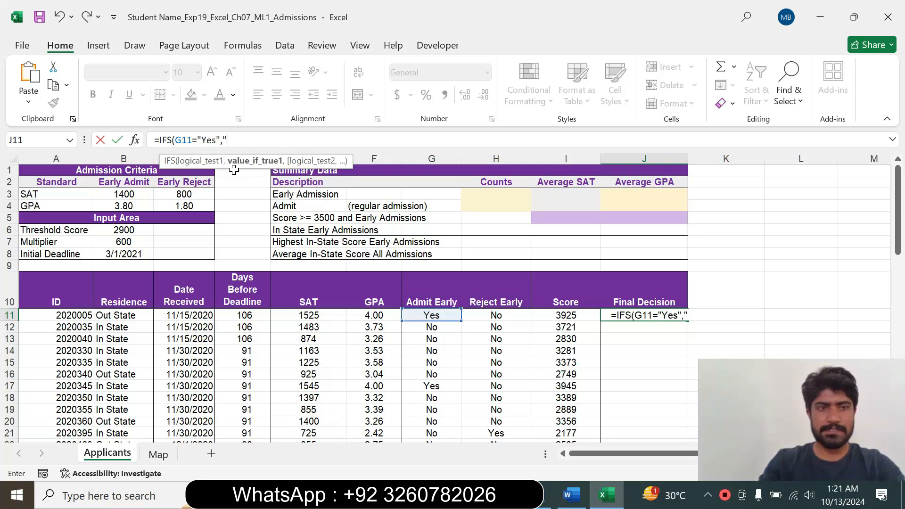
type("\"Ea")
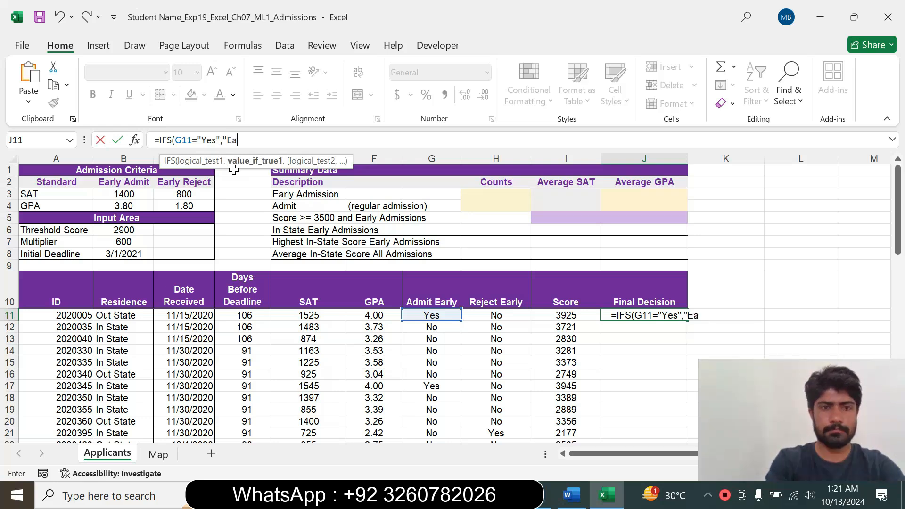
type("rly")
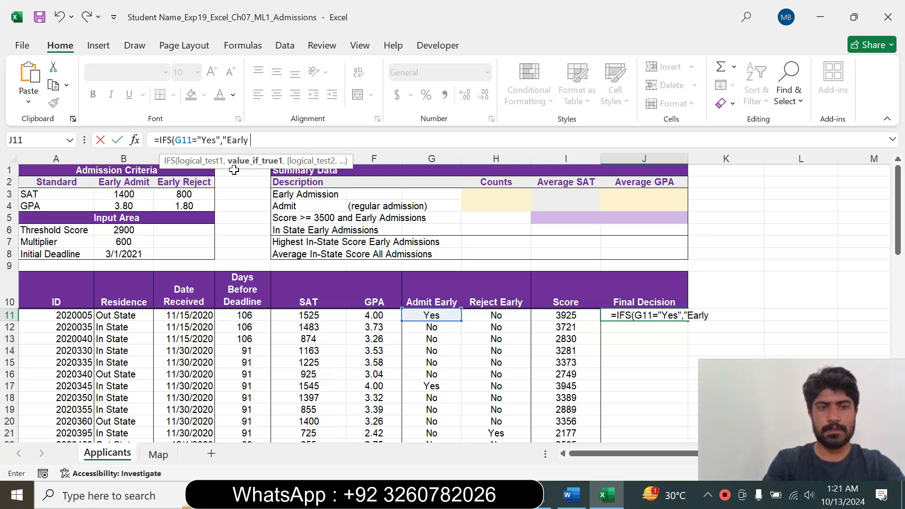
type(" A")
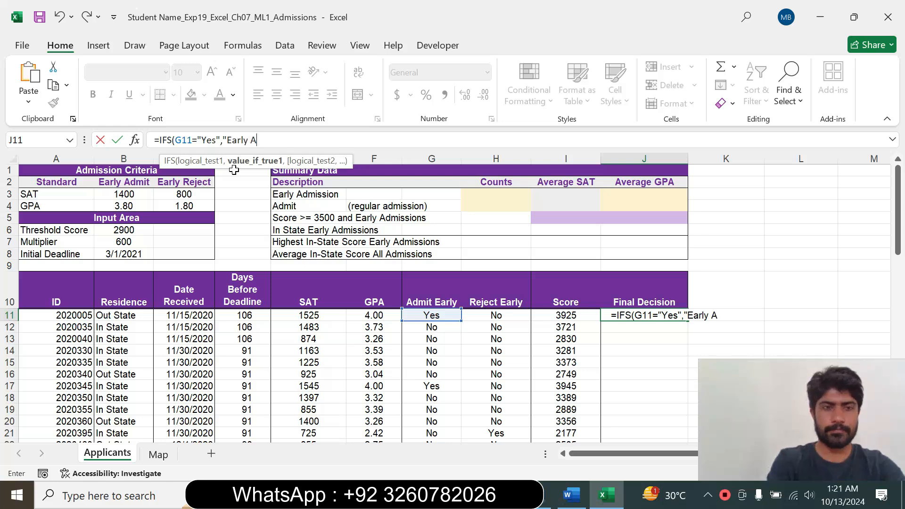
type("dm")
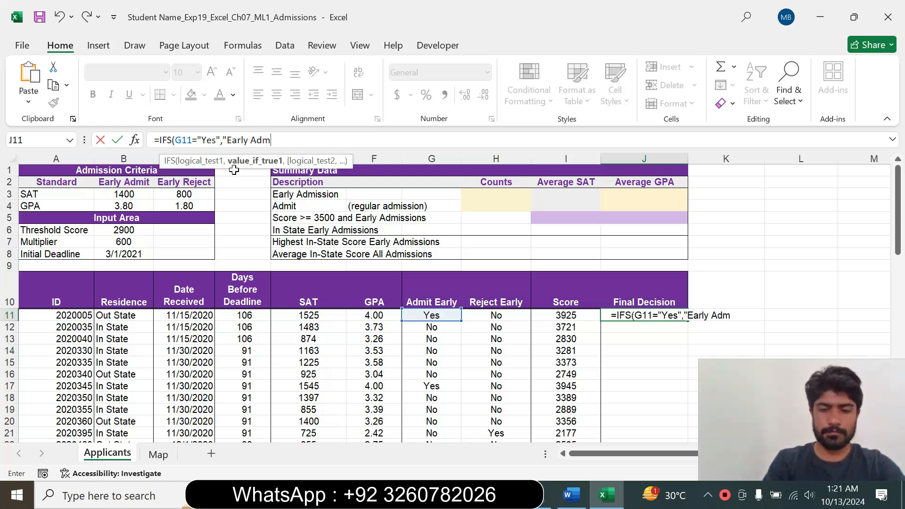
type("ission")
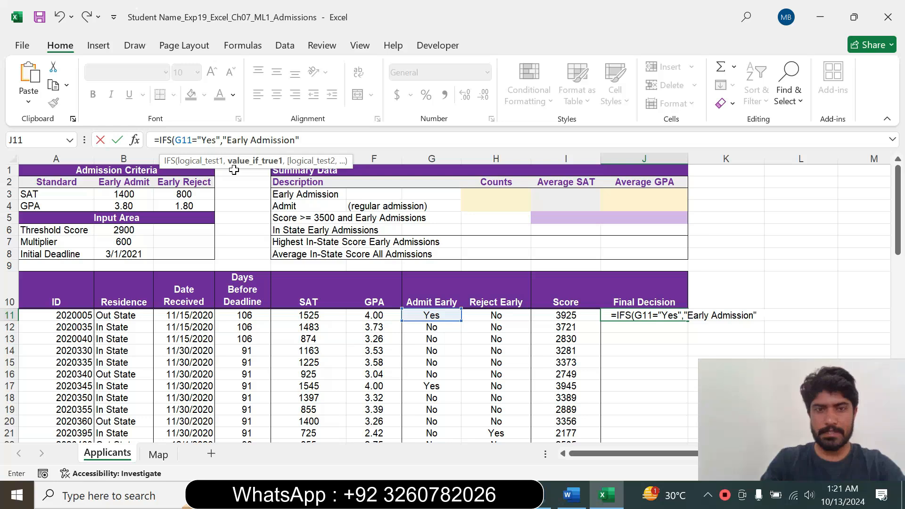
Add "Early Admission" as the IFS result for the first logical test.
type("\"")
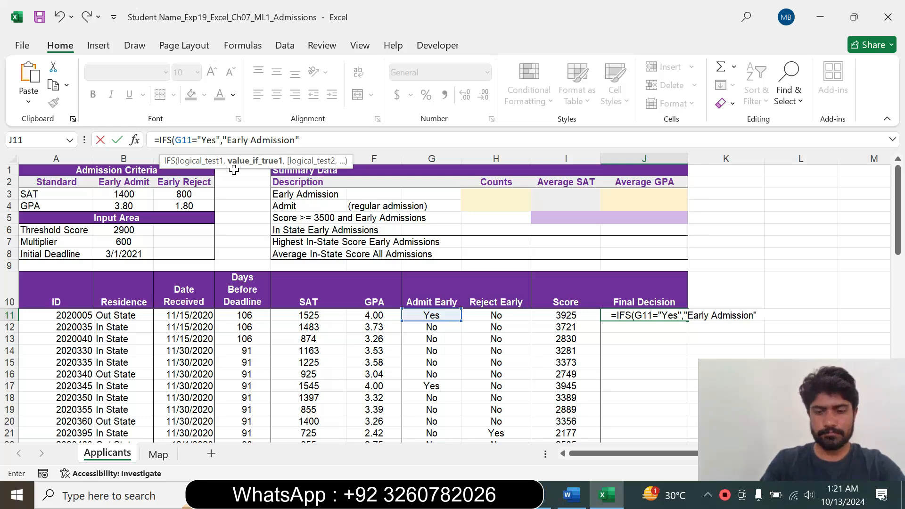
type(",")
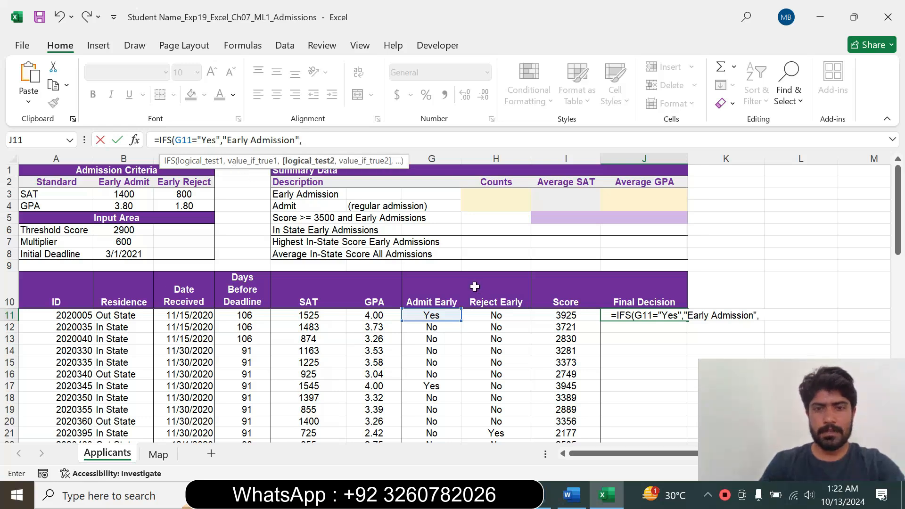
Add H11="Yes" as the second logical test of the IFS function.
left_click(488, 314)
key("F2")
type("=")
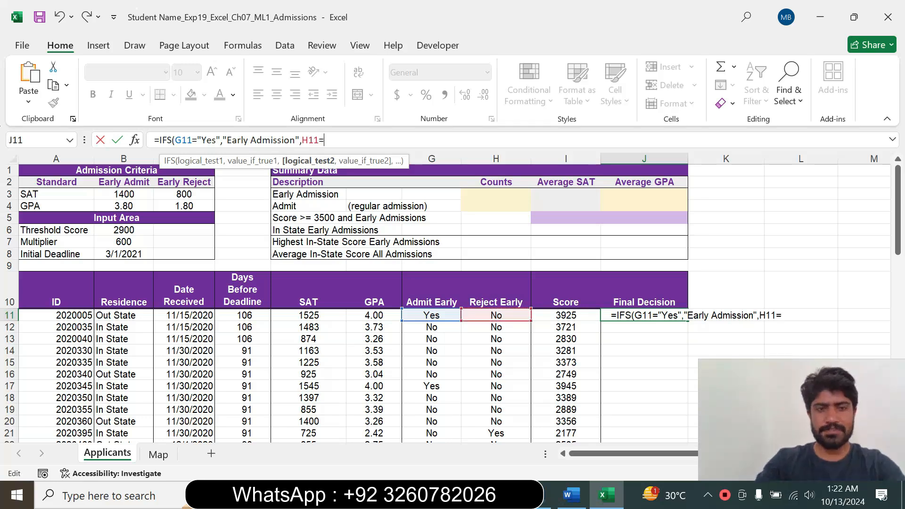
type("\"Yes")
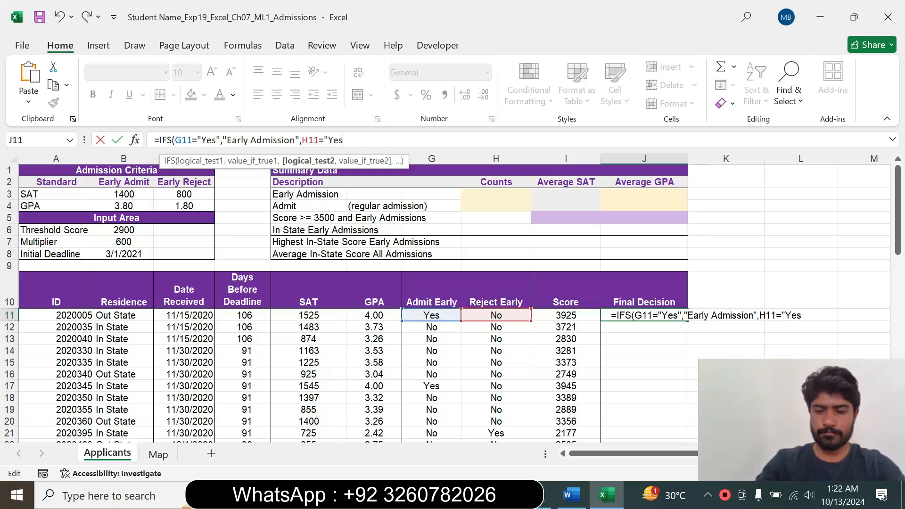
type("\",")
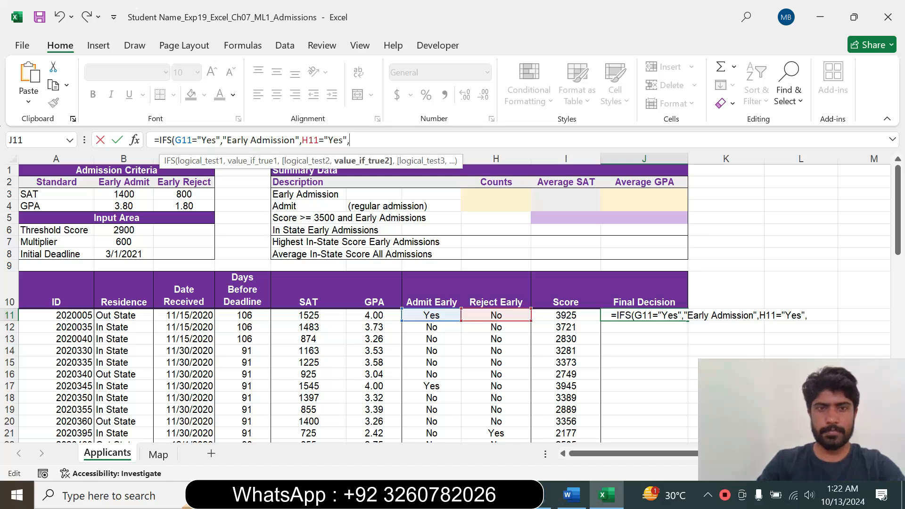
type("\"")
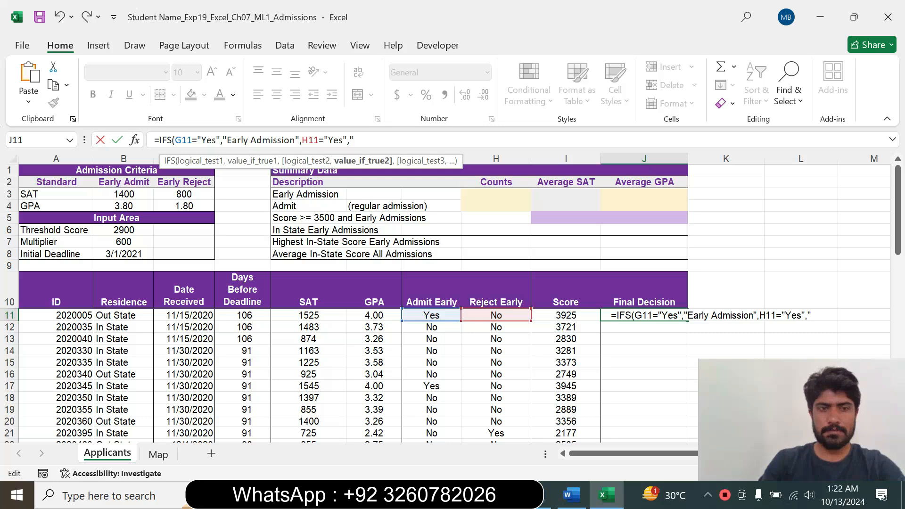
type("Early ")
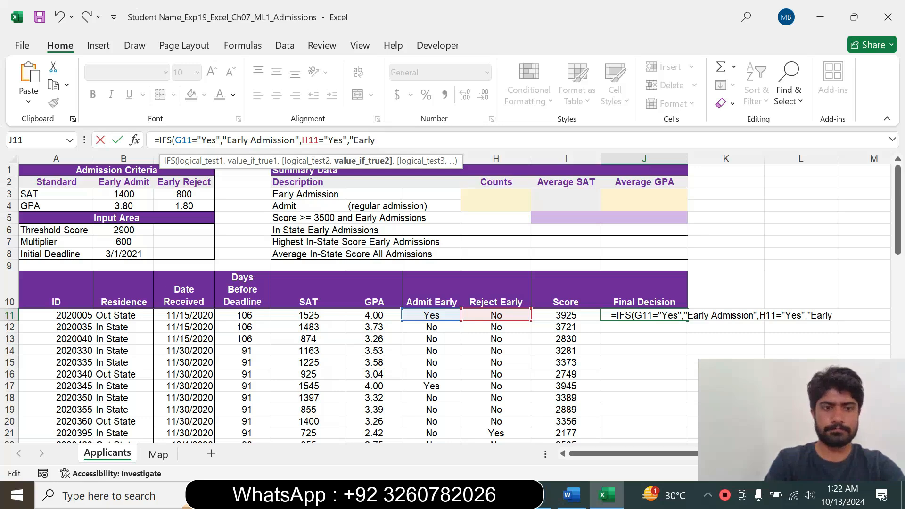
type("Re")
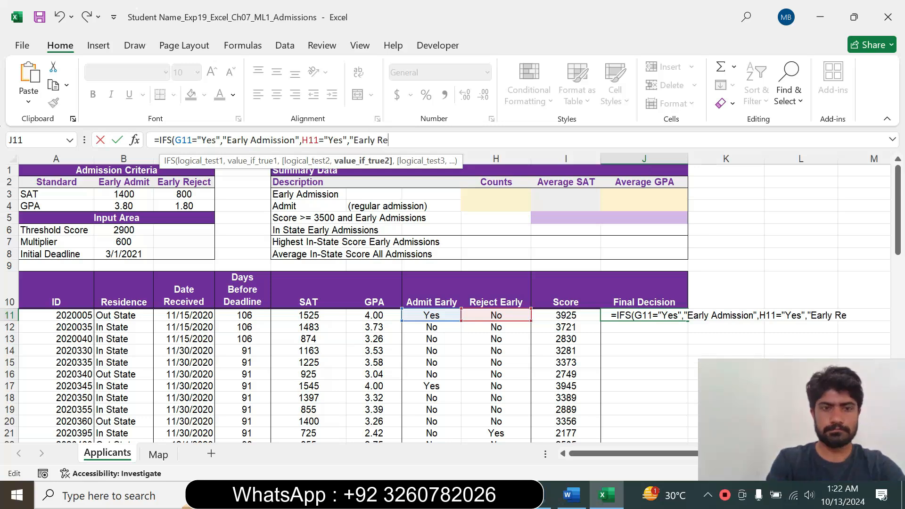
type("jection")
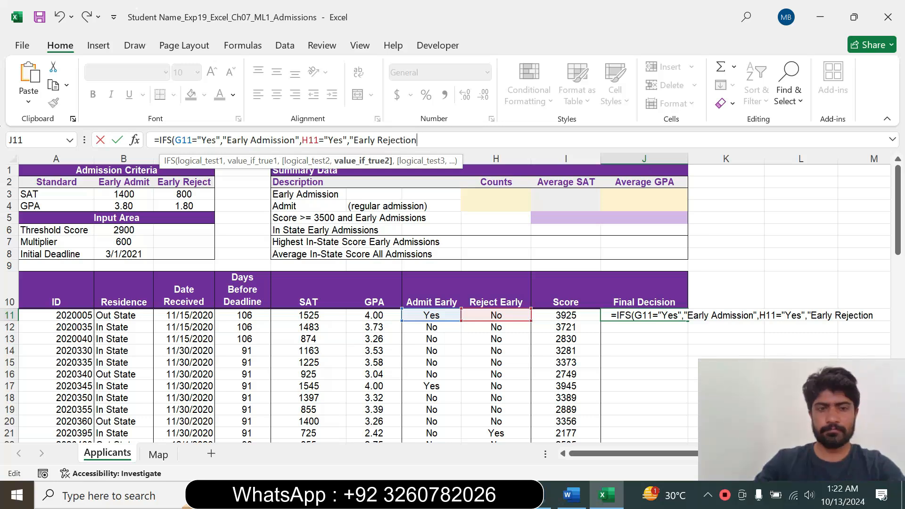
type("\"")
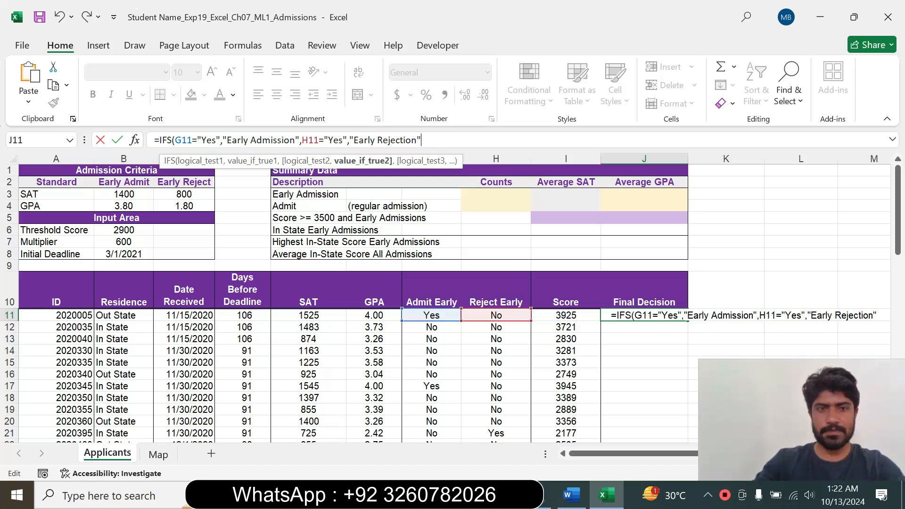
type(",")
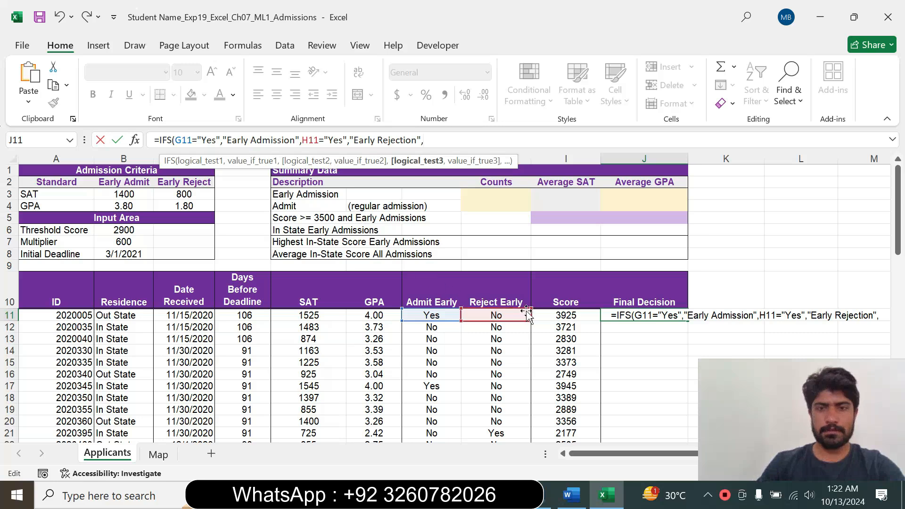
Add I11>B$6 as the third logical test of the IFS function, using a mixed reference to the threshold score.
left_click(555, 313)
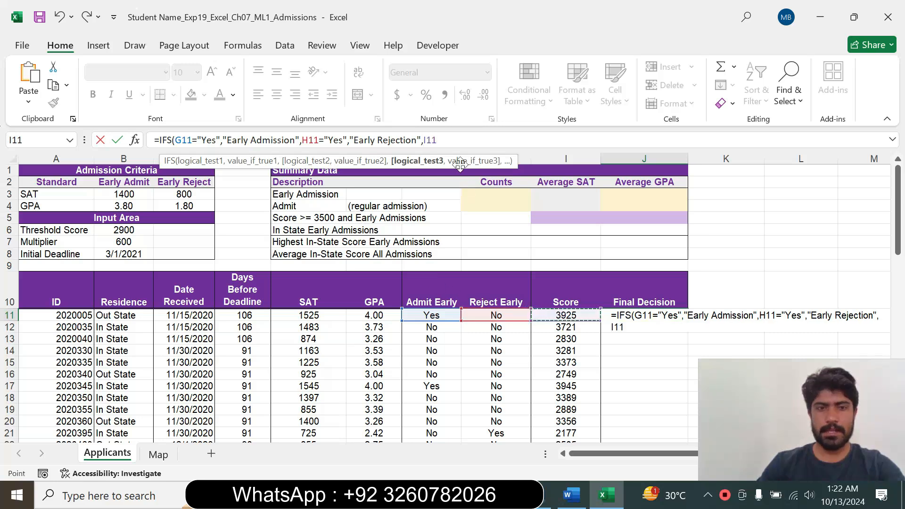
type(">")
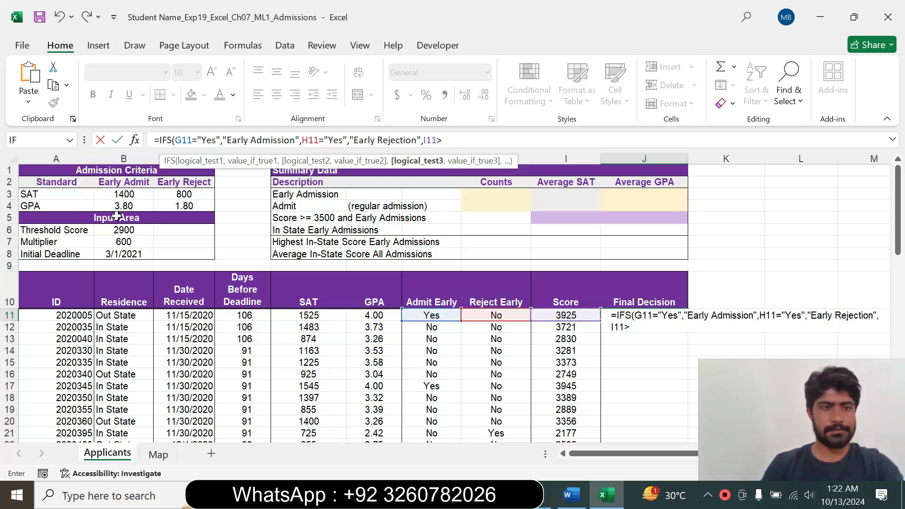
left_click(117, 231)
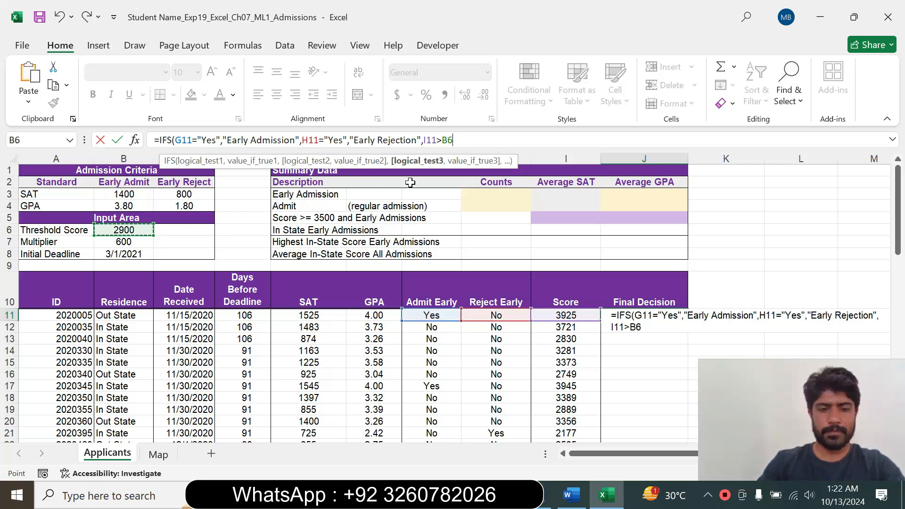
key("F4")
key("F4")
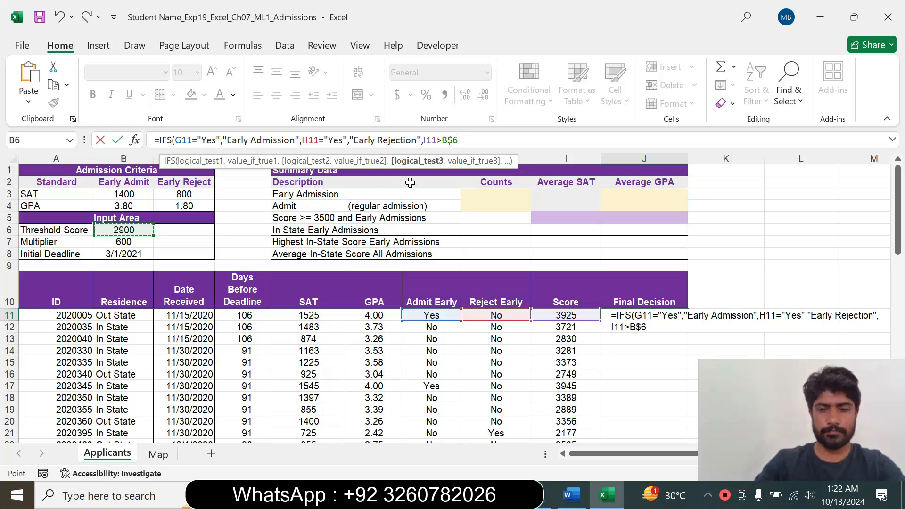
Add "Admit" as the IFS result for the third logical test.
type(",\"")
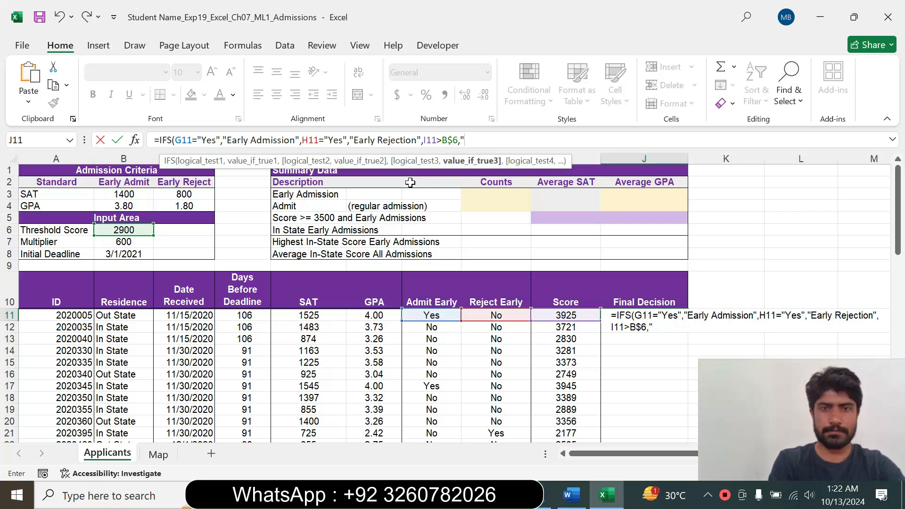
type("Admit")
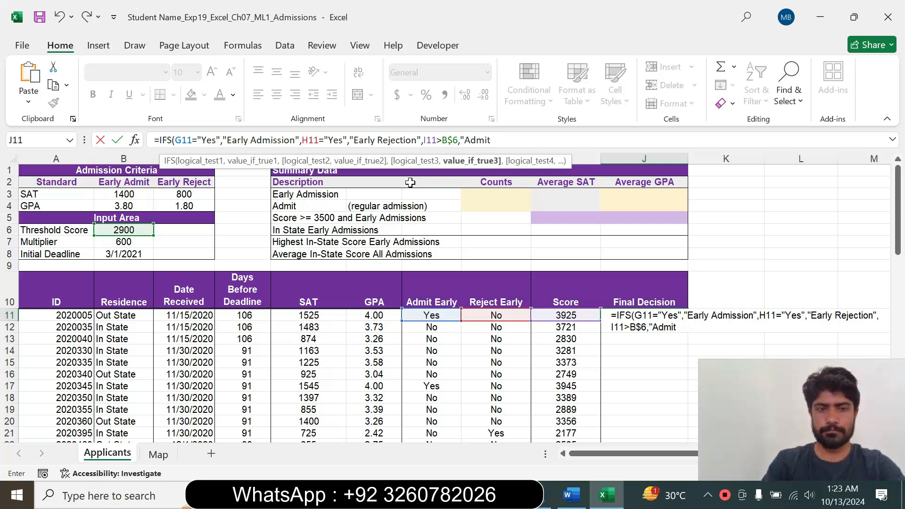
type("\",")
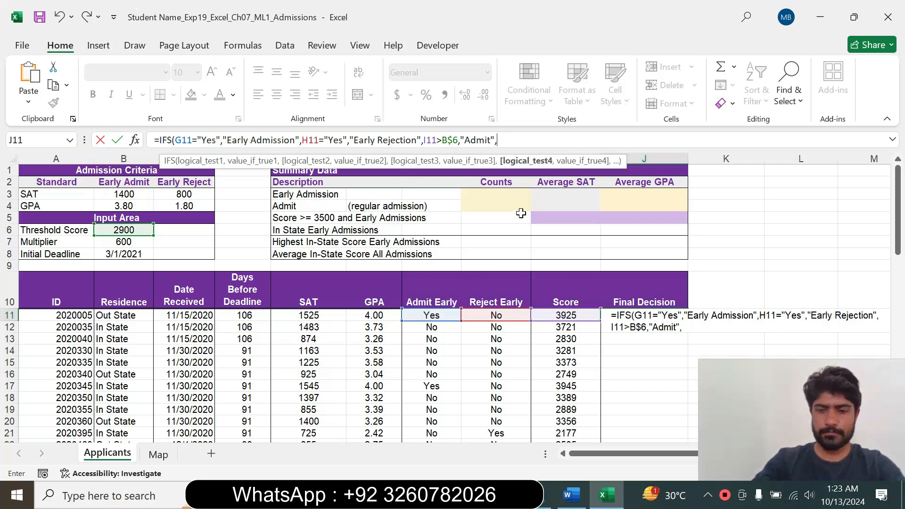
Add I11<=B$6 as the fourth logical test of the IFS function, again with a mixed reference.
type("I11")
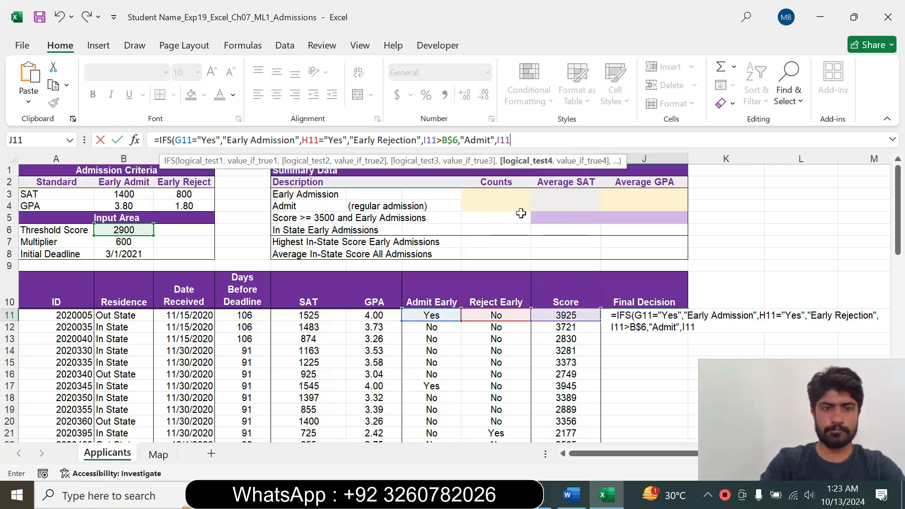
type("<=")
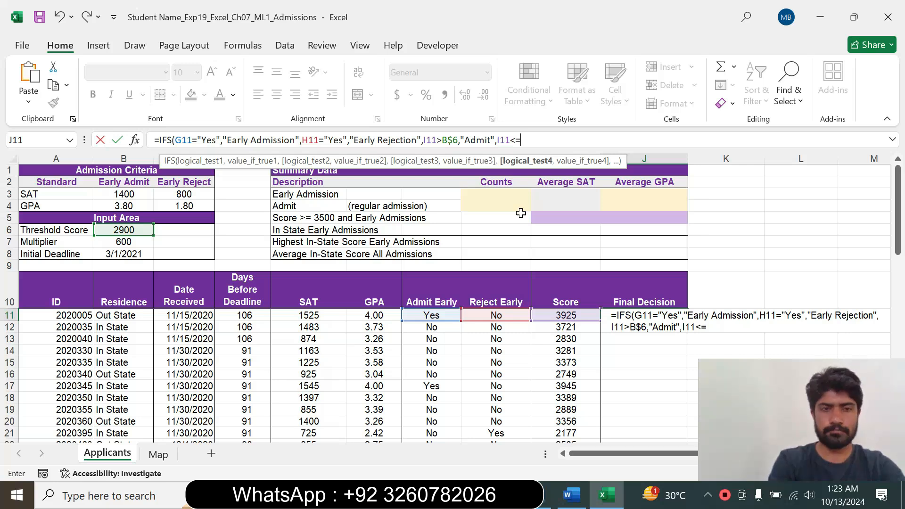
type("B6")
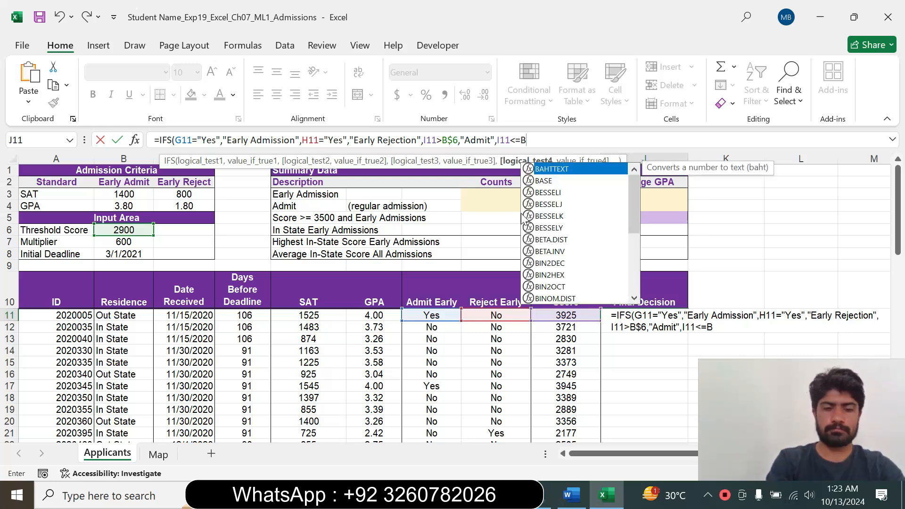
key("F4")
key("F4")
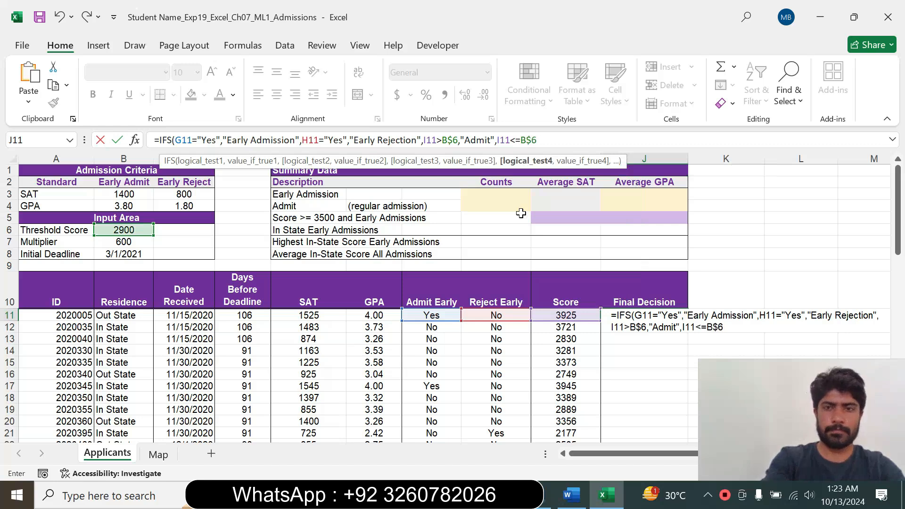
Add "Reject" as the IFS result for the fourth logical test and enter the completed formula in J11.
type(",\"")
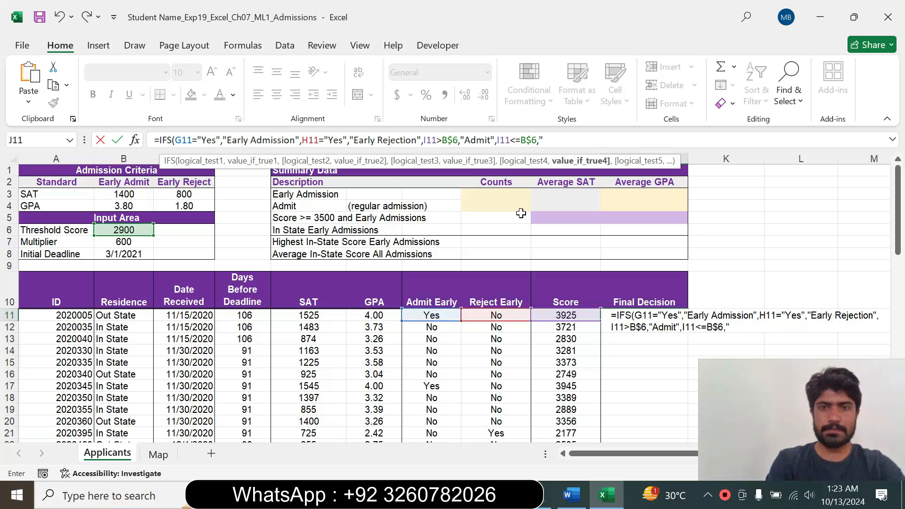
type("Re")
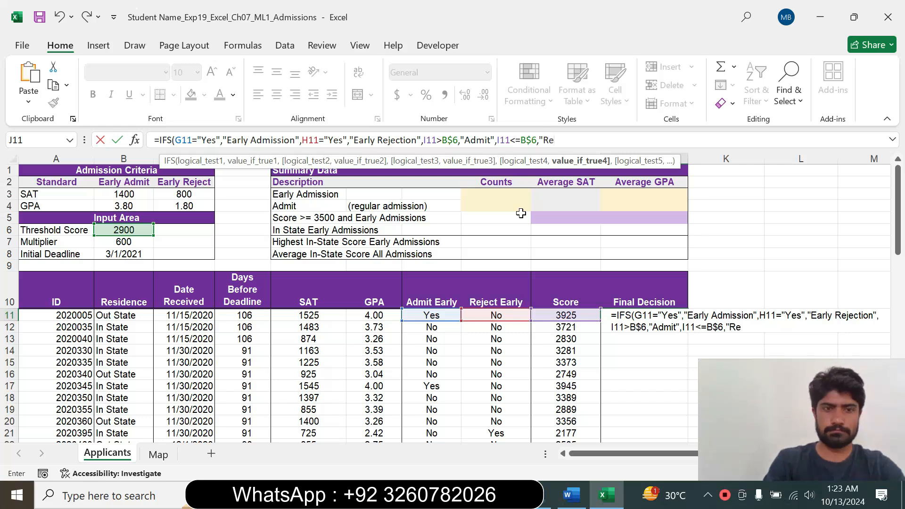
type("ject")
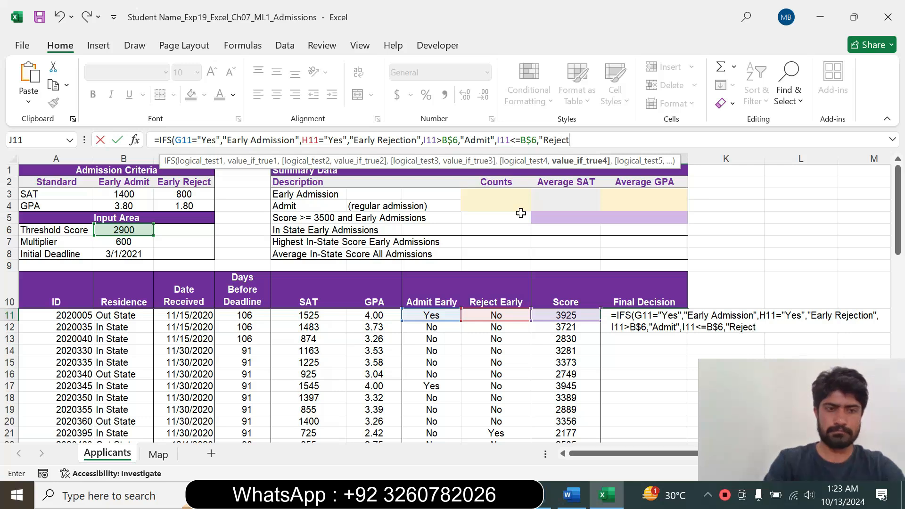
type("\")")
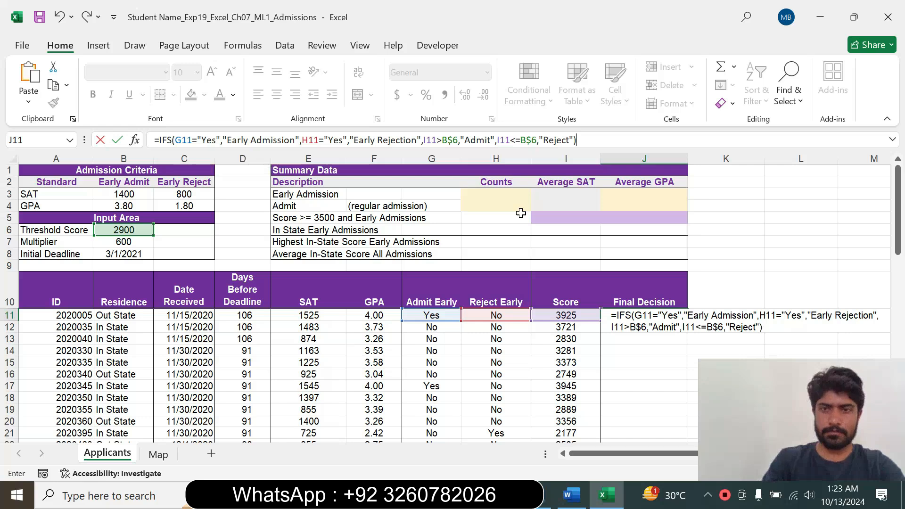
key("Return")
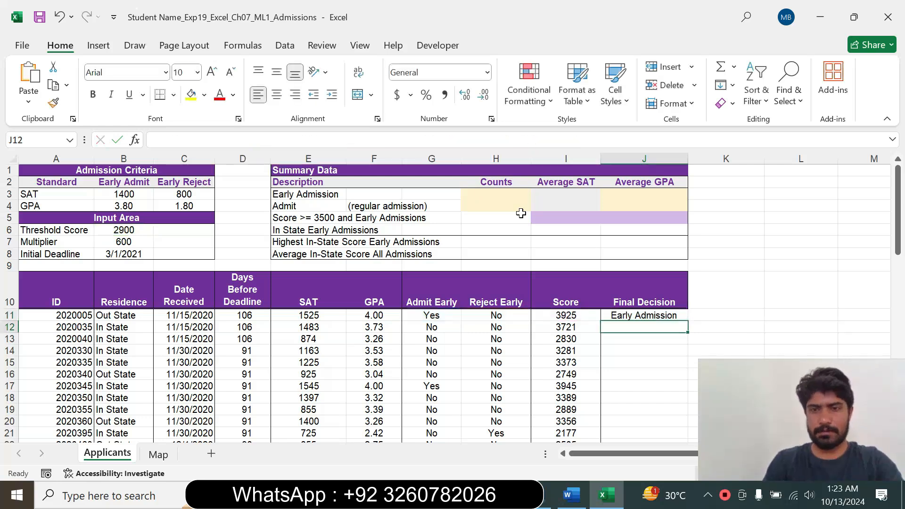
Check the J11 formula against step 7 in the Word instructions, focusing on the mixed reference requirement for cell B6.
left_click(662, 312)
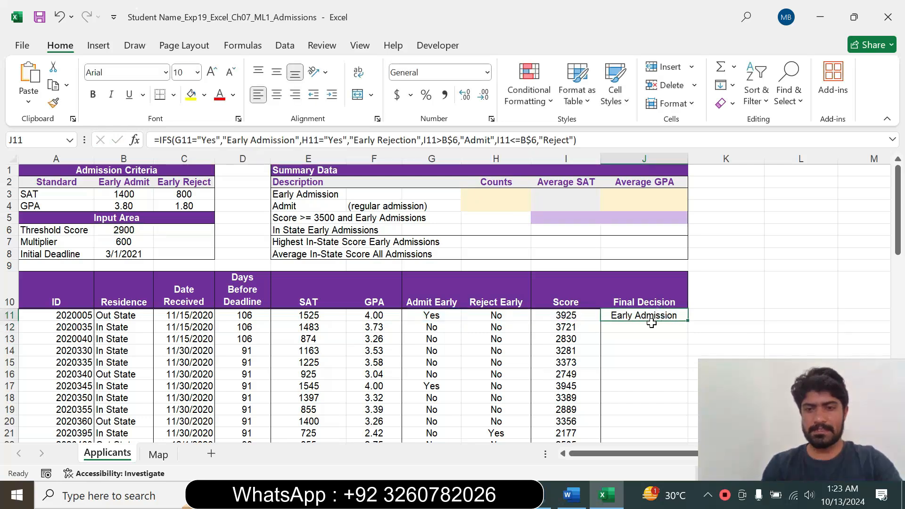
left_click(570, 495)
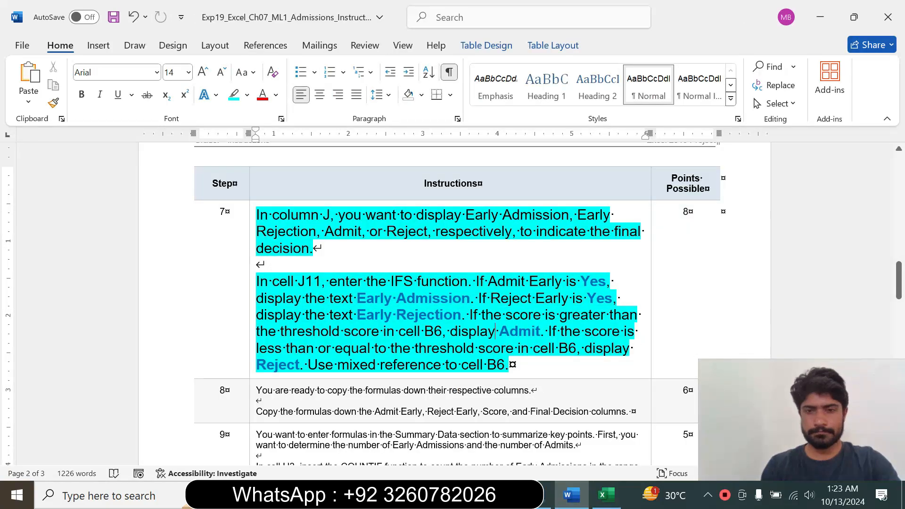
left_click_drag(495, 331, 486, 365)
left_click(375, 365)
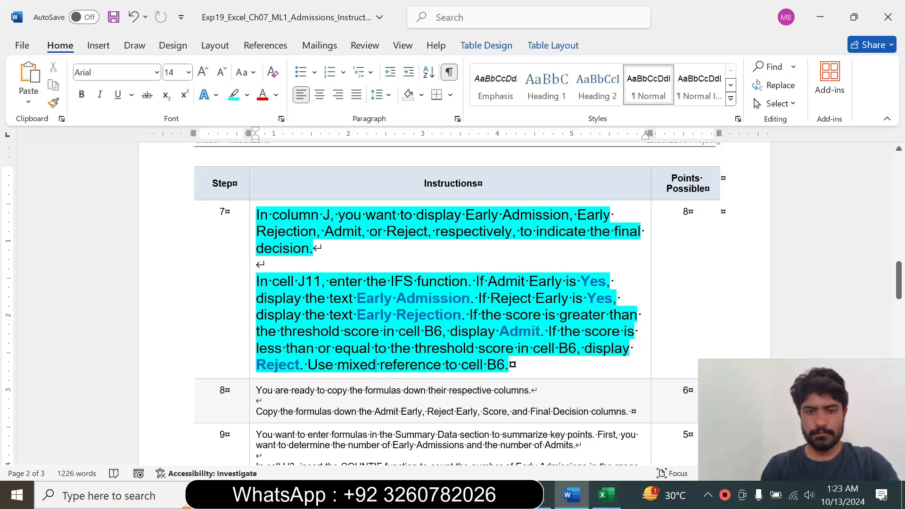
double_click(375, 364)
left_click_drag(376, 364, 485, 364)
Return to Excel and copy the Final Decision formula from J11 down through J67.
left_click(606, 496)
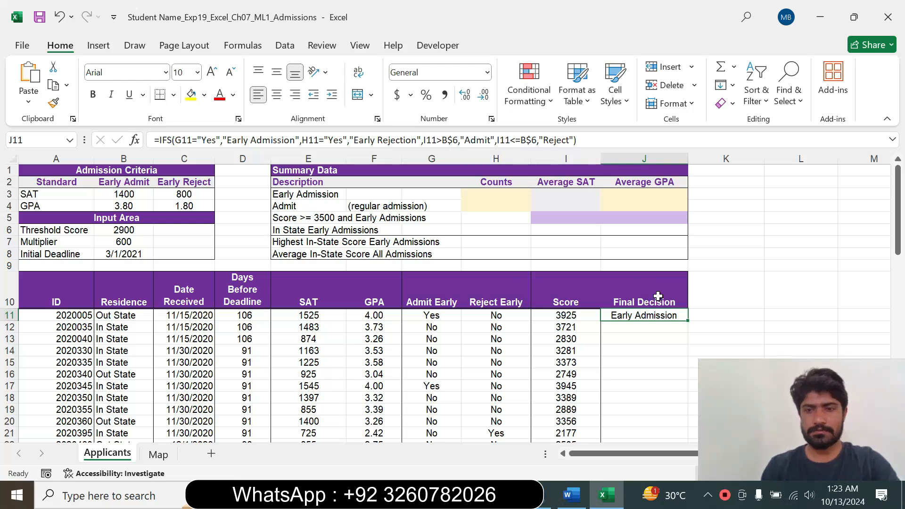
left_click_drag(687, 320, 643, 423)
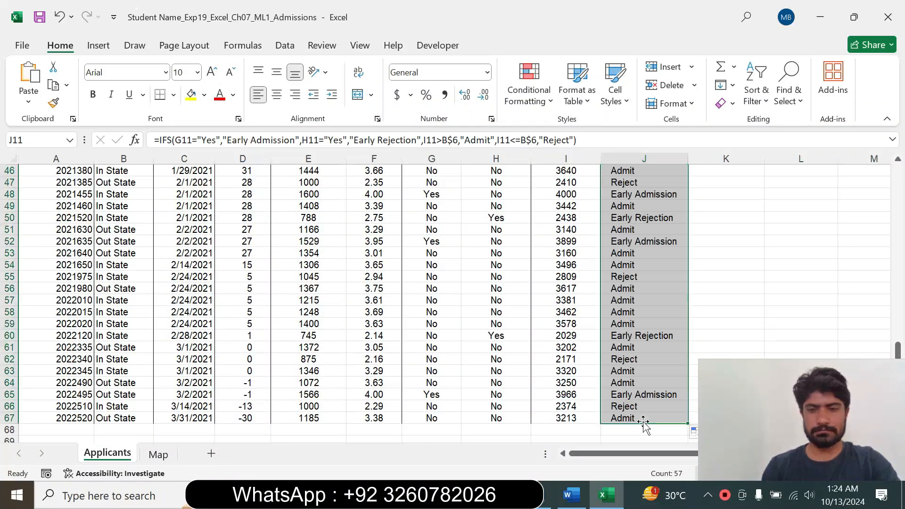
Switch to the Word instructions, set the step 7 text back to 9 pt and remove its highlighting.
left_click(572, 495)
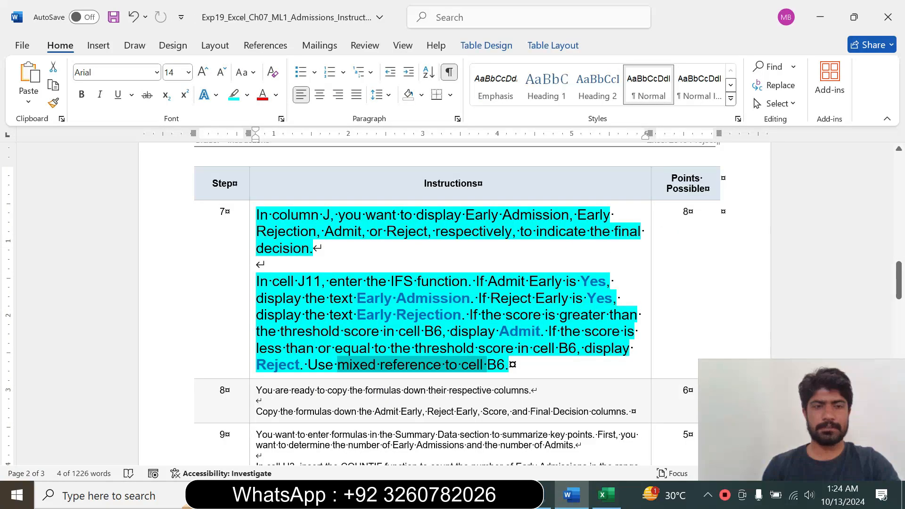
left_click(254, 333)
left_click(338, 288)
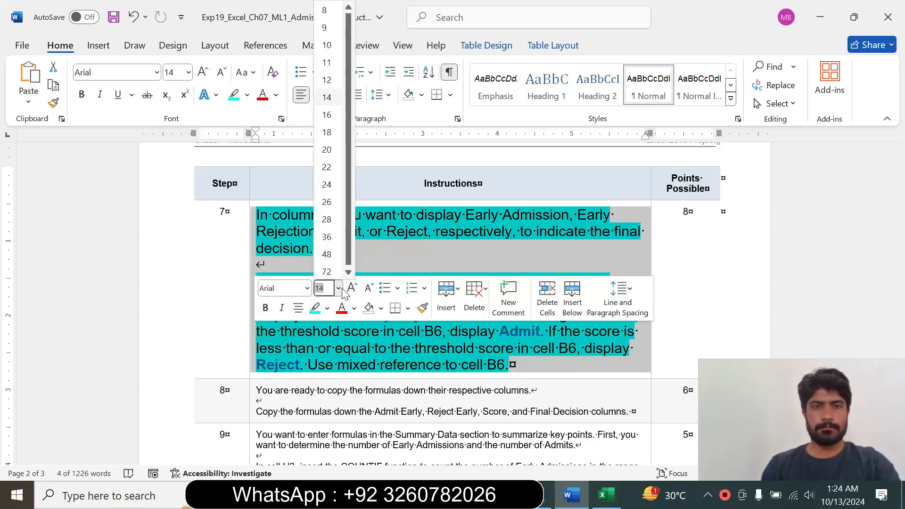
left_click(330, 61)
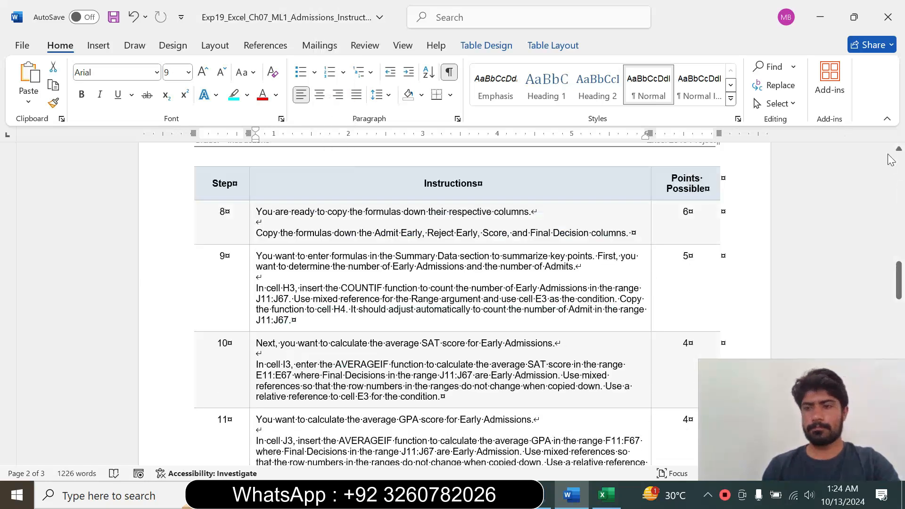
left_click_drag(898, 275, 898, 241)
left_click(246, 95)
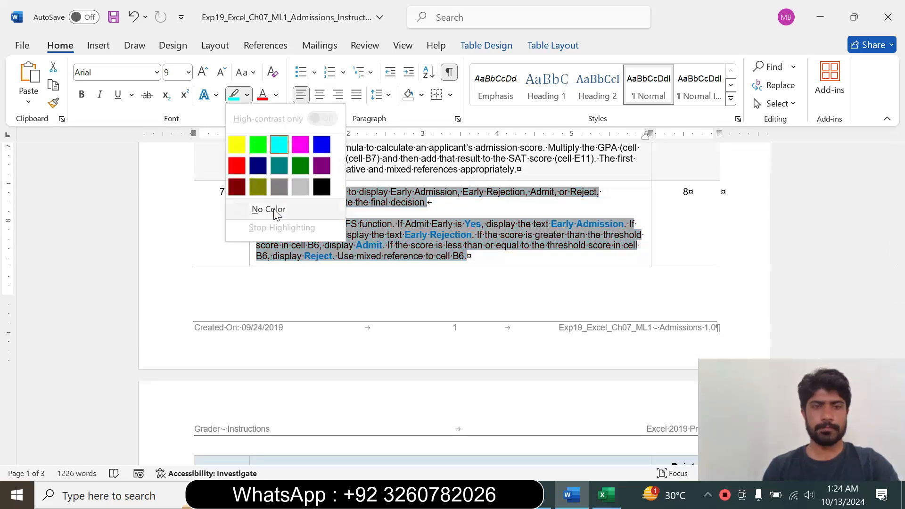
left_click(265, 209)
Enlarge the step 8 instruction text to 14 pt and highlight it in turquoise.
left_click_drag(898, 243, 899, 274)
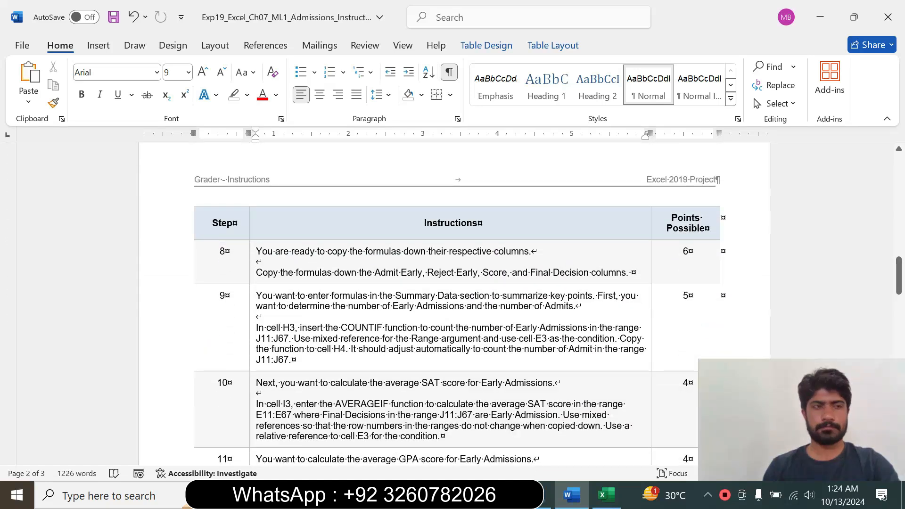
left_click(253, 272)
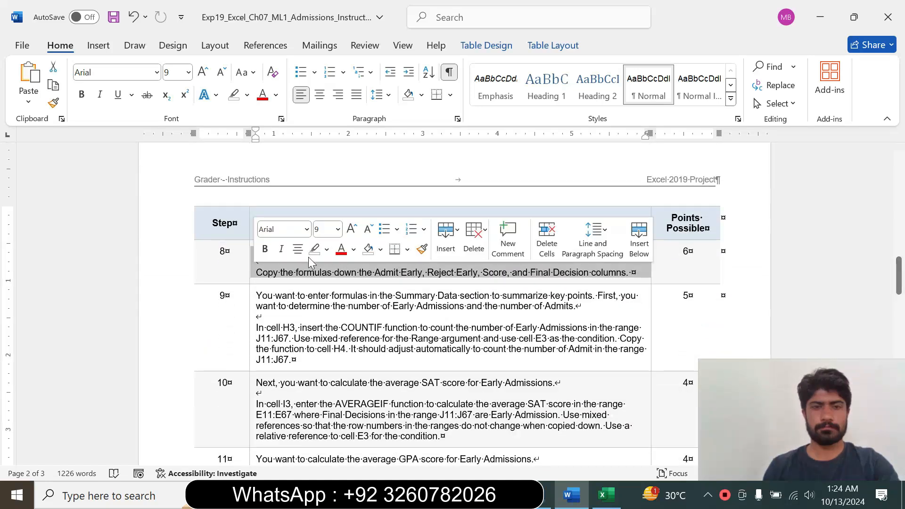
left_click(337, 229)
left_click(326, 335)
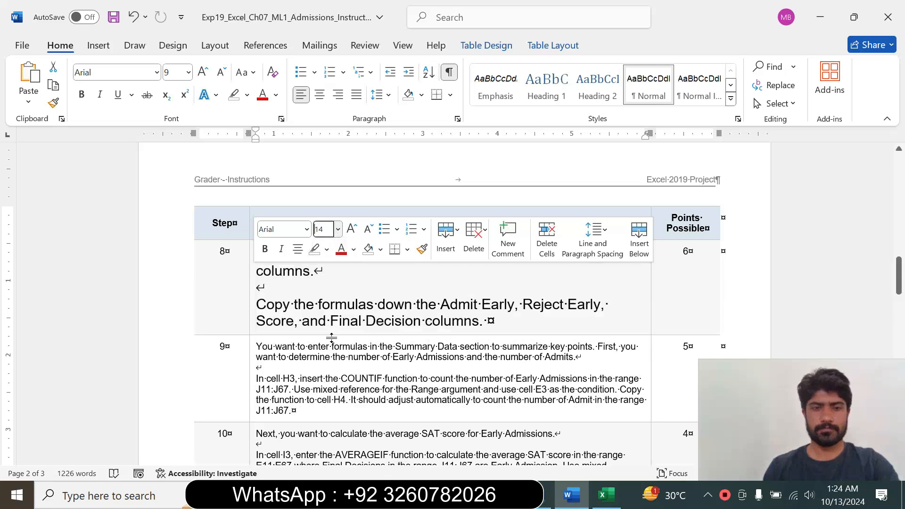
left_click(327, 250)
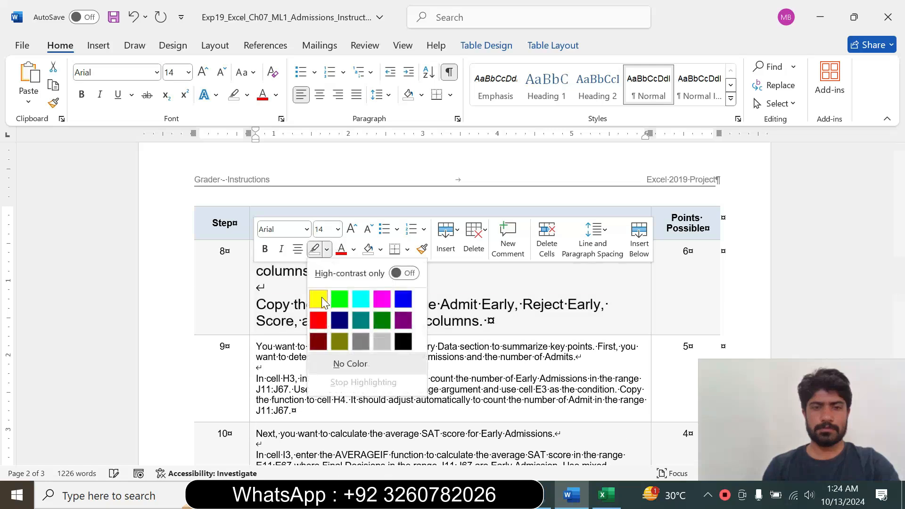
left_click(360, 299)
left_click(314, 304)
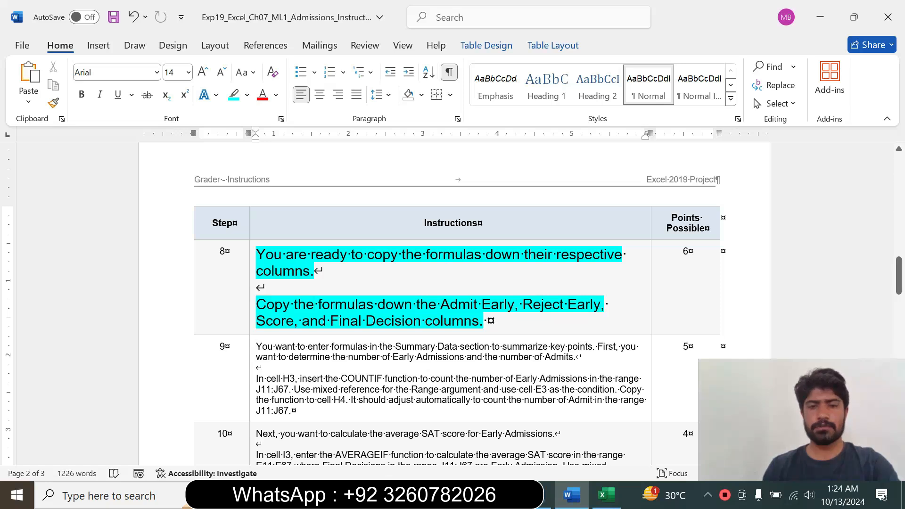
Switch to Excel, examine the row 11 formulas in the Admit Early, Reject Early, Score and Final Decision columns, and return to Word.
left_click(606, 495)
left_click_drag(897, 349, 878, 193)
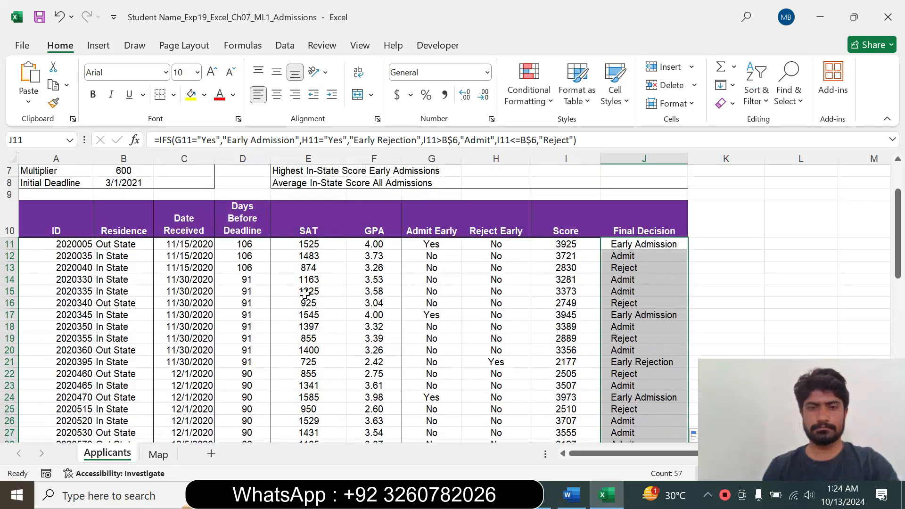
left_click(421, 245)
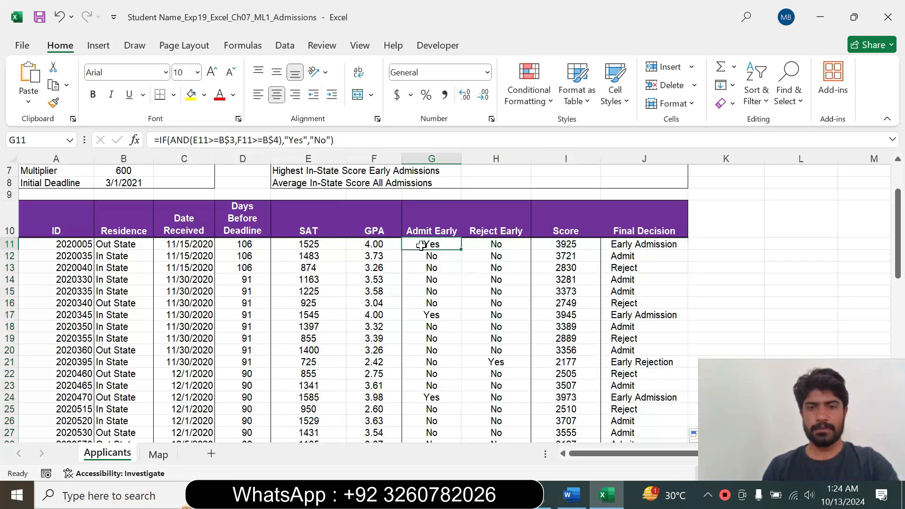
left_click(499, 246)
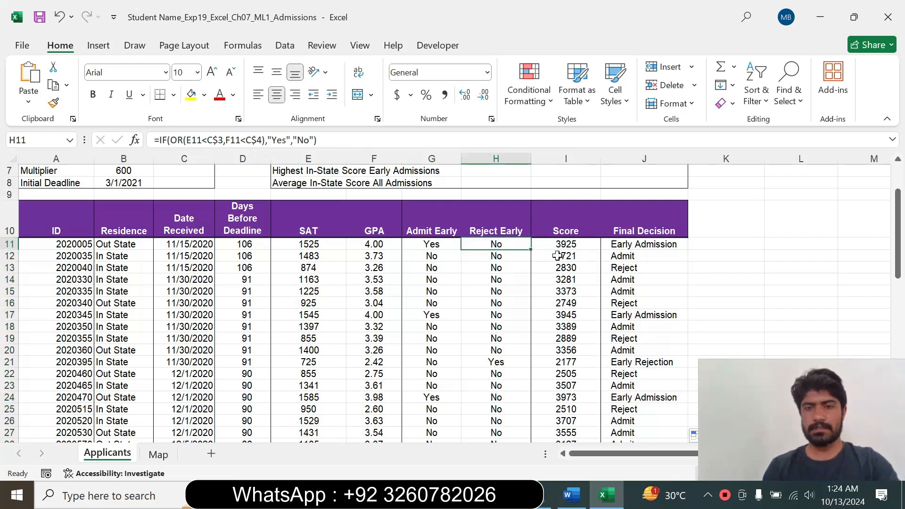
left_click(581, 246)
left_click(635, 240)
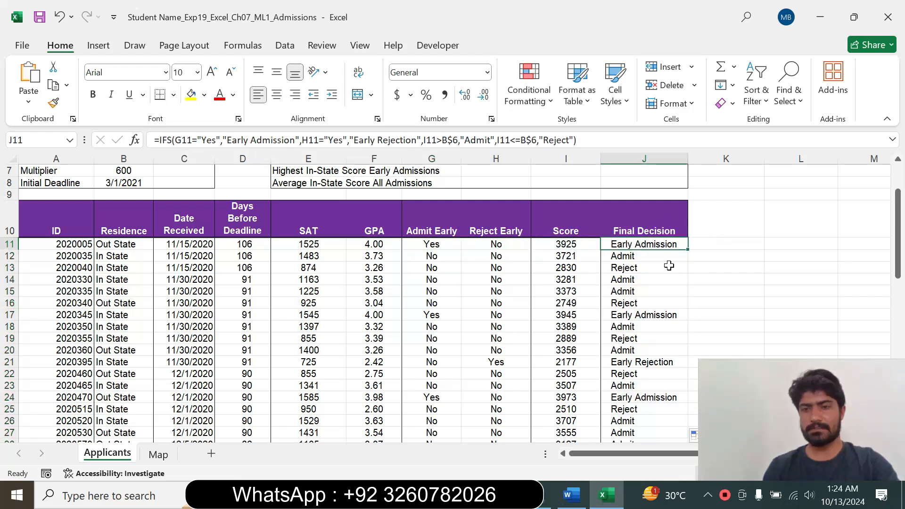
left_click(570, 497)
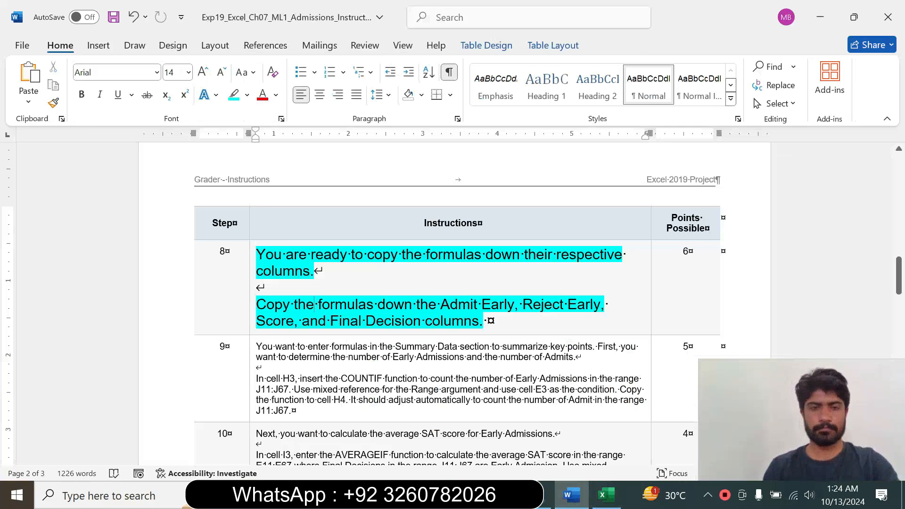
Set the step 8 instruction text back to 9 pt and remove its highlighting.
left_click(248, 314)
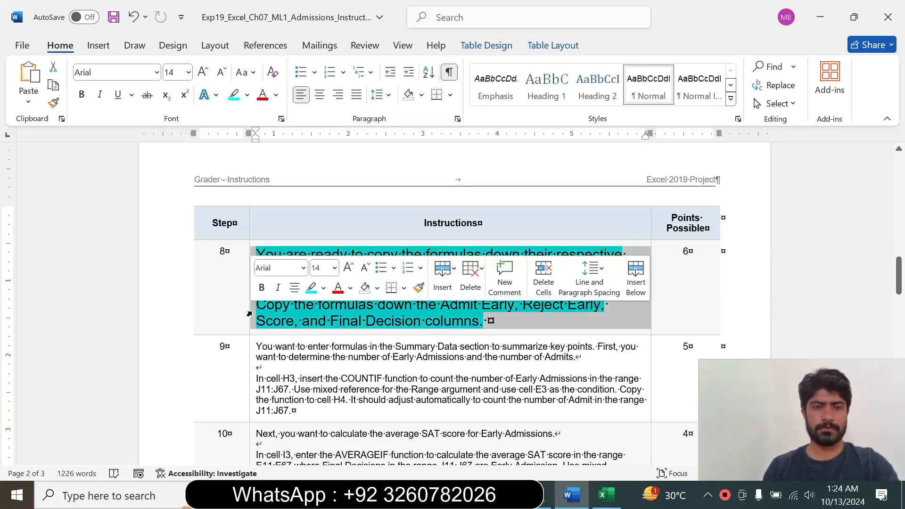
left_click(334, 268)
left_click(329, 29)
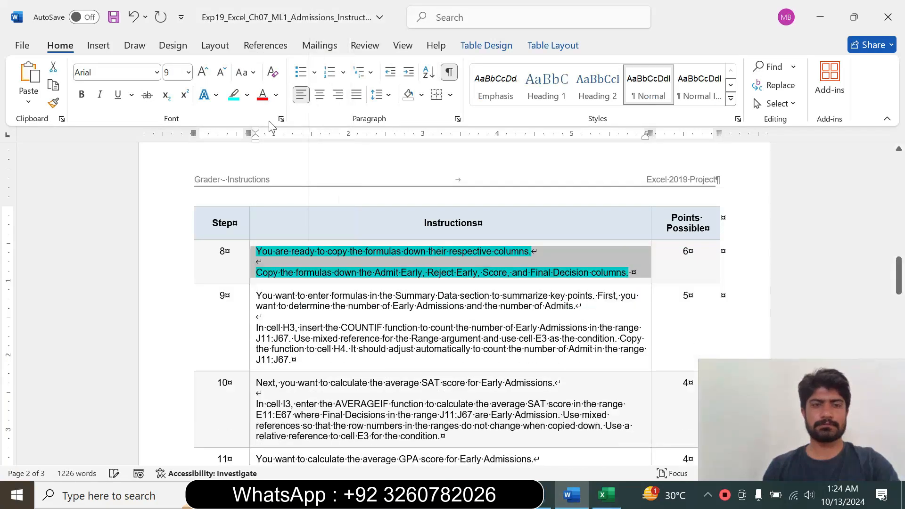
left_click(247, 95)
left_click(258, 208)
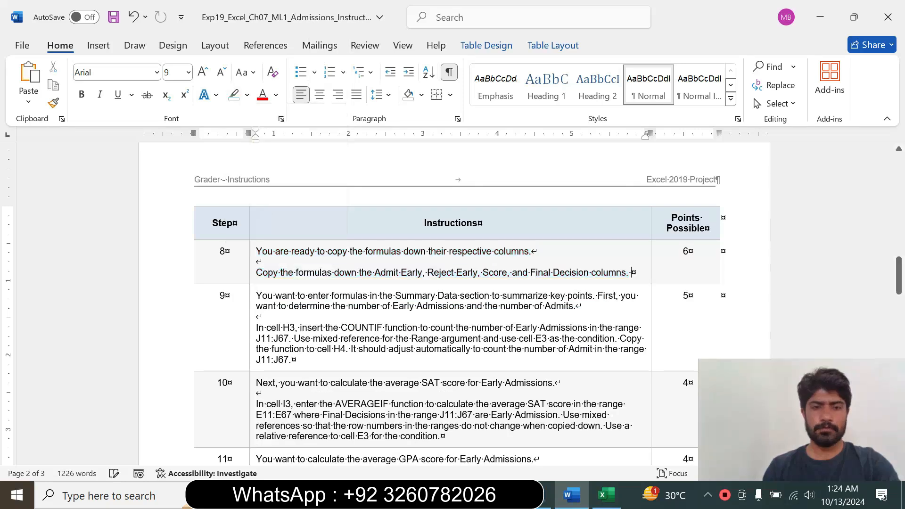
Enlarge the step 9 instruction text to 14 pt and highlight it in turquoise.
mouse_move(899, 284)
left_mouse_down()
mouse_move(900, 315)
mouse_move(899, 283)
left_mouse_up()
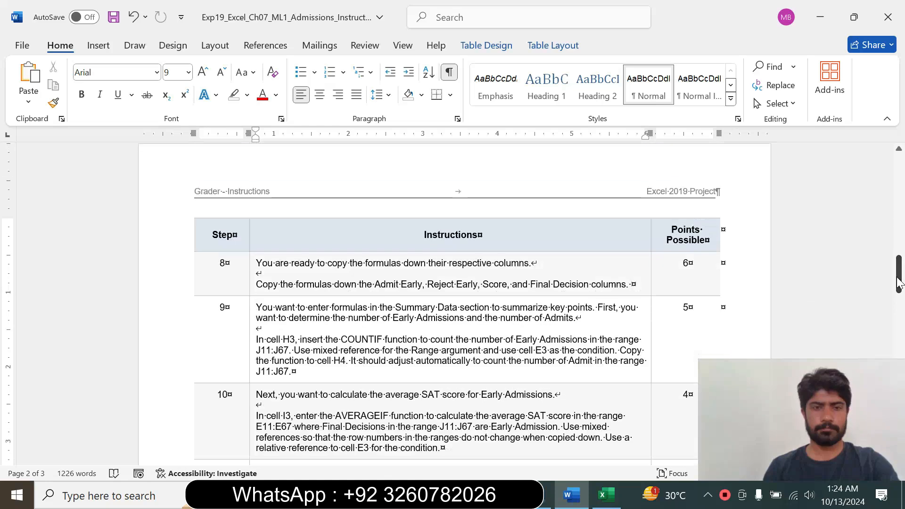
left_click(254, 335)
left_click(338, 288)
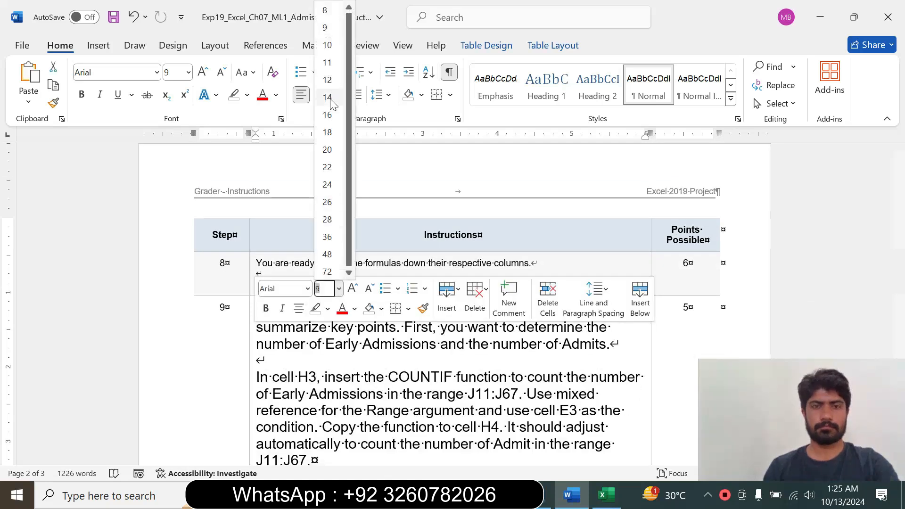
left_click(332, 98)
left_click(246, 94)
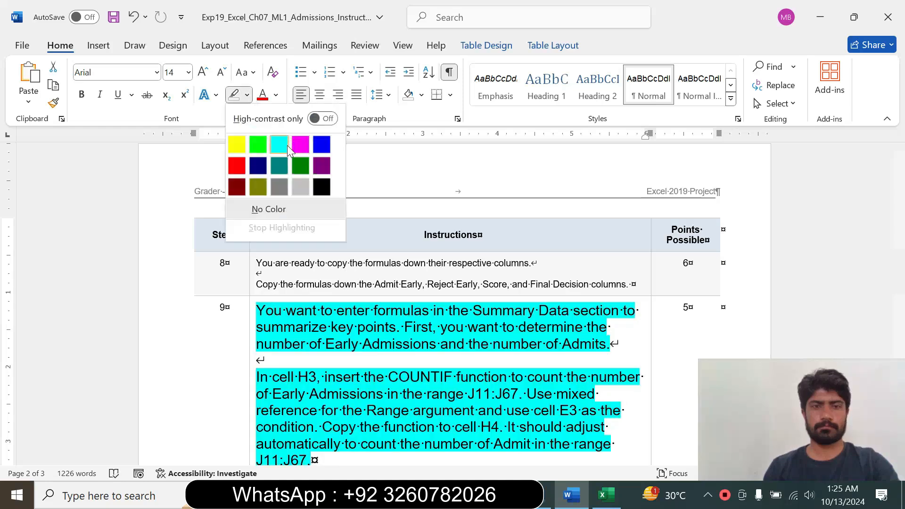
left_click(287, 149)
Read the step 9 instruction on inserting a COUNTIF function in cell H3, selecting its sentences as you go.
left_click_drag(899, 275, 899, 281)
left_click_drag(261, 274, 318, 324)
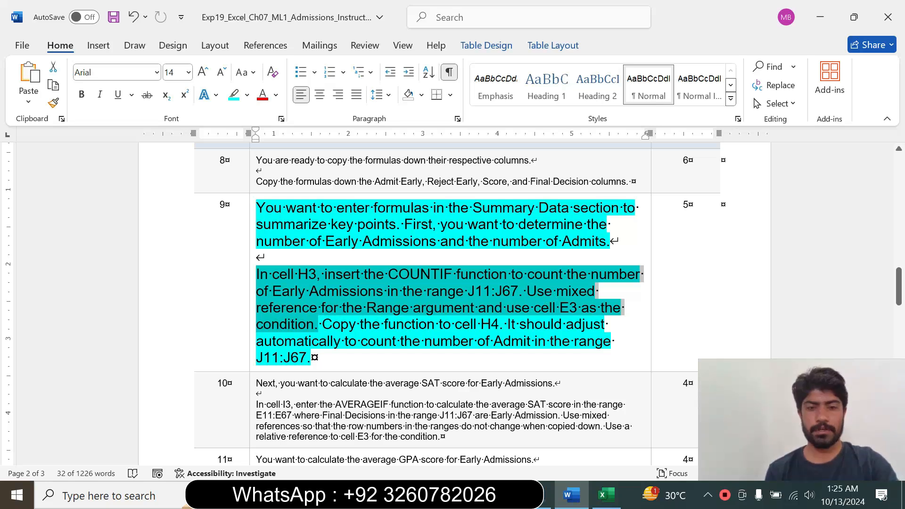
left_click(321, 325)
left_click_drag(319, 325, 386, 291)
left_click(270, 280)
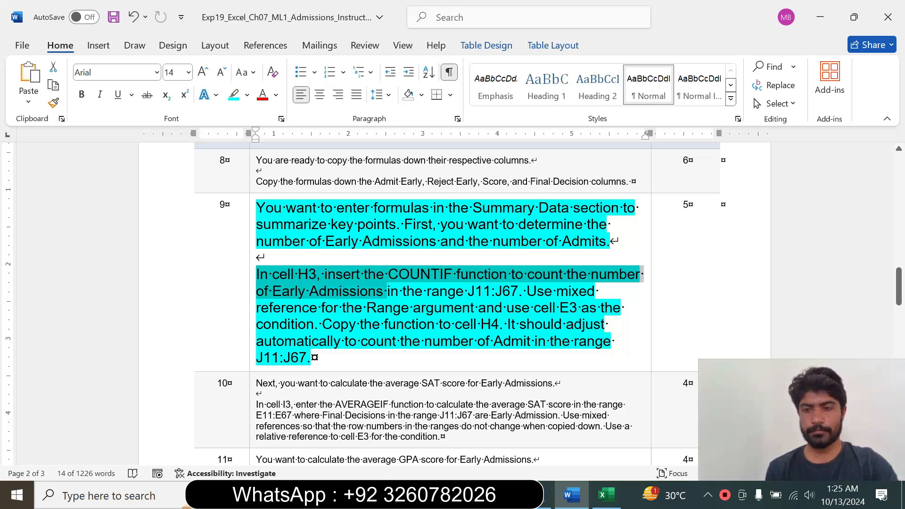
Switch to Excel, select the Early Admission count cell H3, and return to Word to recheck the COUNTIF range instruction.
left_click(605, 494)
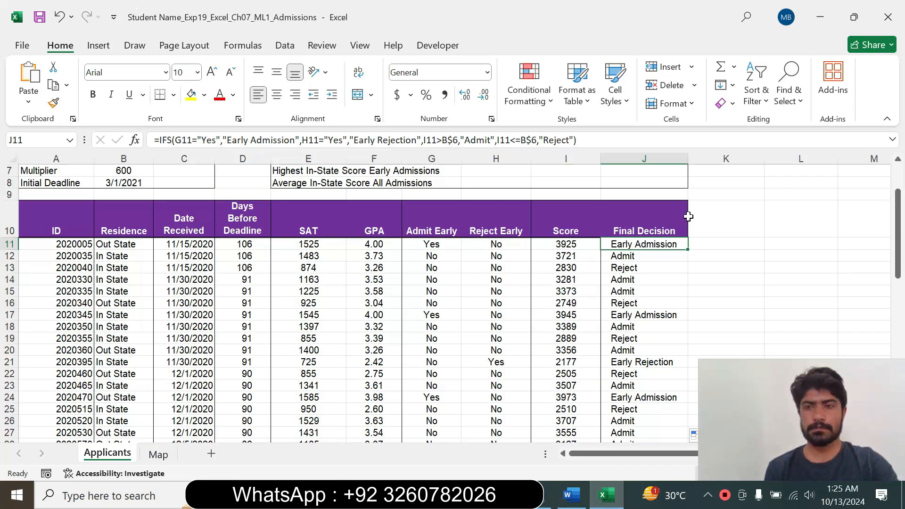
left_click_drag(898, 234, 898, 210)
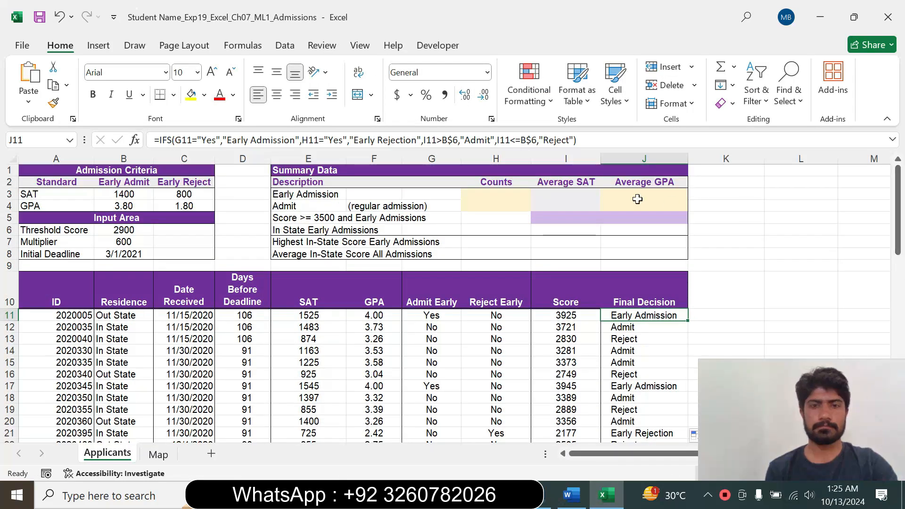
left_click(500, 194)
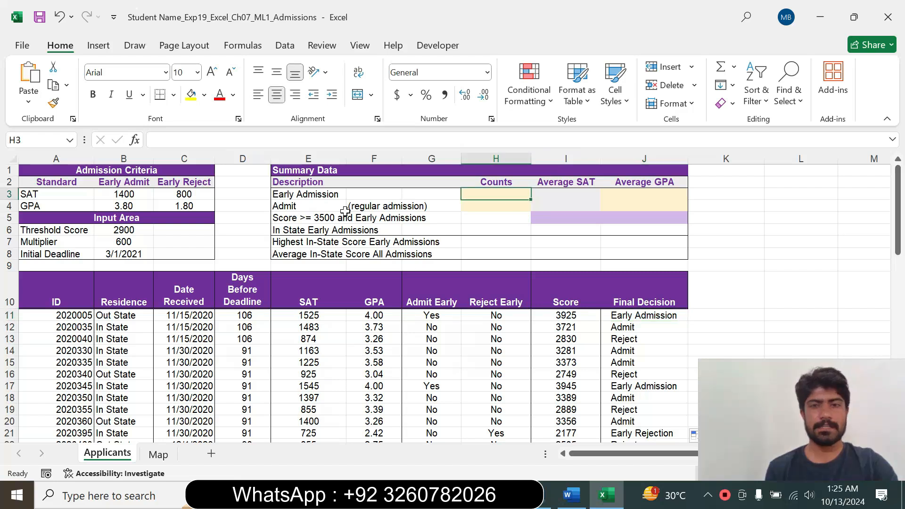
left_click(570, 494)
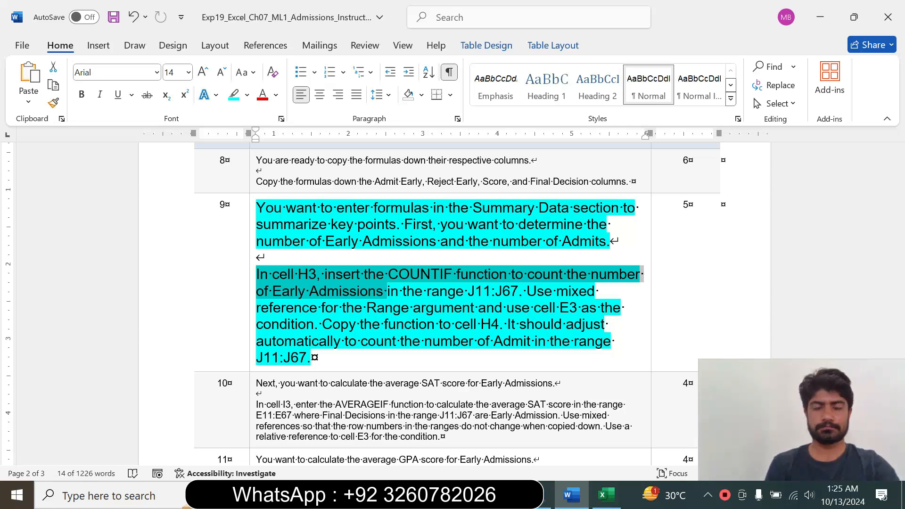
left_click_drag(521, 292, 301, 263)
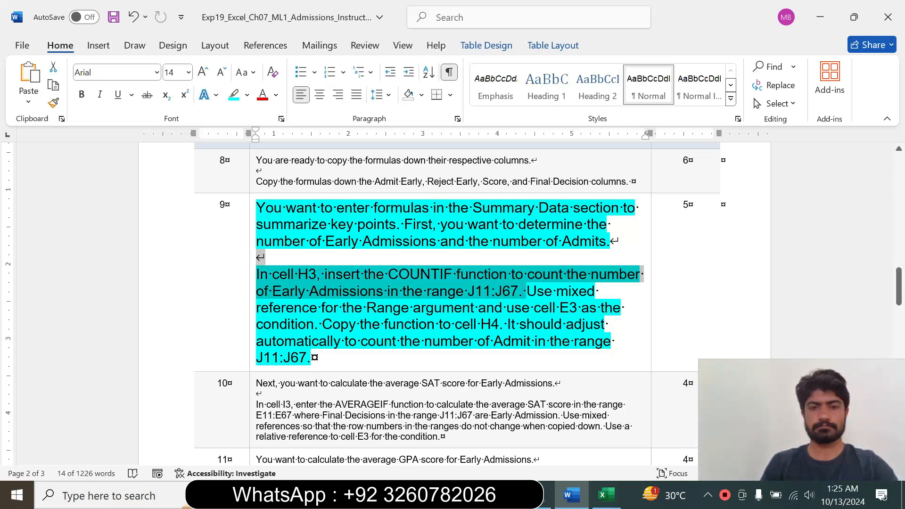
Return to Excel, start a COUNTIF function in cell H3 and open its Function Arguments dialog, glancing at the Word instructions if needed.
left_click(605, 495)
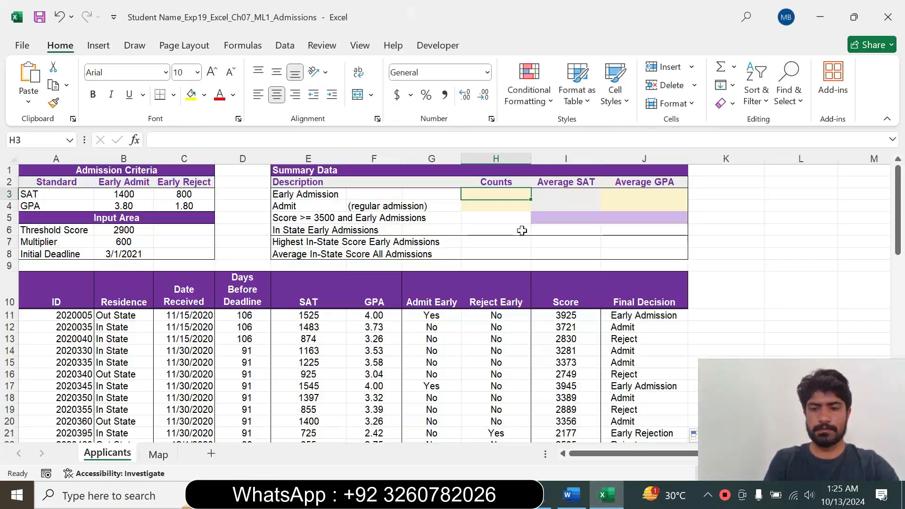
type("=")
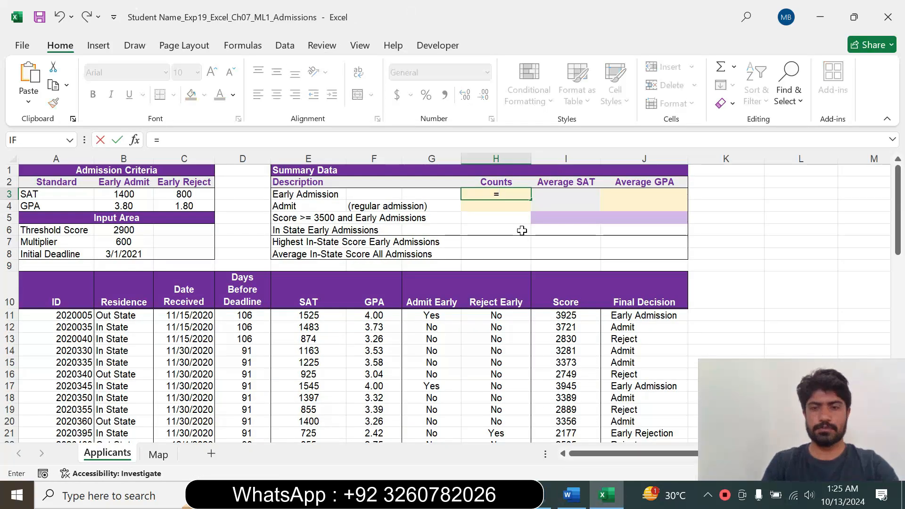
left_click(571, 496)
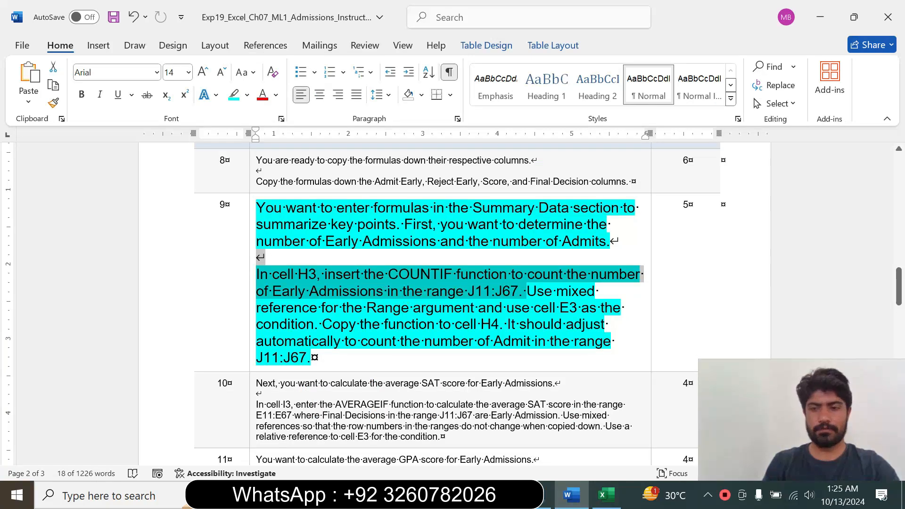
left_click(605, 495)
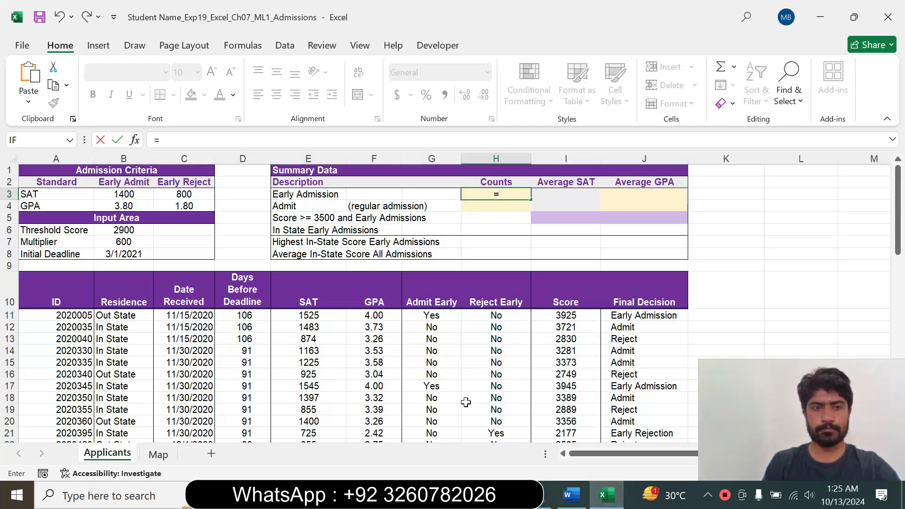
type("count")
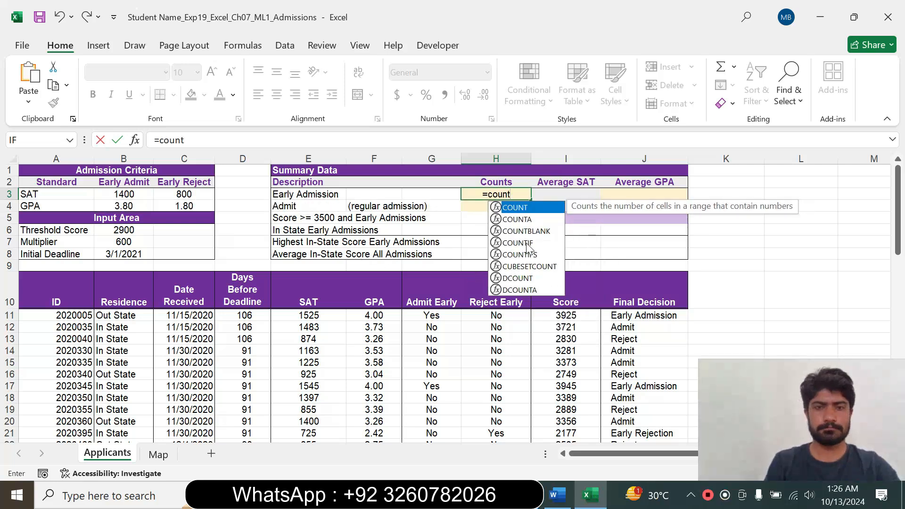
double_click(517, 243)
key("ctrl+a")
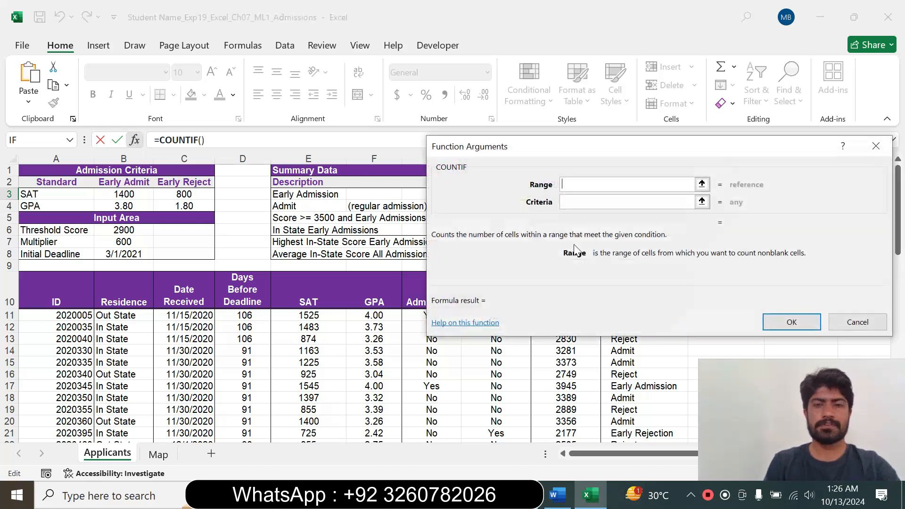
Recheck step 9 in Word, return to Excel and set the COUNTIF range to the Final Decision cells J11:J67.
left_click(558, 495)
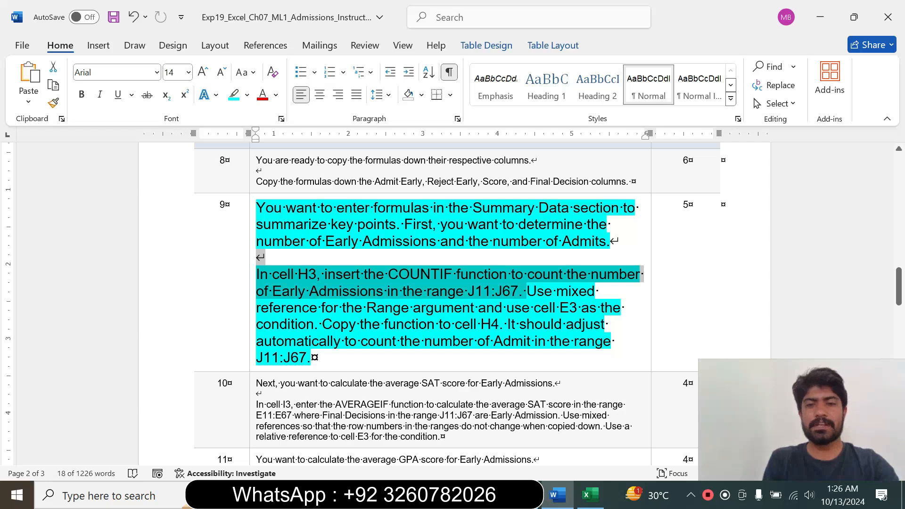
left_click(589, 495)
left_click_drag(576, 164, 510, 84)
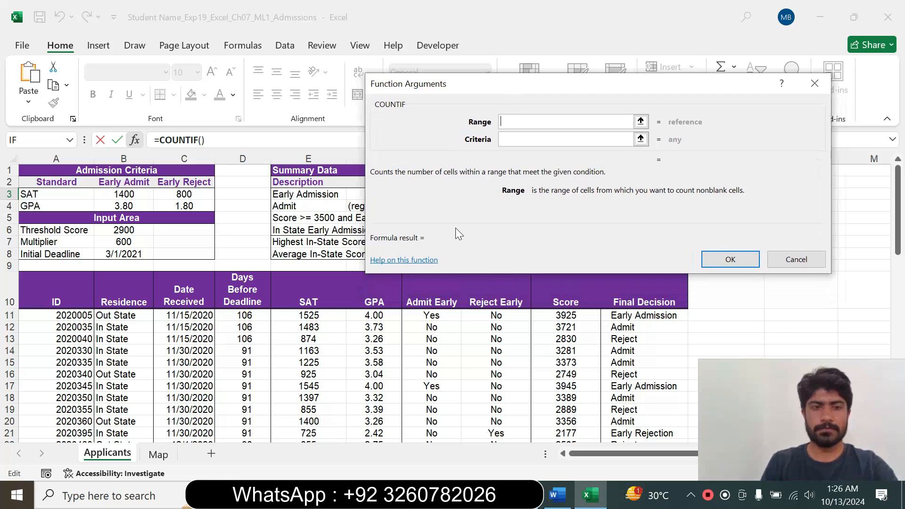
left_click_drag(446, 92, 162, 137)
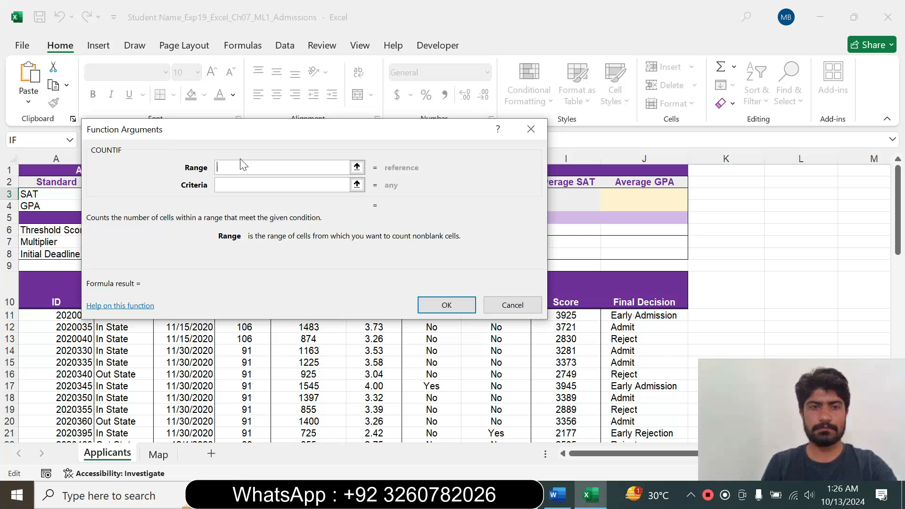
left_click(652, 315)
left_click_drag(652, 315, 629, 422)
Check the condition cell in Word's step 9, set the COUNTIF criteria to E3 in Excel, and confirm the function.
left_click(280, 184)
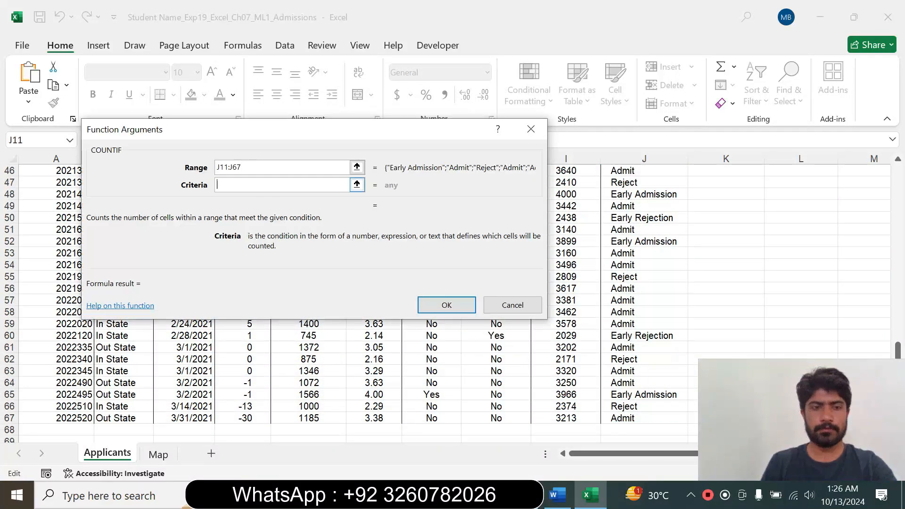
left_click_drag(276, 131, 406, 255)
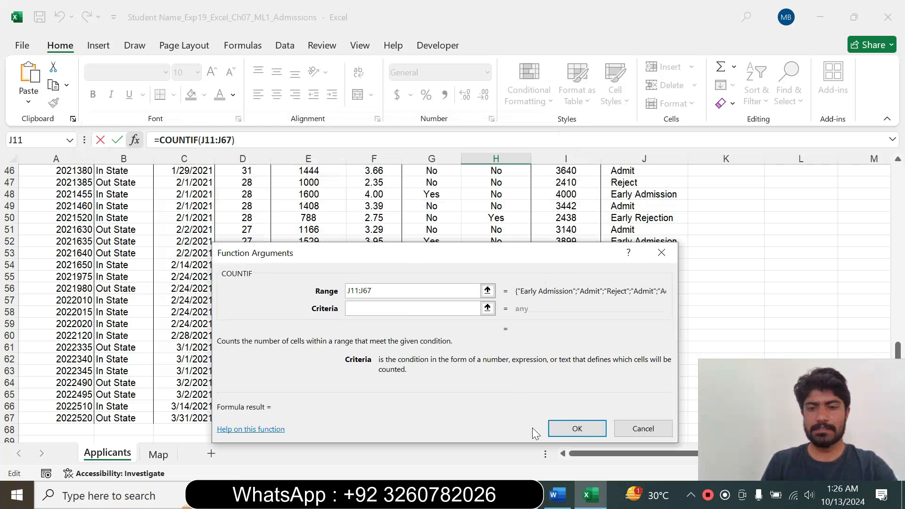
left_click(557, 495)
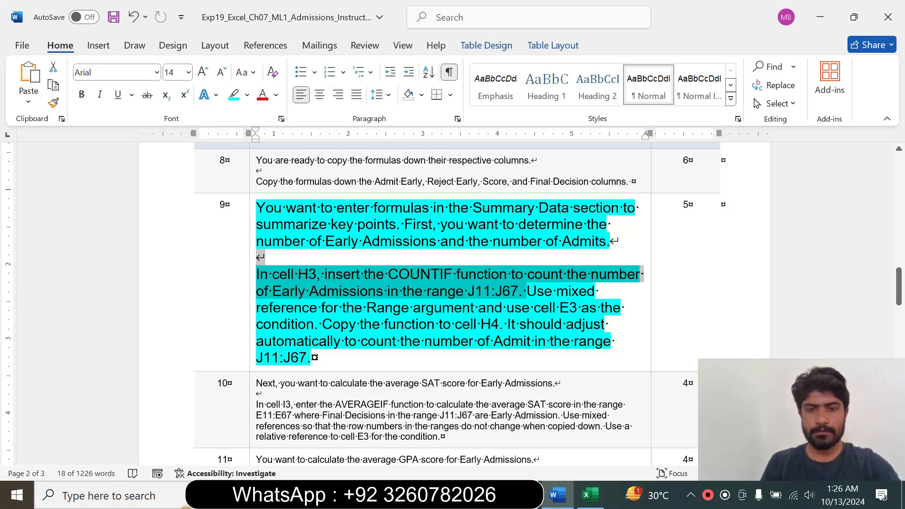
left_click_drag(414, 308, 581, 310)
left_click(589, 495)
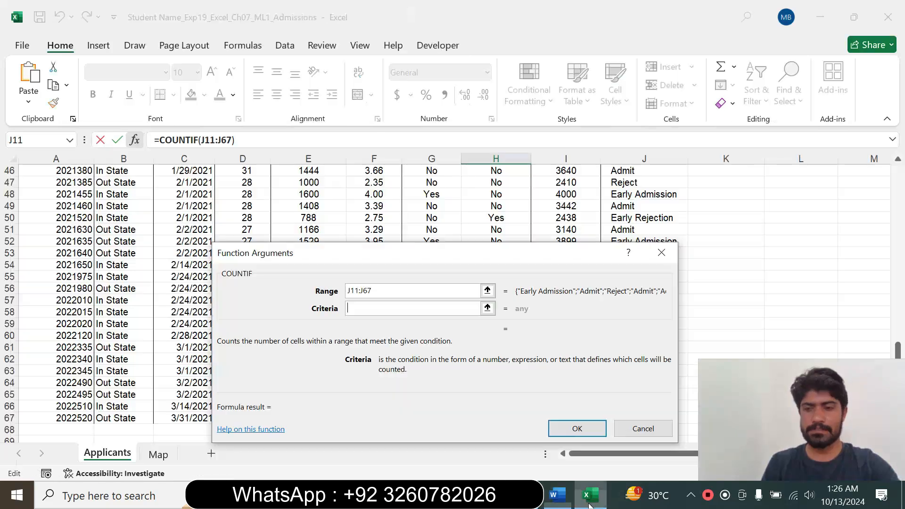
left_click_drag(899, 343, 881, 190)
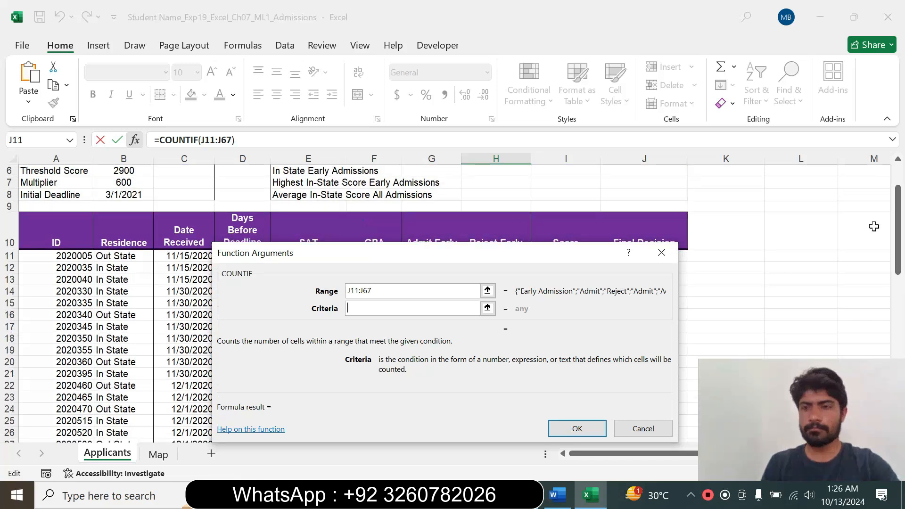
left_click_drag(897, 231, 896, 210)
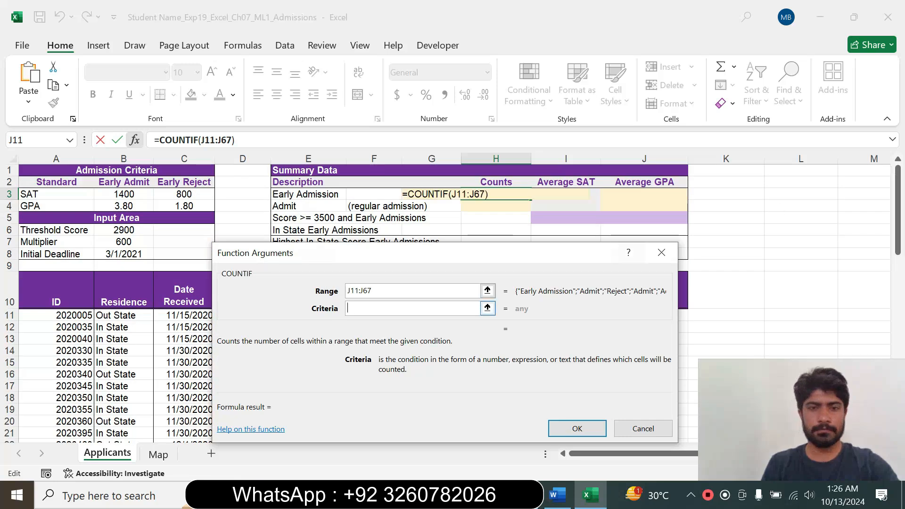
left_click(301, 206)
left_click(315, 193)
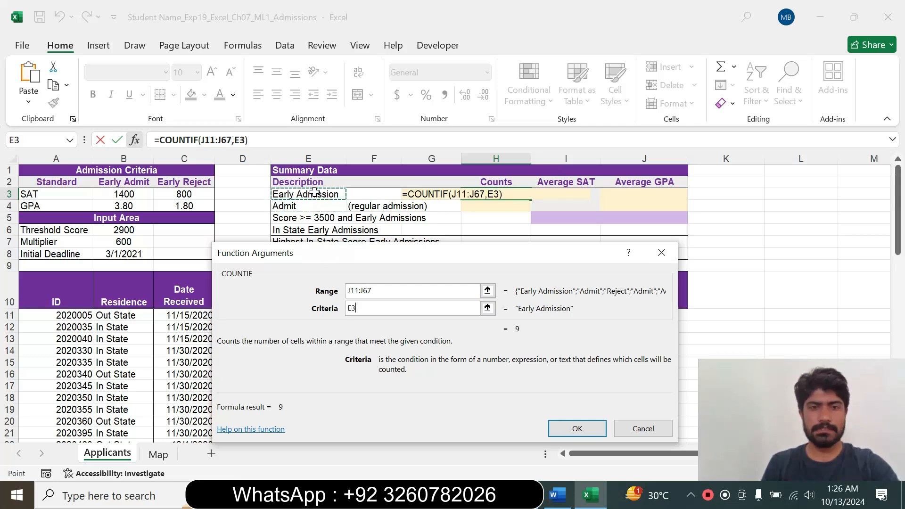
left_click(572, 424)
Switch to Word and read the part of step 9 about copying the function to cell H4.
left_click(567, 502)
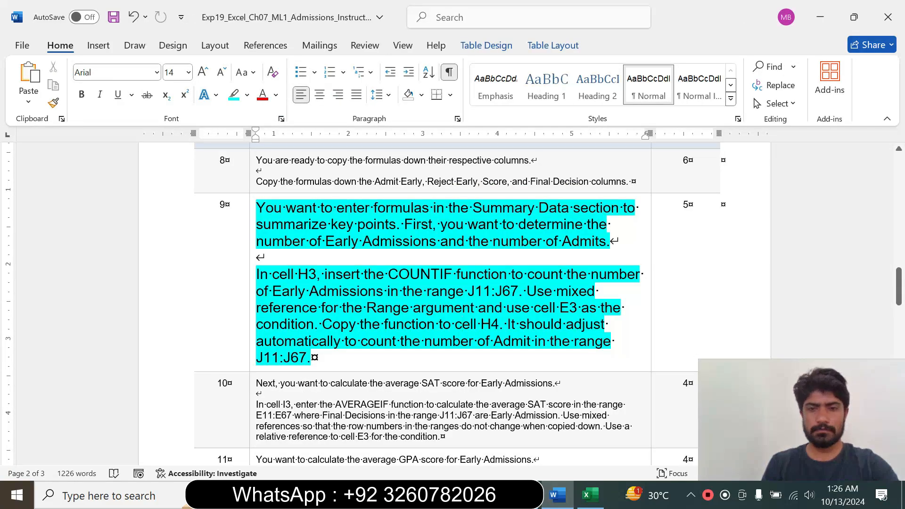
left_click_drag(333, 324, 499, 324)
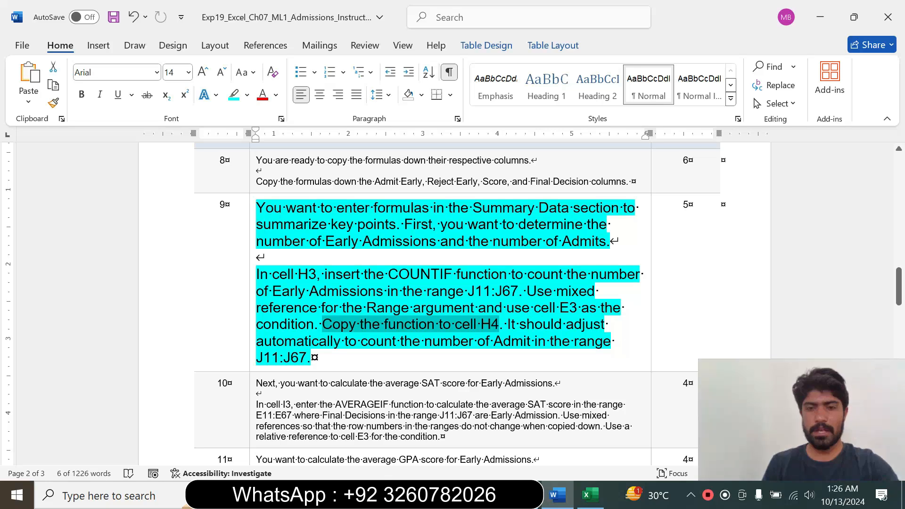
left_click_drag(263, 359, 308, 359)
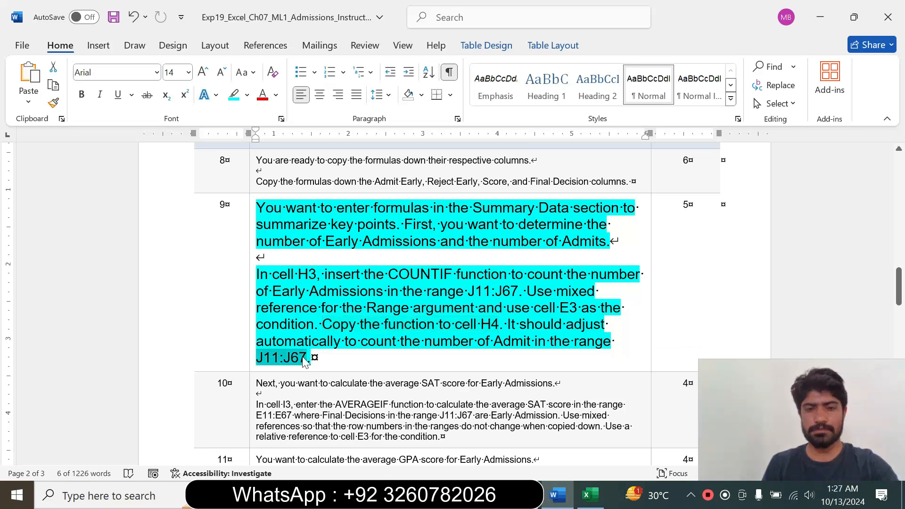
left_click(334, 362)
left_click_drag(332, 324, 499, 324)
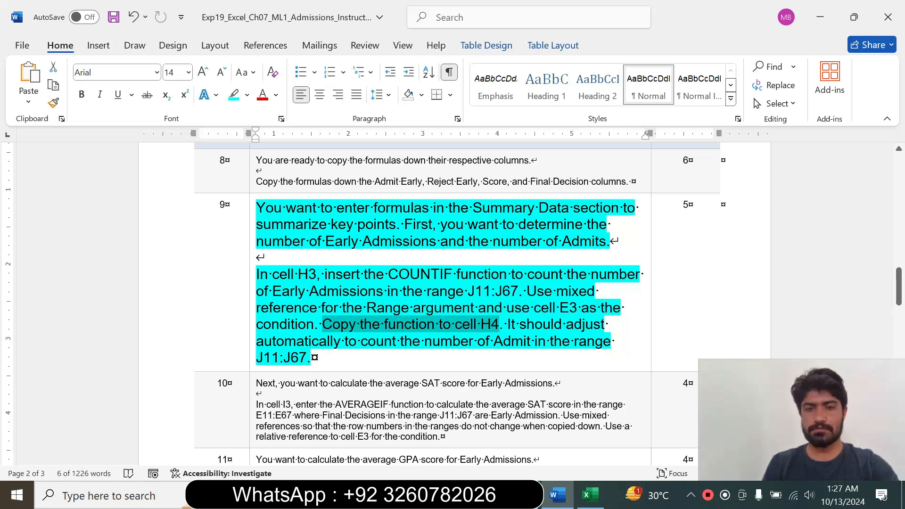
Return to Excel, copy the COUNTIF formula from H3 down to H4 and inspect the copied formula.
left_click(590, 495)
left_click_drag(532, 200, 524, 216)
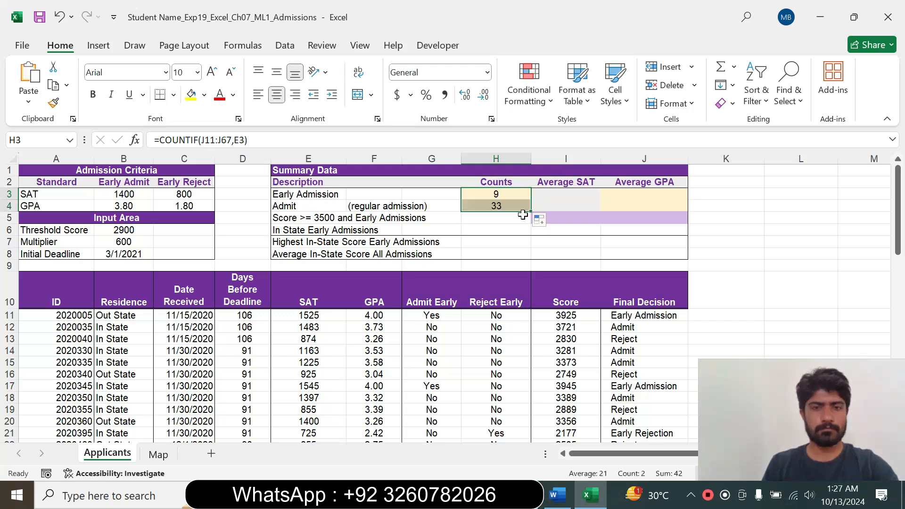
left_click(501, 204)
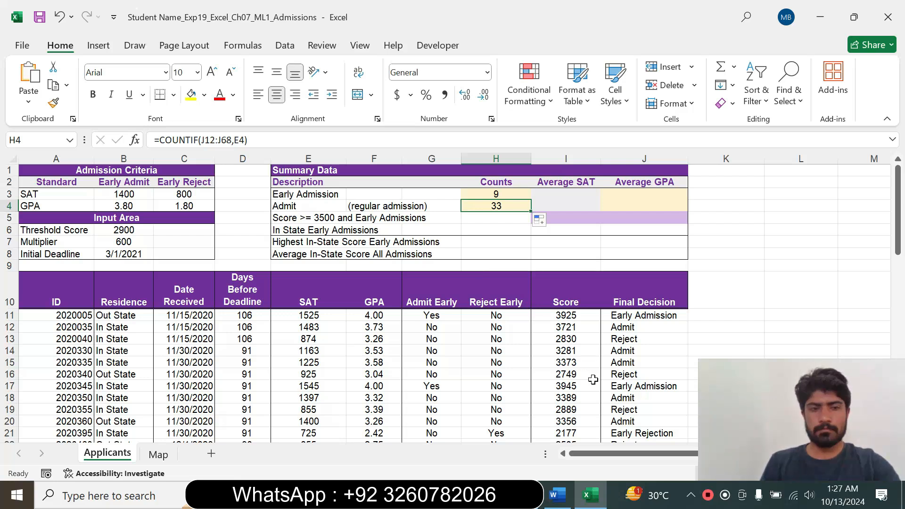
Switch to the Word instructions, reset step 9's text to 9 pt and remove its highlighting.
left_click(560, 504)
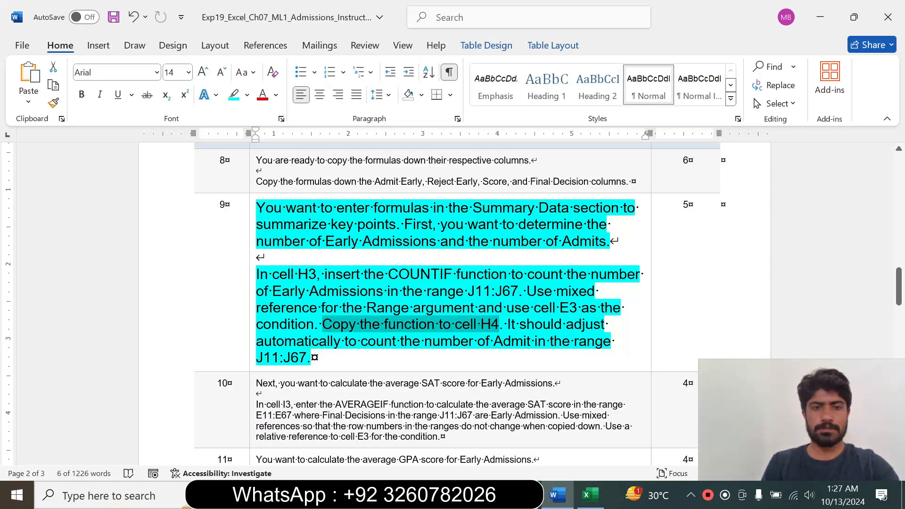
left_click(252, 324)
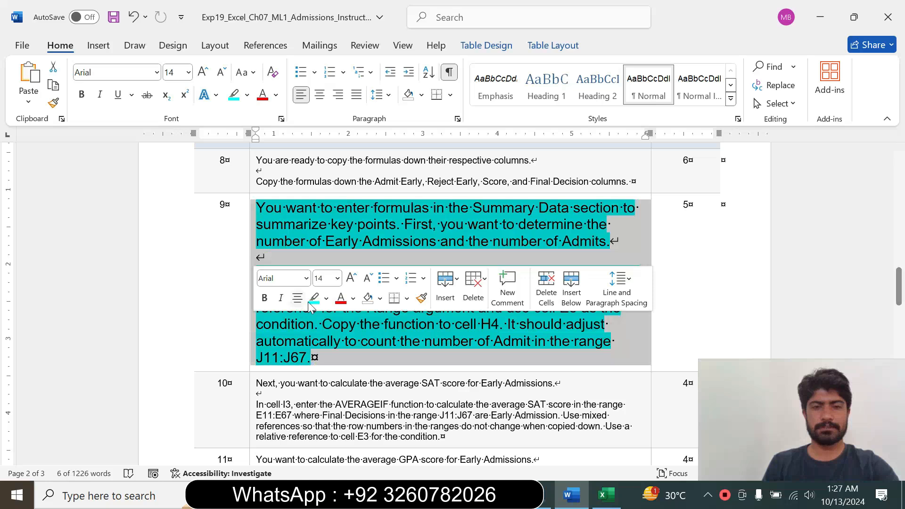
left_click(338, 279)
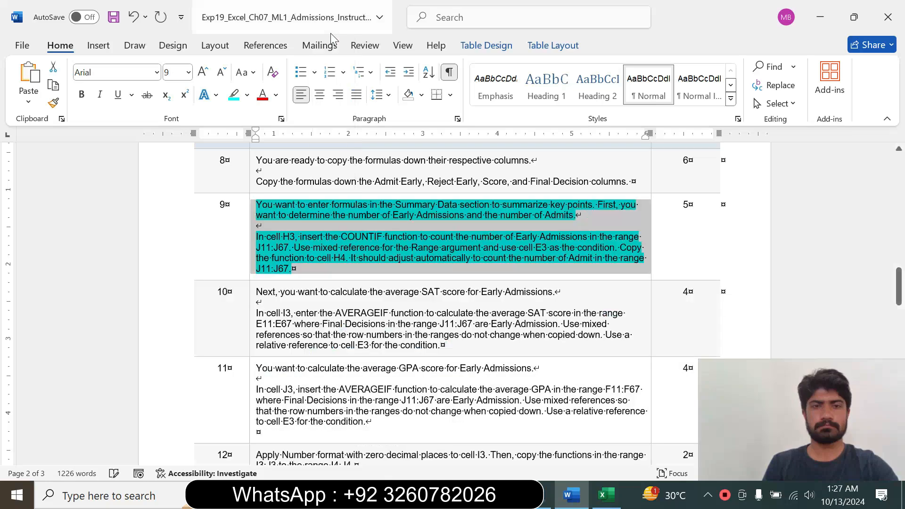
left_click(323, 27)
left_click(247, 95)
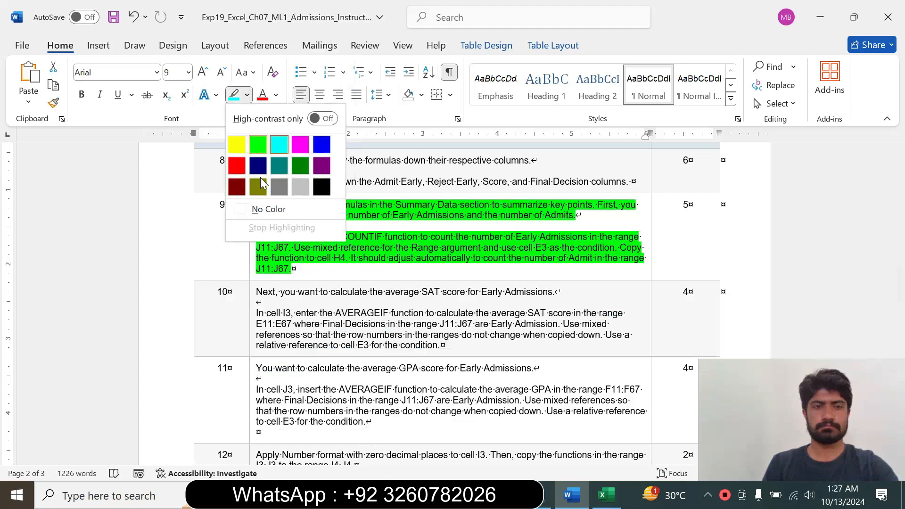
left_click(266, 207)
Enlarge step 10's instruction text to 14 pt and highlight it in cyan.
left_click_drag(898, 287, 900, 298)
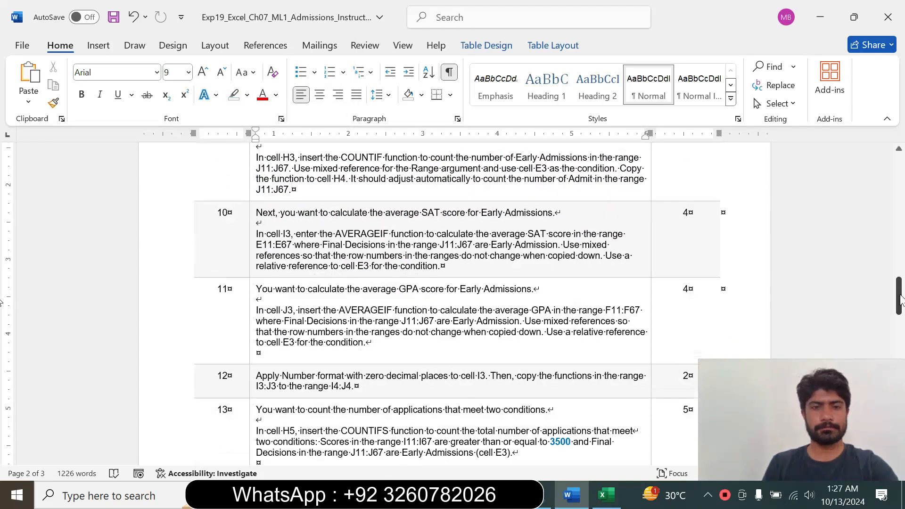
left_click(250, 248)
left_click(336, 201)
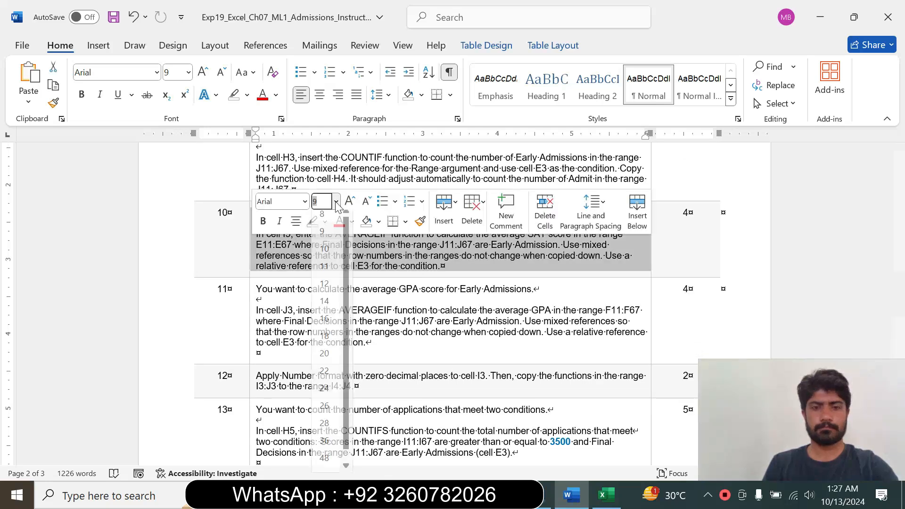
left_click(325, 307)
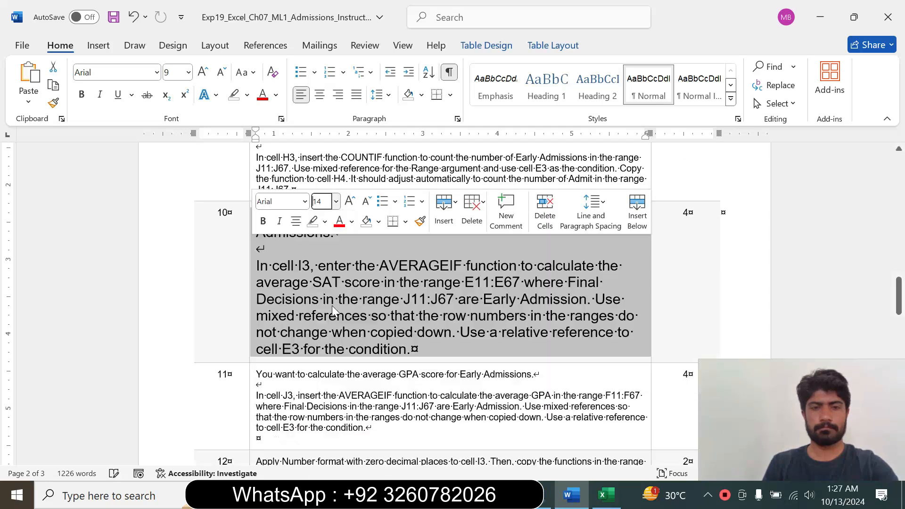
left_click(325, 221)
left_click(359, 271)
Read step 10's AVERAGEIF instructions for cell I3 and copy the sentence giving the function's ranges.
left_click(310, 266)
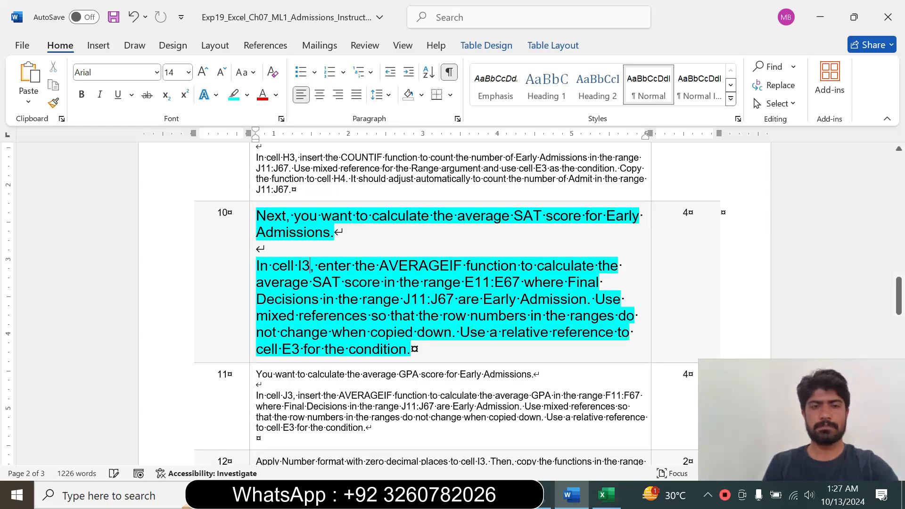
left_click_drag(256, 267, 458, 333)
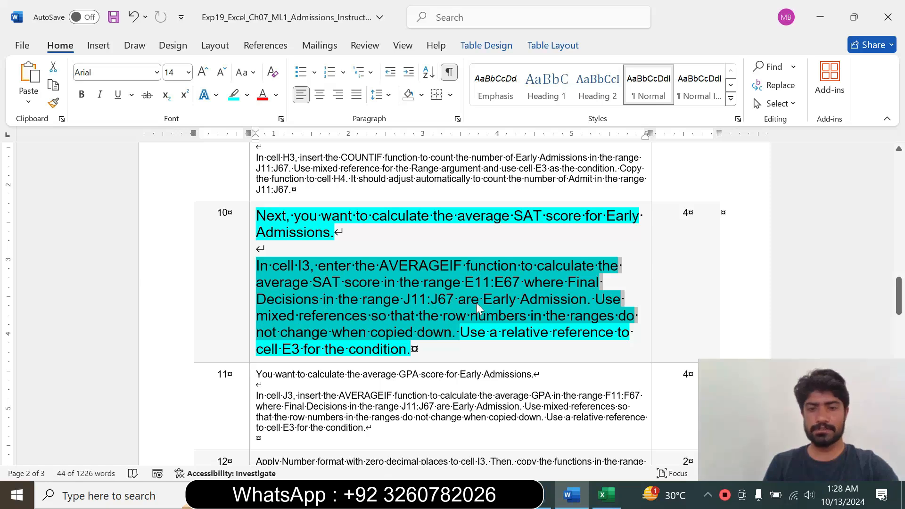
left_click(594, 301)
left_click_drag(594, 302, 256, 266)
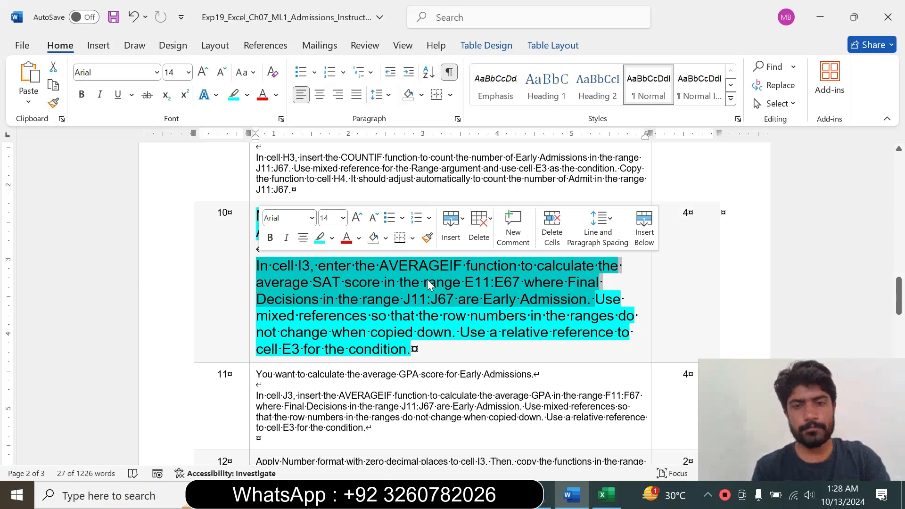
key("ctrl+c")
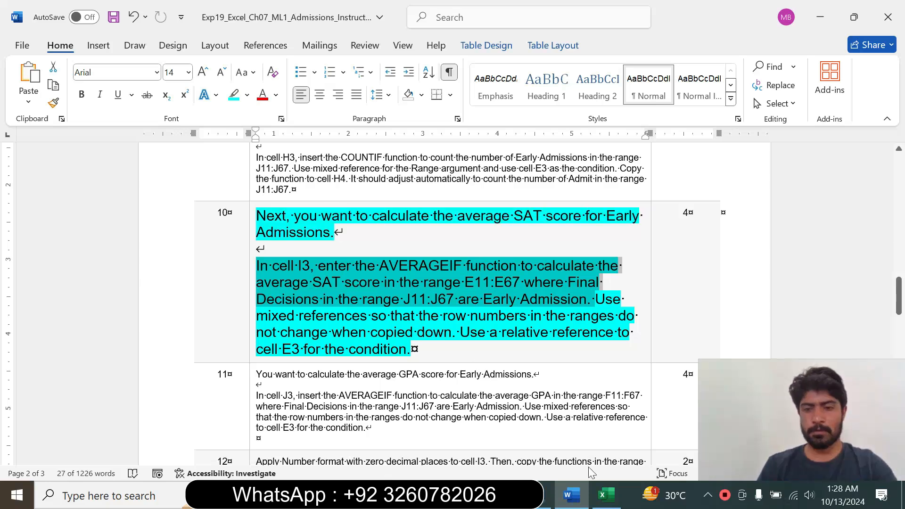
Switch to Excel, recheck step 10 in Word, and start an AVERAGEIF formula in cell I3.
left_click(605, 495)
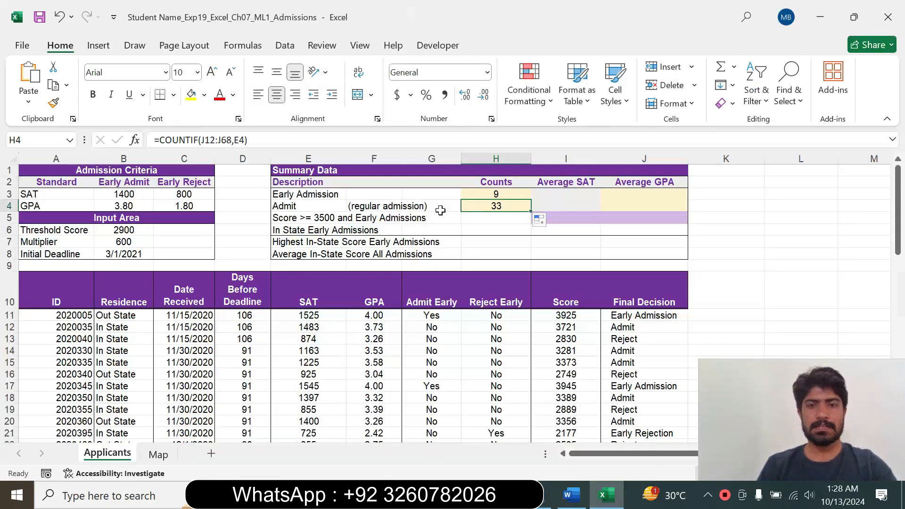
left_click(565, 193)
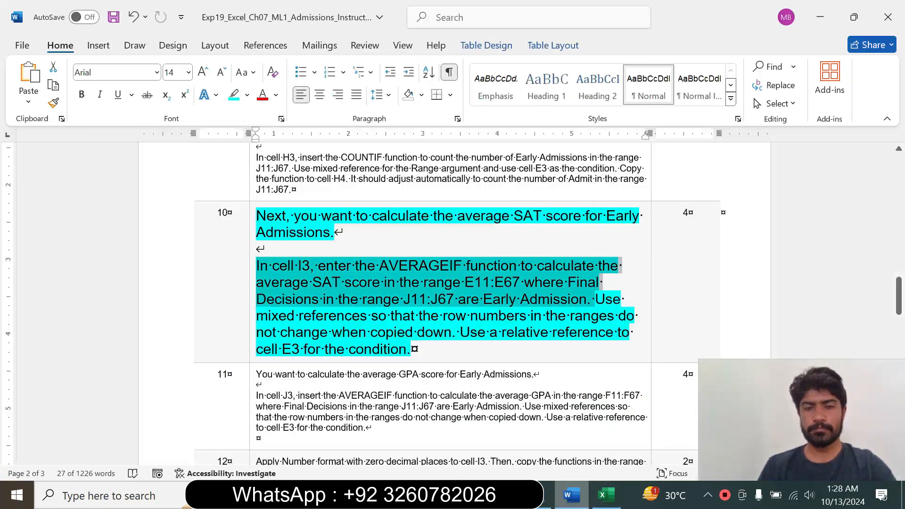
left_click(572, 495)
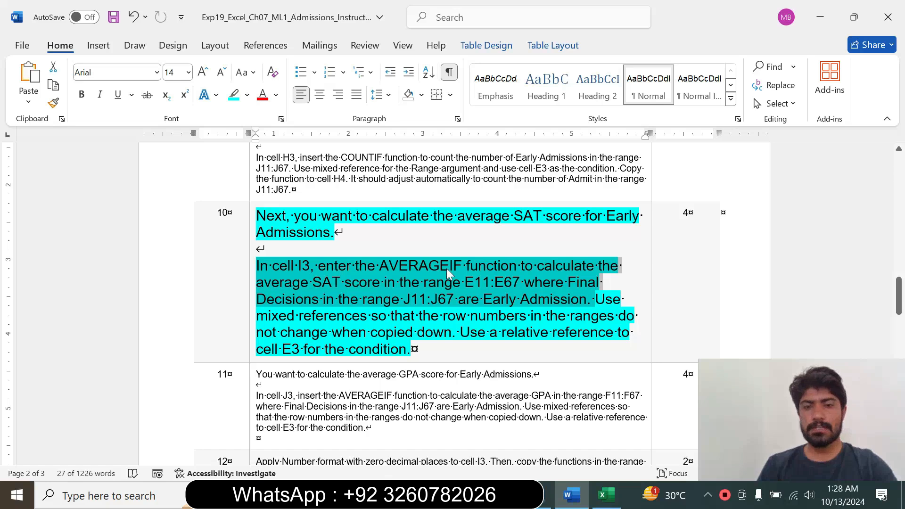
left_click(605, 495)
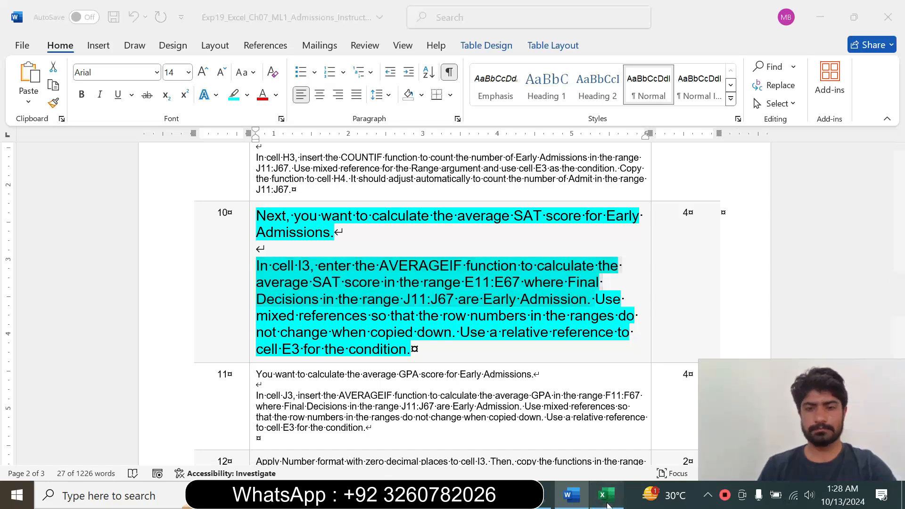
type("=")
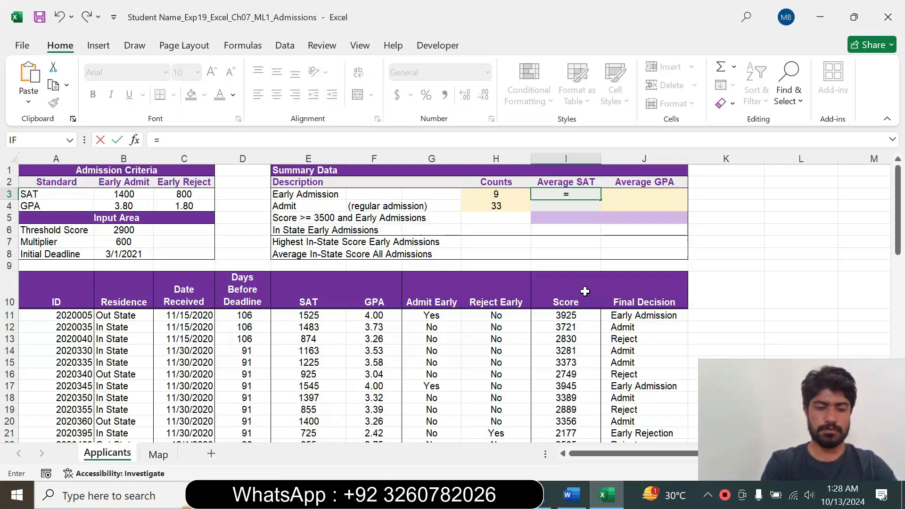
type("aver")
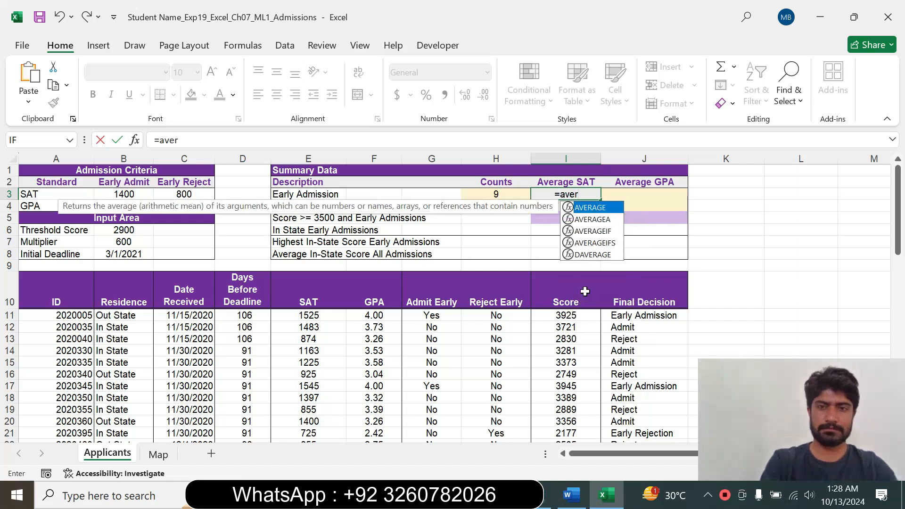
double_click(611, 233)
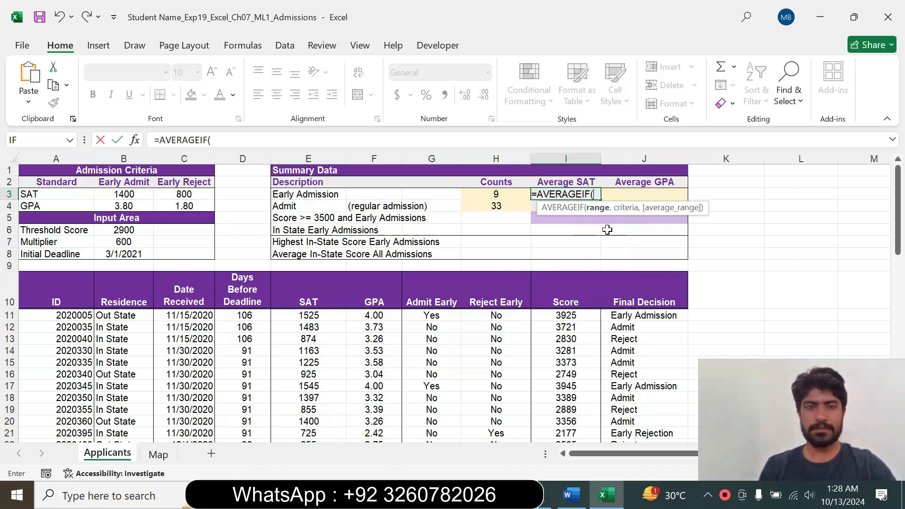
Recheck the ranges in Word's step 10, return to Excel and open the function arguments for AVERAGEIF.
left_click(583, 498)
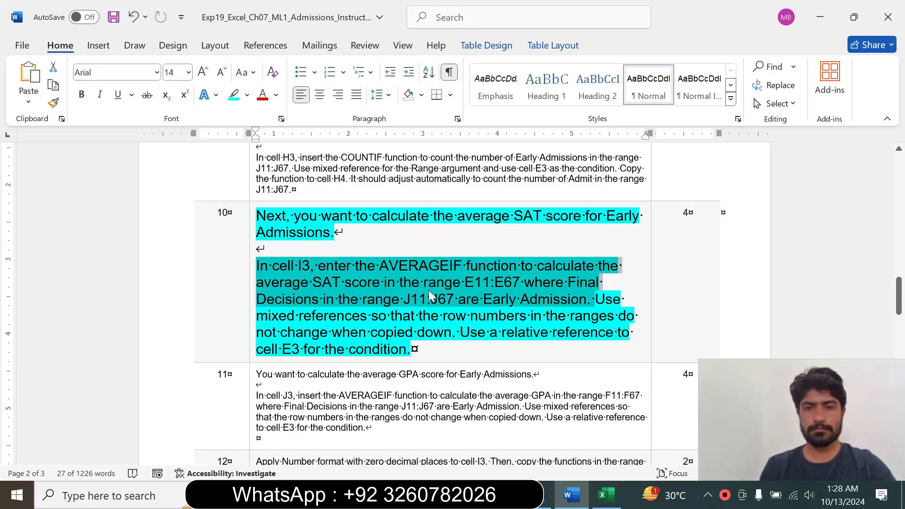
left_click(606, 495)
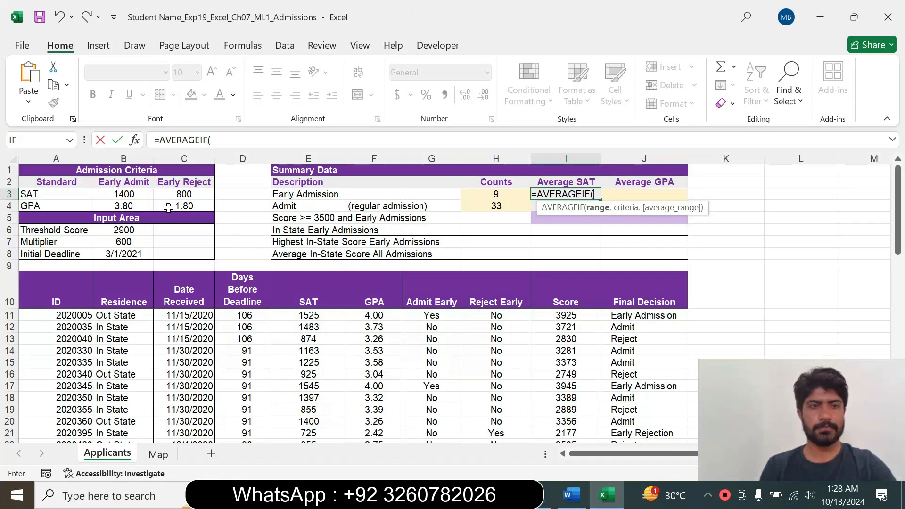
left_click(135, 140)
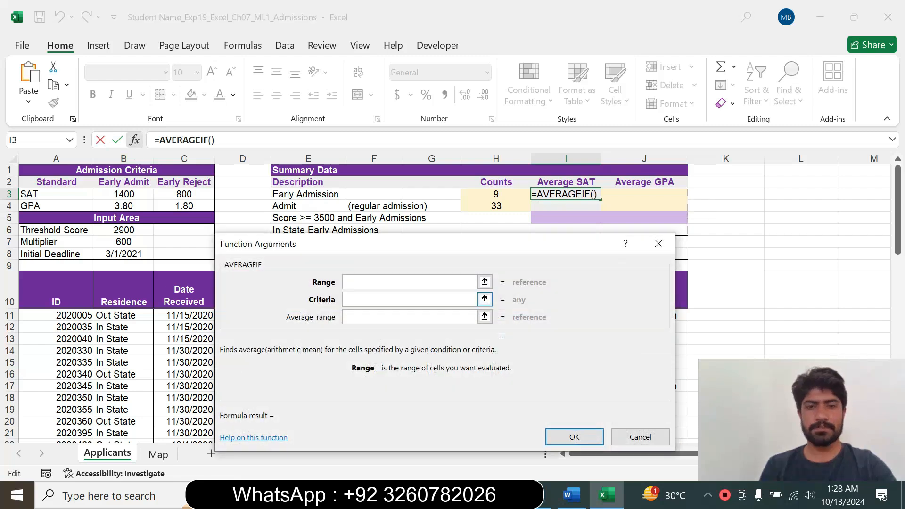
Recheck step 10 in Word, return to Excel and set the AVERAGEIF range to the Final Decision cells J11:J67.
left_click(572, 494)
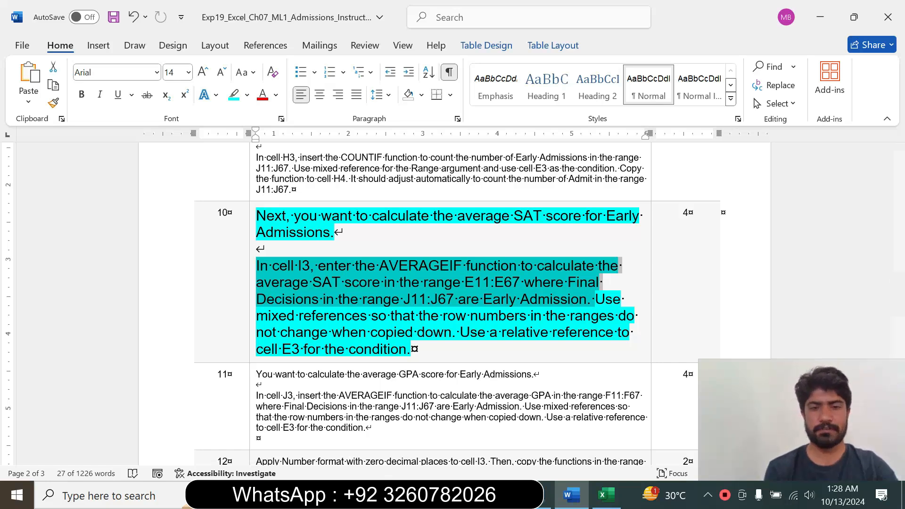
left_click(607, 494)
left_click_drag(414, 251, 625, 76)
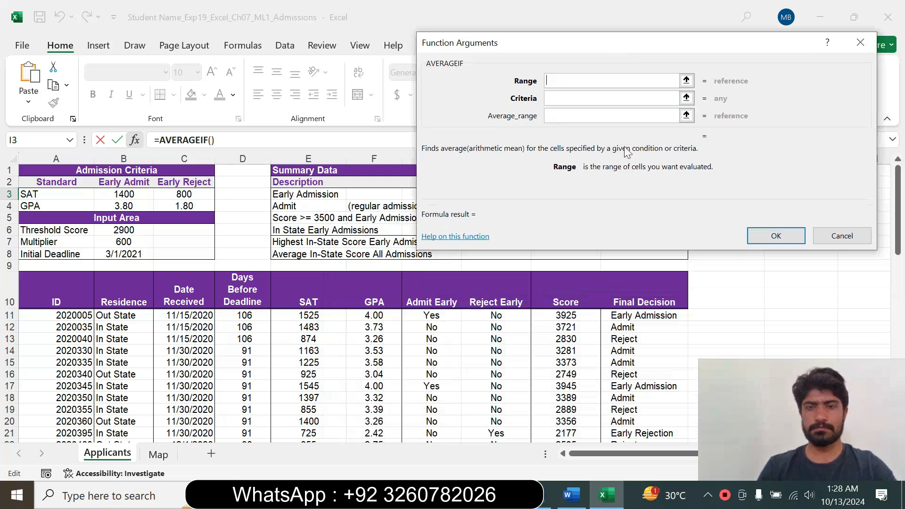
left_click_drag(566, 38, 137, 200)
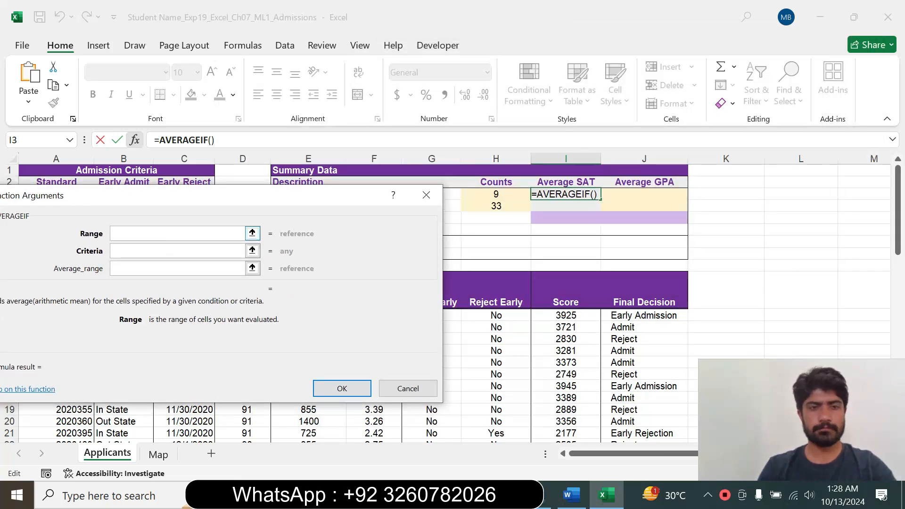
left_click_drag(631, 315, 630, 452)
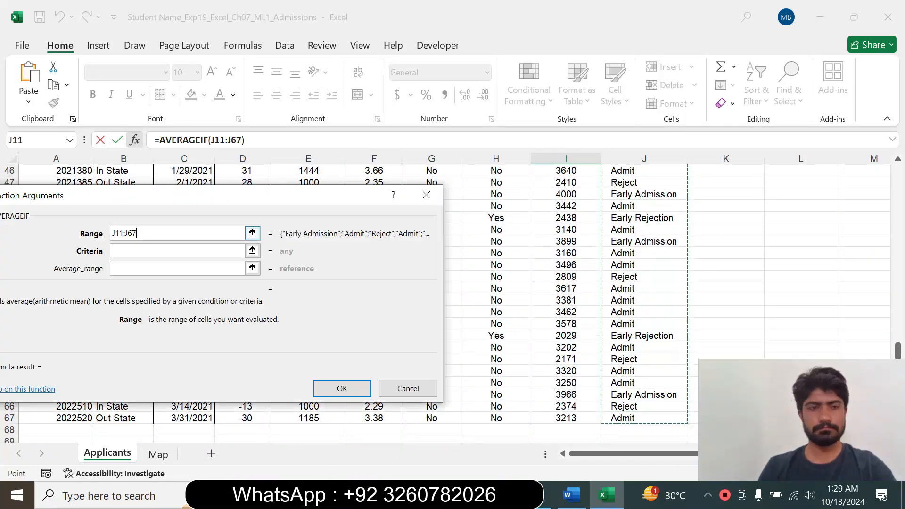
key("Tab")
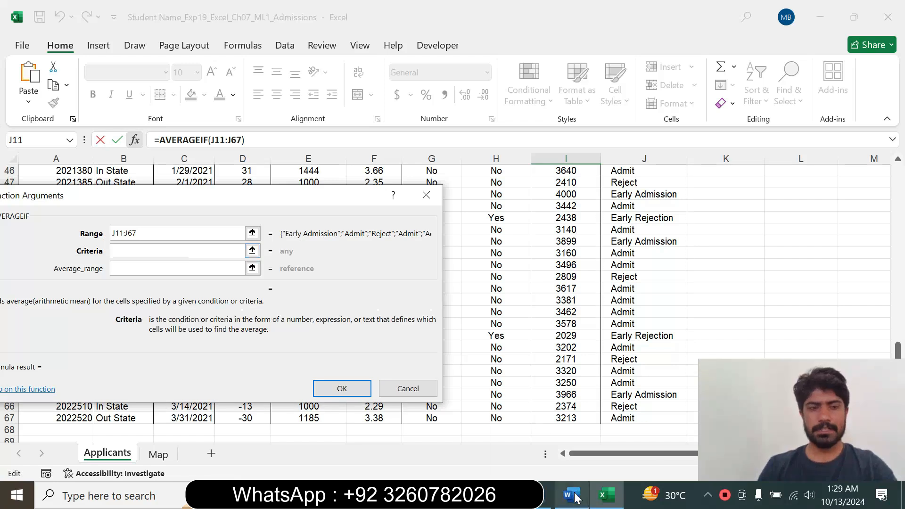
Convert the AVERAGEIF range to the mixed reference J$11:J$67.
left_click(184, 233)
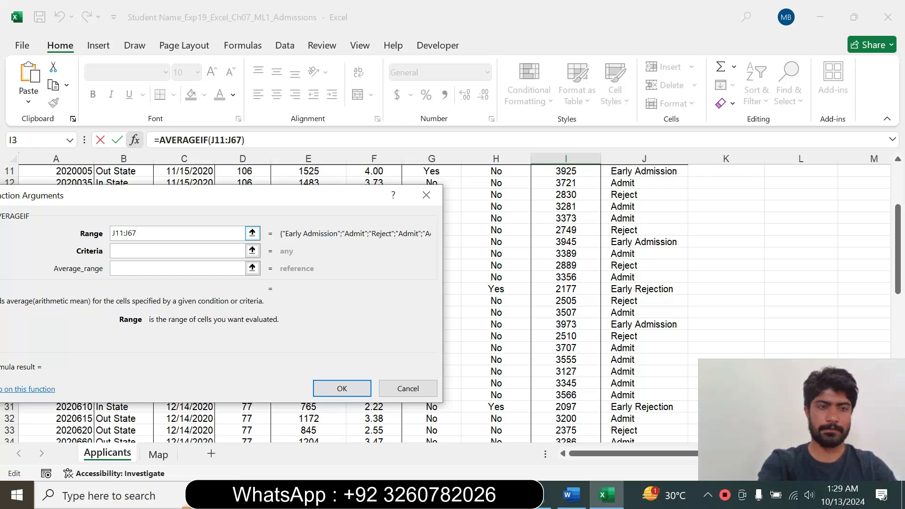
key("F4")
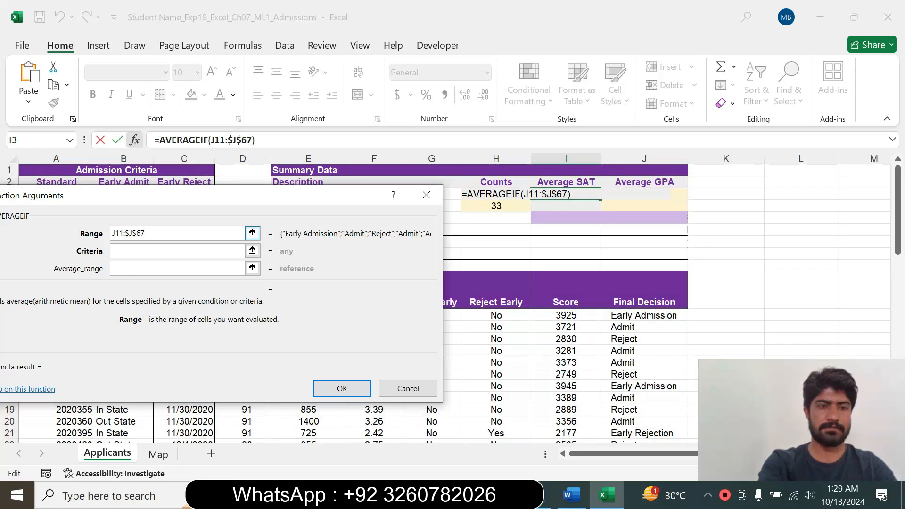
key("F4")
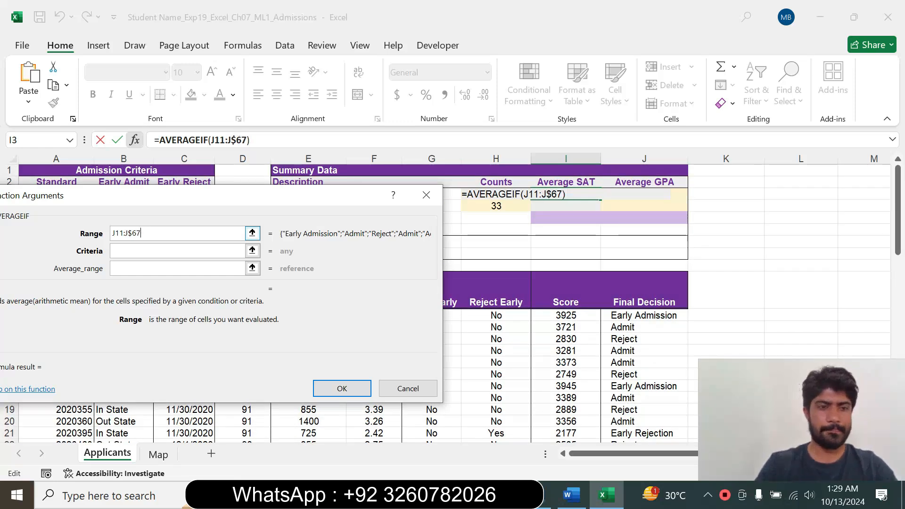
key("F4")
key("F4")
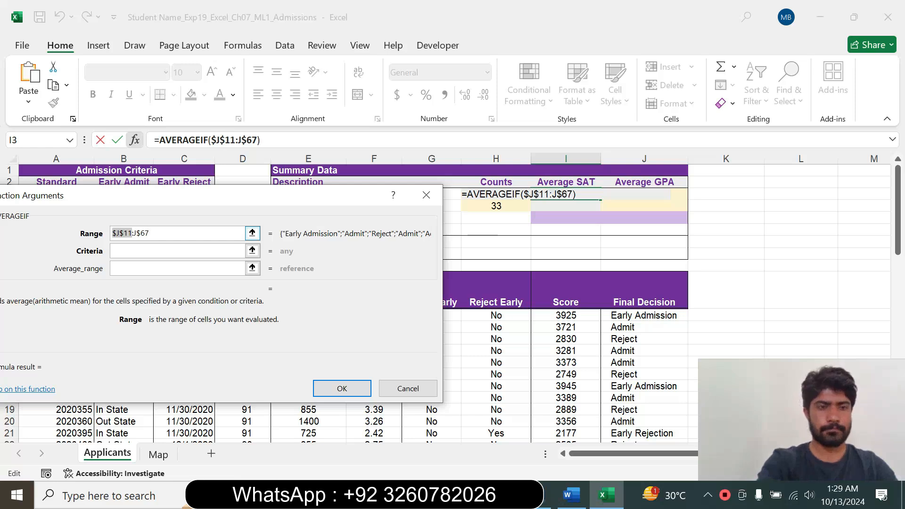
Recheck step 10 in Word, return to Excel and set the AVERAGEIF criteria to cell E3.
left_click(129, 253)
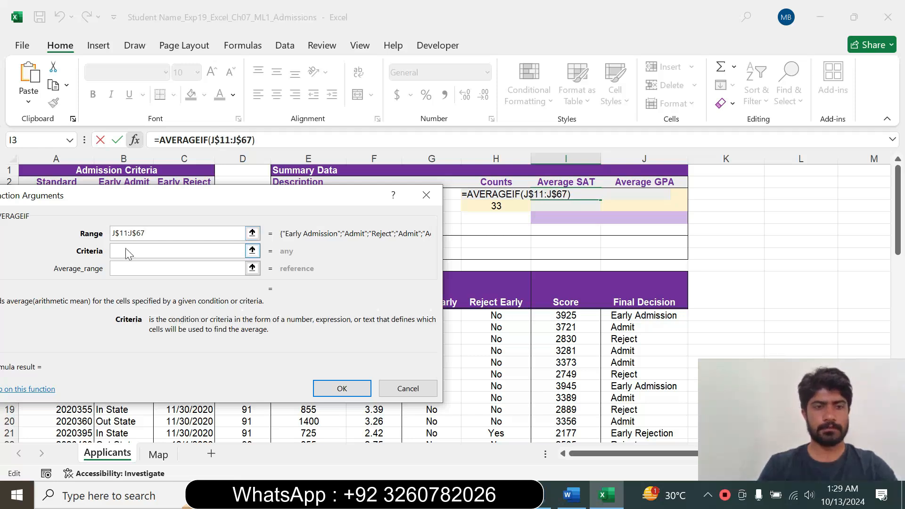
left_click(571, 495)
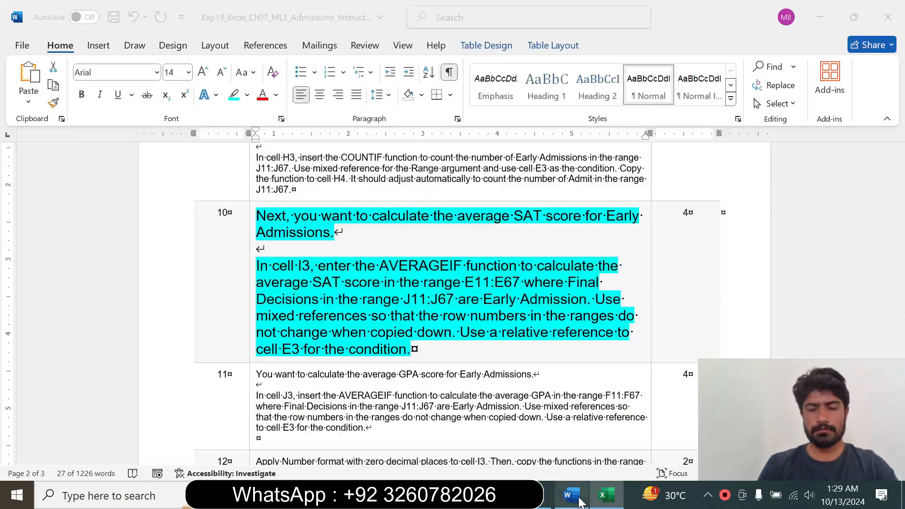
left_click(506, 300)
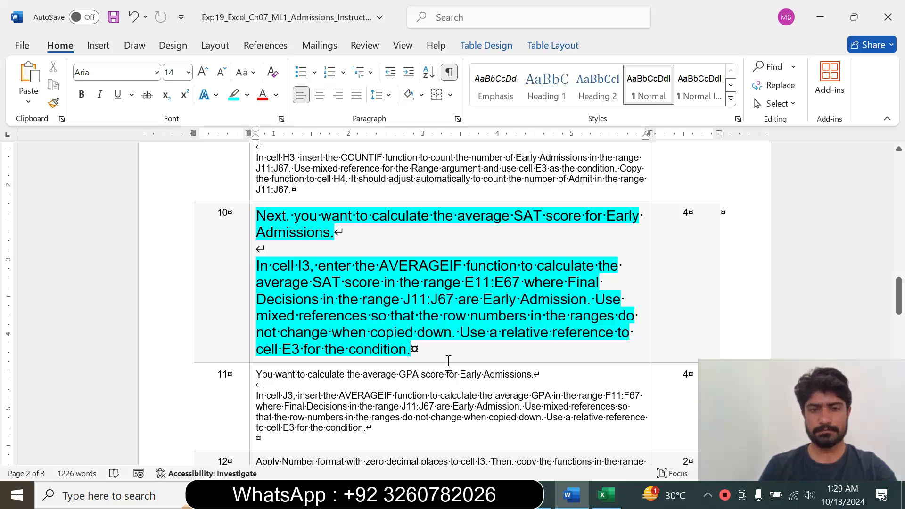
left_click(605, 495)
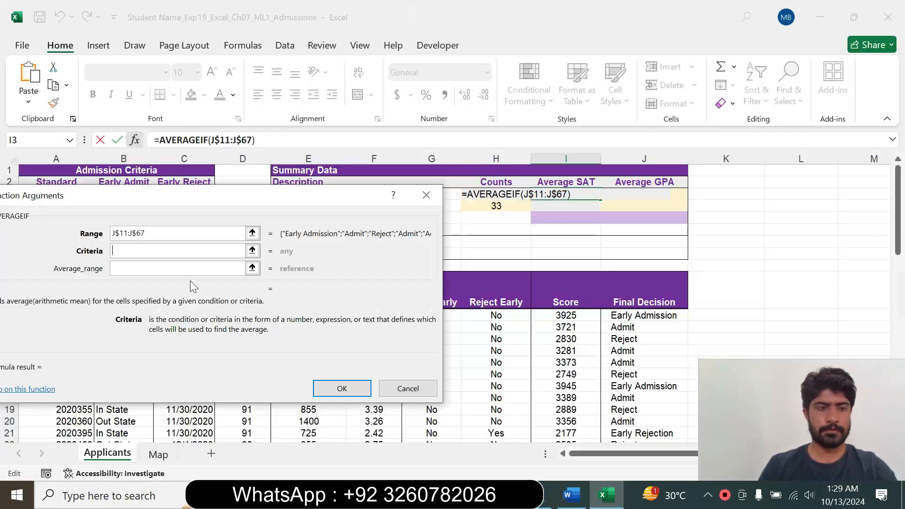
left_click_drag(184, 199, 366, 264)
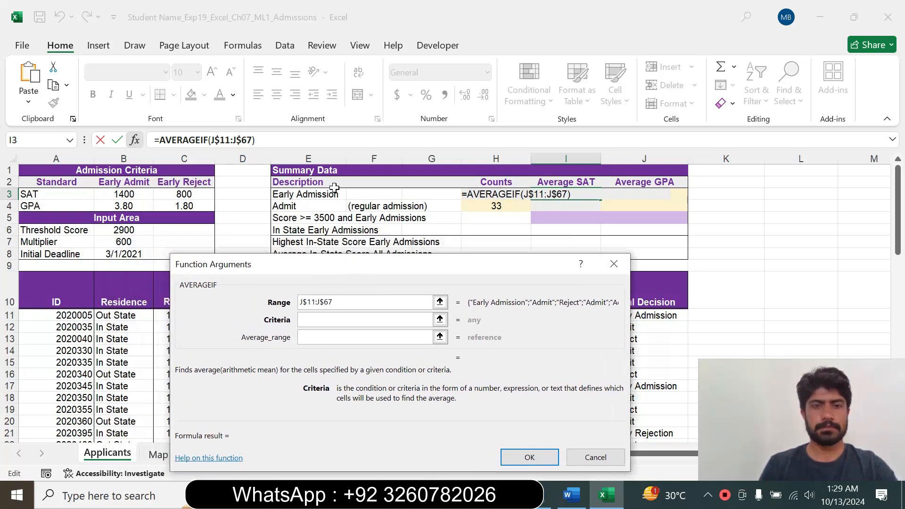
left_click(303, 193)
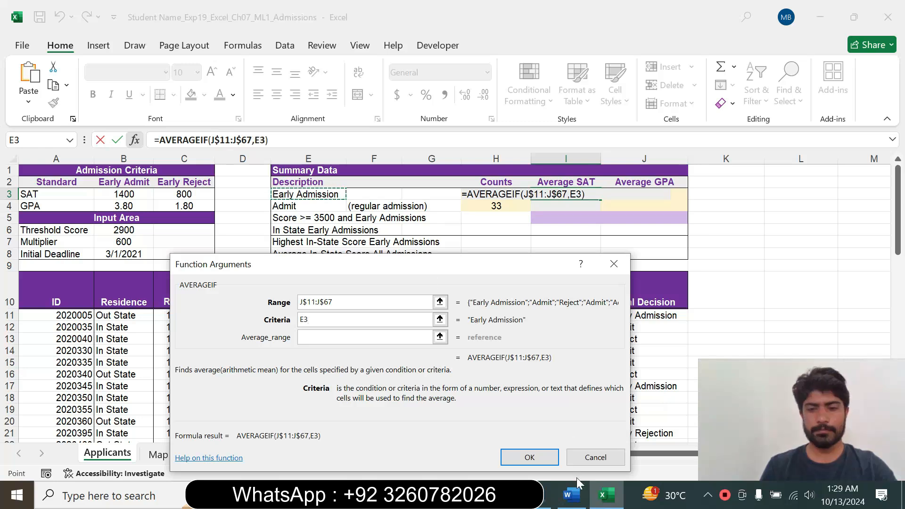
Recheck step 10 in Word, return to Excel and complete the AVERAGEIF formula with the SAT scores E$11:E$67 as average range.
left_click(571, 494)
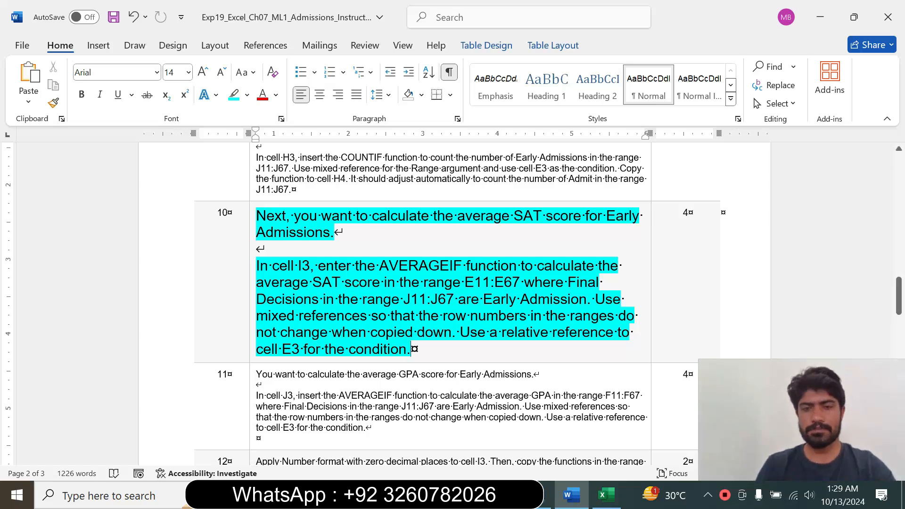
left_click(605, 495)
left_click(365, 337)
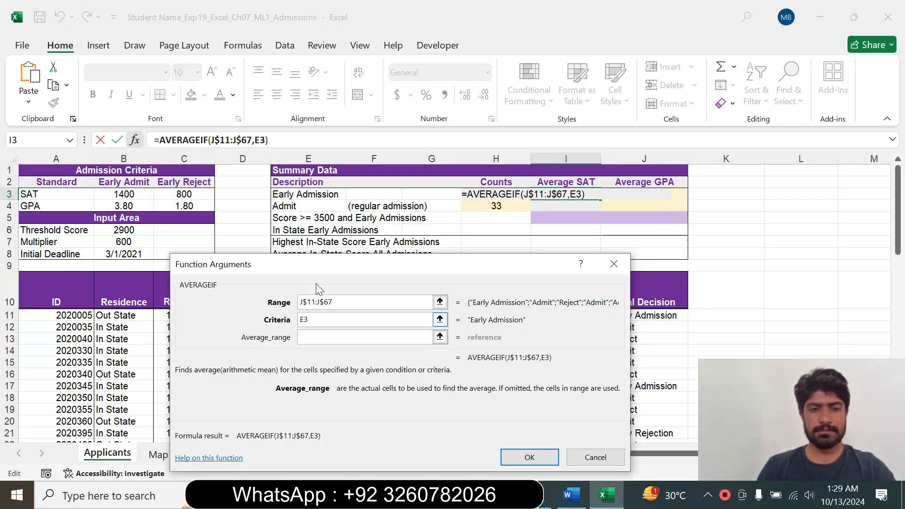
left_click_drag(291, 271, 584, 183)
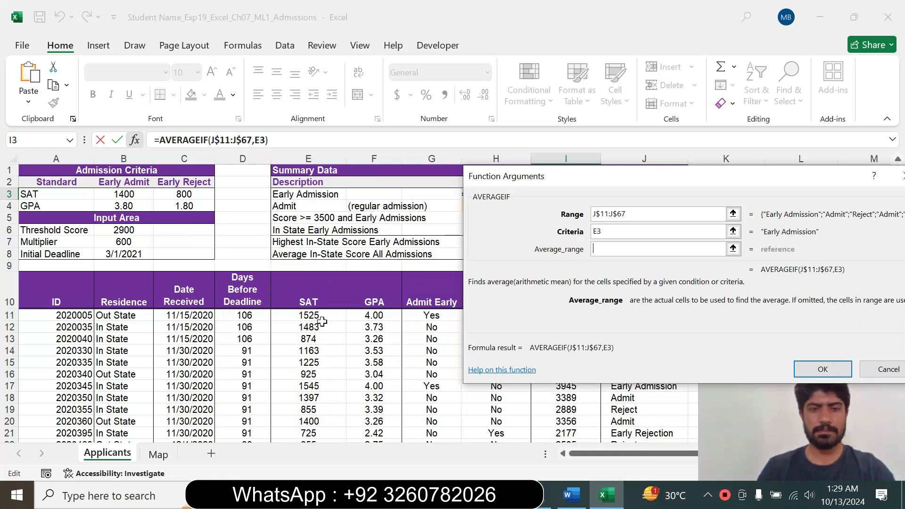
left_click_drag(318, 315, 314, 428)
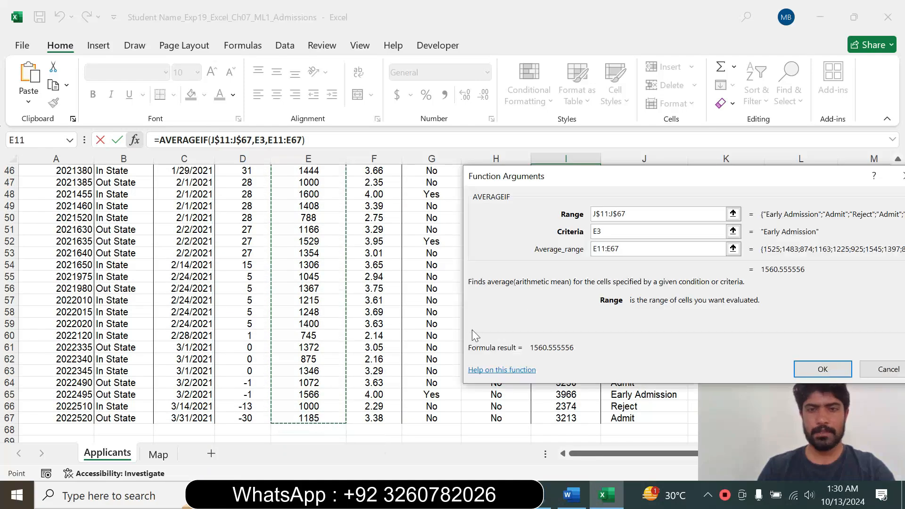
key("F4")
key("F4")
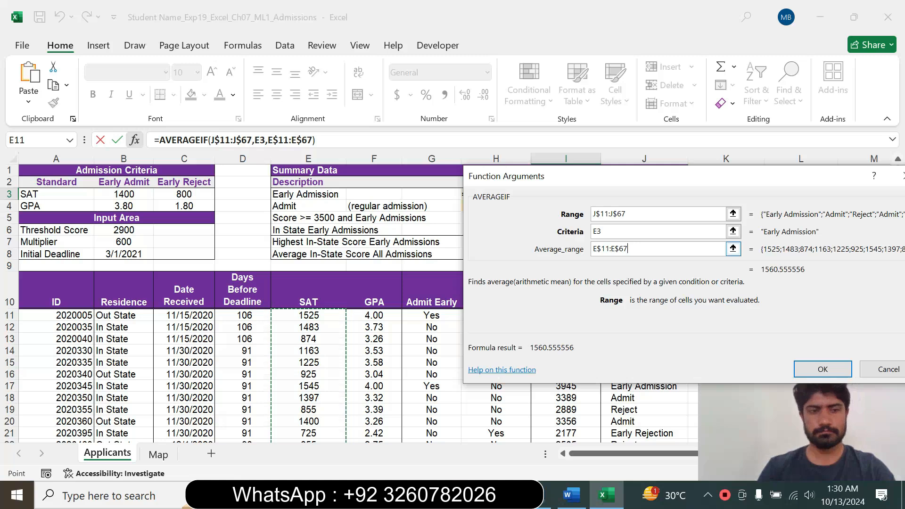
left_click(822, 369)
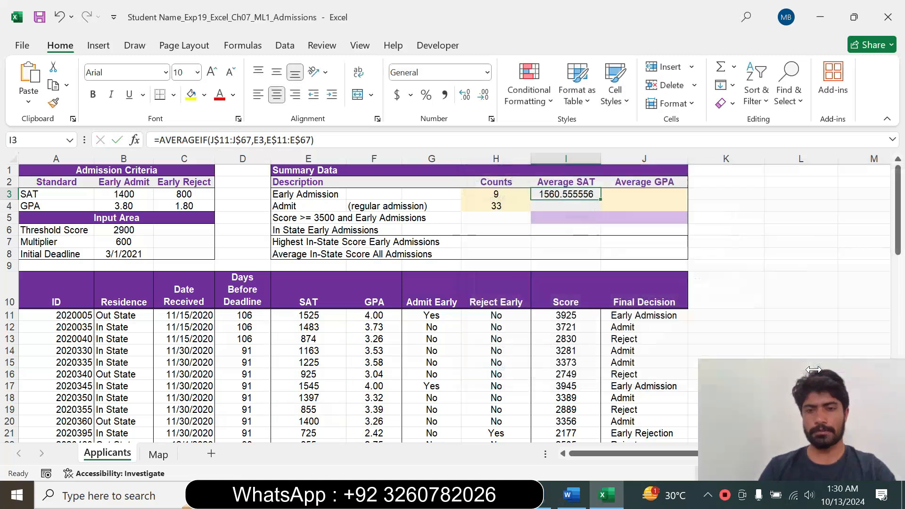
Switch to Word, reset step 10's text to 9 pt and remove its highlight.
left_click(571, 495)
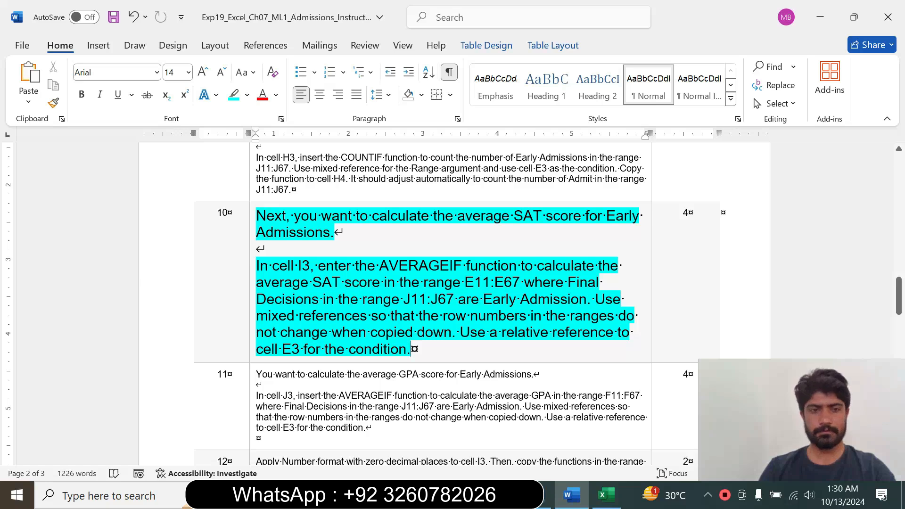
left_click(251, 348)
left_click(336, 301)
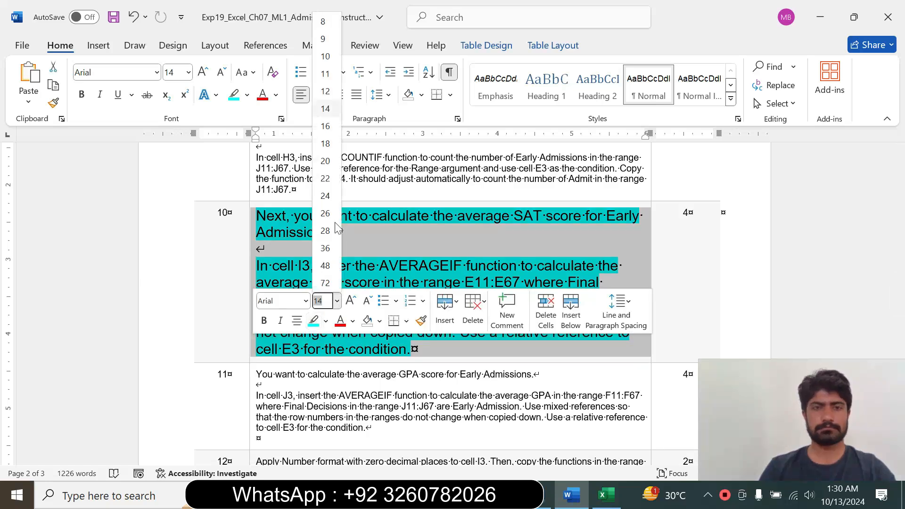
left_click(324, 38)
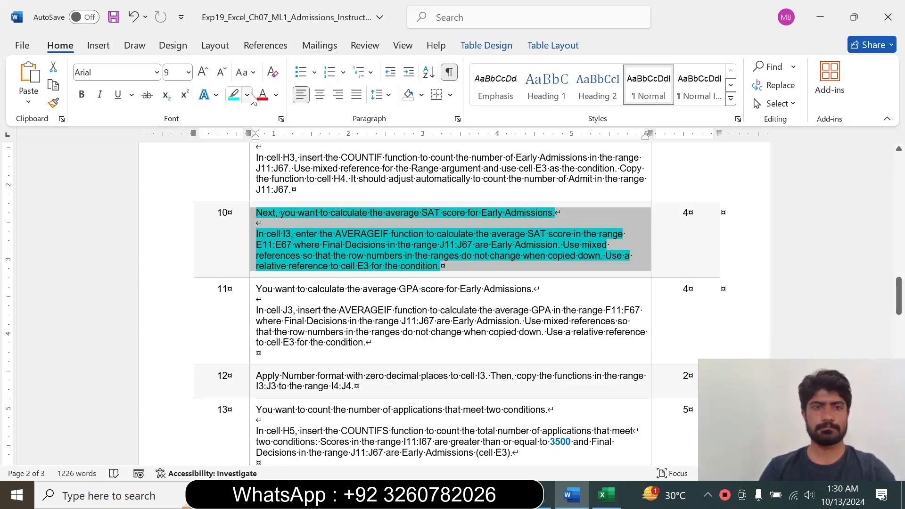
left_click(247, 95)
left_click(264, 208)
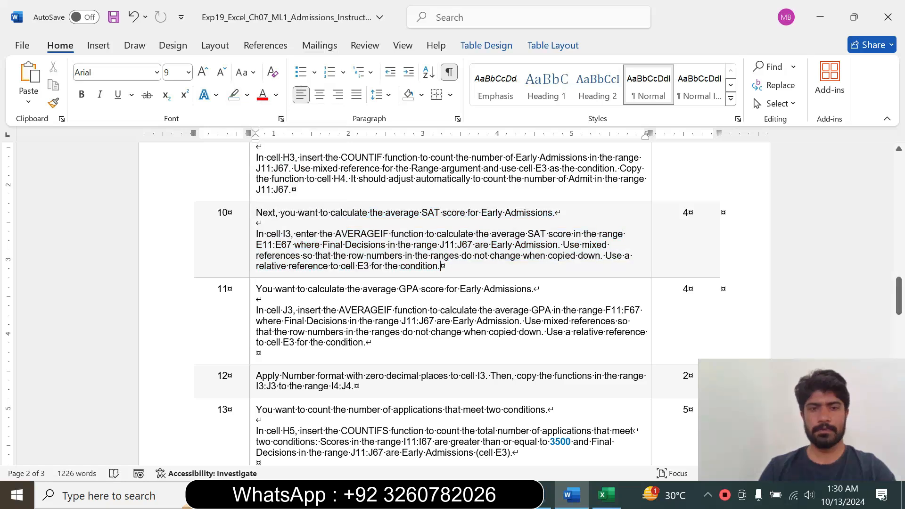
Enlarge step 11's text to 14 pt and highlight it in cyan.
left_click_drag(899, 298, 899, 301)
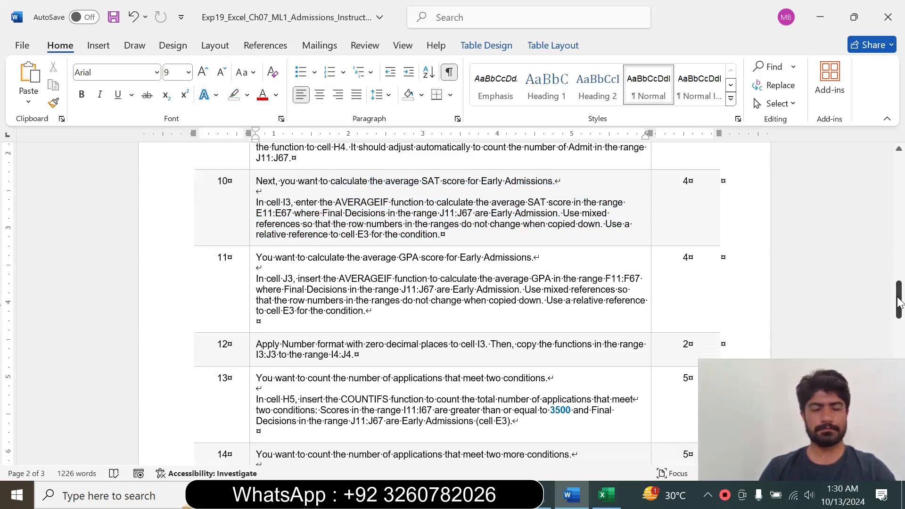
left_click(253, 313)
left_click(338, 267)
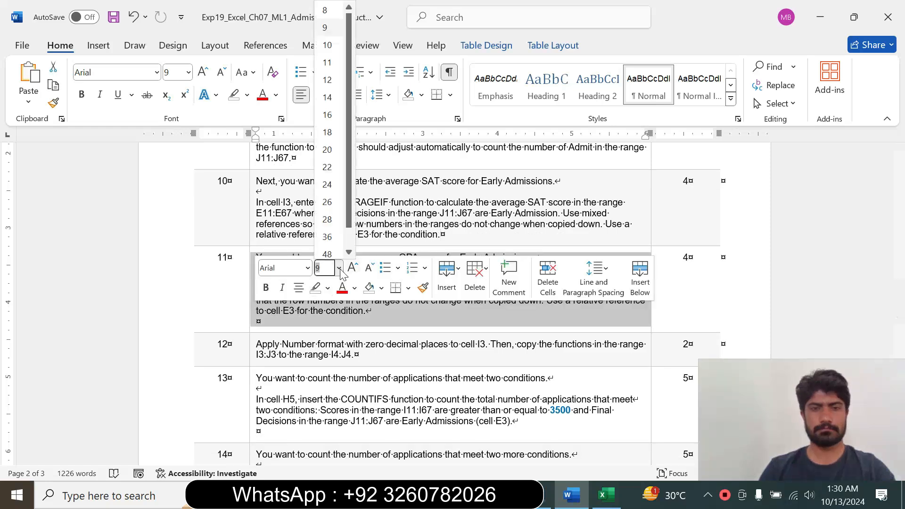
left_click(327, 98)
left_click(247, 95)
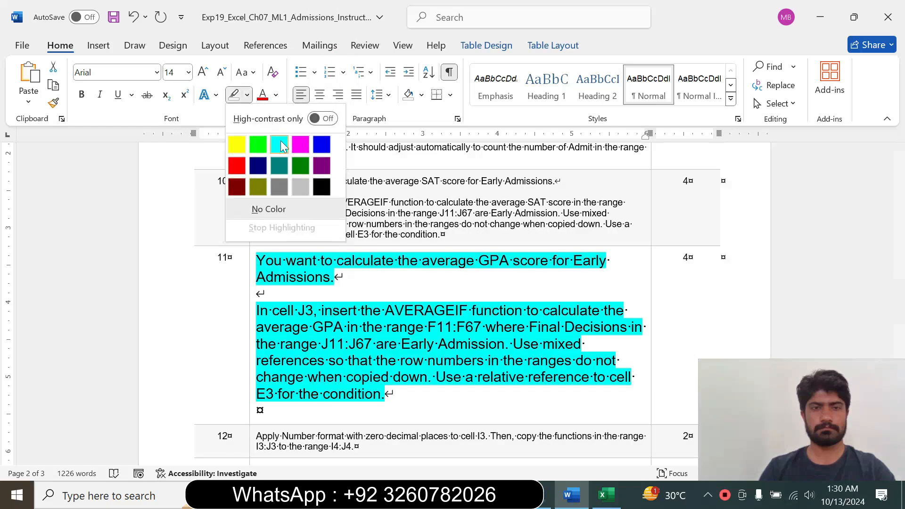
left_click(280, 144)
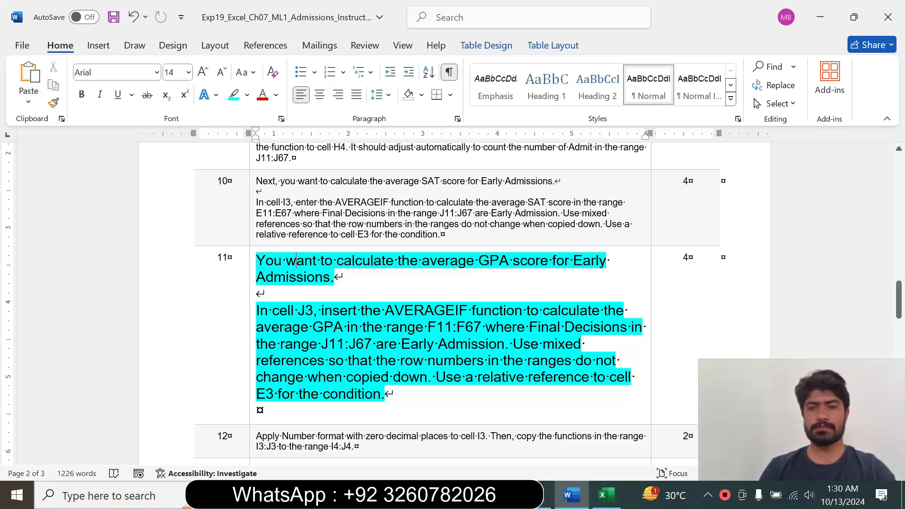
Read step 11's instruction for the average GPA, switch to Excel and select cell J3.
left_click_drag(257, 310, 503, 360)
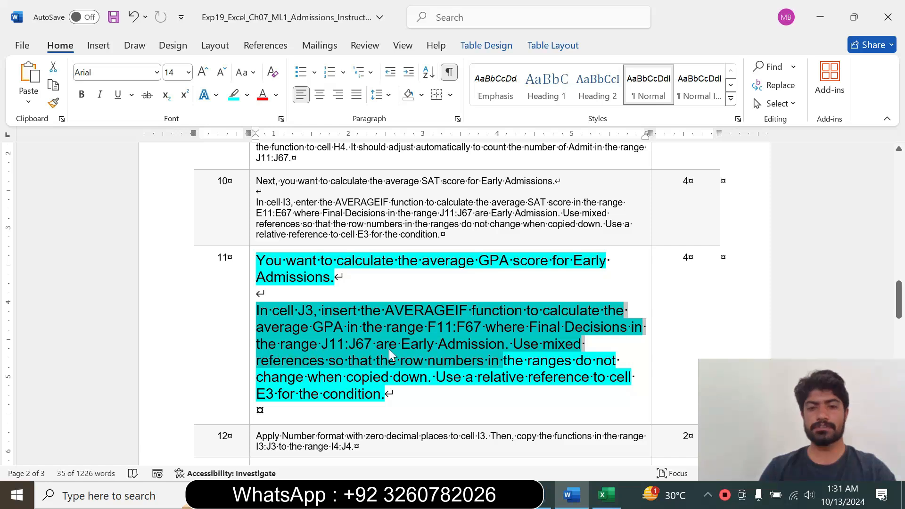
left_click(505, 348)
left_click_drag(505, 348, 258, 313)
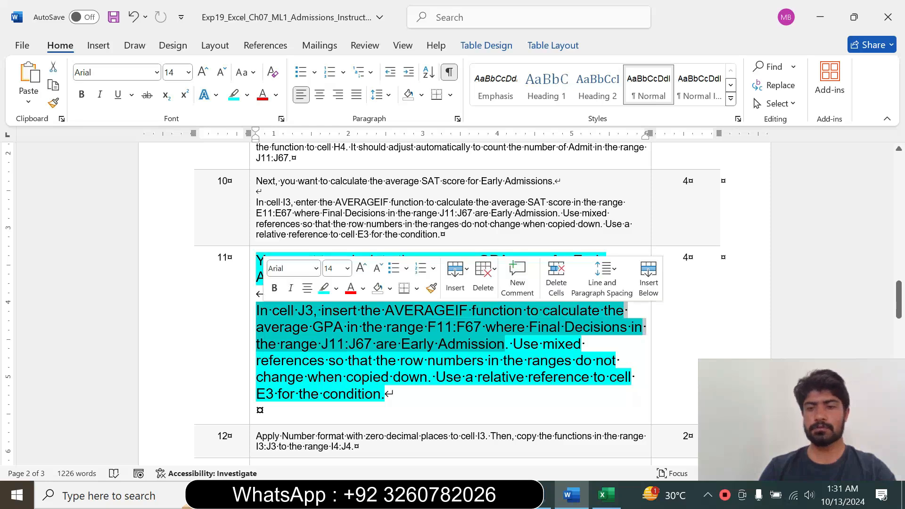
left_click(604, 495)
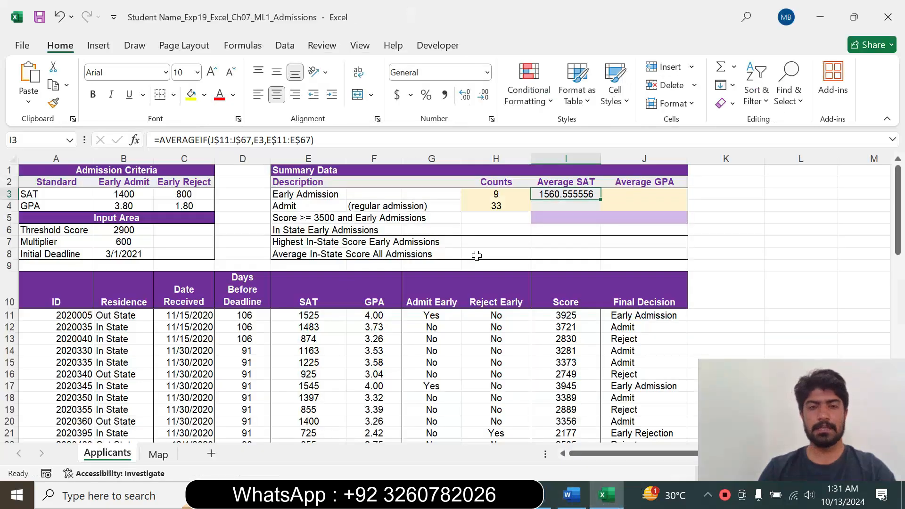
left_click(653, 200)
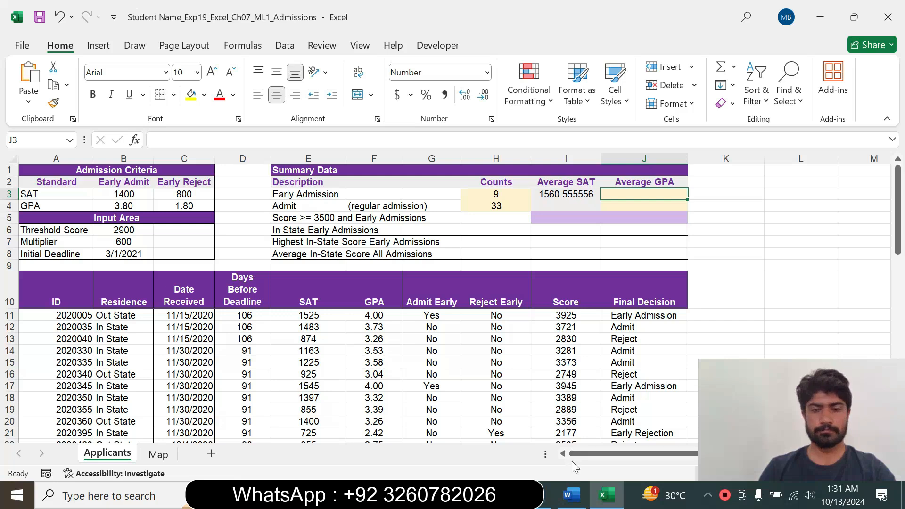
Recheck step 11 in Word, start an AVERAGEIF formula in cell J3 in Excel and open its function arguments.
left_click(572, 495)
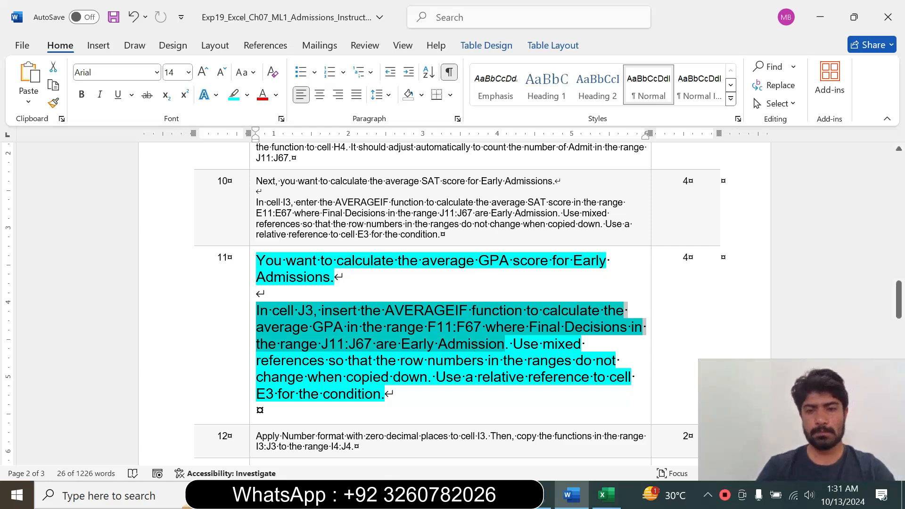
left_click(606, 495)
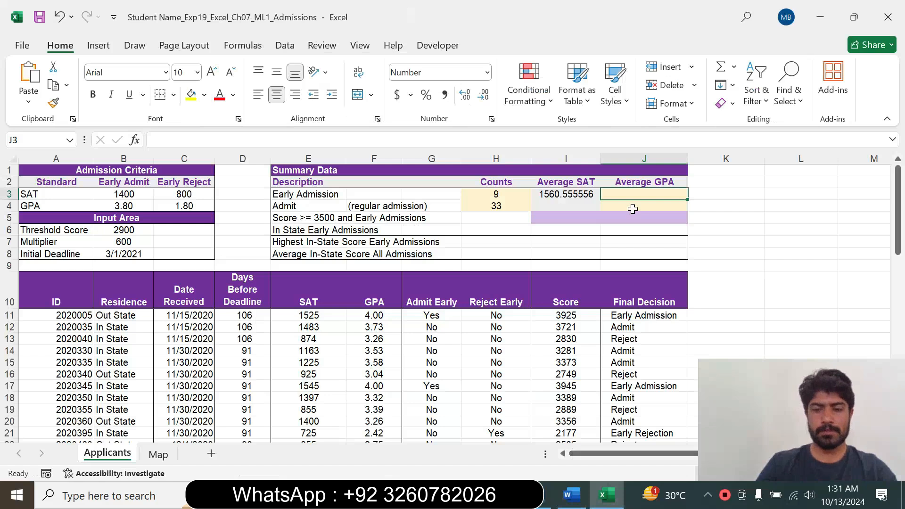
type("=aver")
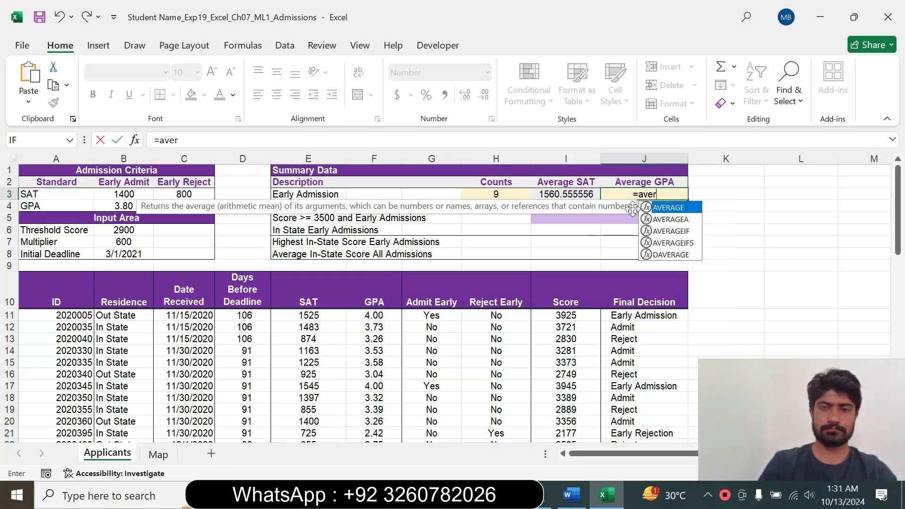
double_click(671, 231)
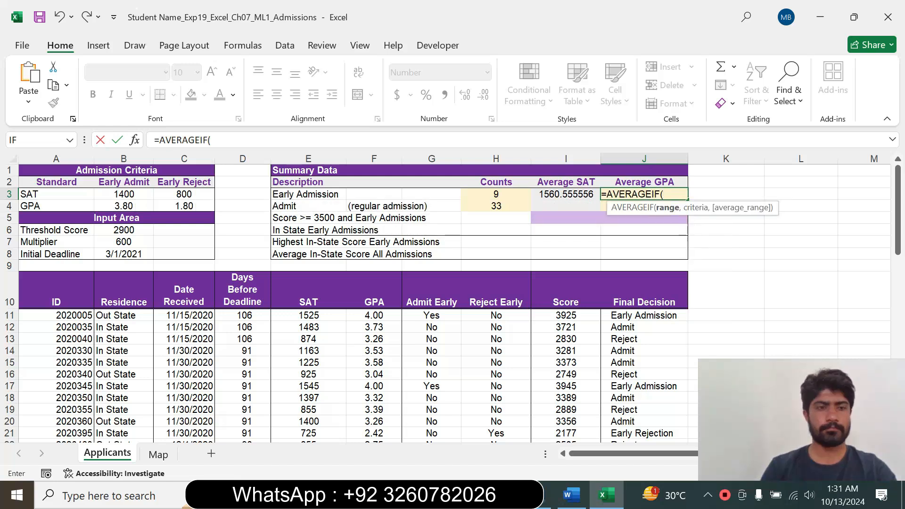
left_click(135, 141)
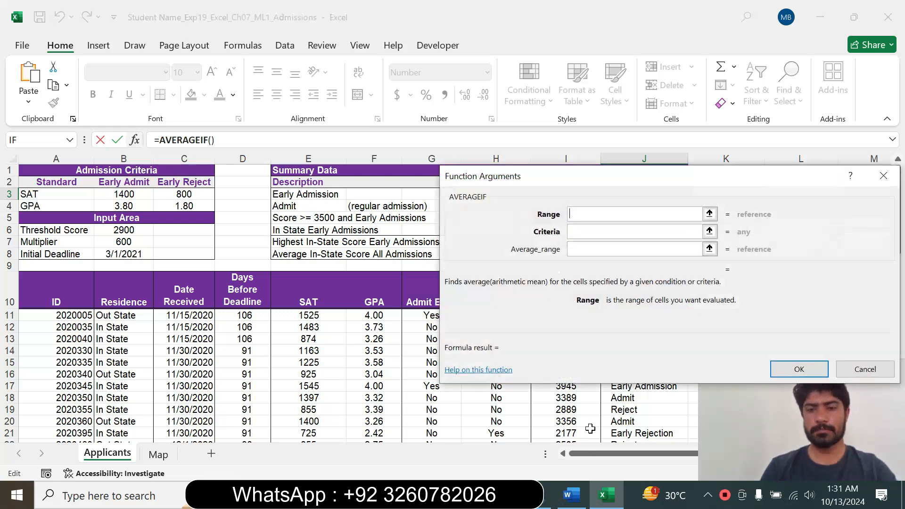
Check the Final Decision range in Word's step 11, switch to Excel and set the AVERAGEIF range to the mixed reference J$11:J$67.
left_click(571, 495)
left_click(402, 329)
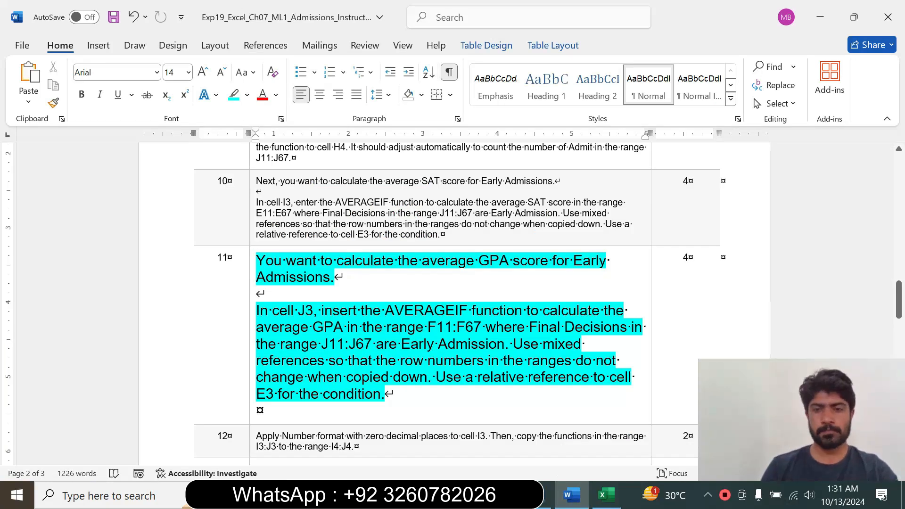
left_click_drag(280, 344, 375, 344)
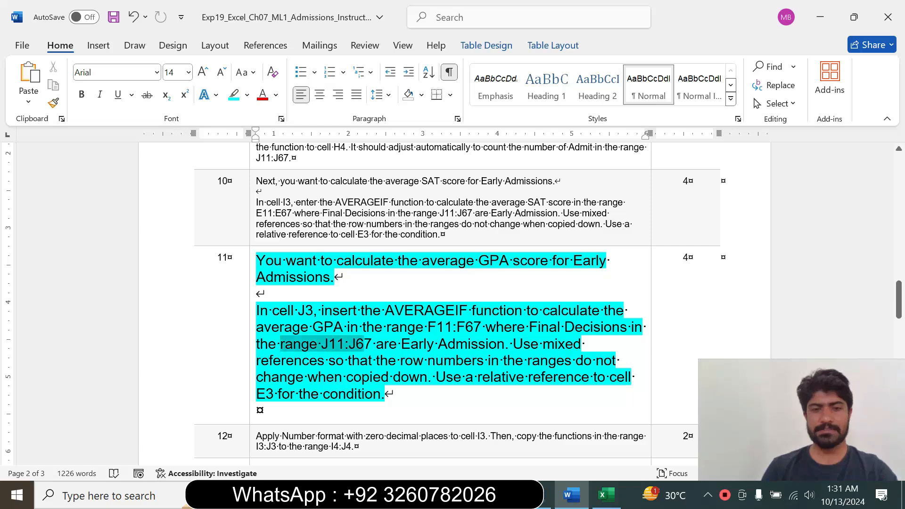
left_click(607, 496)
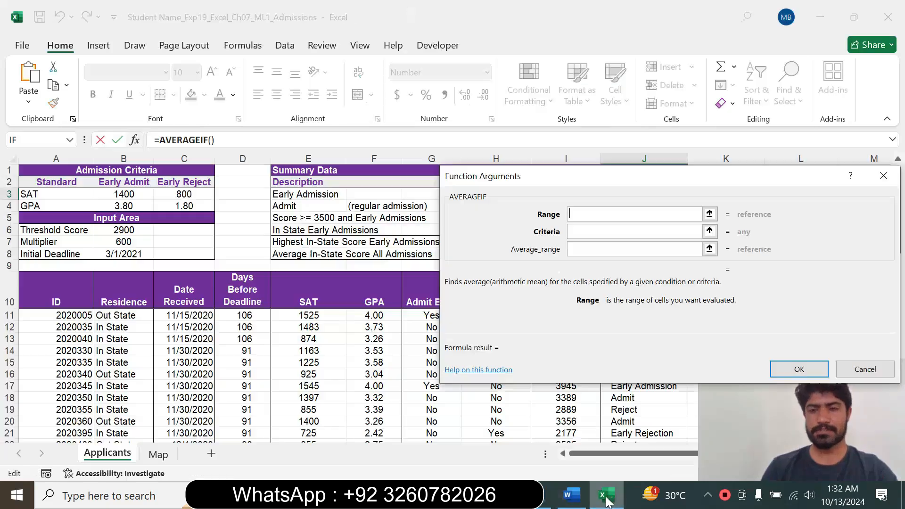
left_click_drag(390, 175, 268, 184)
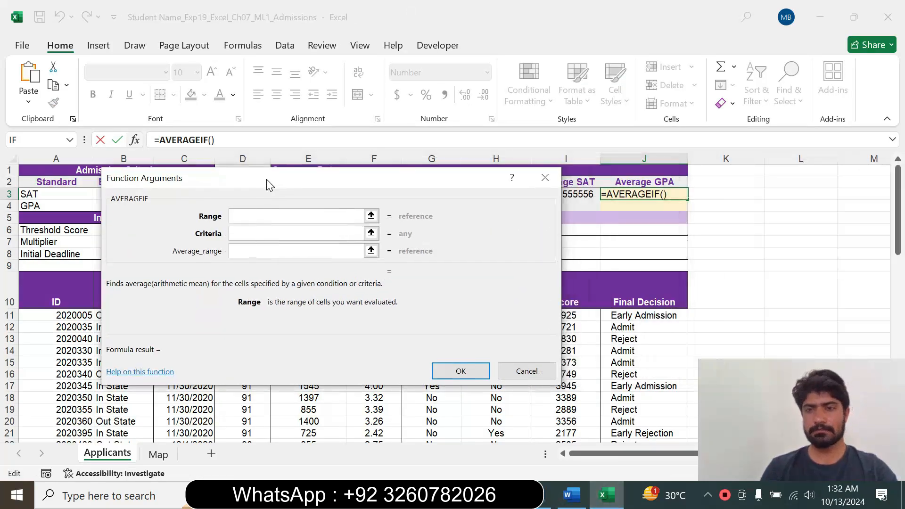
left_click_drag(637, 319, 634, 352)
left_click_drag(635, 443, 622, 419)
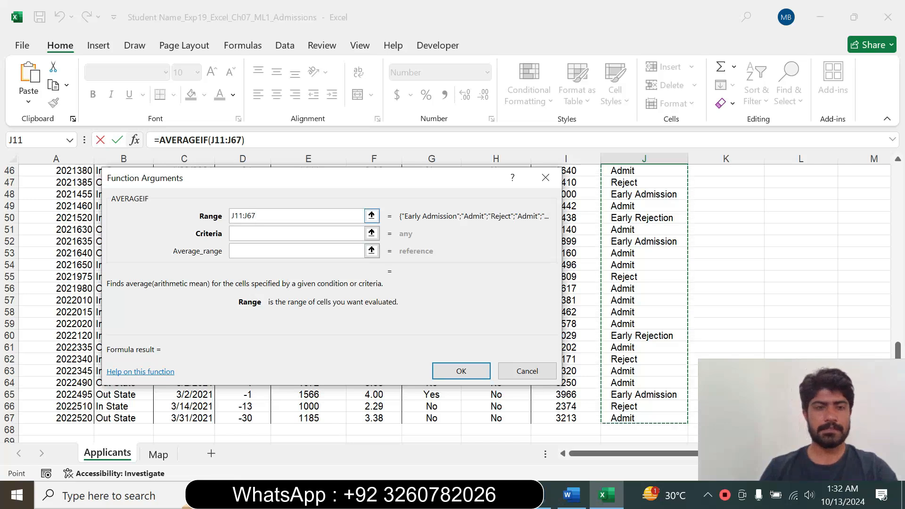
key("F4")
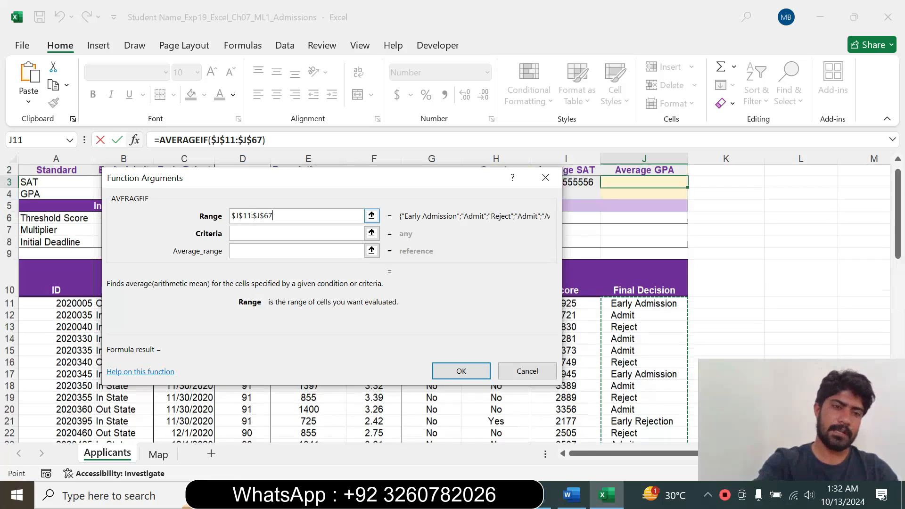
key("F4")
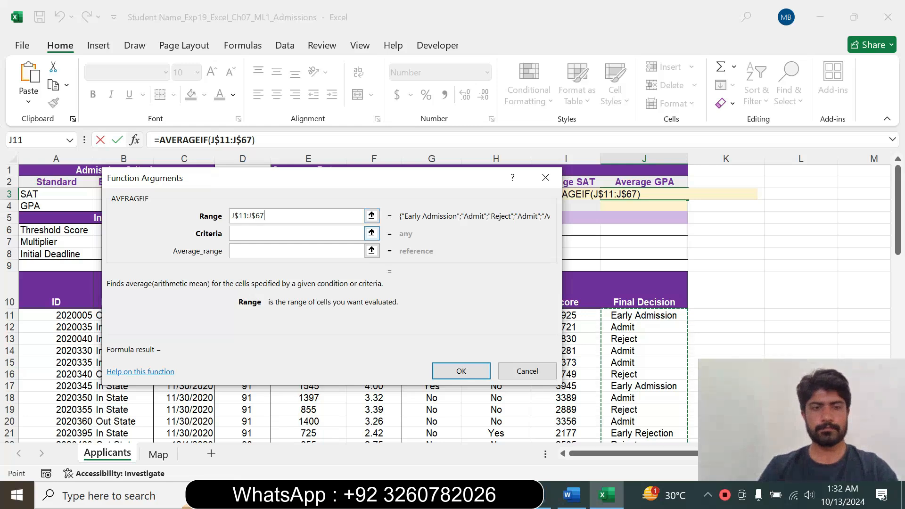
Set the AVERAGEIF criteria to the relative reference E3.
key("Tab")
left_click_drag(245, 182, 485, 276)
left_click(297, 196)
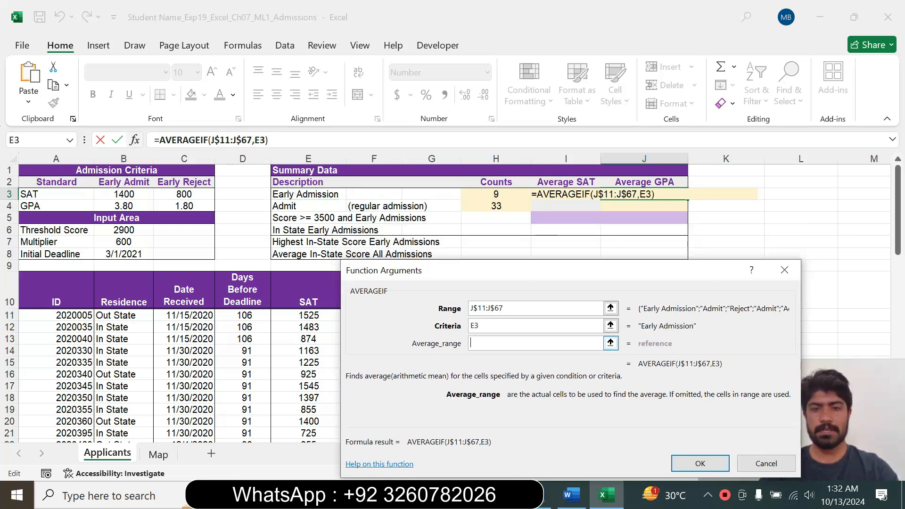
Check the GPA range in Word, switch to Excel, set the average range to F$11:F$67 and complete the formula in J3.
left_click(571, 496)
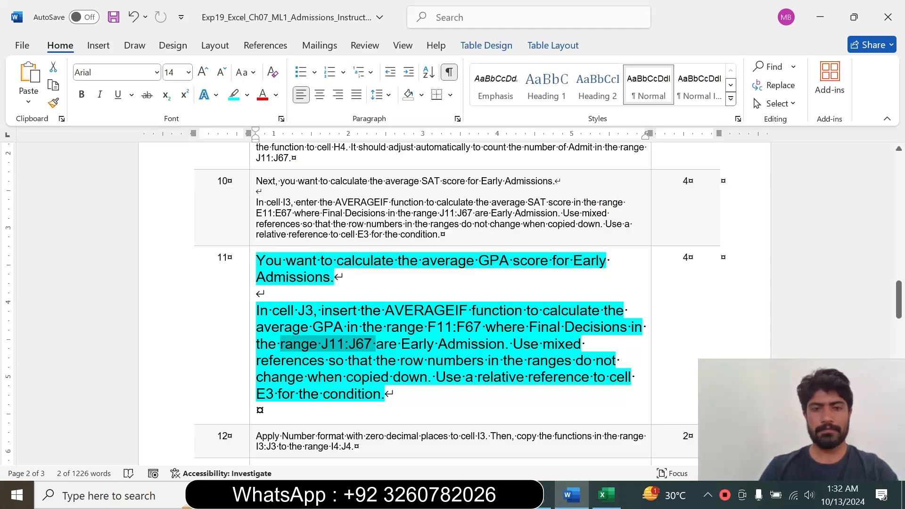
left_click_drag(428, 327, 484, 327)
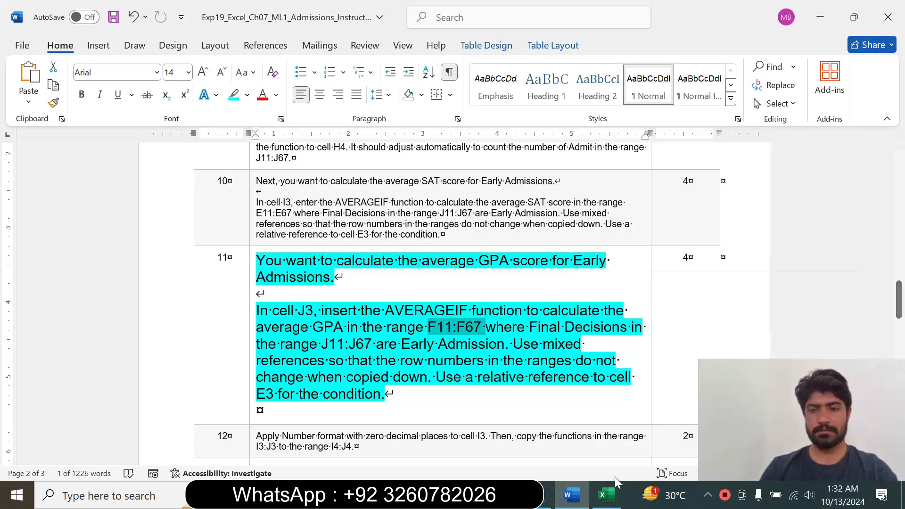
left_click(606, 495)
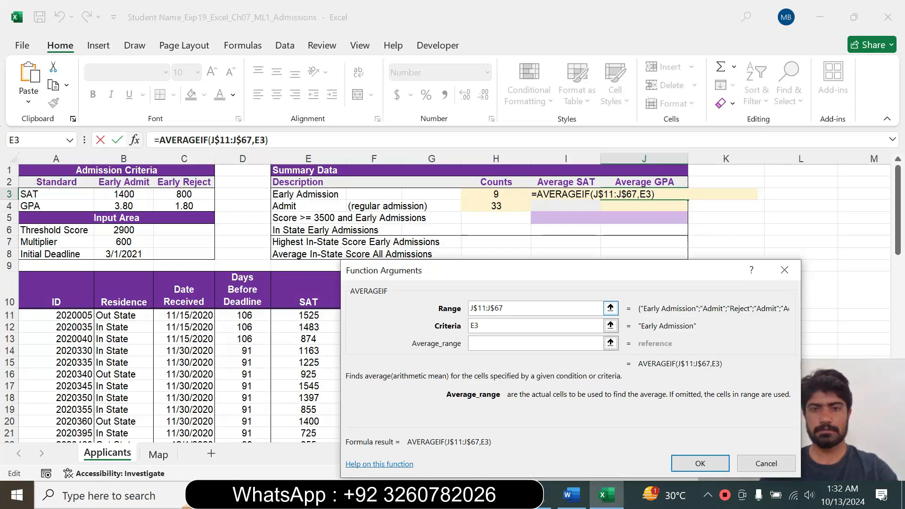
left_click_drag(429, 270, 503, 245)
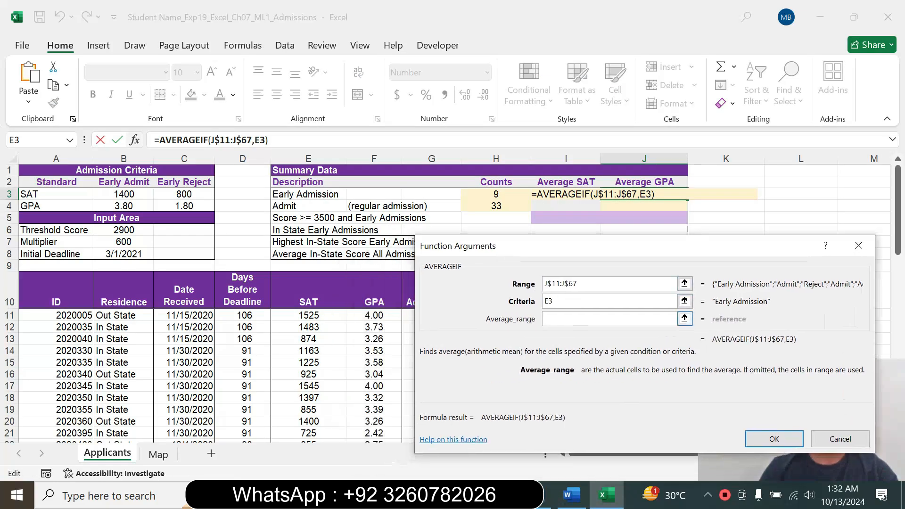
left_click(372, 314)
left_click_drag(371, 314, 372, 421)
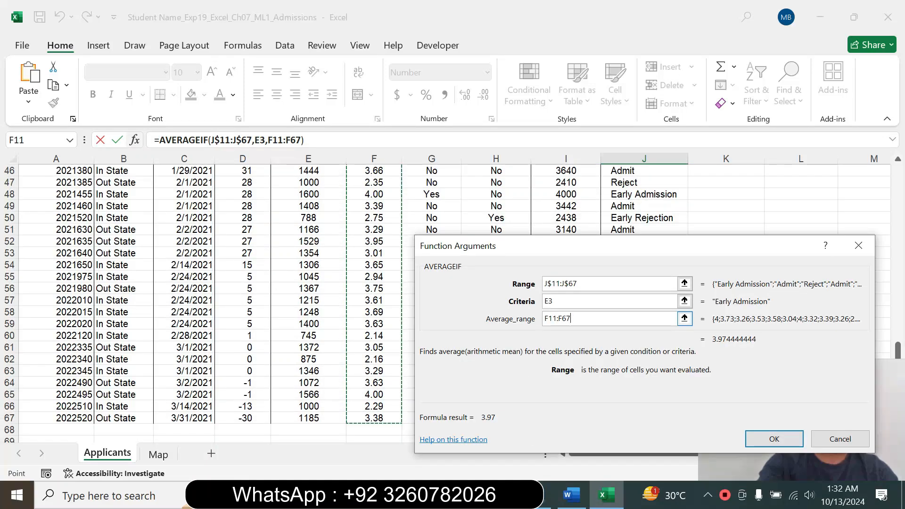
key("F4")
key("F4")
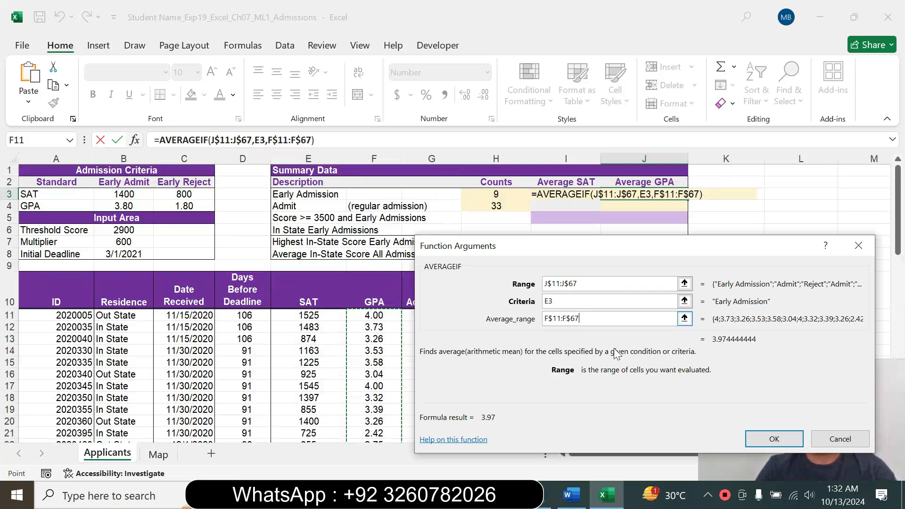
left_click(767, 436)
Reread step 11's relative-reference requirement in Word, switch to Excel and check the formula in cell J3.
left_click(643, 315)
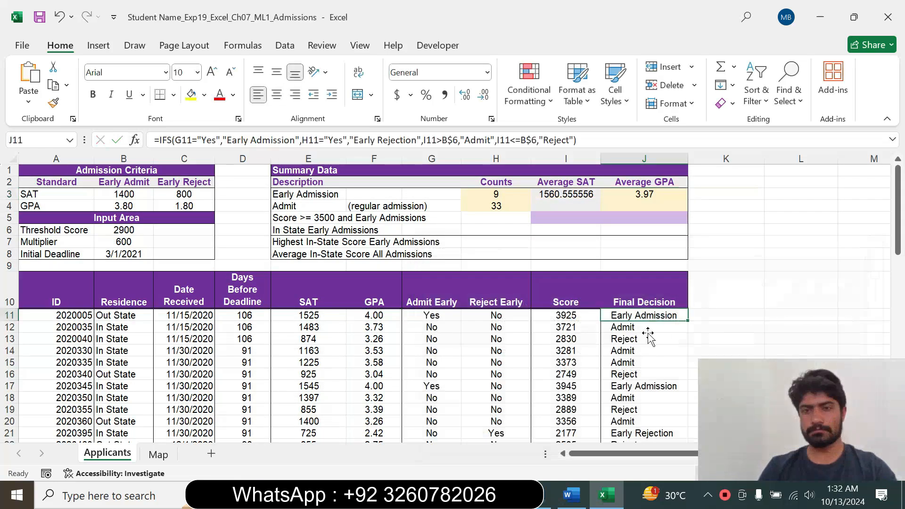
left_click(587, 503)
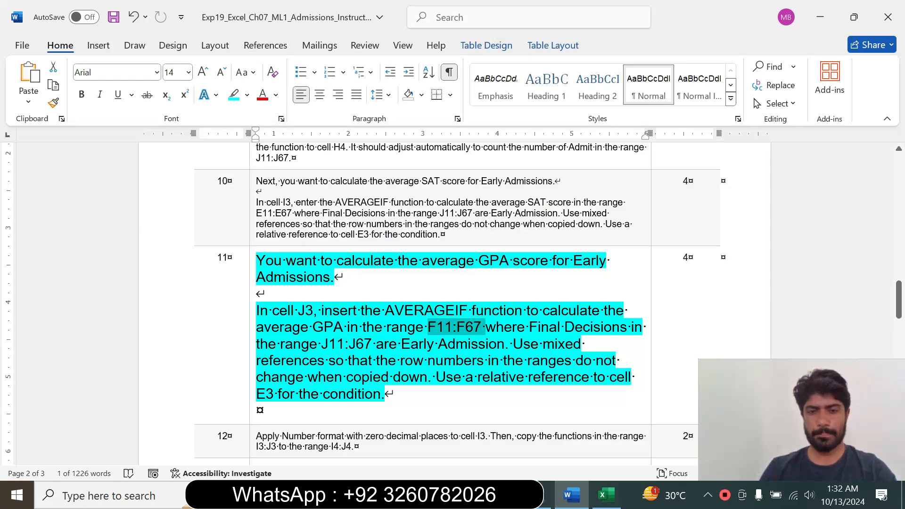
double_click(370, 377)
left_click(385, 393)
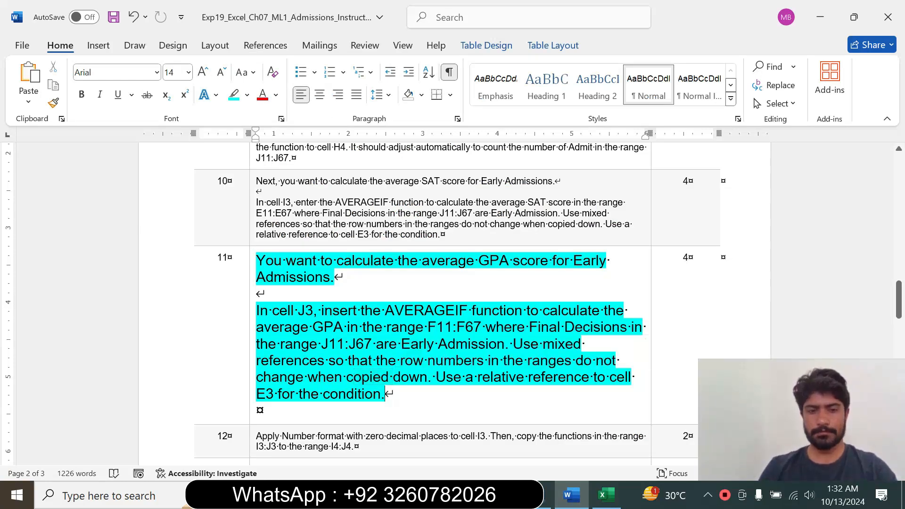
left_click_drag(430, 377, 452, 397)
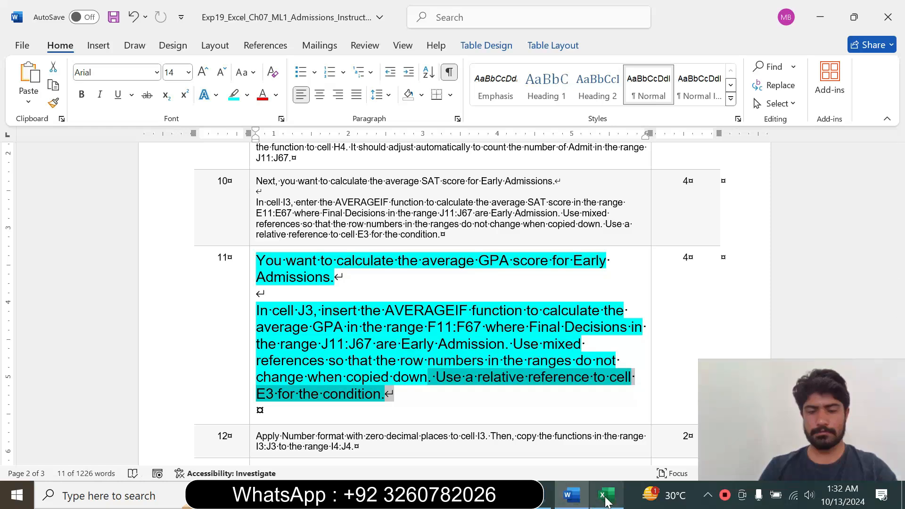
left_click(608, 496)
left_click(641, 193)
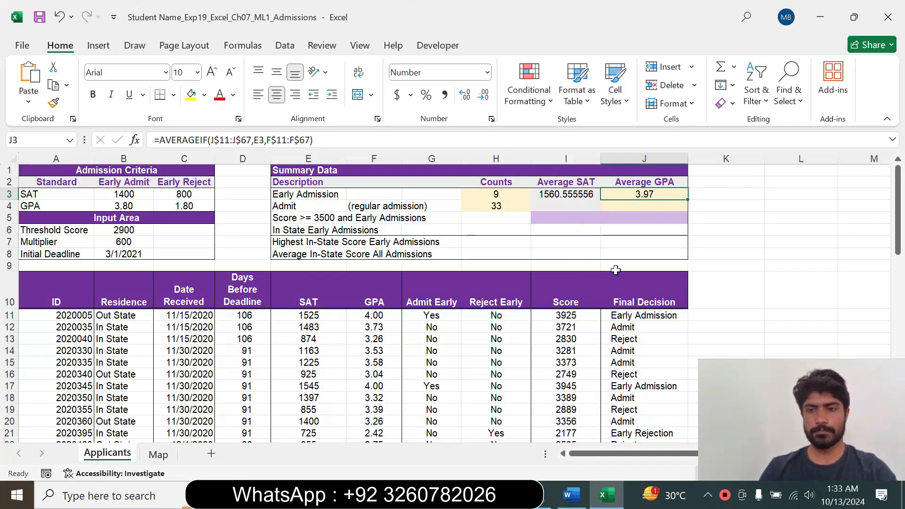
Switch to Word, reset step 11's text to 9 pt and remove its highlight.
left_click(571, 495)
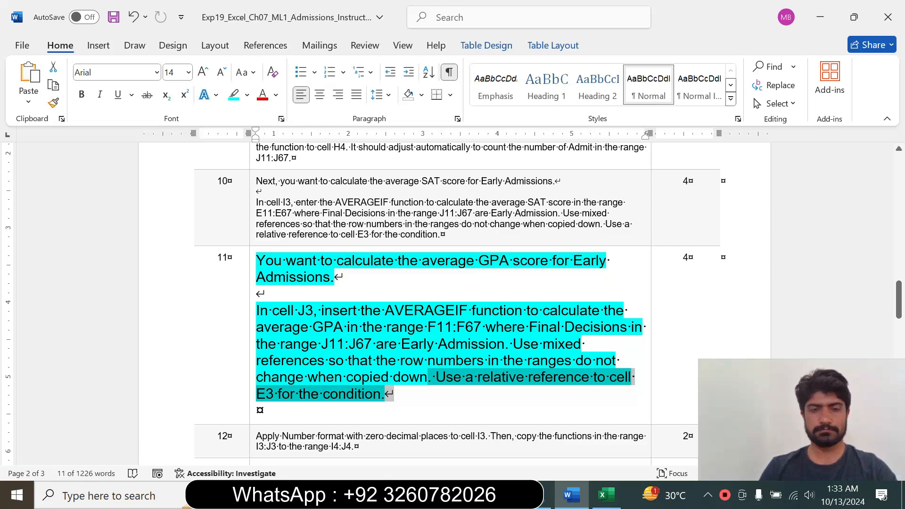
left_click(253, 376)
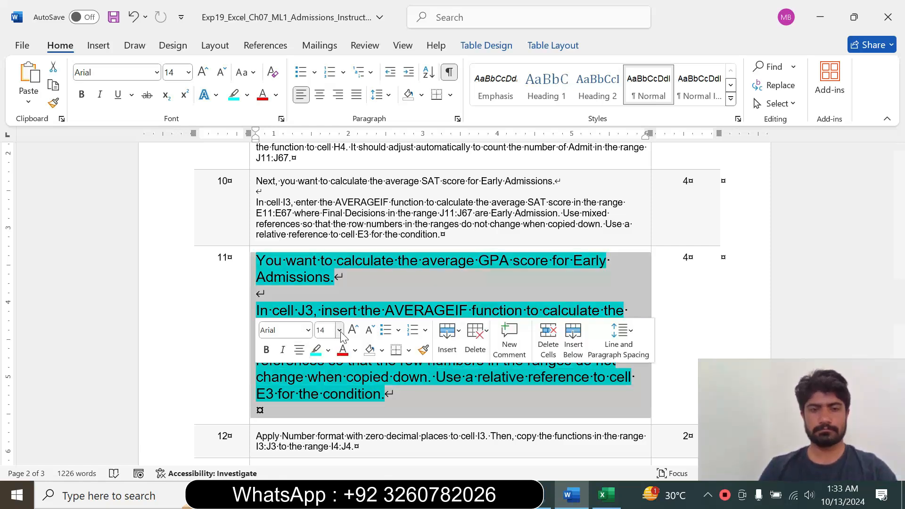
left_click(339, 330)
left_click(325, 68)
left_click(247, 94)
left_click(279, 209)
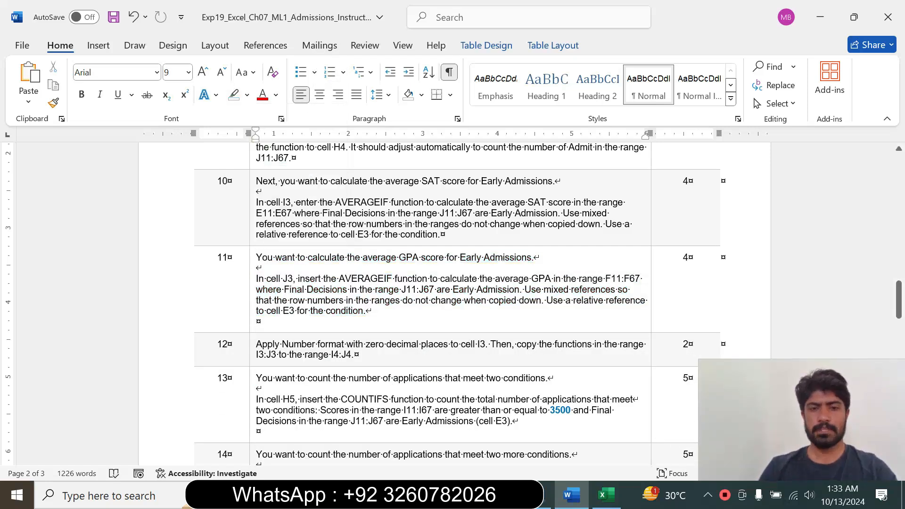
Enlarge step 12's text to 12 pt and highlight it in cyan.
left_click_drag(900, 295, 899, 304)
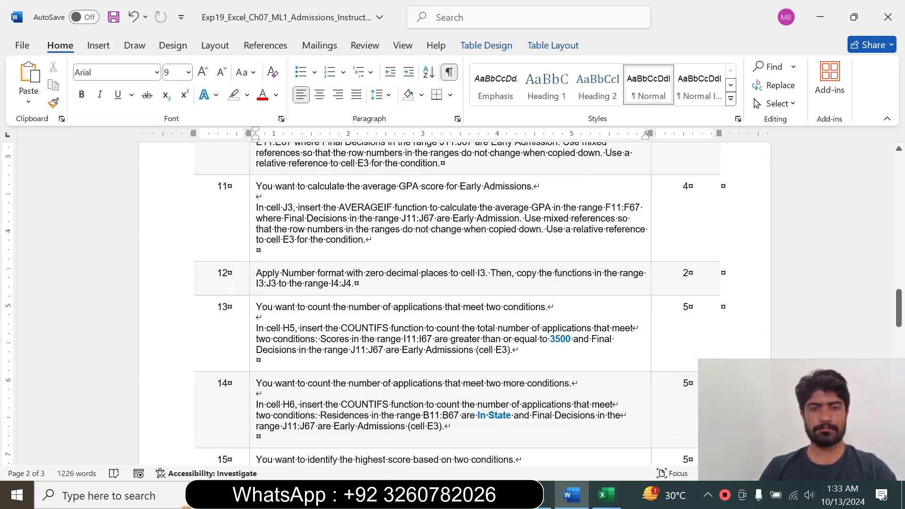
left_click(250, 291)
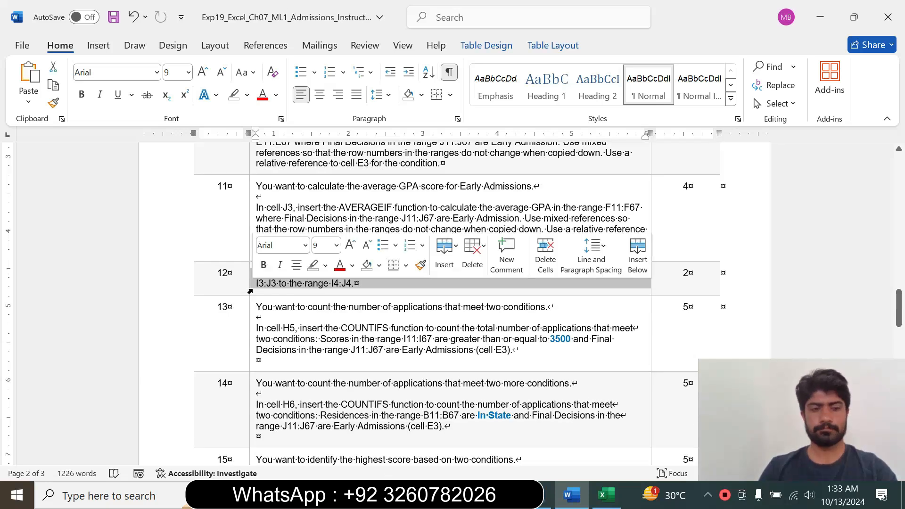
left_click(336, 245)
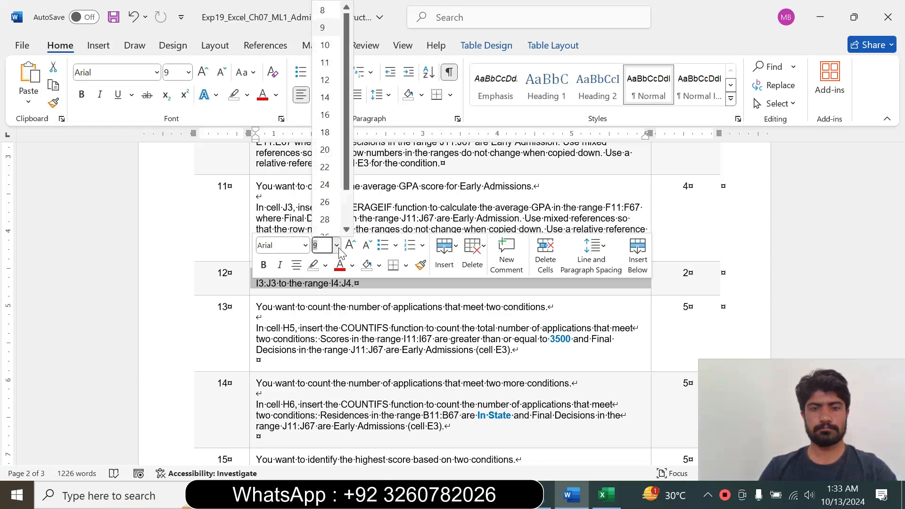
left_click(324, 80)
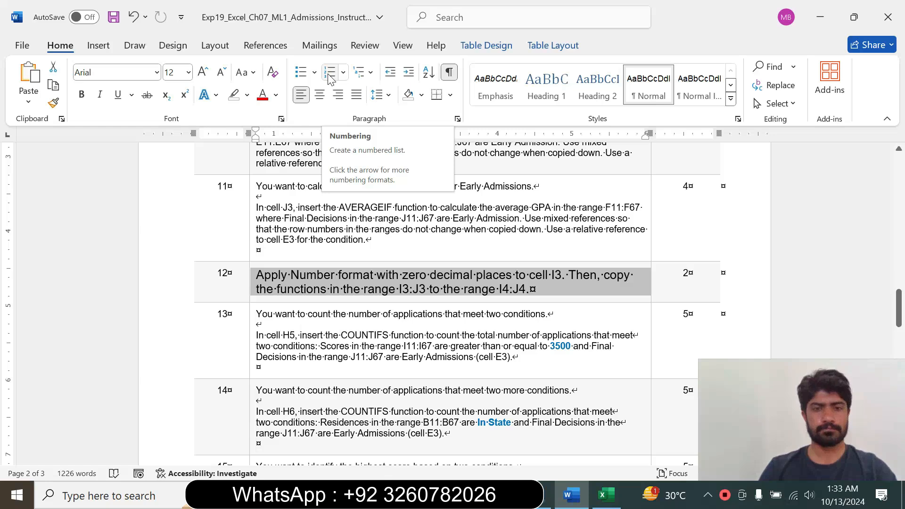
left_click(247, 95)
left_click(279, 145)
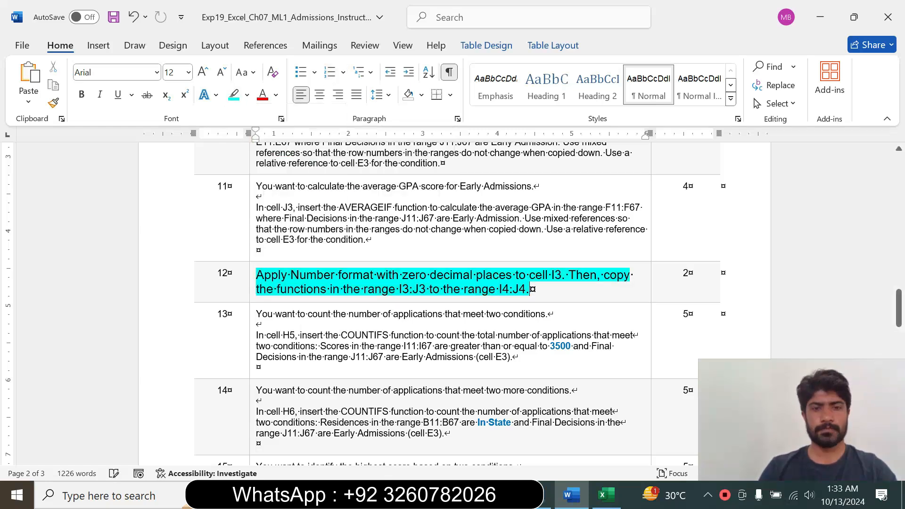
Read step 12's number format instruction in Word, switch to Excel and select cell I3.
left_click_drag(256, 274, 530, 289)
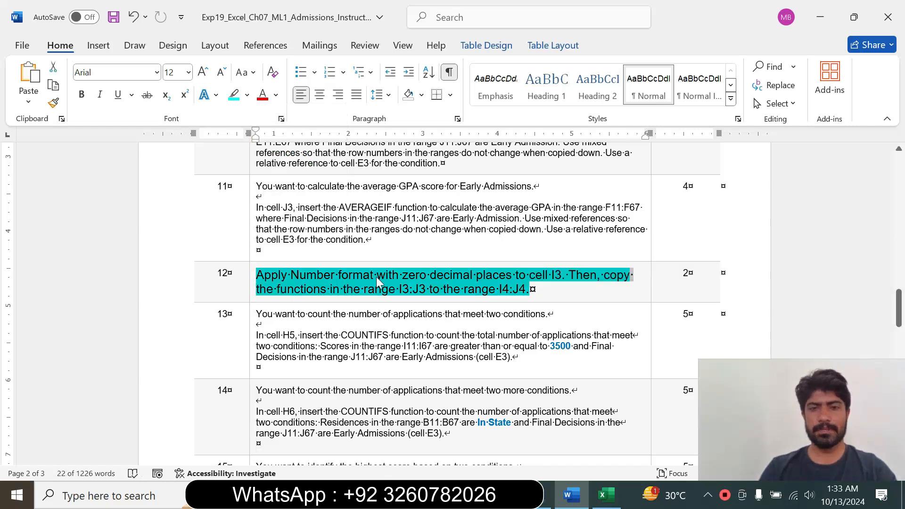
left_click(550, 277)
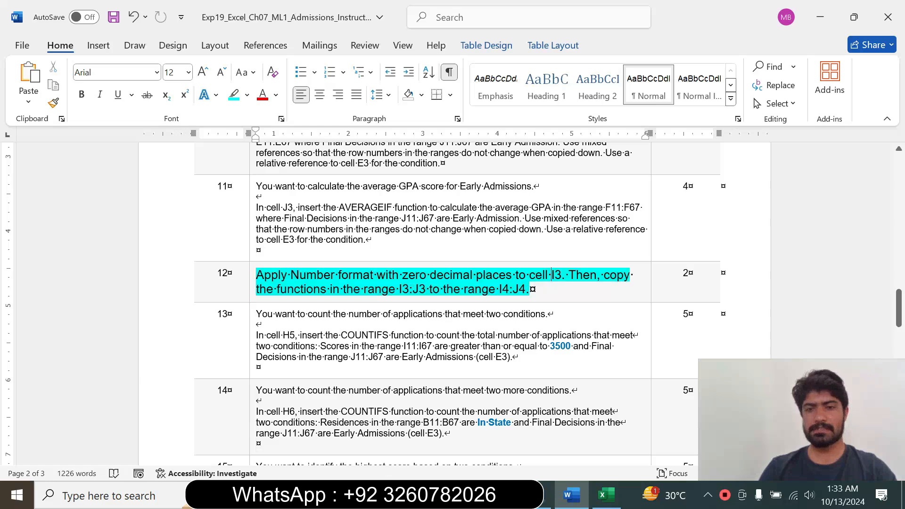
left_click_drag(530, 275, 567, 275)
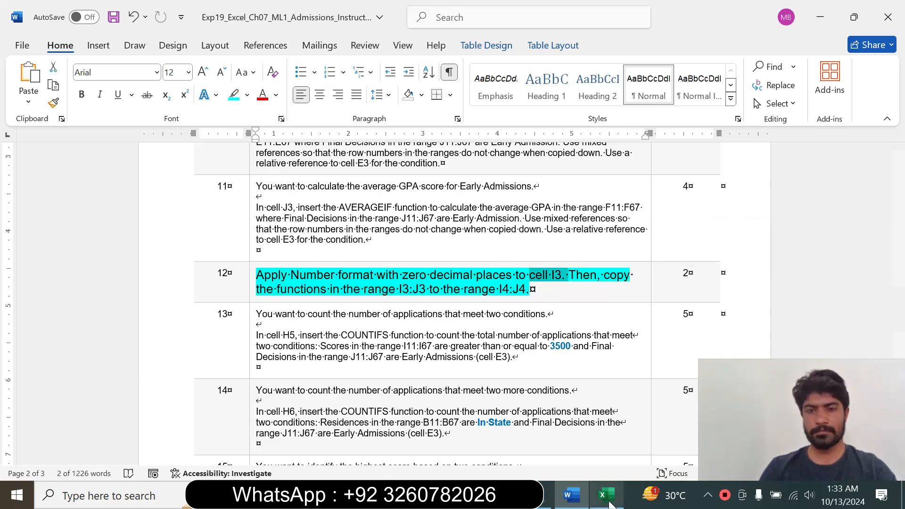
left_click(607, 495)
left_click(572, 194)
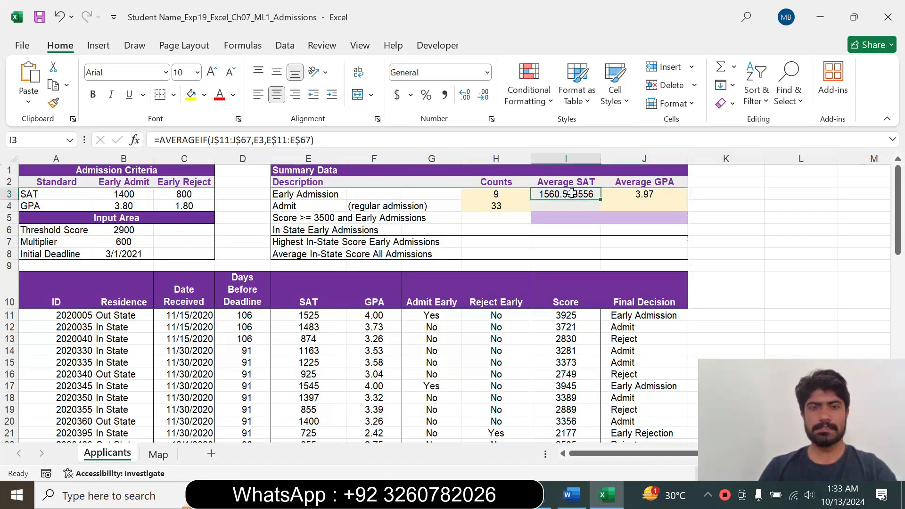
Recheck step 12 in Word, switch back to Excel and apply the Number format with 0 decimal places to cell I3.
left_click(572, 495)
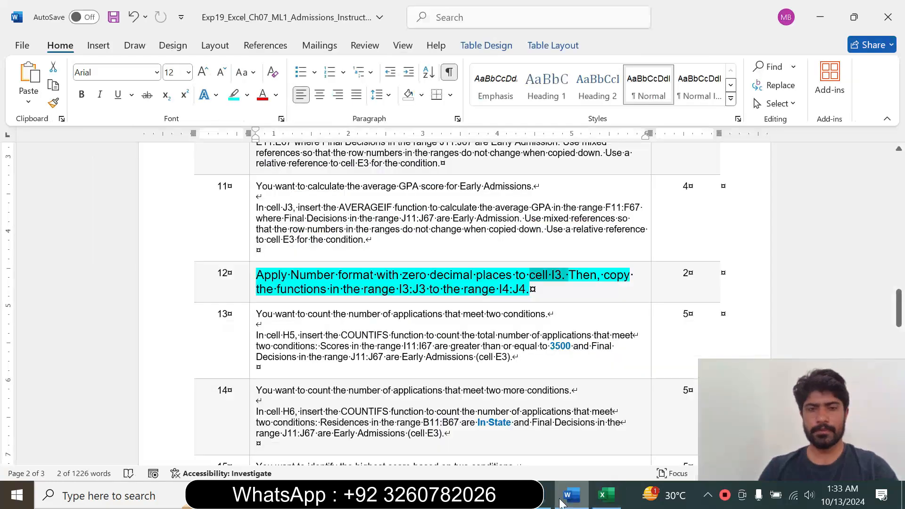
left_click_drag(291, 275, 535, 289)
left_click(606, 496)
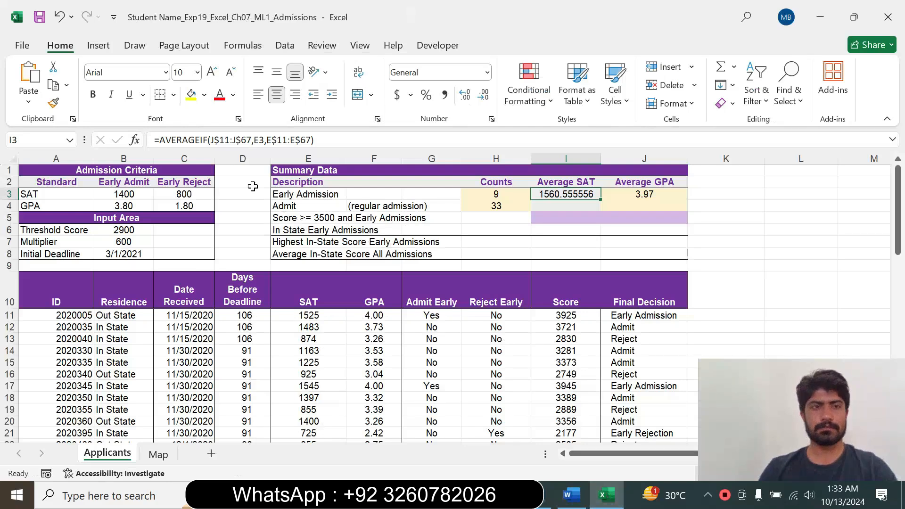
left_click(491, 119)
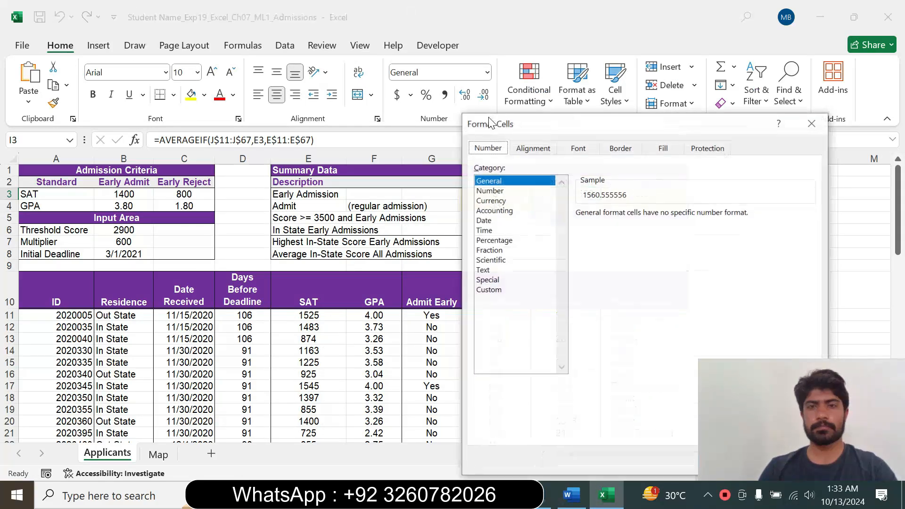
left_click(495, 190)
double_click(671, 217)
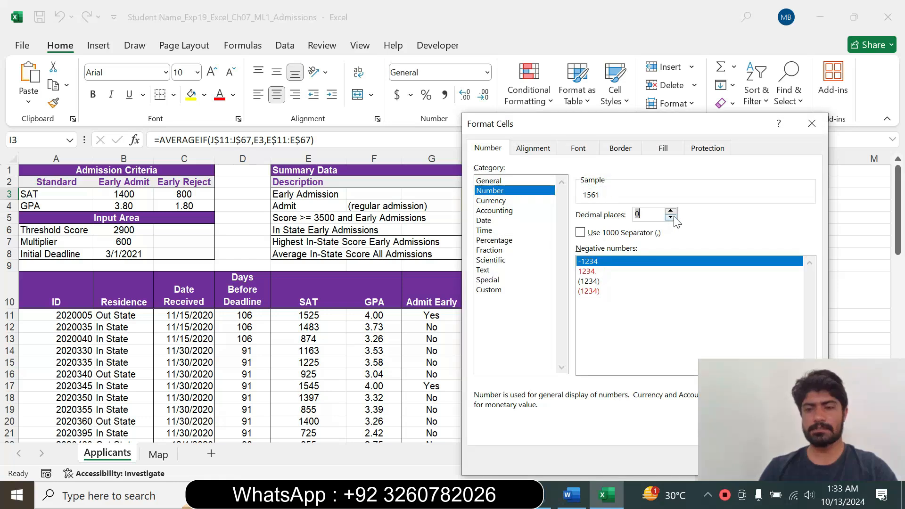
left_click_drag(581, 125, 326, 112)
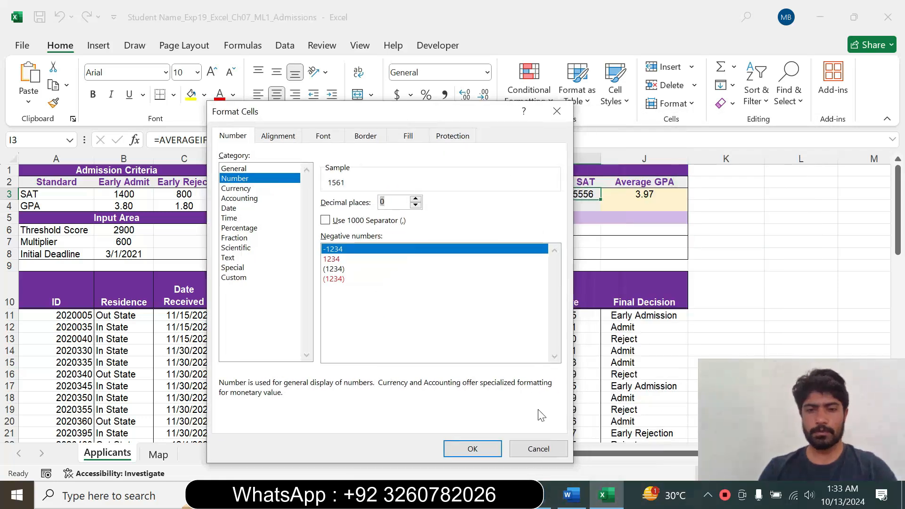
left_click(483, 448)
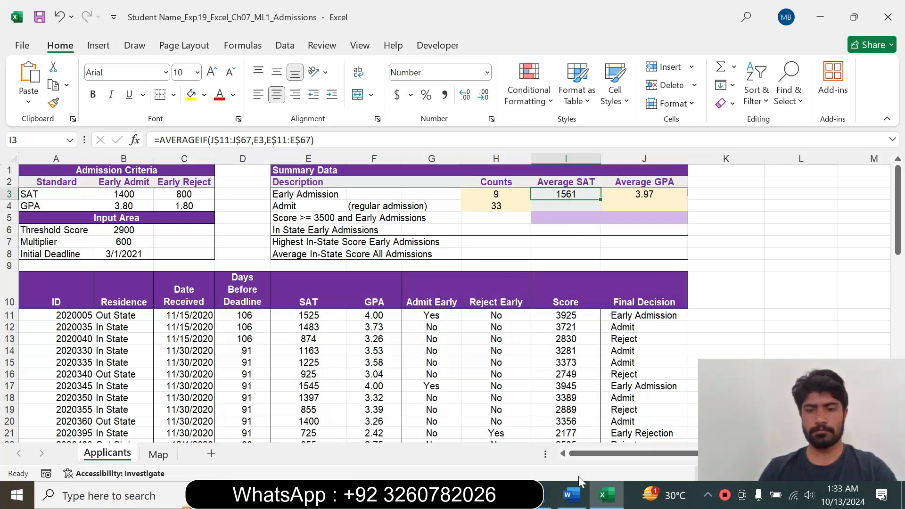
Reread step 12's instruction in Word about copying the functions in I3:J3, and switch back to Excel.
left_click(572, 495)
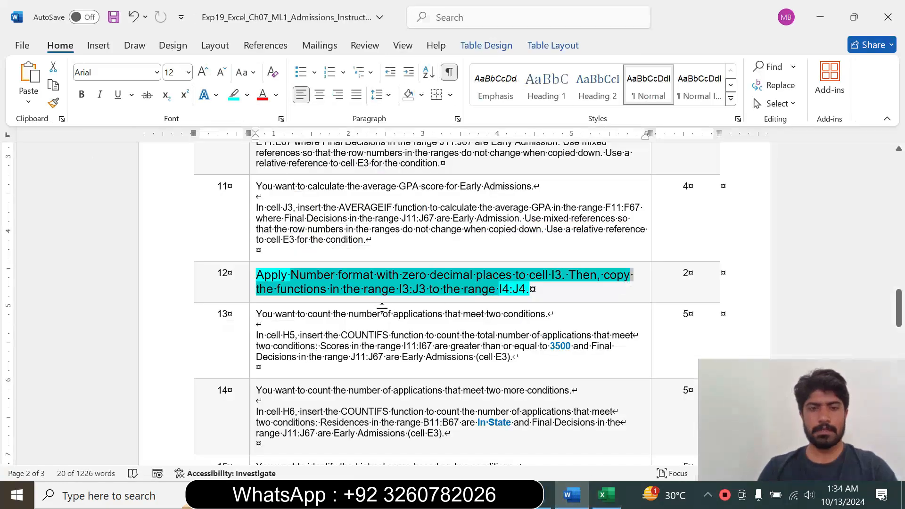
left_click(304, 295)
left_click_drag(409, 289, 363, 289)
left_click(606, 495)
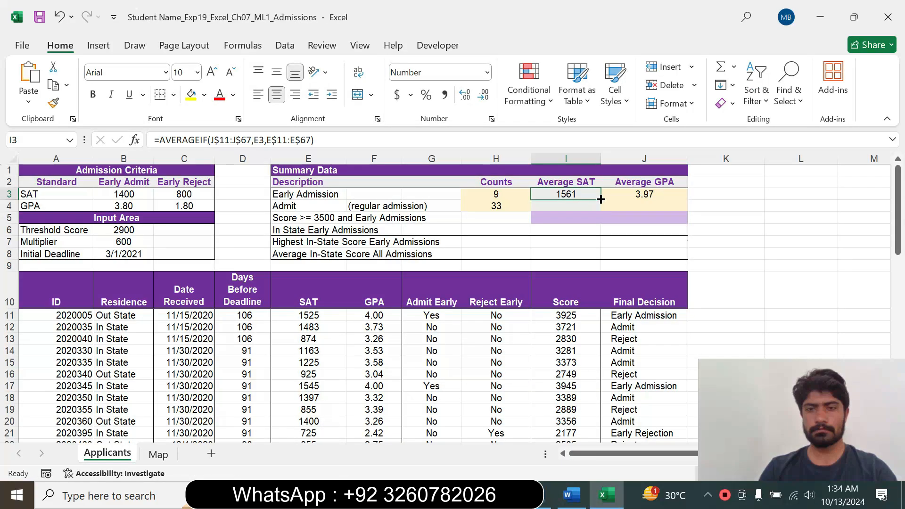
left_click(570, 494)
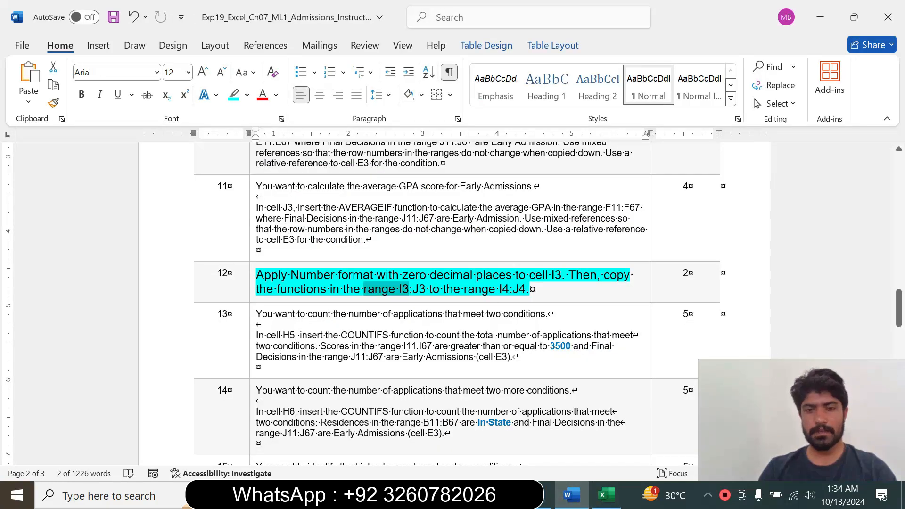
left_click(605, 495)
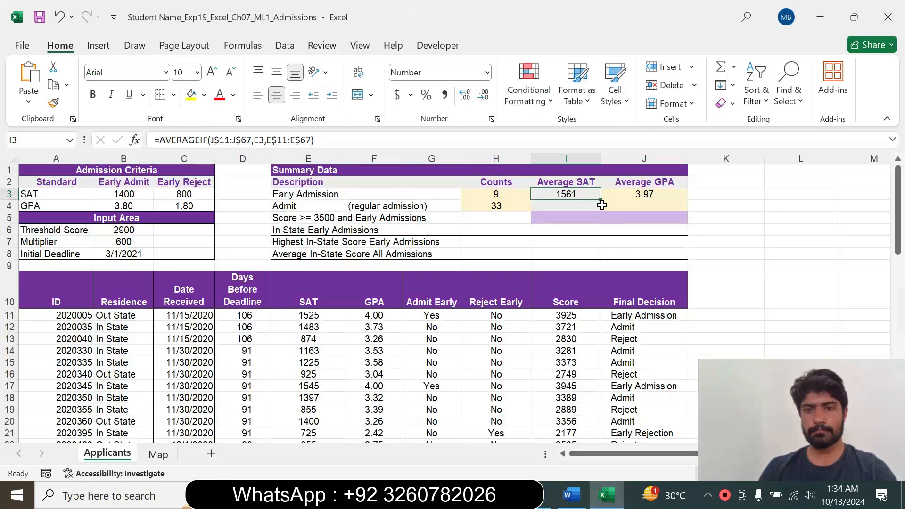
Copy the AVERAGEIF formula from I3 down to I4 and the one from J3 down to J4.
left_click_drag(601, 203, 647, 201)
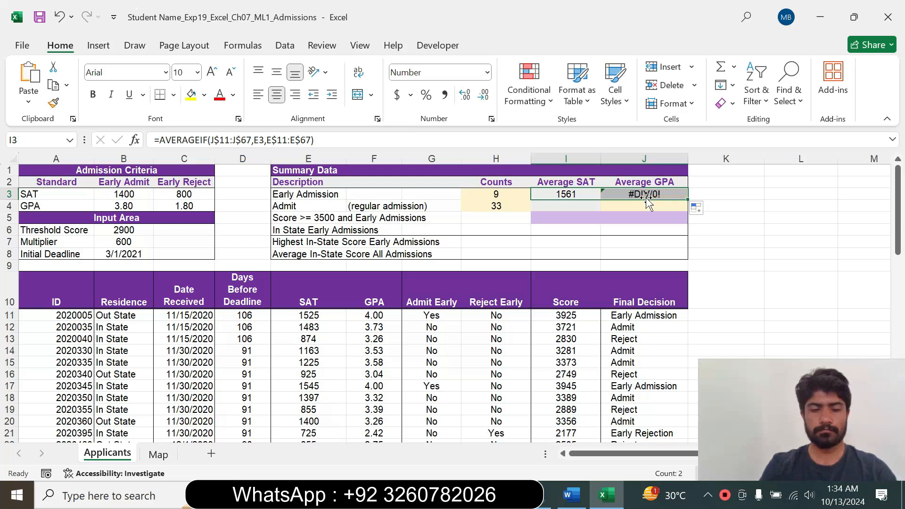
key("ctrl+z")
left_click_drag(601, 202, 602, 209)
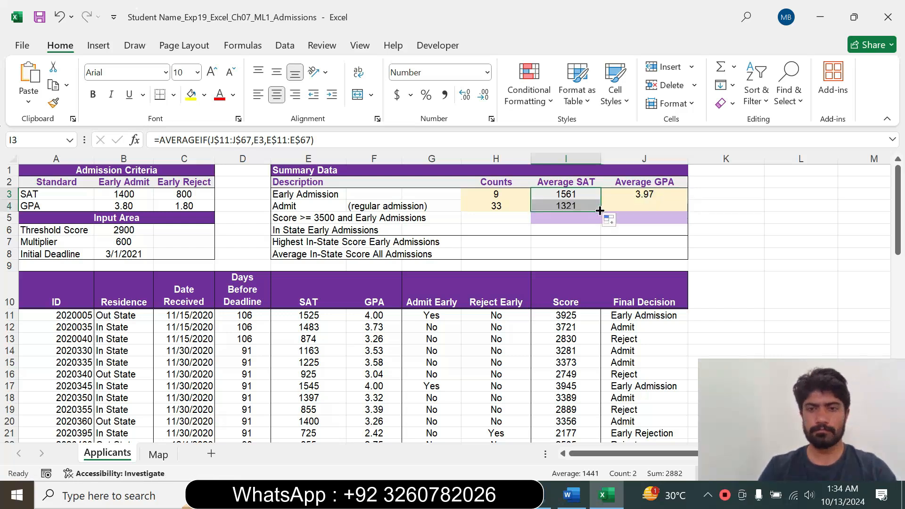
left_click(655, 195)
left_click_drag(689, 201, 690, 213)
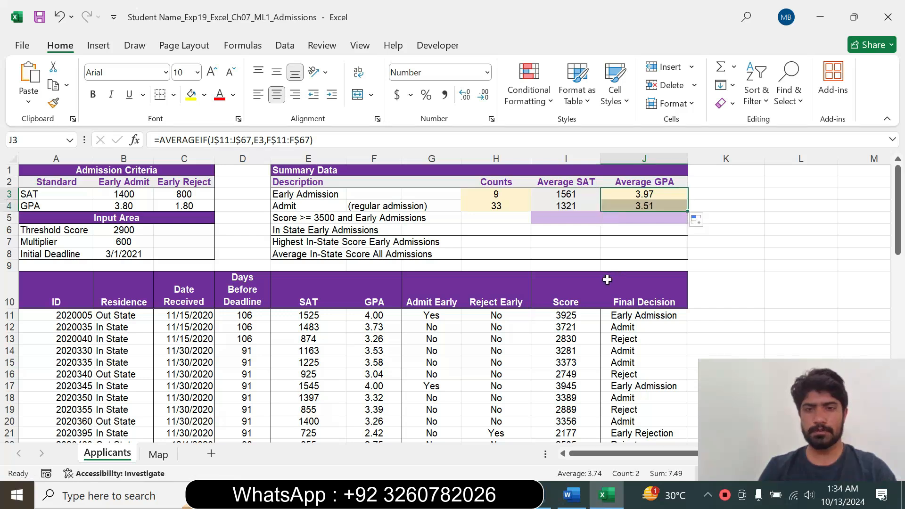
Look over steps 12 and 13 in Word, switch to Excel and check the formula in cell I3.
left_click(572, 494)
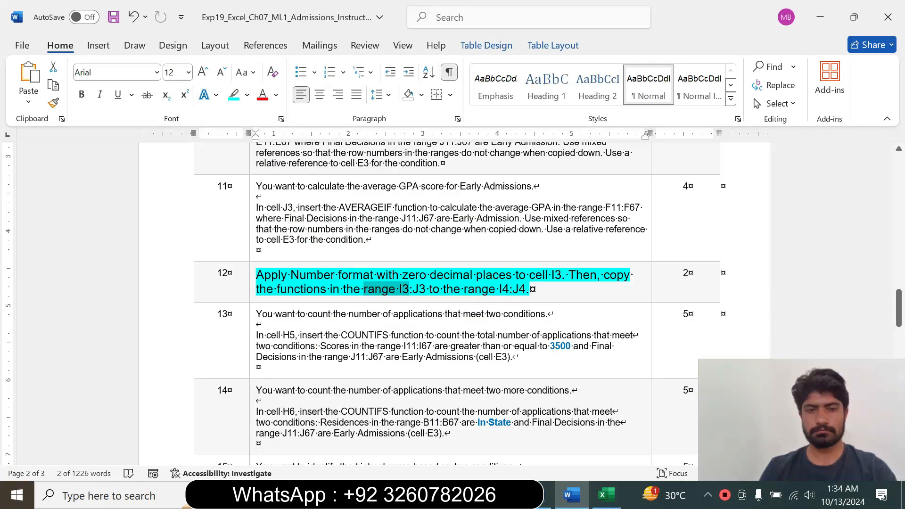
left_click(489, 314)
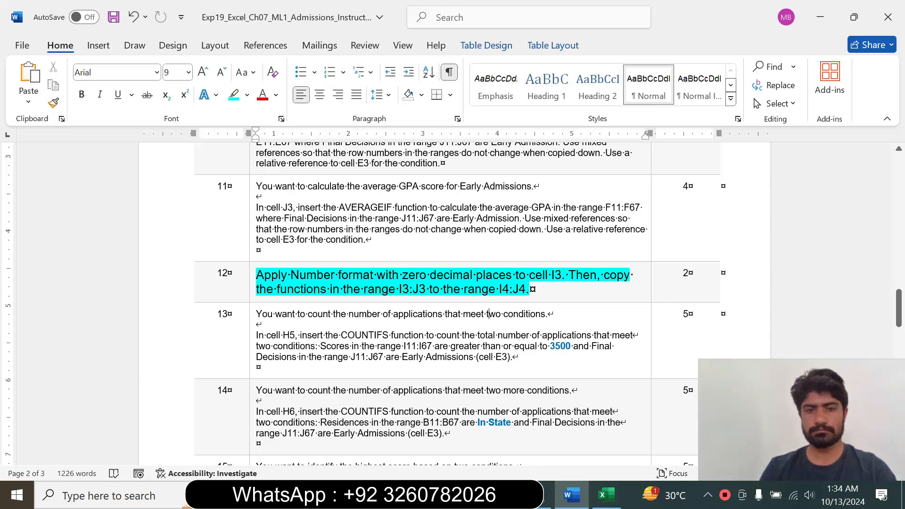
left_click(606, 495)
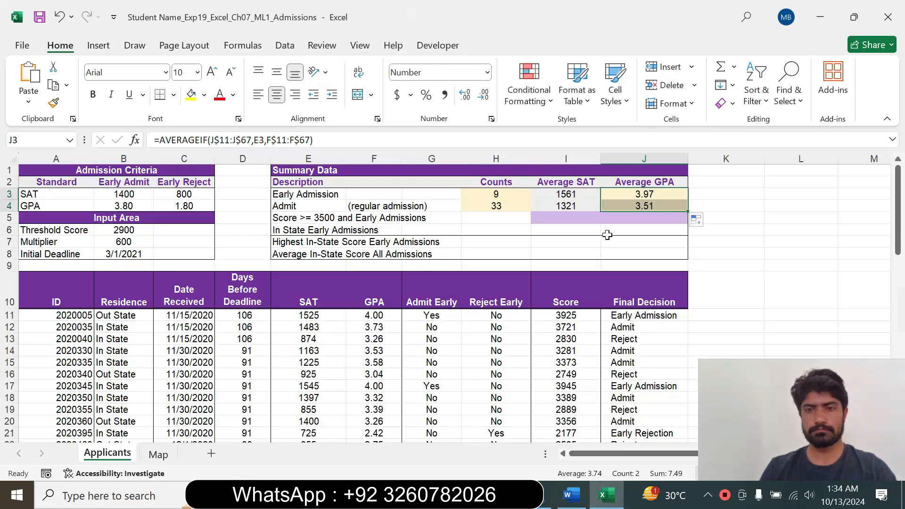
left_click(565, 195)
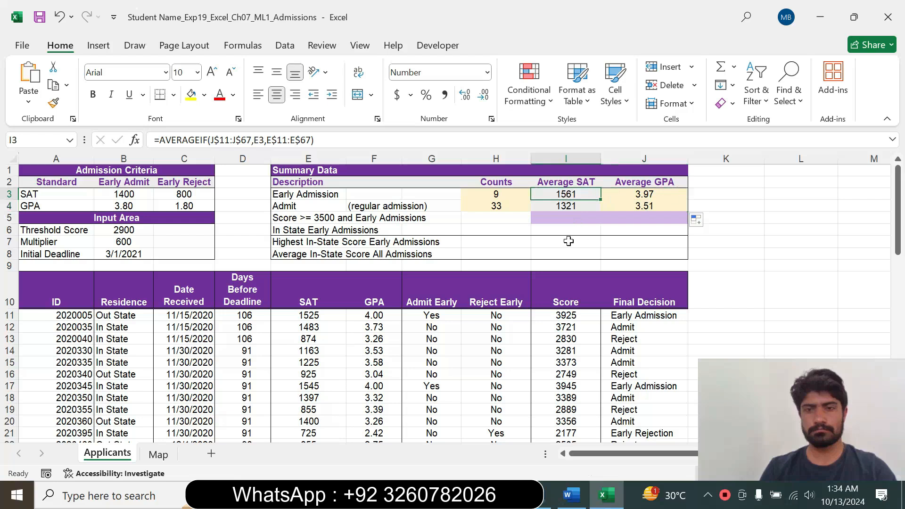
Switch to Word, reset step 12's text to 9 pt and remove its highlight.
left_click(572, 495)
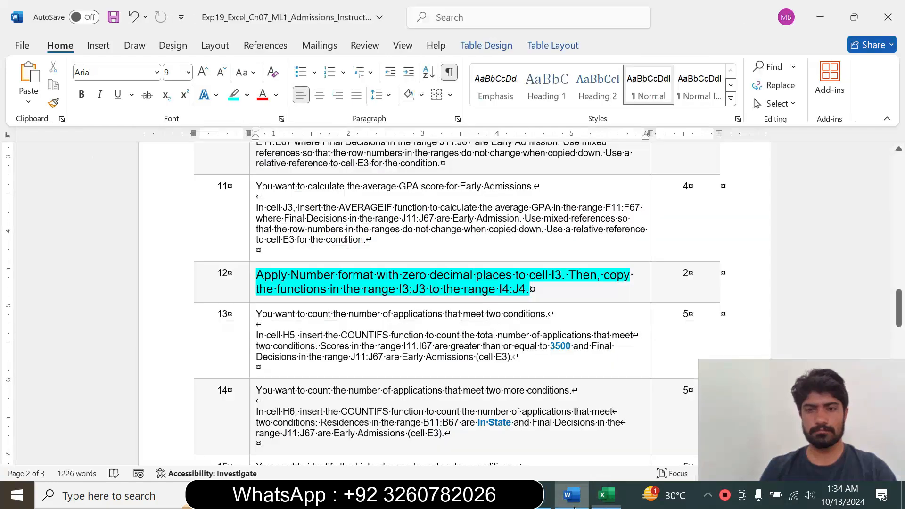
left_click(251, 290)
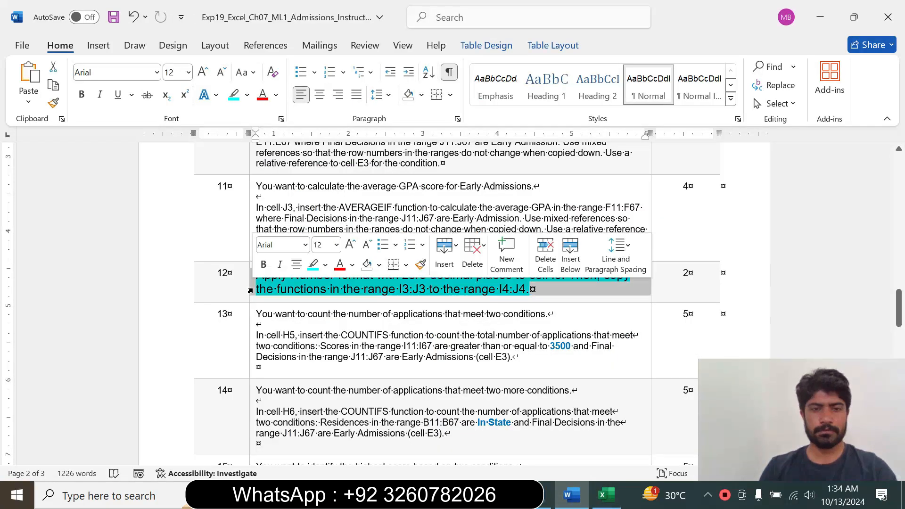
left_click(336, 244)
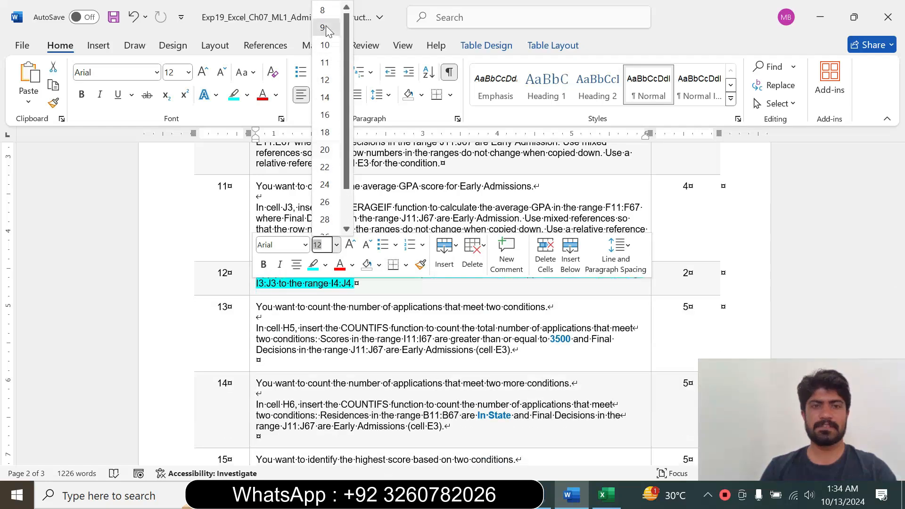
left_click(326, 27)
left_click(247, 95)
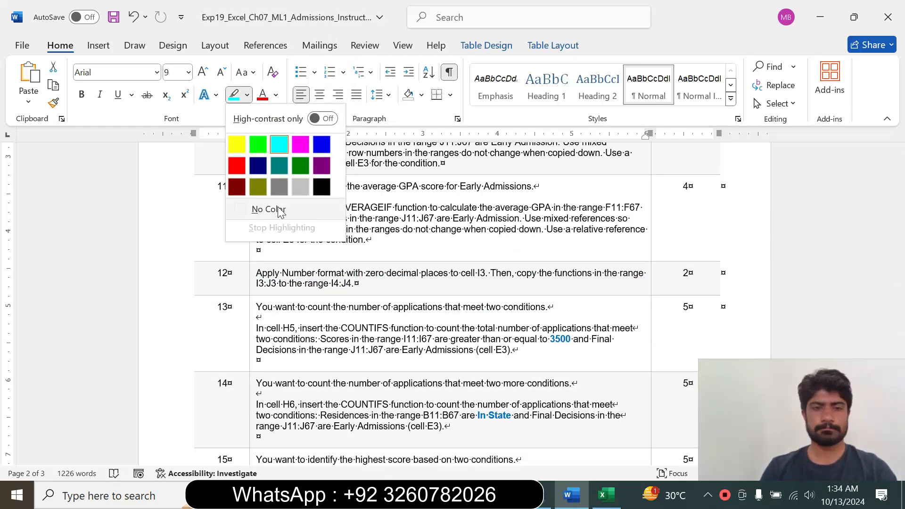
left_click(267, 208)
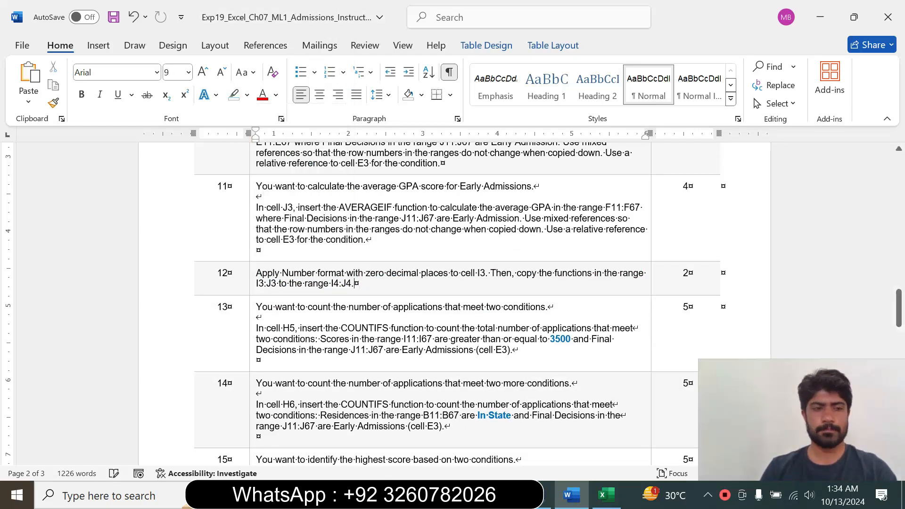
Enlarge step 13's text to 14 pt and highlight it in cyan.
left_click(251, 330)
left_click(337, 284)
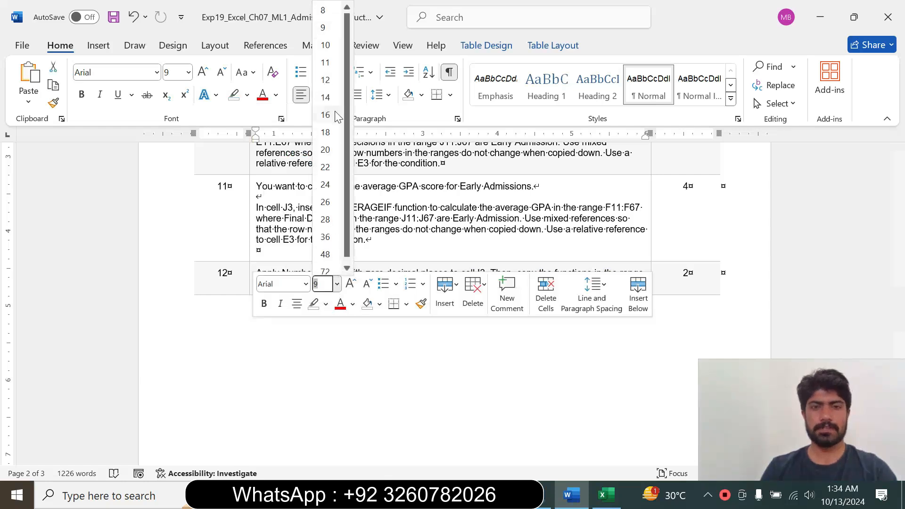
left_click(325, 97)
left_click(246, 95)
left_click(278, 142)
left_click_drag(896, 304, 896, 319)
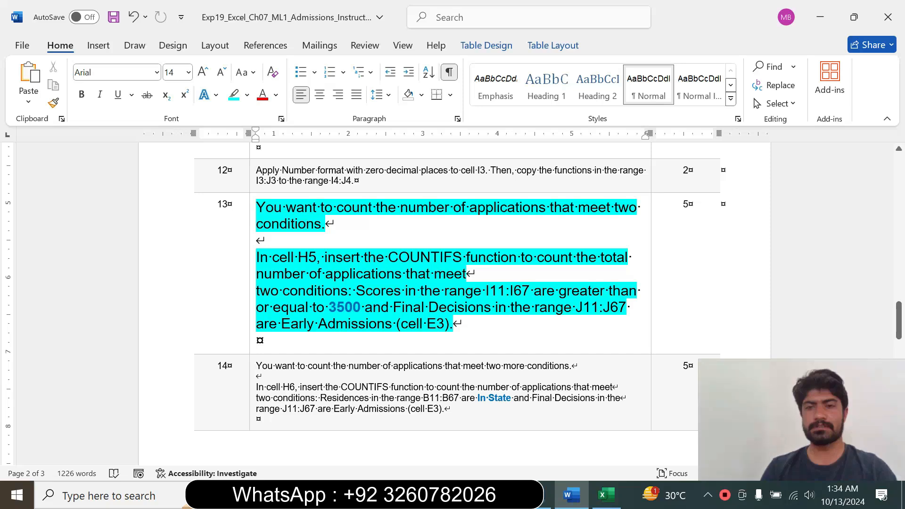
Read step 13's COUNTIFS instruction for cell H5, including its two conditions and the reference to cell E3.
left_click_drag(257, 257, 339, 325)
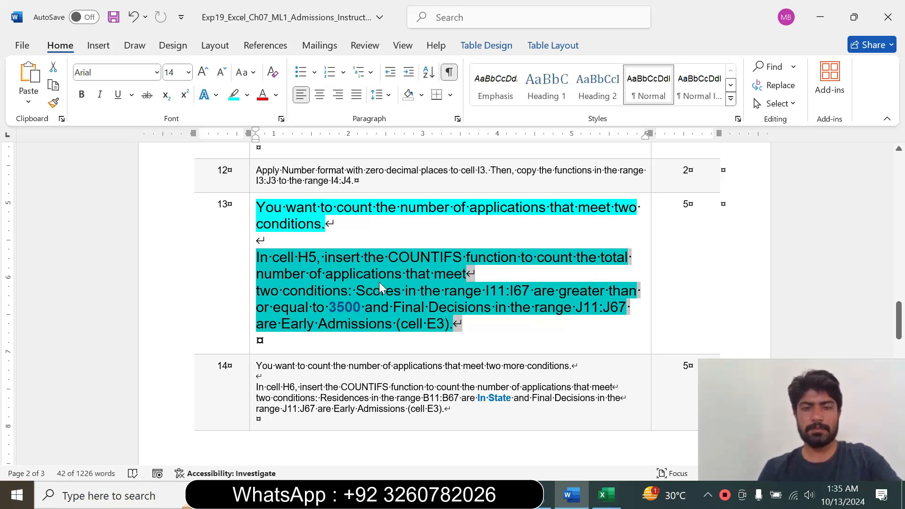
left_click(278, 297)
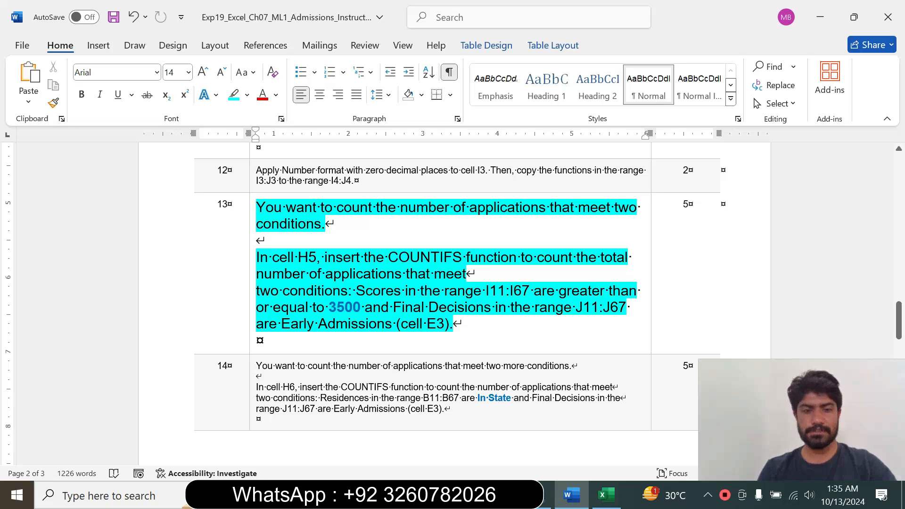
left_click_drag(401, 324, 444, 326)
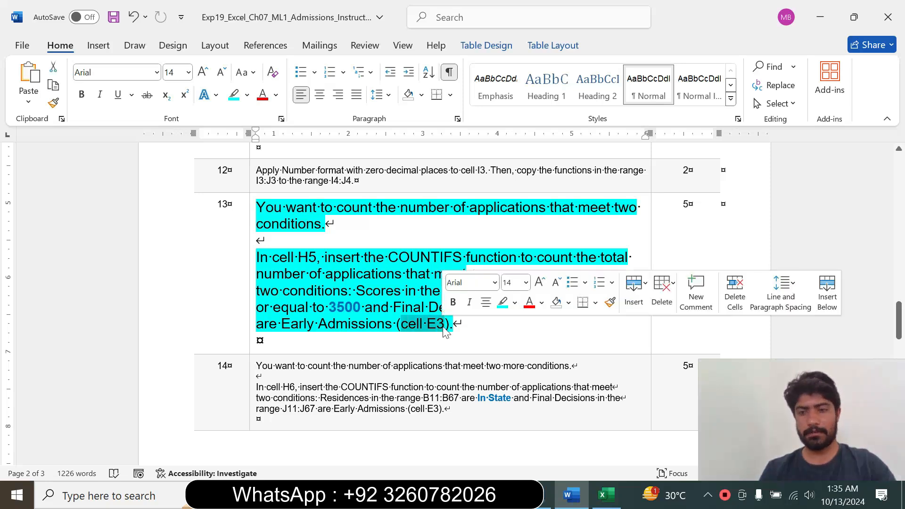
left_click(455, 343)
left_click_drag(272, 258, 473, 274)
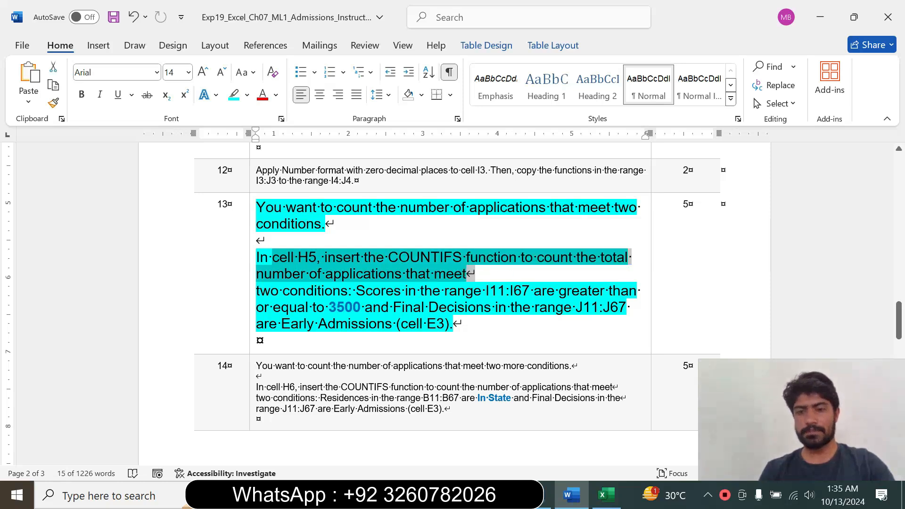
Switch to Excel, start a COUNTIFS formula in cell H5 and open its function arguments.
left_click(608, 495)
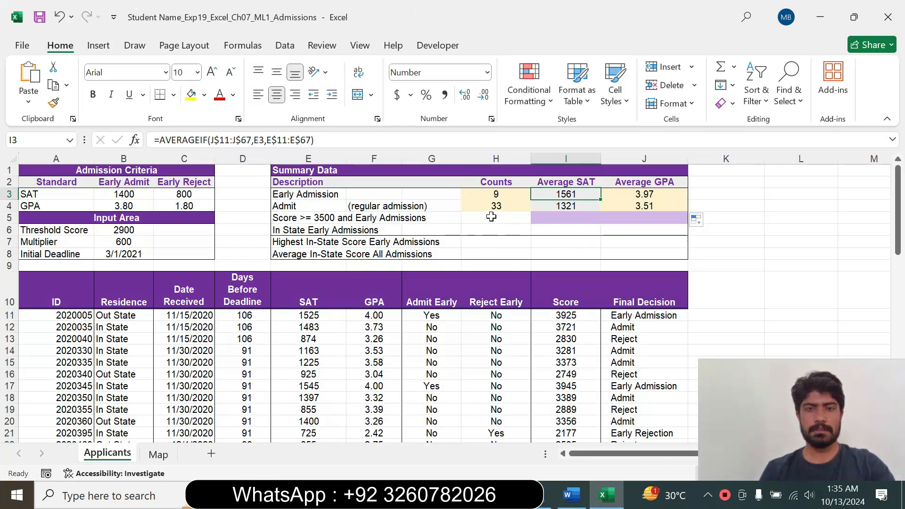
left_click(508, 223)
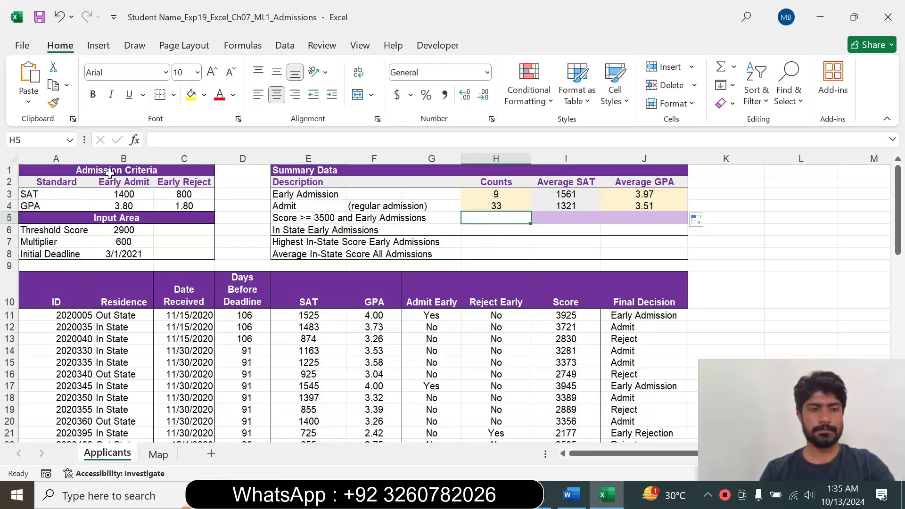
left_click(578, 496)
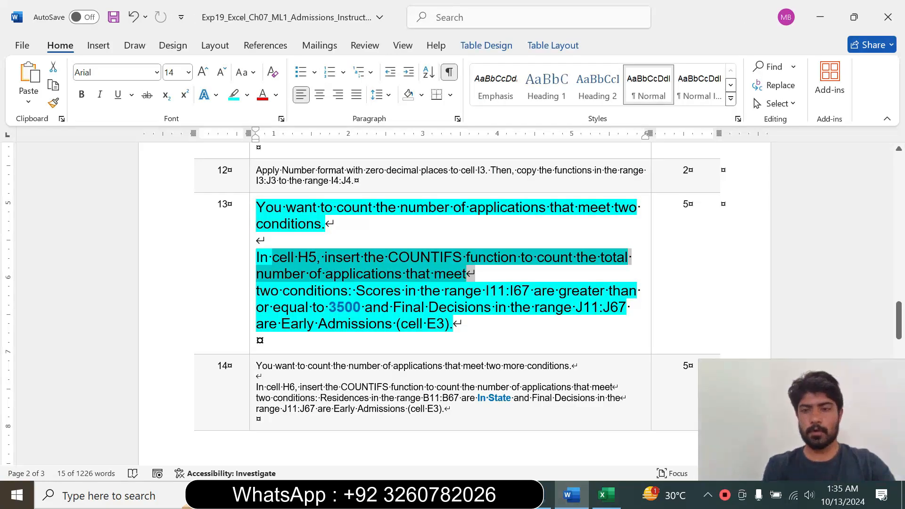
left_click(606, 495)
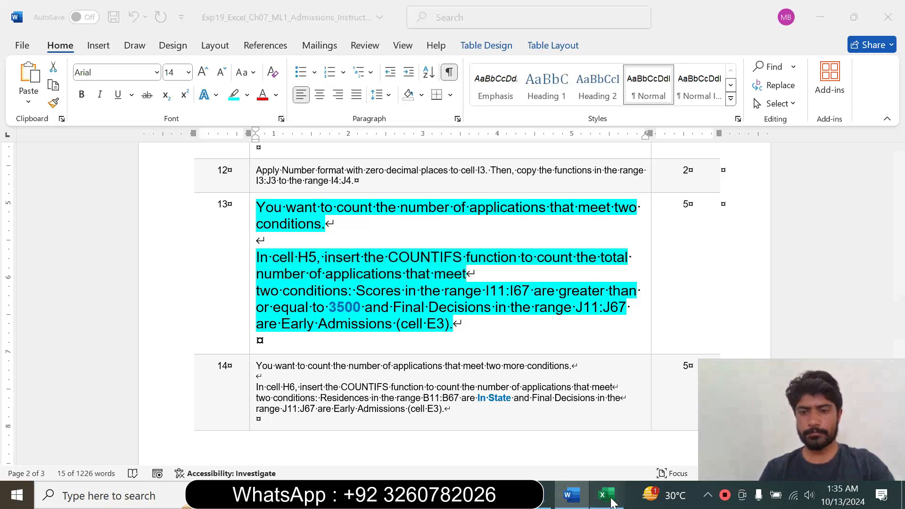
type("=")
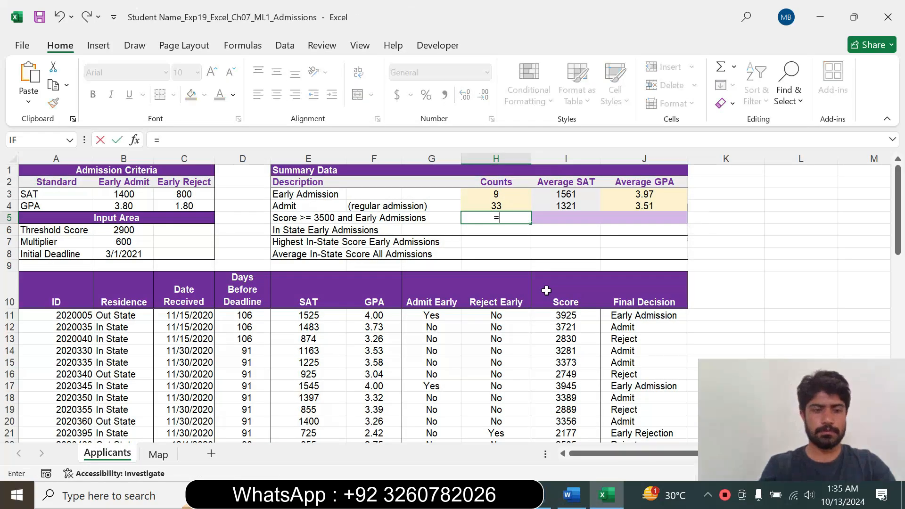
type("count")
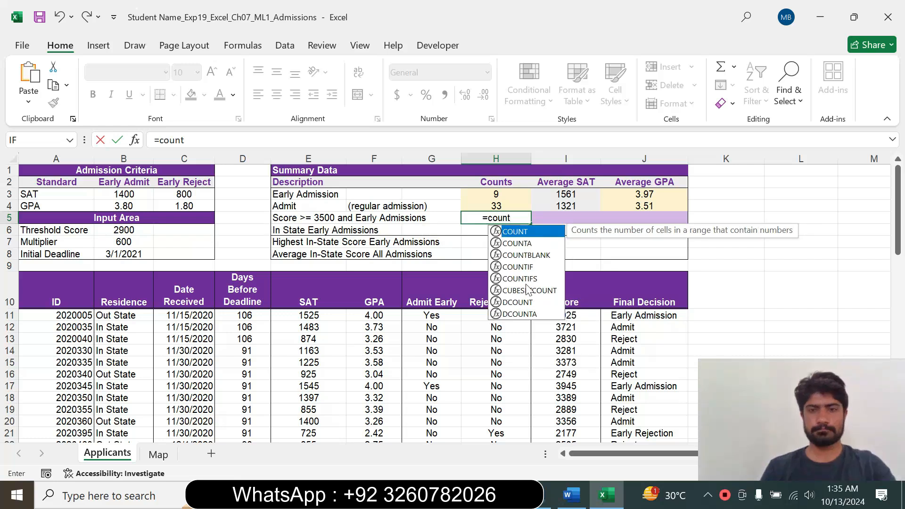
double_click(535, 279)
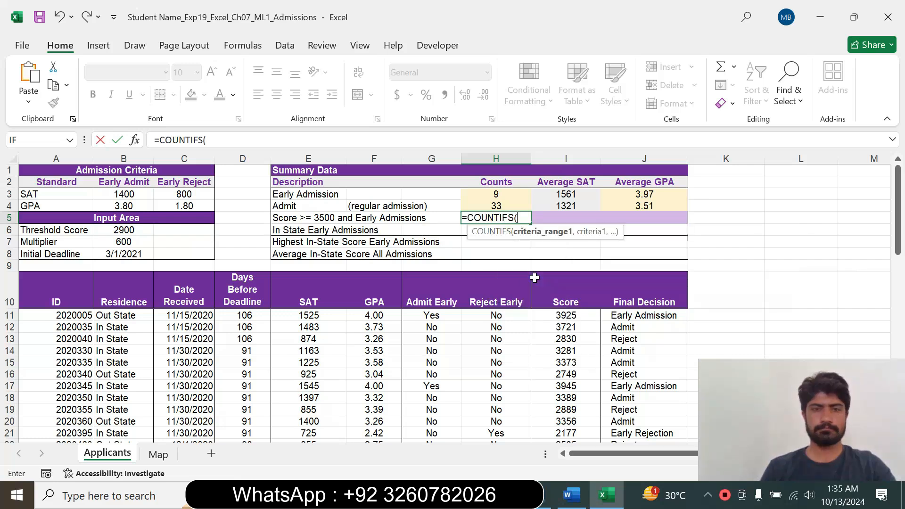
left_click(134, 141)
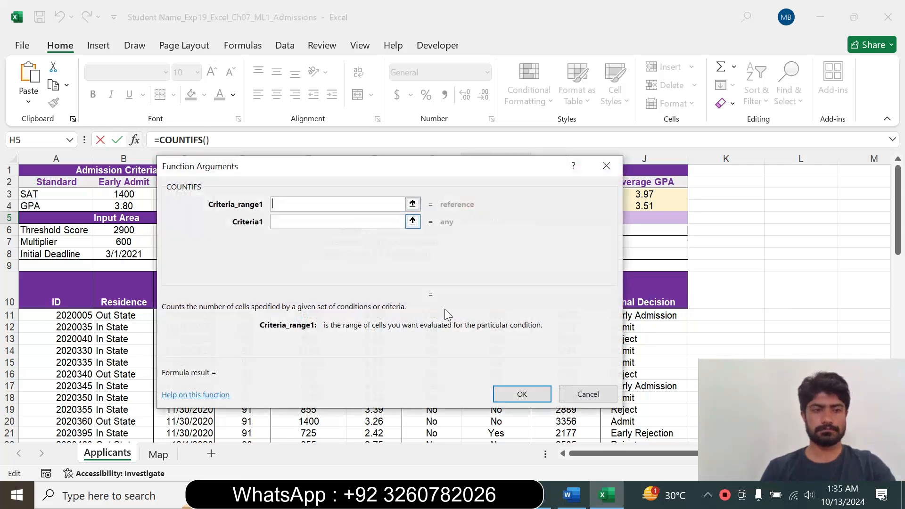
Recheck step 13 in Word, return to Excel and set the first COUNTIFS criteria range to the scores in I11:I67.
left_click(572, 495)
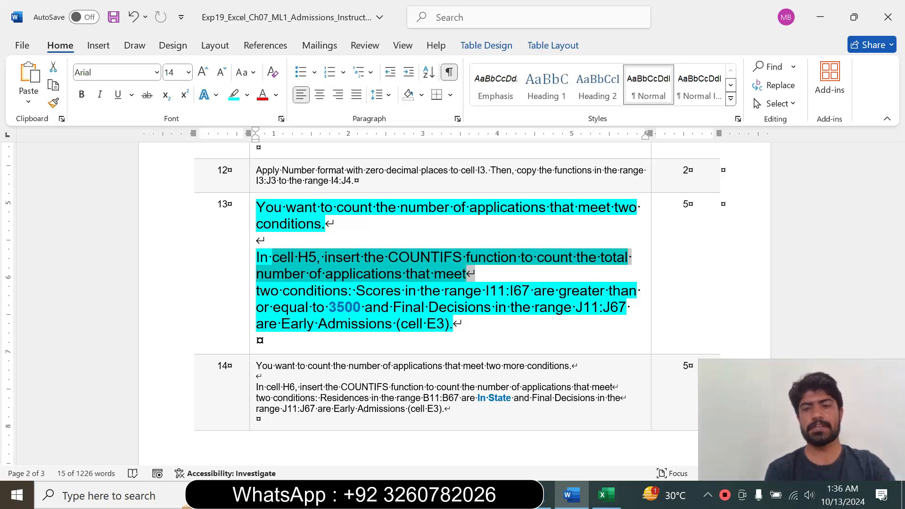
left_click(605, 495)
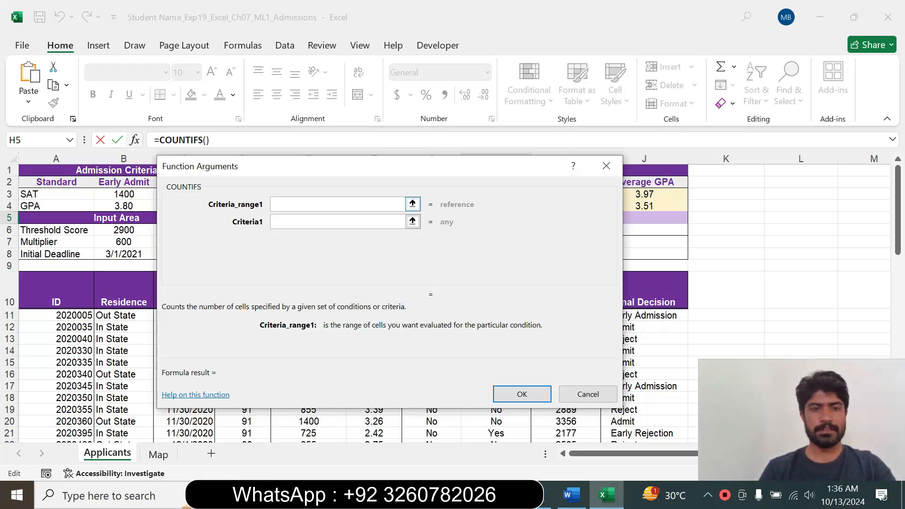
left_click_drag(249, 173, 748, 174)
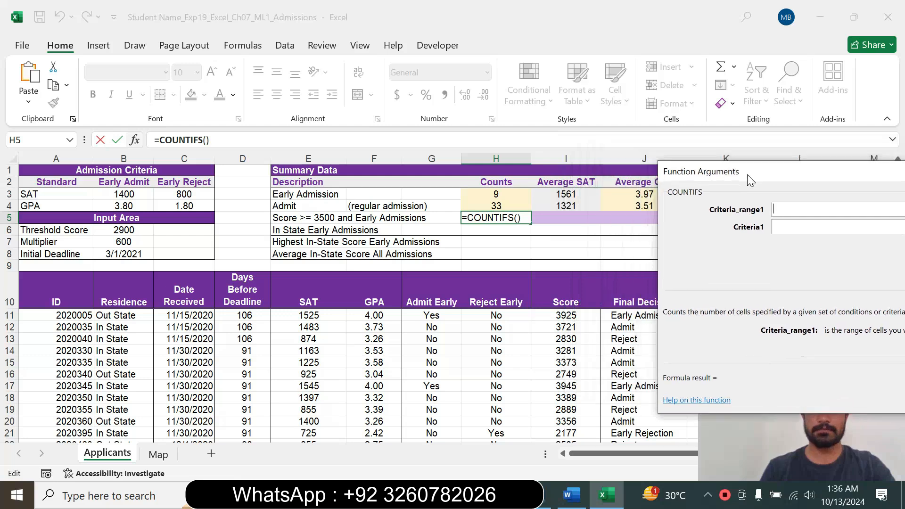
left_click_drag(570, 315, 560, 422)
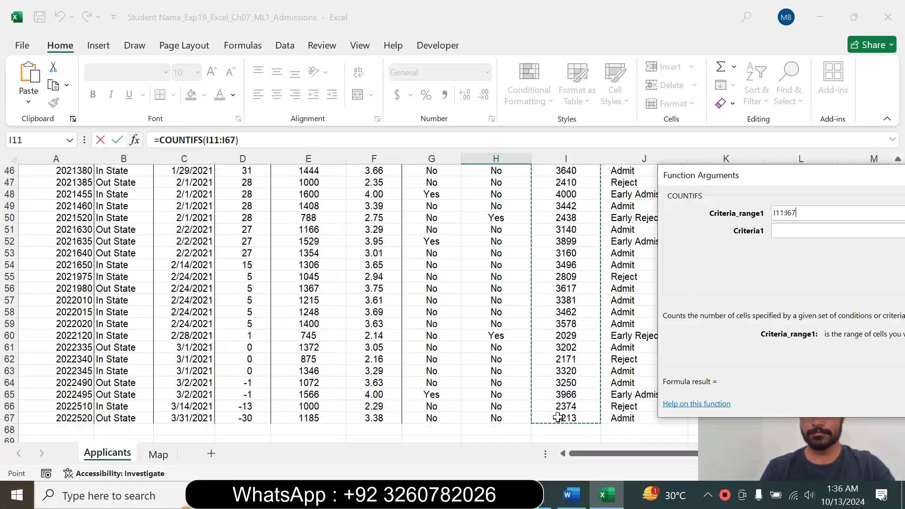
Set the first COUNTIFS criterion to ">=3500".
left_click_drag(661, 183, 507, 194)
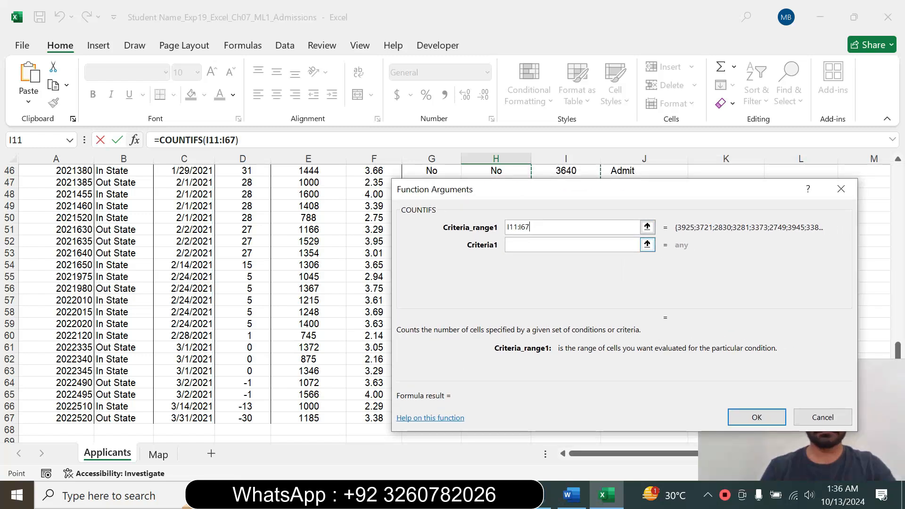
left_click(572, 244)
type("\">")
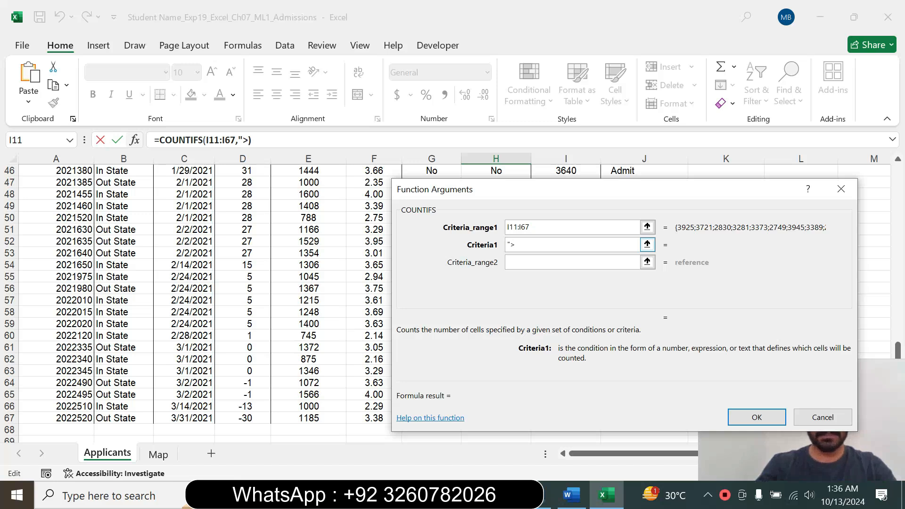
type("=")
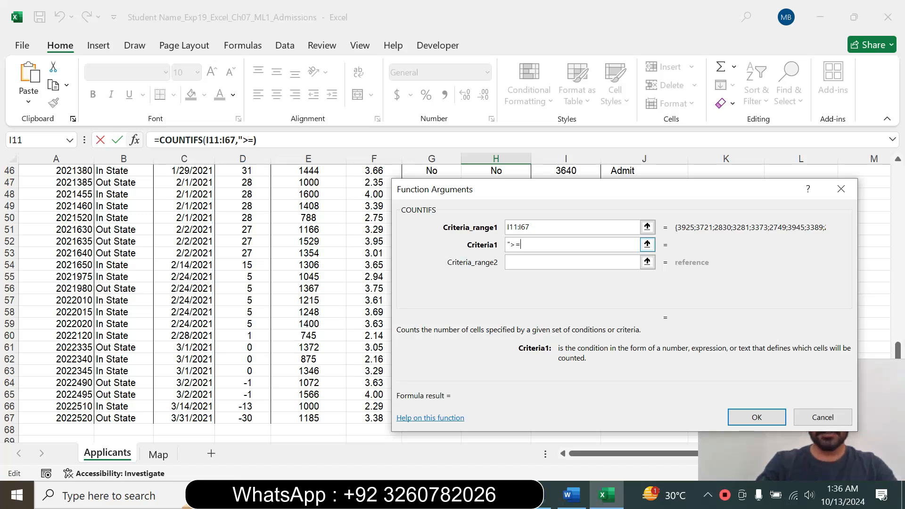
type("3500")
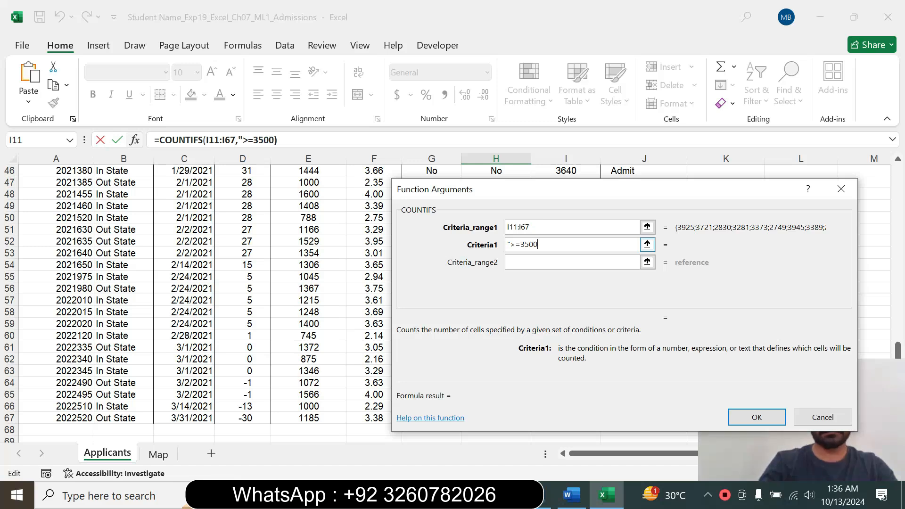
type("\"")
key("Tab")
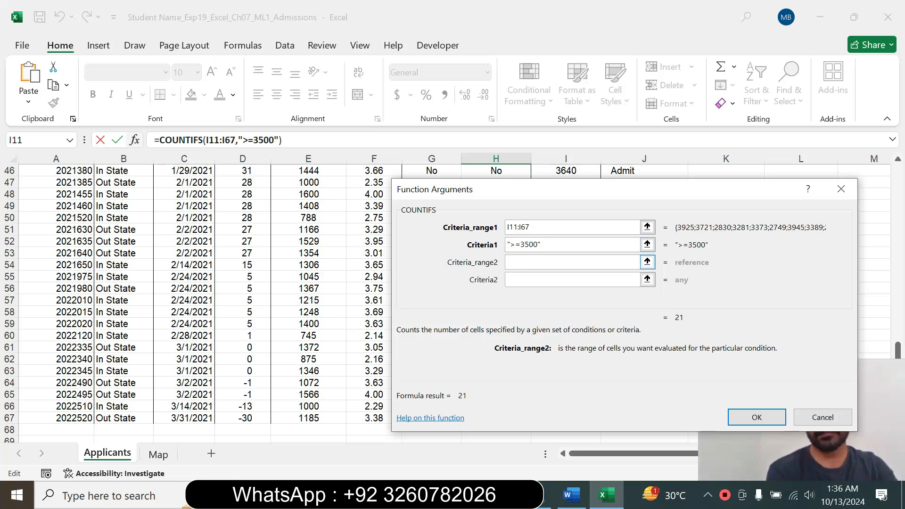
Check the Final Decisions condition in Word, return to Excel and set the second COUNTIFS criteria range to J$11:J$67.
left_click(571, 494)
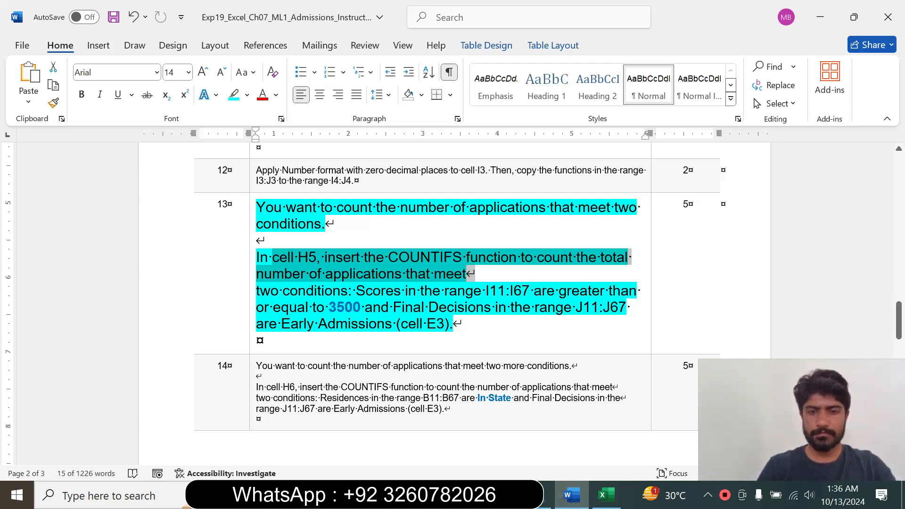
left_click_drag(393, 306, 599, 307)
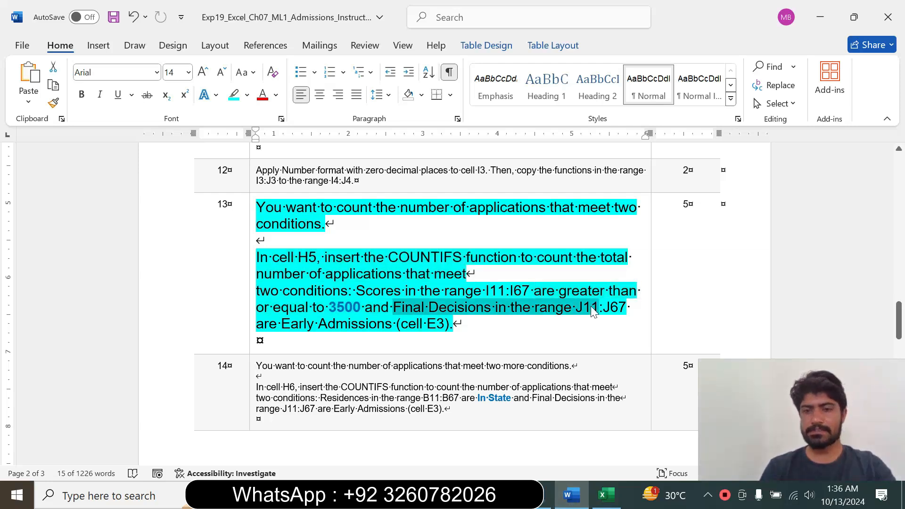
left_click(606, 494)
left_click_drag(635, 203, 330, 194)
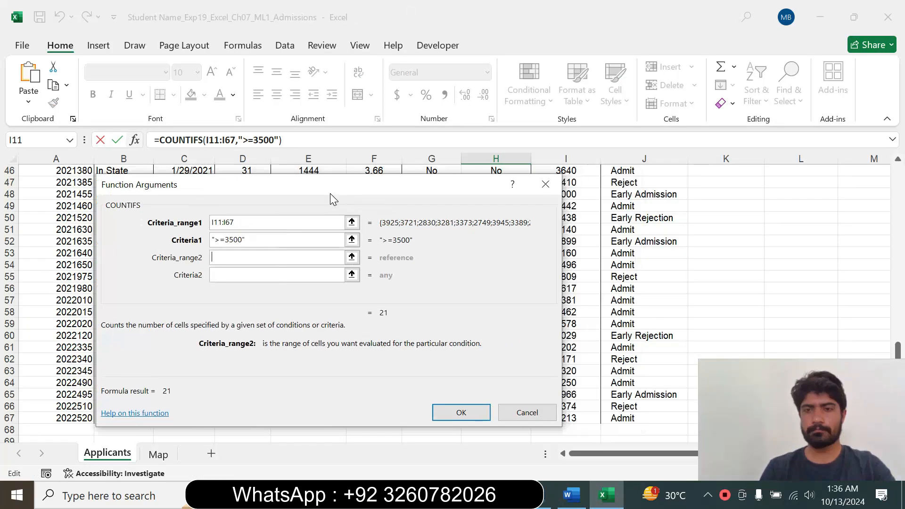
left_click_drag(897, 346, 888, 187)
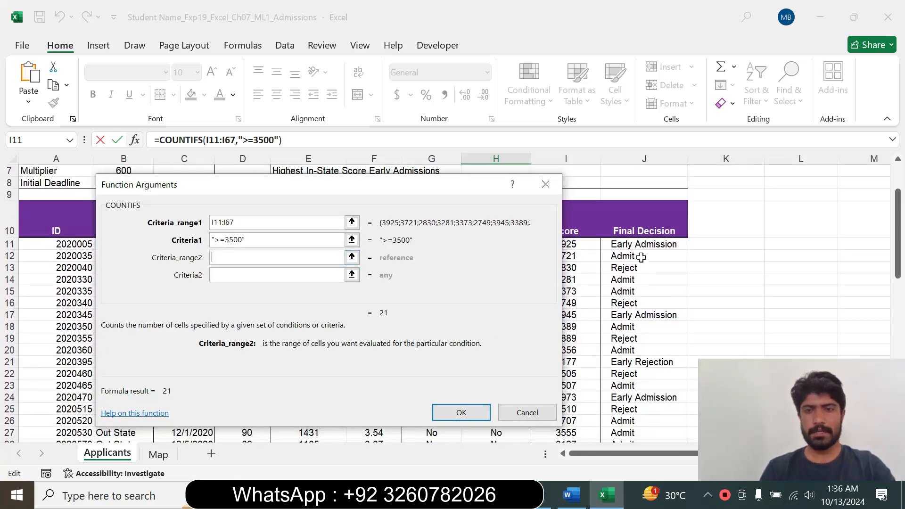
left_click(634, 242)
left_click_drag(634, 242, 624, 420)
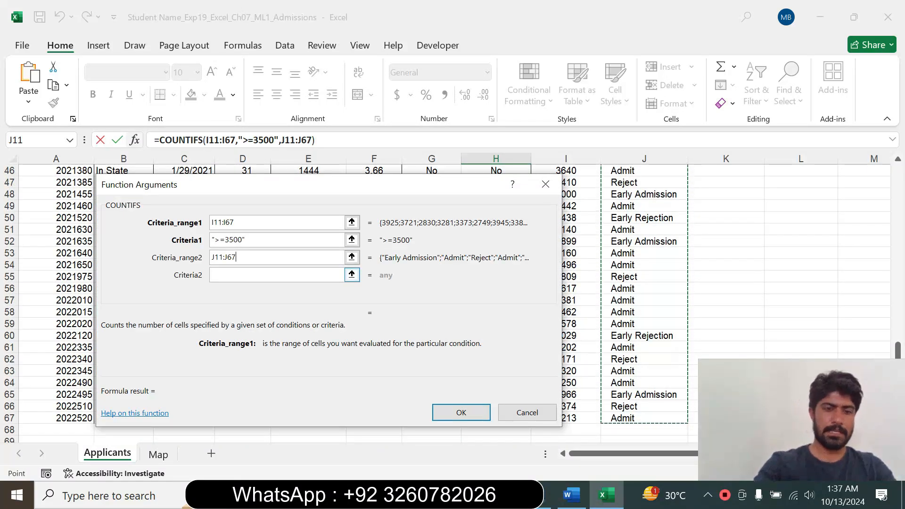
key("F4")
key("F4")
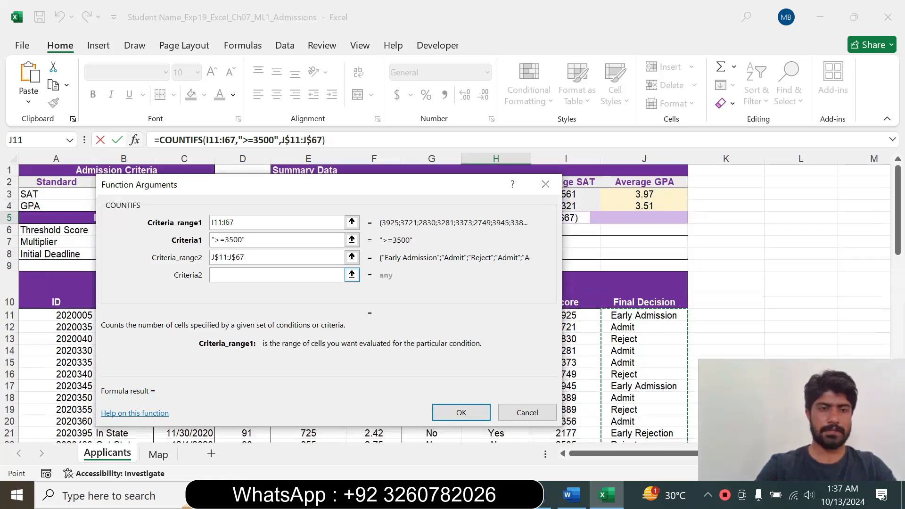
key("Tab")
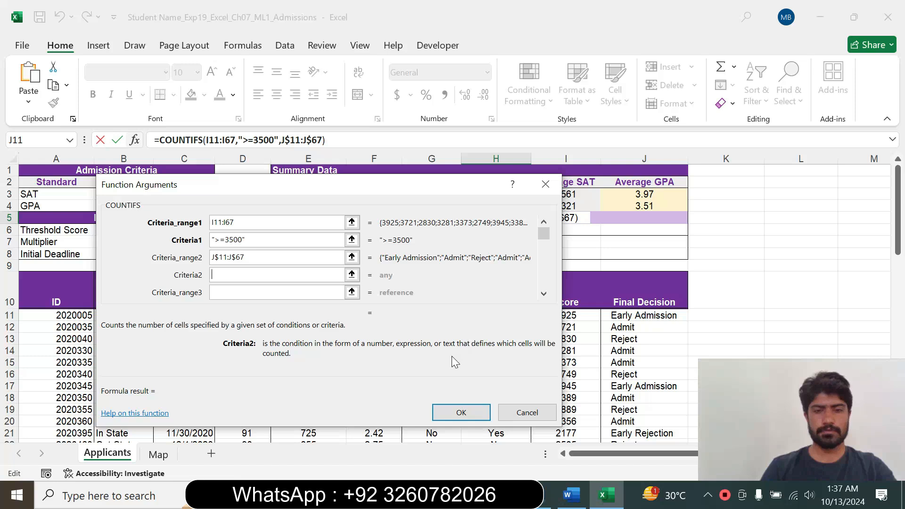
Recheck step 13 in Word, return to Excel, use cell E3 as the second criterion and complete the H5 formula.
left_click(575, 502)
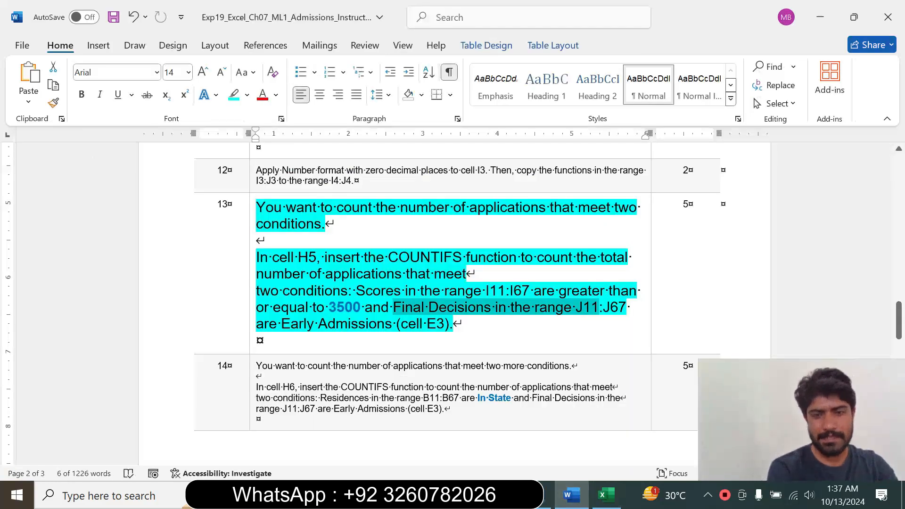
left_click(606, 494)
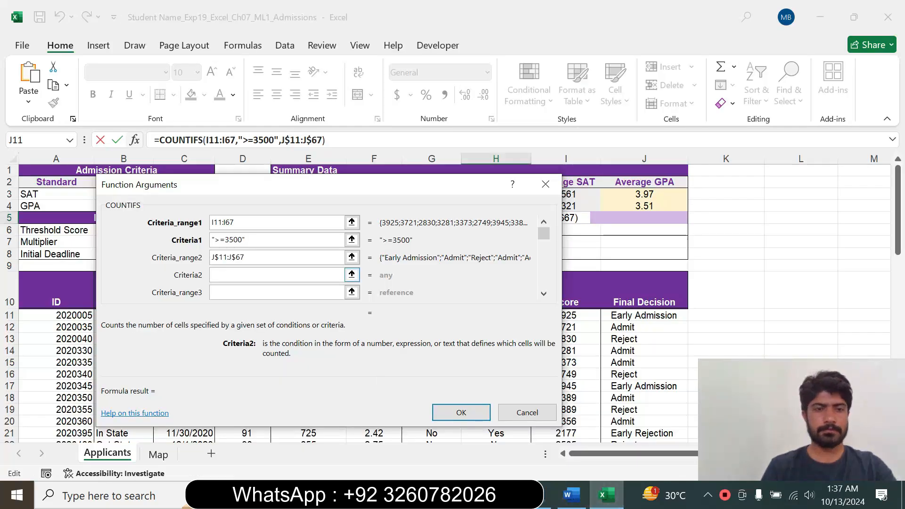
left_click_drag(202, 186, 319, 226)
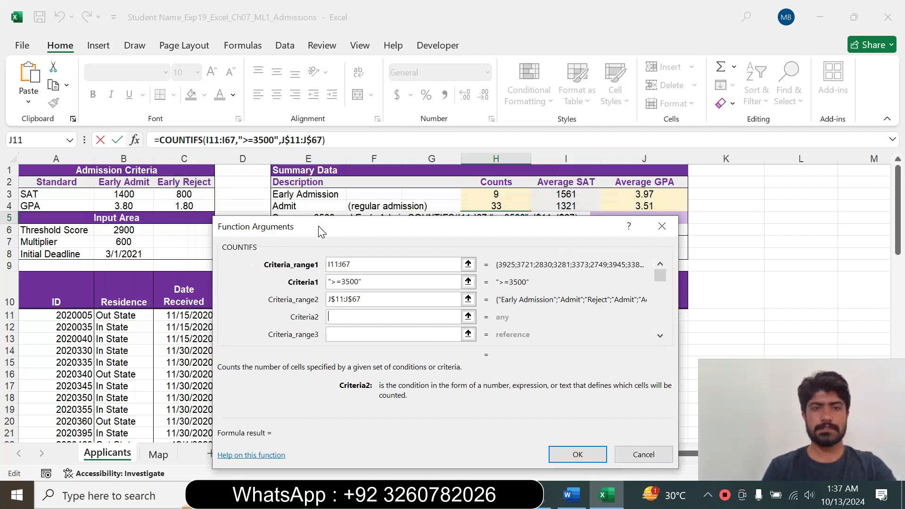
left_click(314, 195)
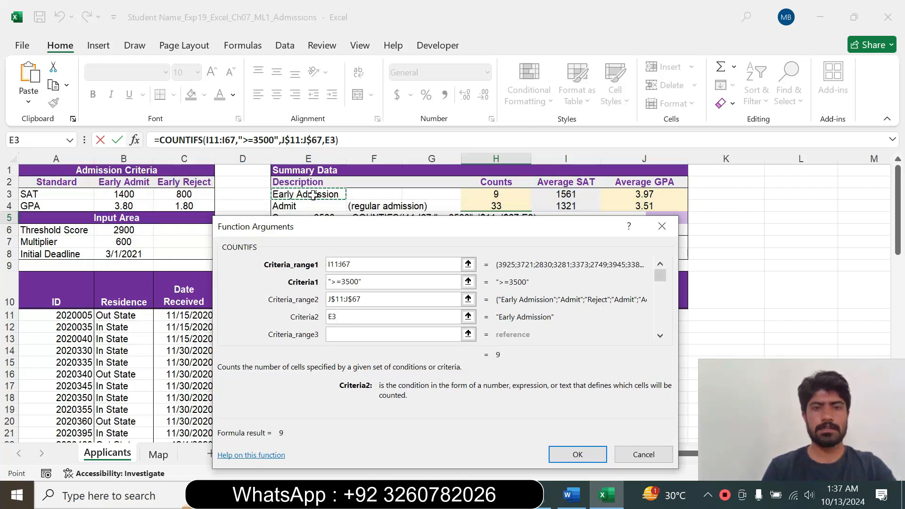
left_click(577, 453)
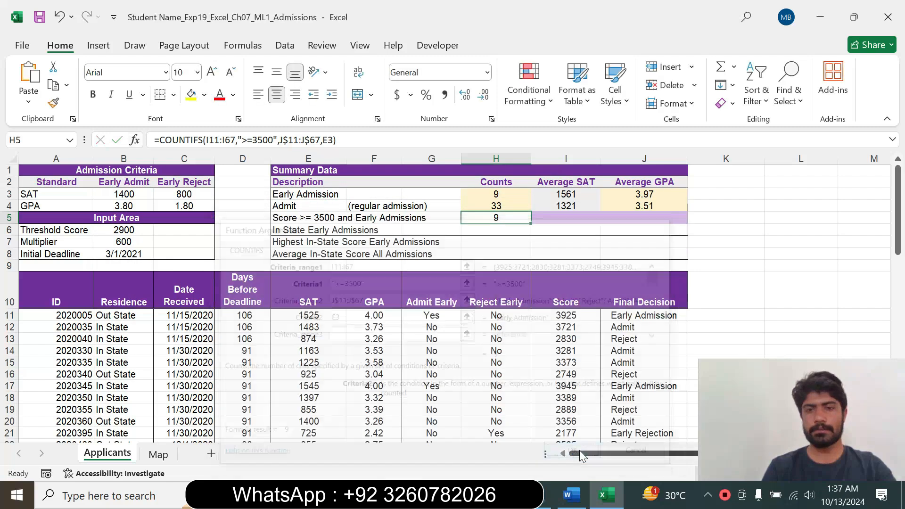
Switch to Word, reset step 13's text to 9 pt and remove its highlight.
left_click(570, 495)
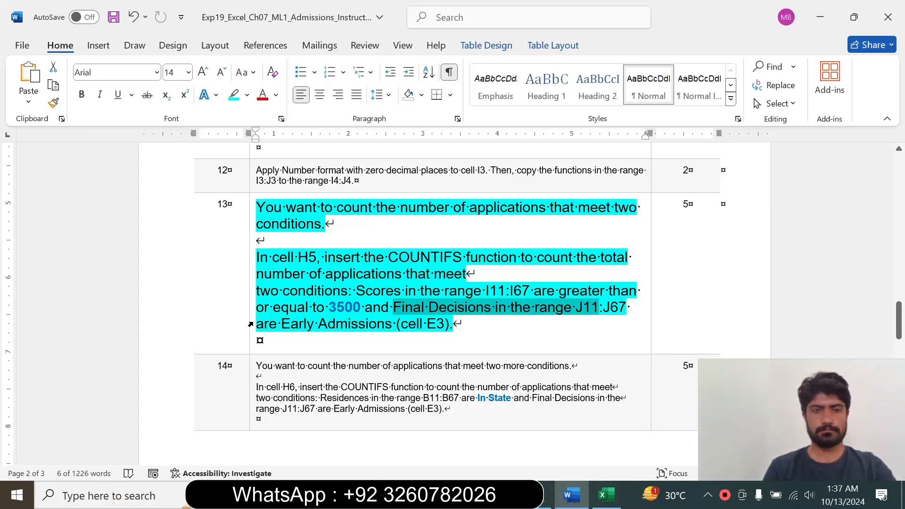
left_click(251, 324)
left_click(335, 278)
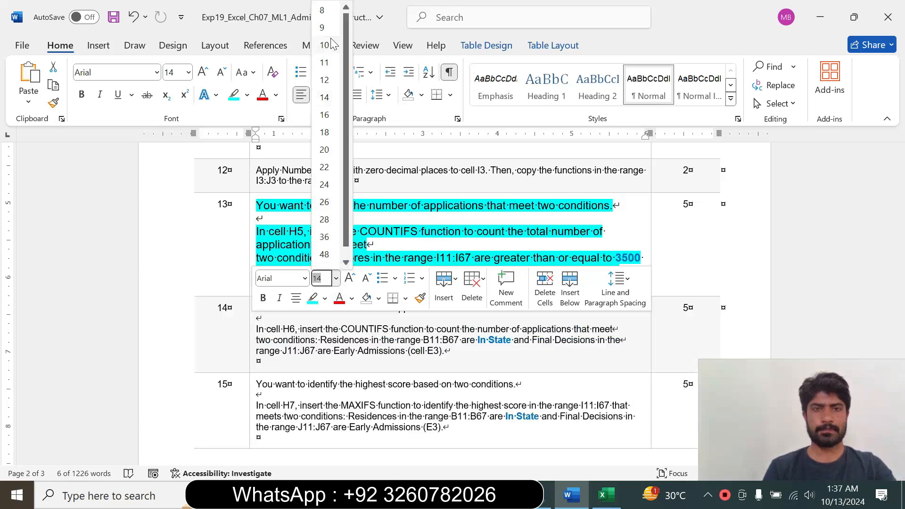
left_click(323, 28)
left_click(248, 95)
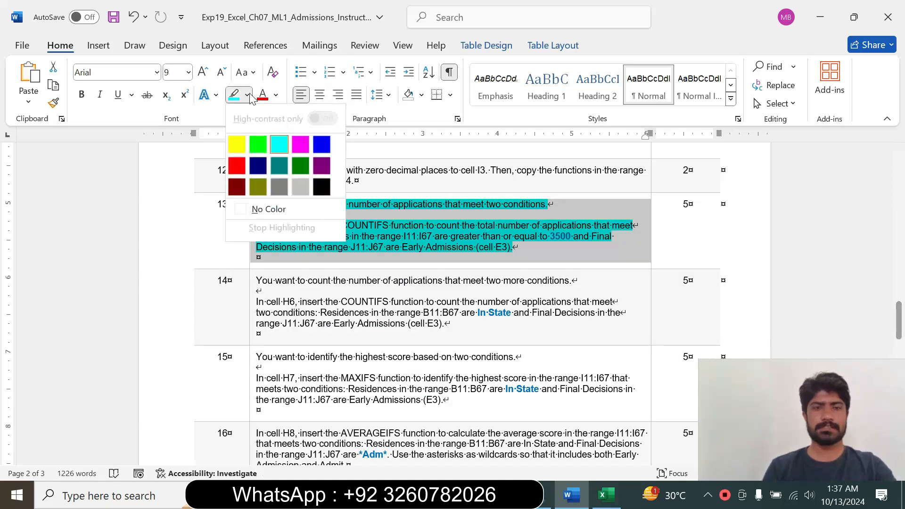
left_click(269, 208)
left_click(264, 264)
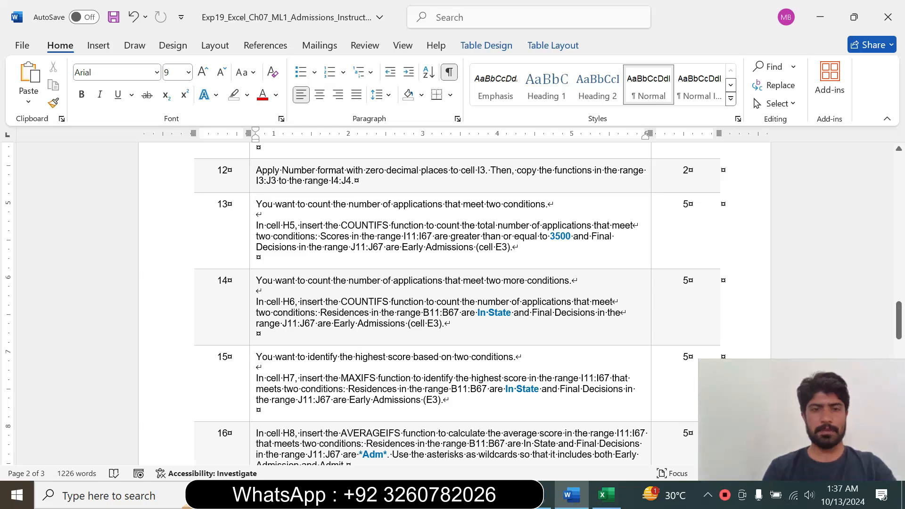
Enlarge step 14's text to 14 pt and highlight it in cyan.
left_click(249, 327)
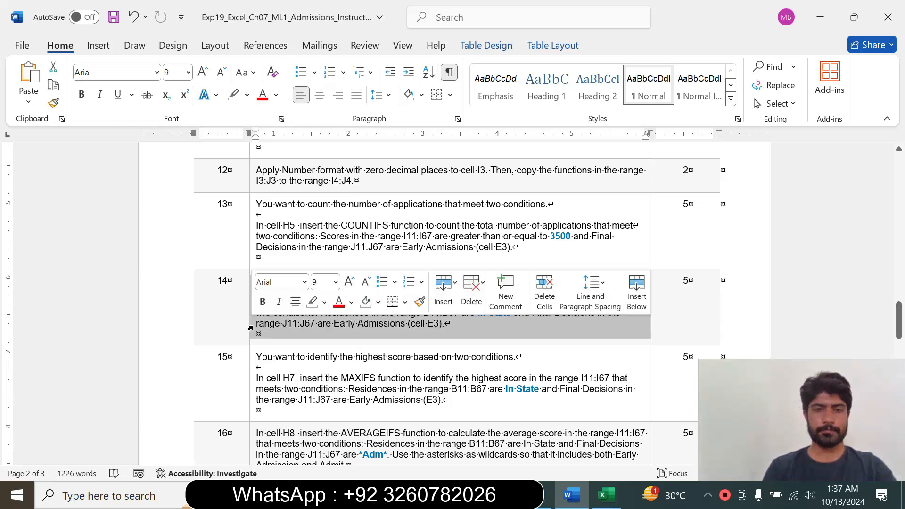
left_click(336, 282)
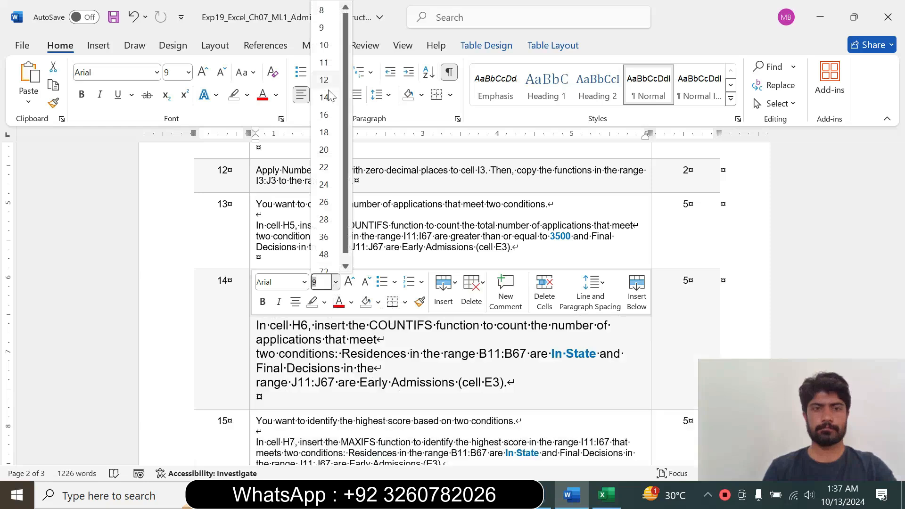
left_click(335, 95)
left_click(247, 94)
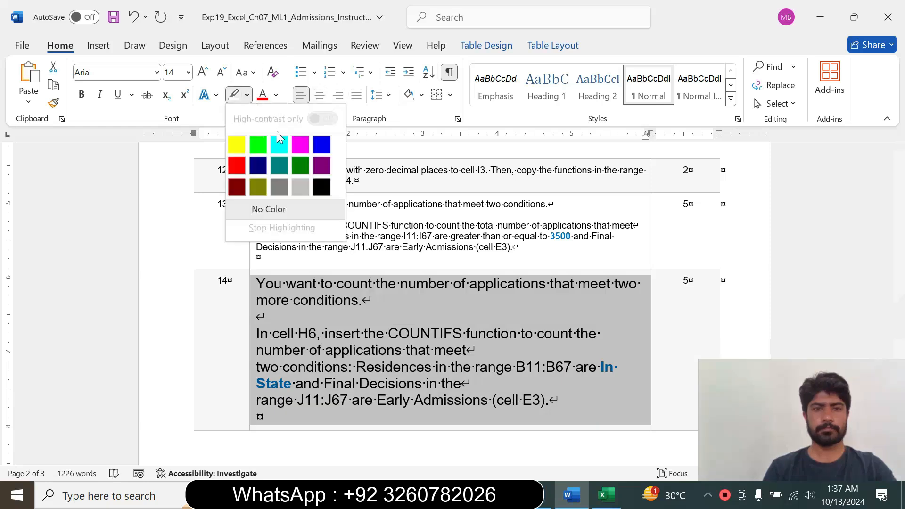
left_click(281, 138)
Read step 14's COUNTIFS instruction for cell H6, including its Residence and Final Decision conditions.
left_click(304, 283)
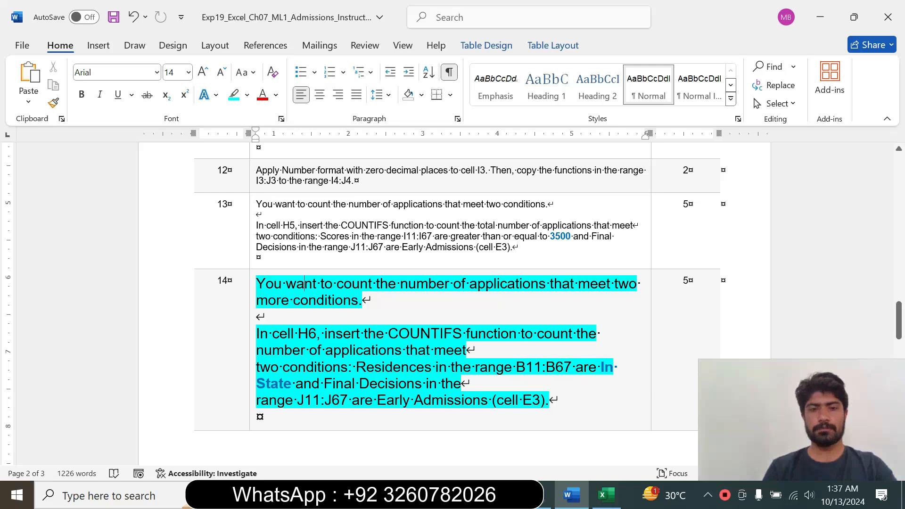
left_click_drag(256, 300, 300, 300)
left_click_drag(256, 334, 470, 384)
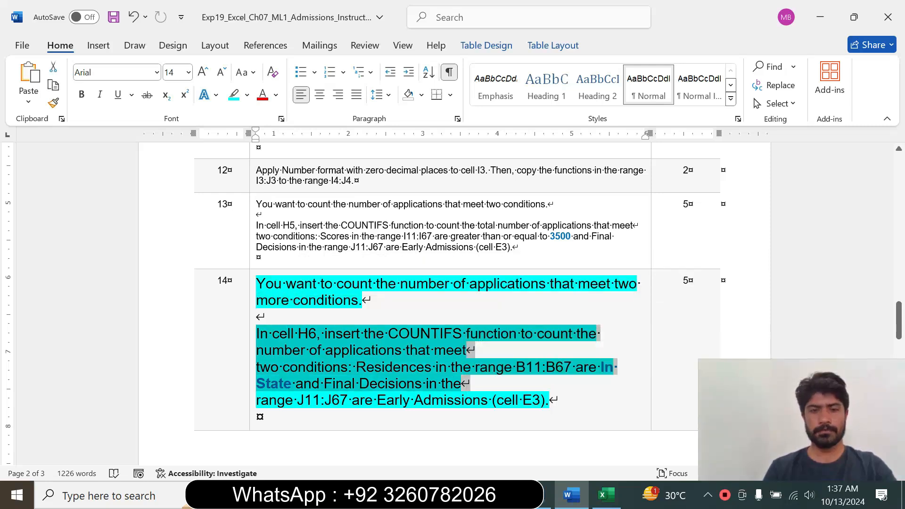
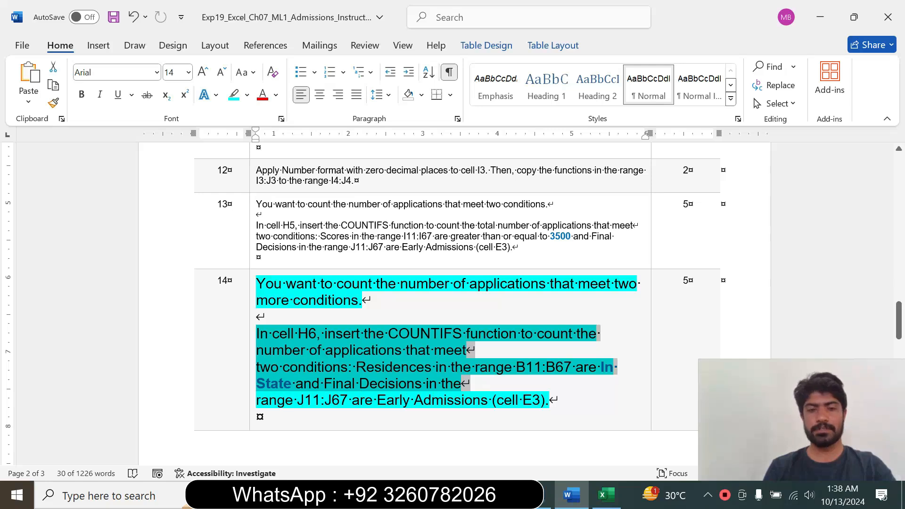
Review step 14's Early Admissions condition and COUNTIFS instruction in Word, switch to Excel and select cell H6.
left_click_drag(297, 400, 557, 400)
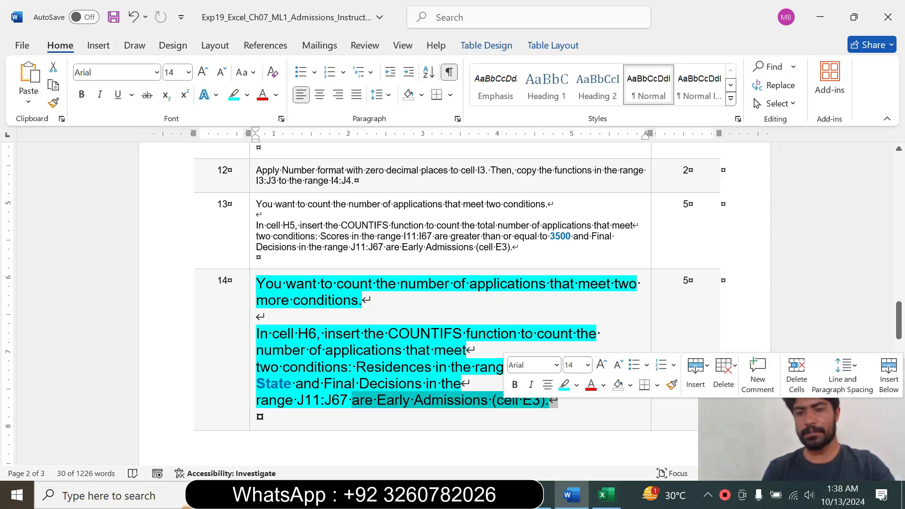
left_click(404, 402)
left_click_drag(272, 333, 464, 333)
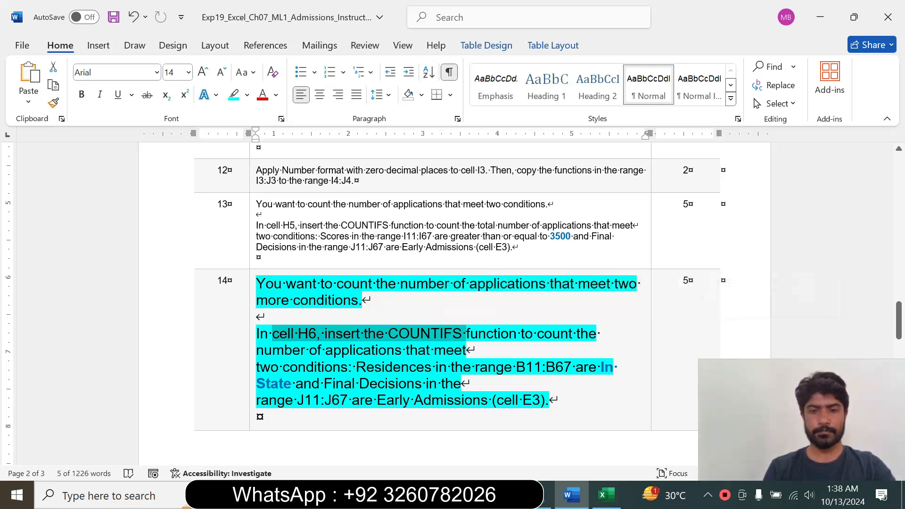
left_click(608, 500)
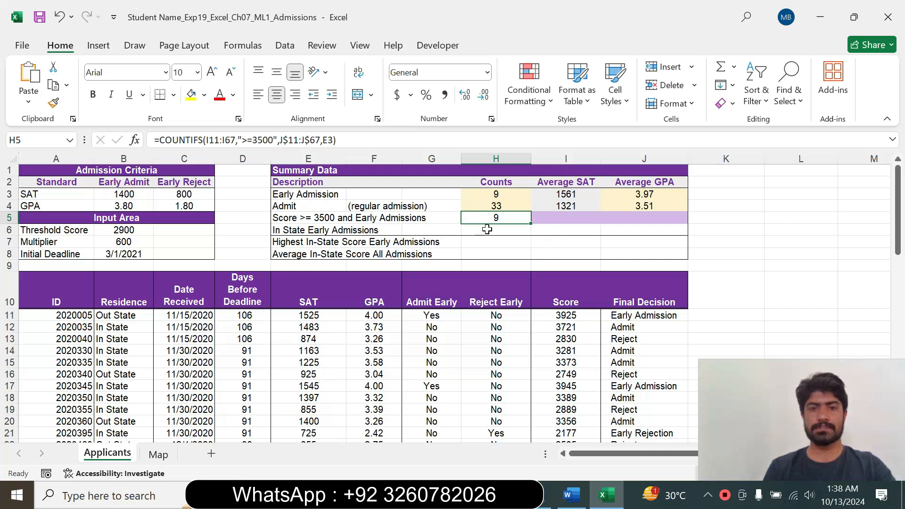
left_click(487, 229)
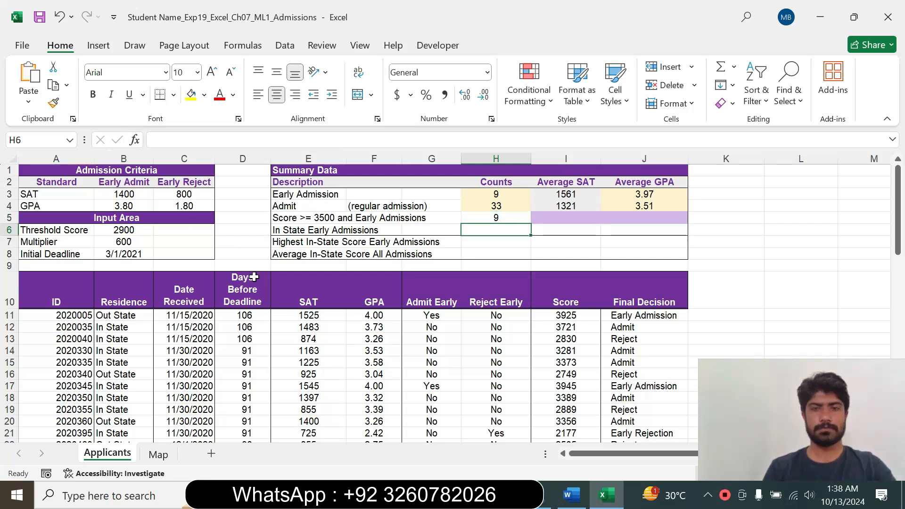
Recheck step 14 in Word, return to Excel, start a COUNTIFS function in cell H6 and bring up its function arguments.
left_click(571, 494)
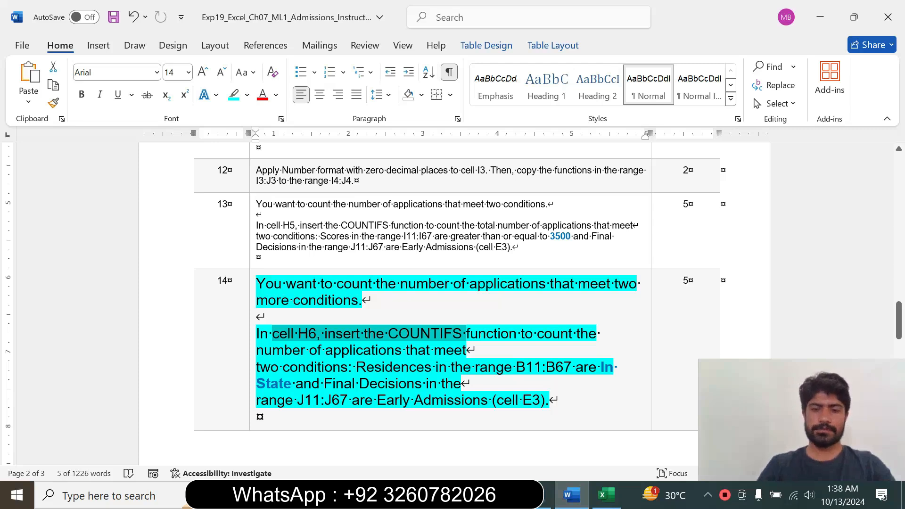
left_click(607, 495)
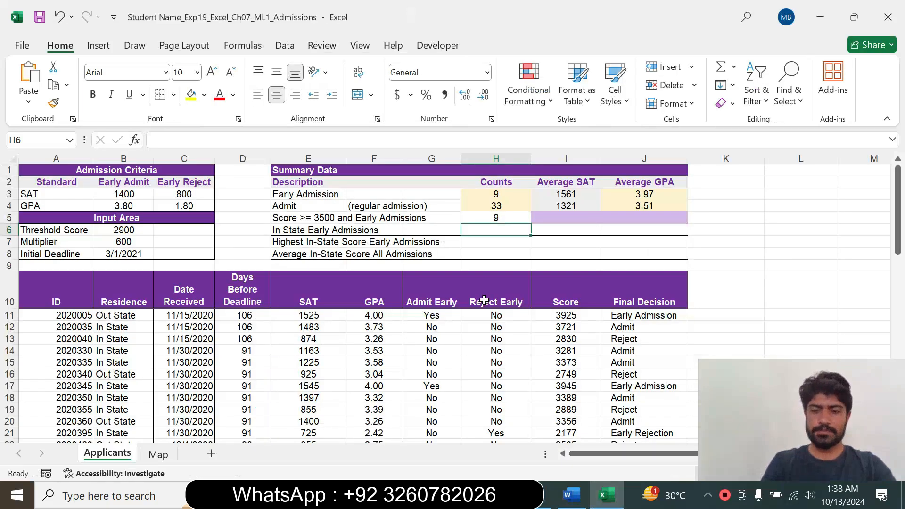
type("=")
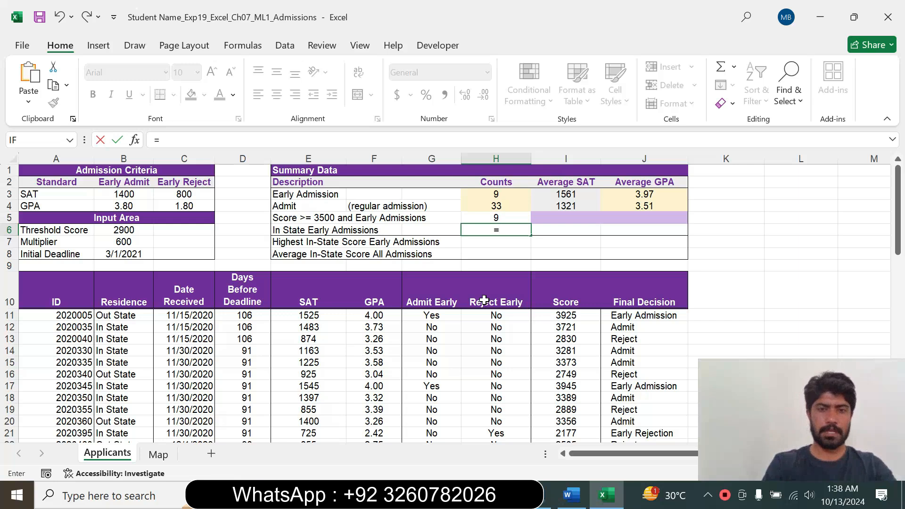
type("count")
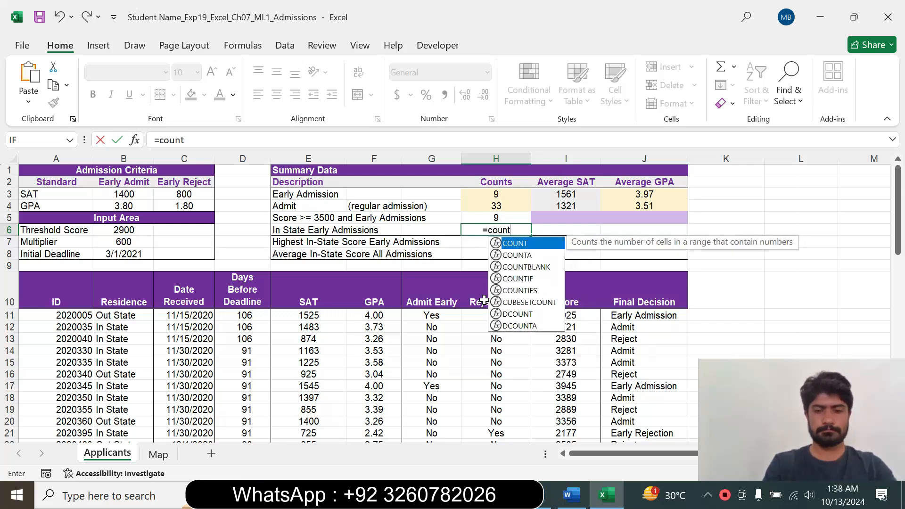
type("i")
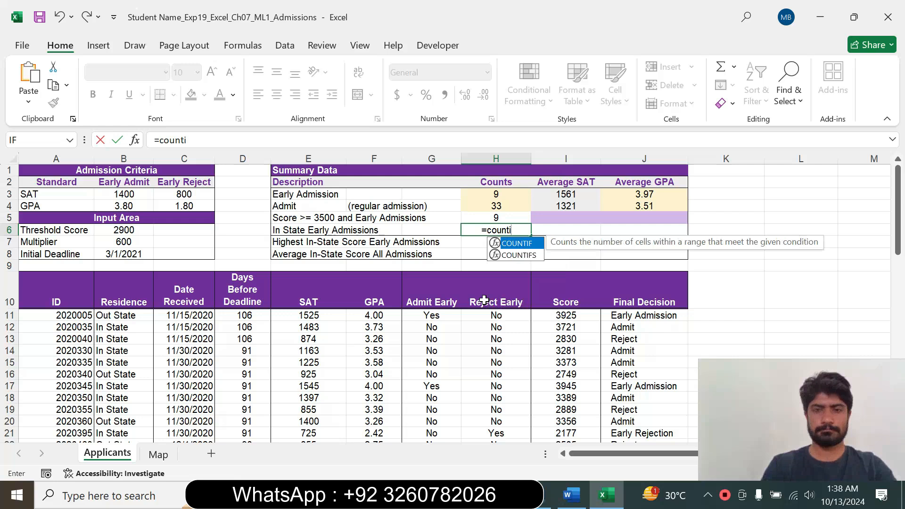
double_click(519, 255)
left_click(135, 140)
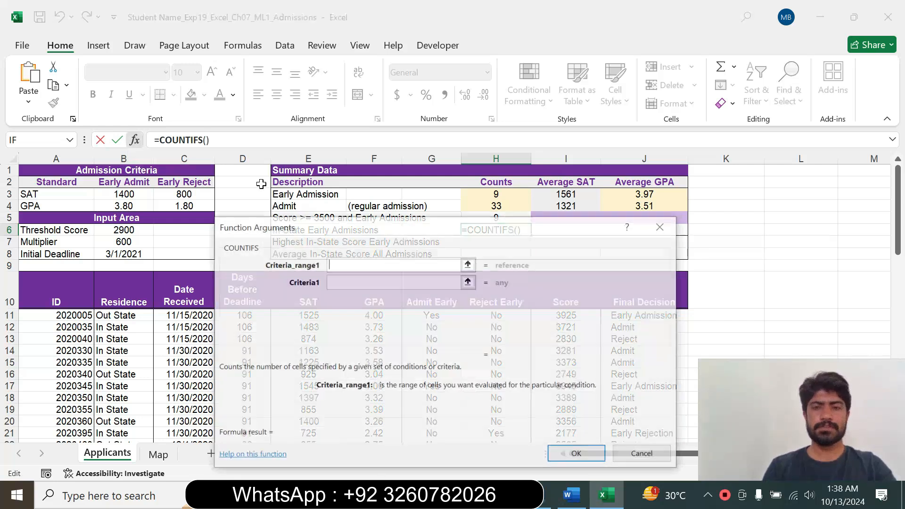
left_click_drag(375, 231, 379, 204)
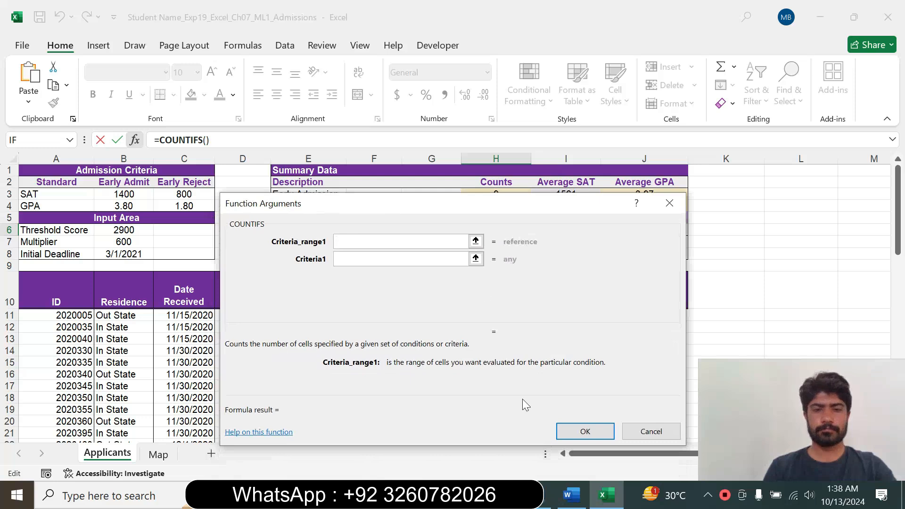
Check step 14 in Word again, return to Excel and set the first criteria range to the Residence cells B11:B67.
left_click(571, 495)
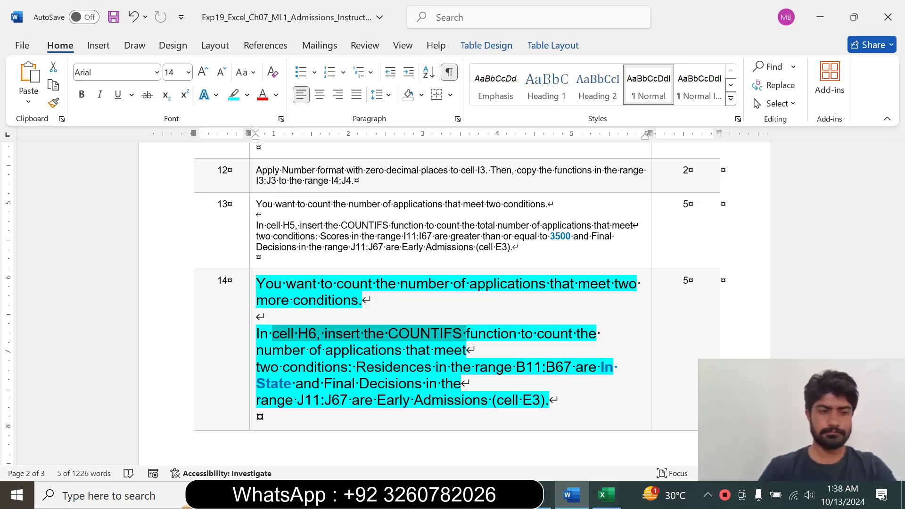
left_click(608, 498)
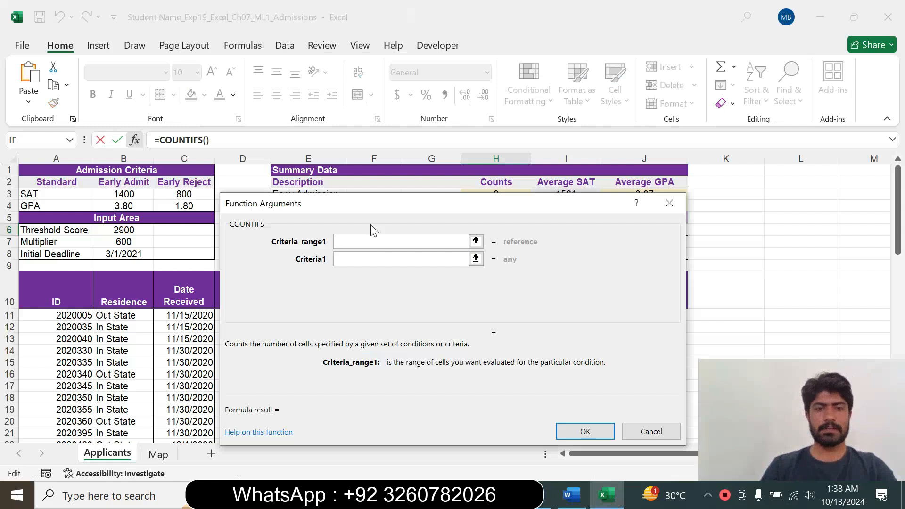
left_click_drag(375, 203, 595, 154)
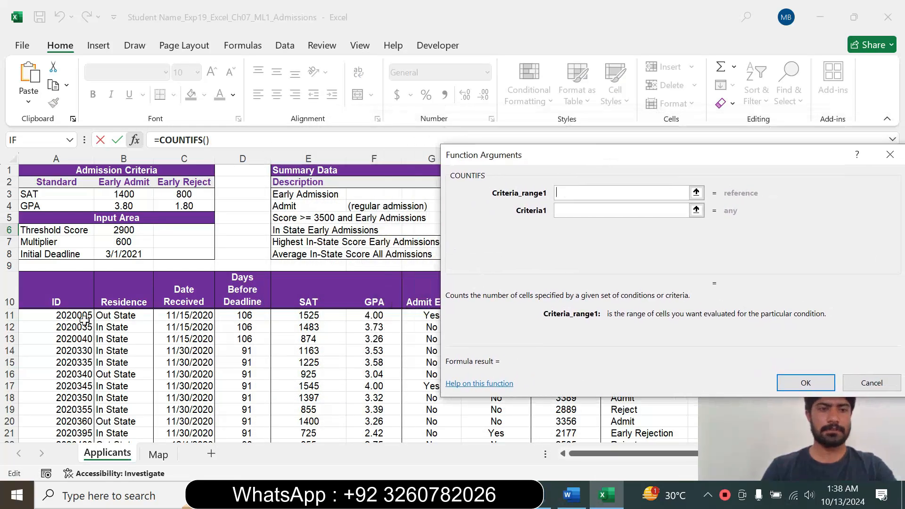
left_click_drag(121, 314, 123, 419)
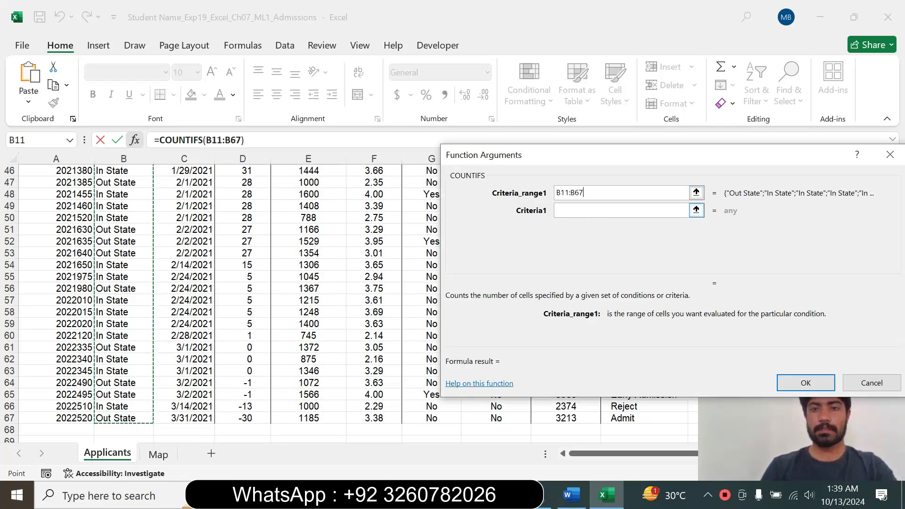
Check the Residence condition in Word, return to Excel and enter "In State" as the first criterion.
left_click(621, 211)
left_click_drag(542, 155, 441, 150)
left_click(571, 495)
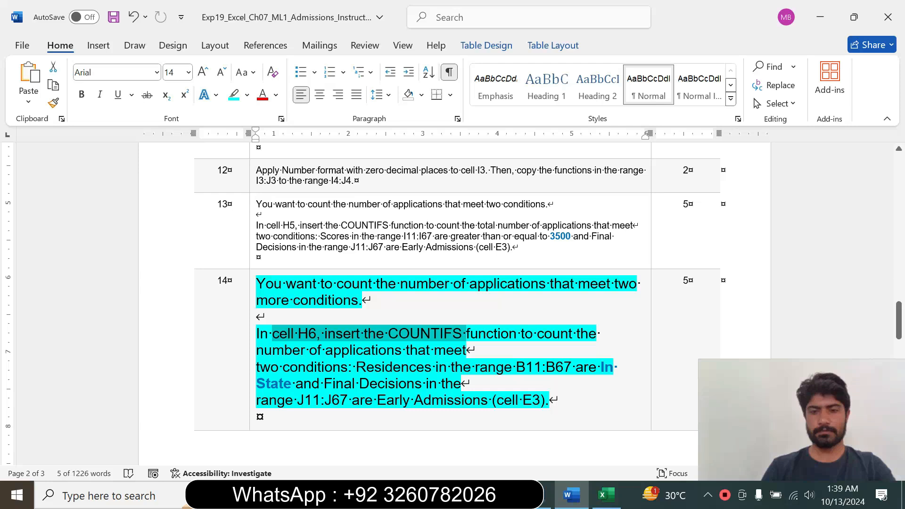
left_click(601, 367)
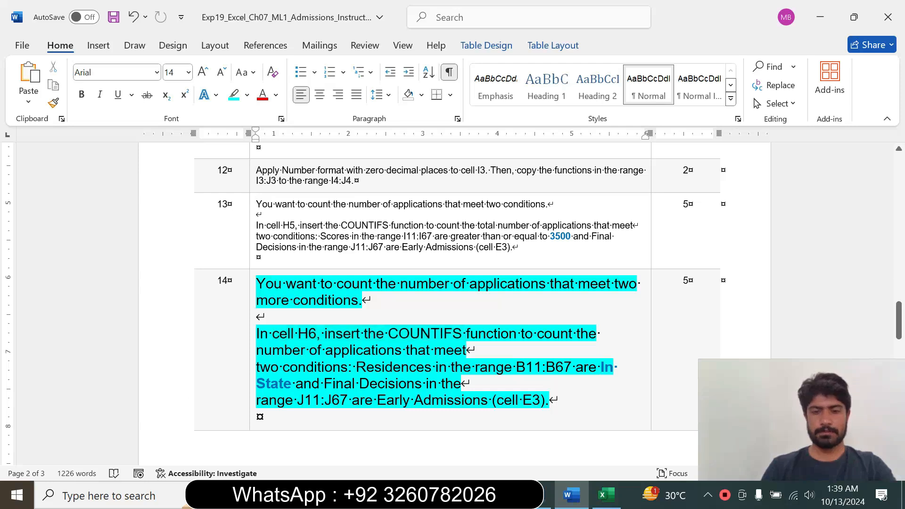
left_click(606, 494)
type("\"In S")
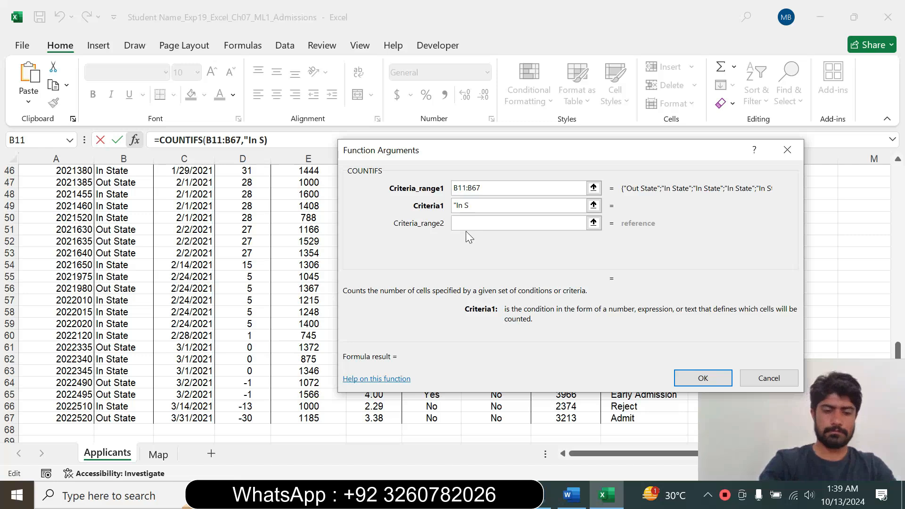
type("tate")
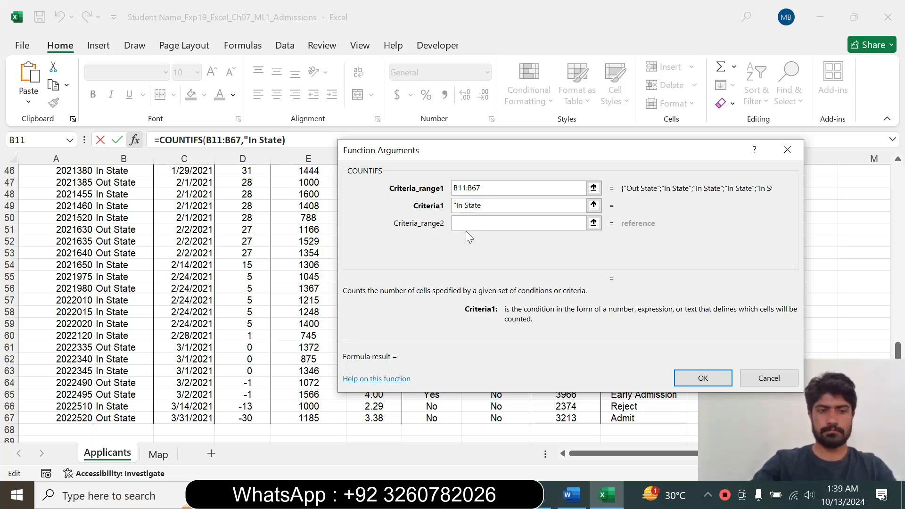
type("\"")
Check the Final Decision range in Word, return to Excel and set the second criteria range to J11:J67.
left_click(467, 226)
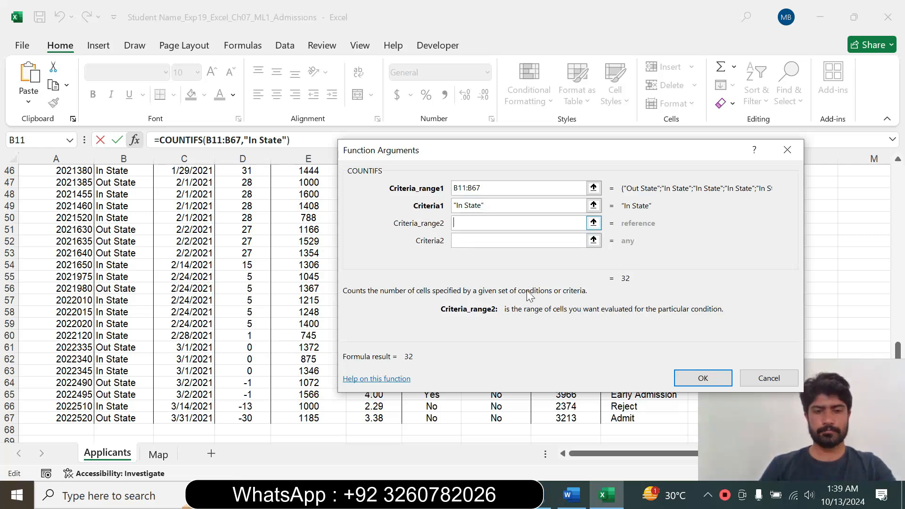
left_click(570, 495)
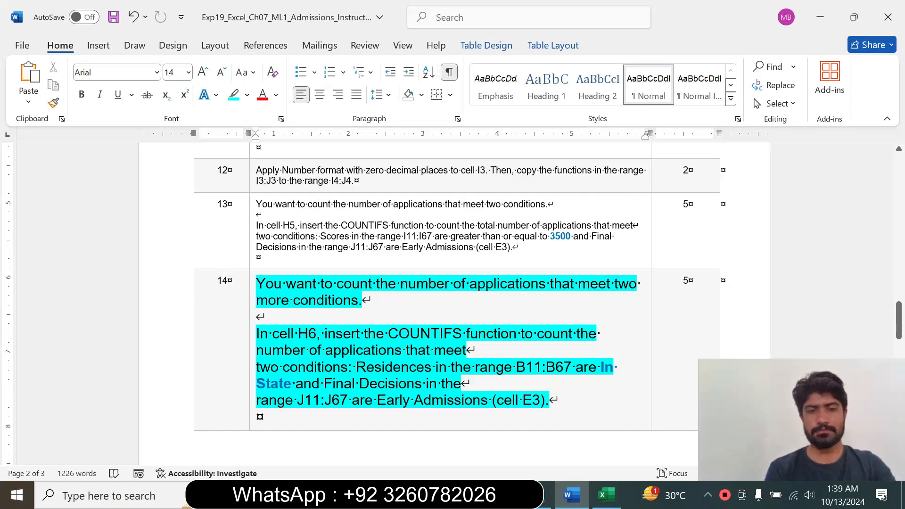
left_click_drag(340, 400, 491, 400)
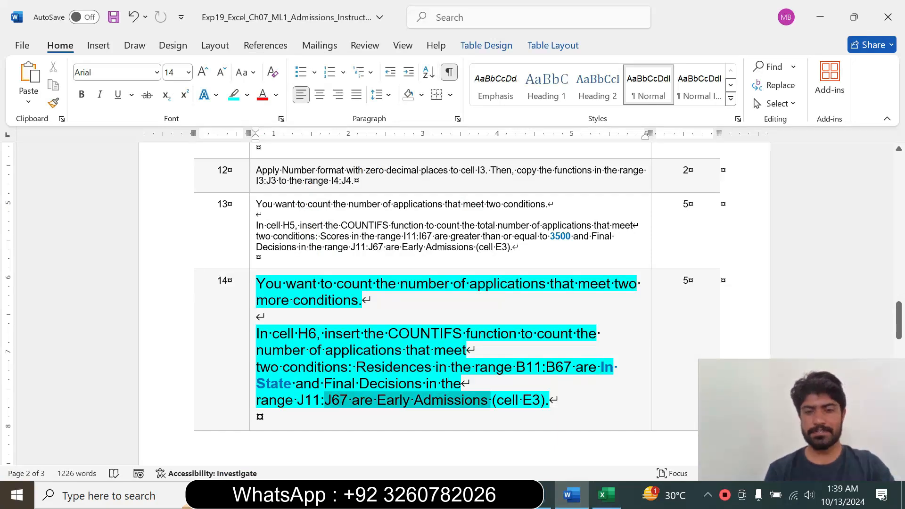
left_click(607, 496)
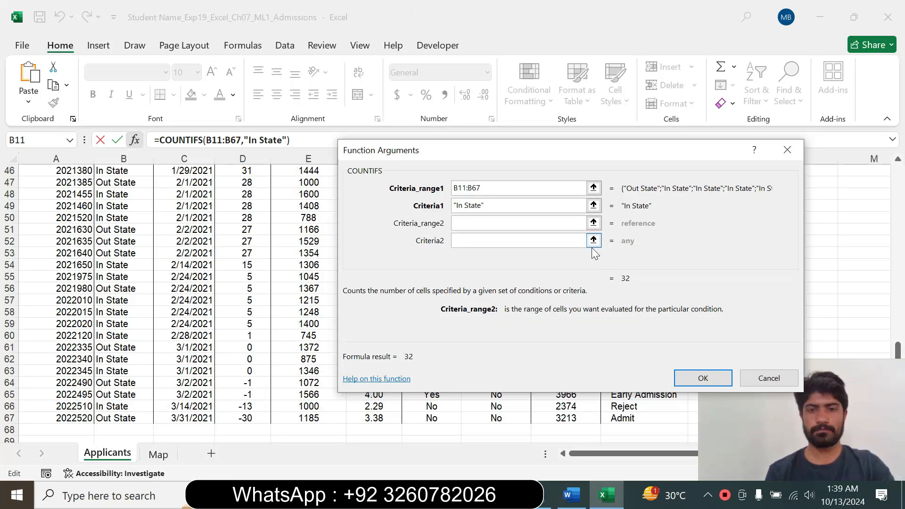
left_click_drag(505, 154, 285, 177)
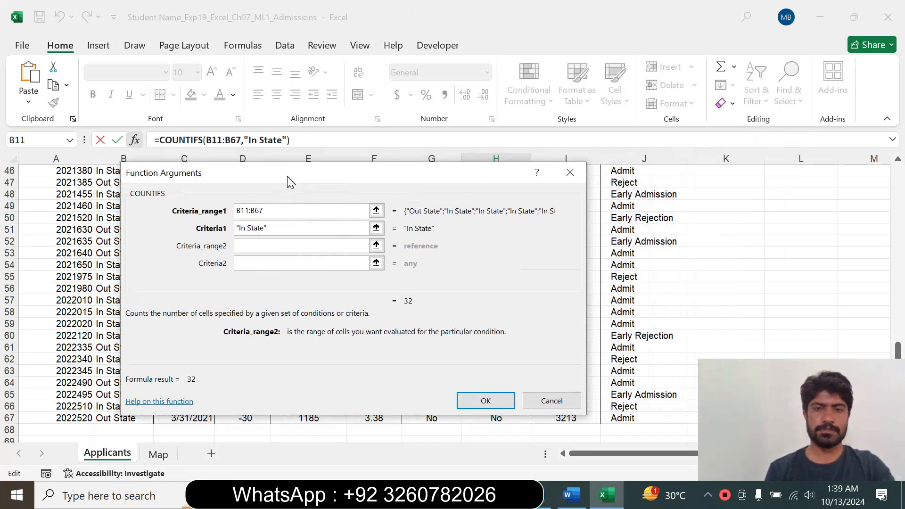
left_click_drag(898, 351, 861, 181)
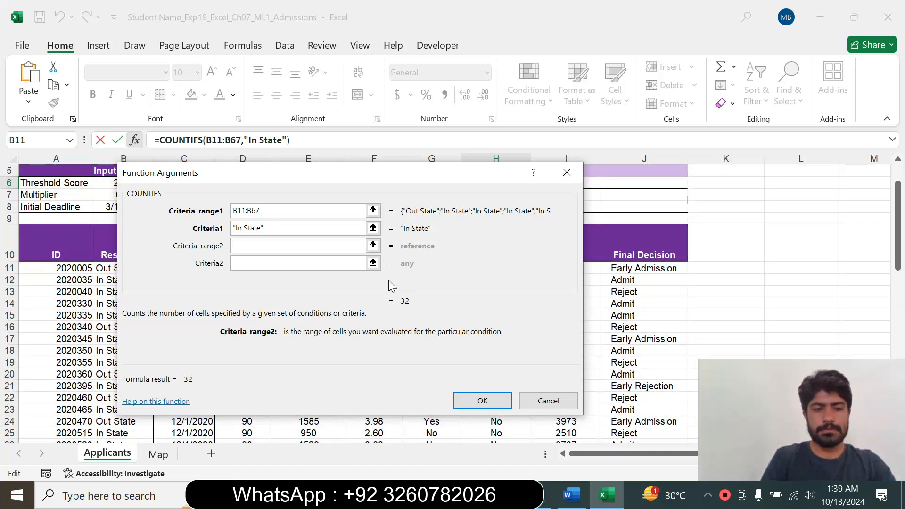
left_click_drag(638, 268, 617, 401)
Check the criterion cell in Word, return to Excel, use E3 as the second criterion and complete the H6 formula.
left_click(311, 263)
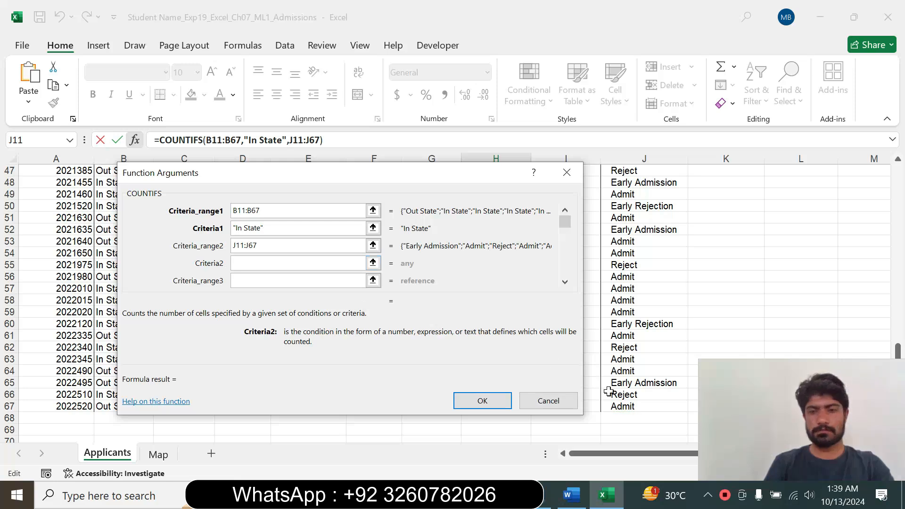
left_click(572, 495)
left_click_drag(497, 401, 532, 401)
left_click(615, 494)
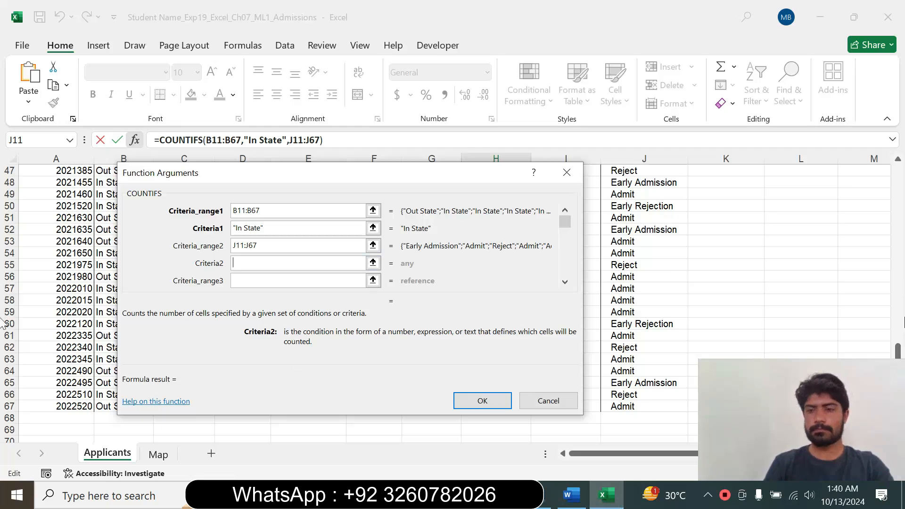
left_click_drag(898, 351, 898, 169)
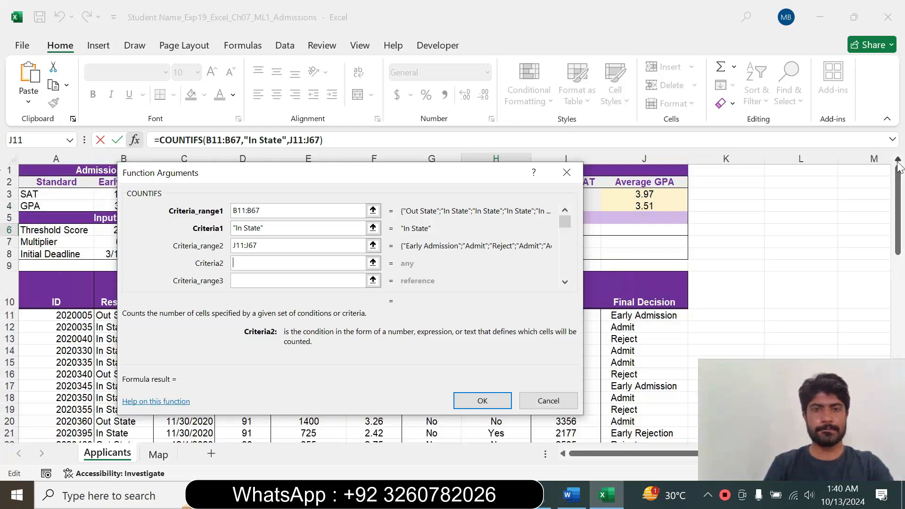
left_click_drag(355, 174, 395, 241)
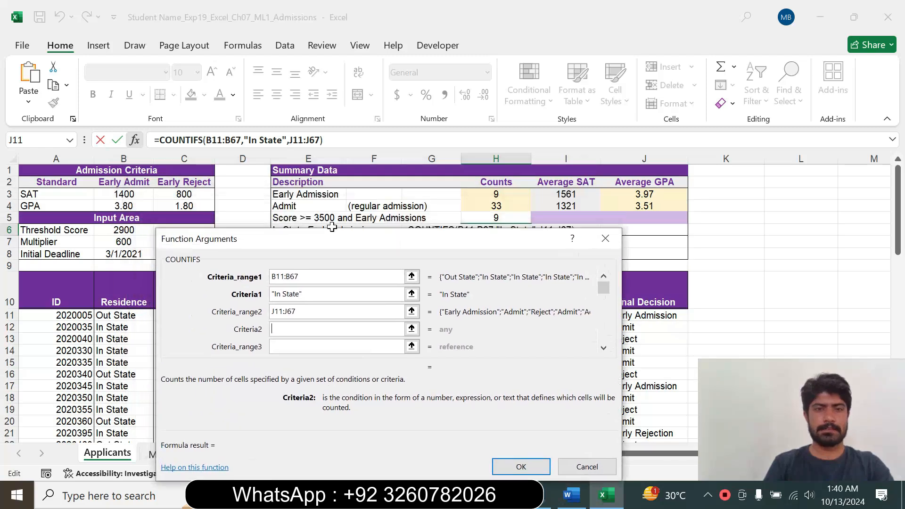
left_click(301, 195)
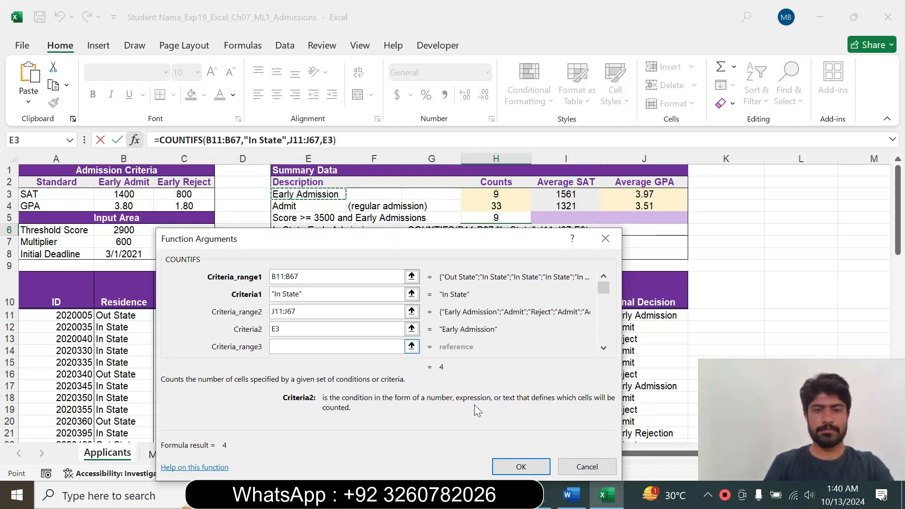
left_click(521, 466)
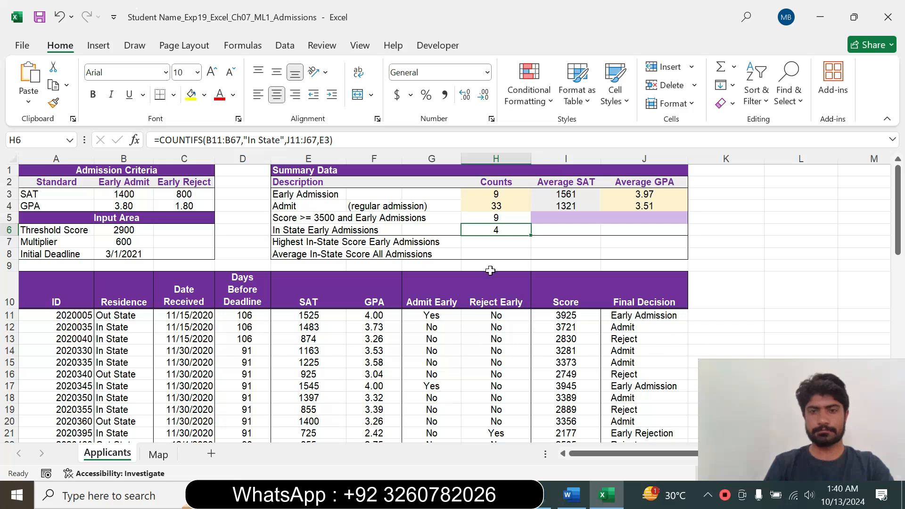
Switch to Word, set the step 14 instruction text back to 9 pt and remove its highlight.
left_click(512, 249)
left_click(569, 495)
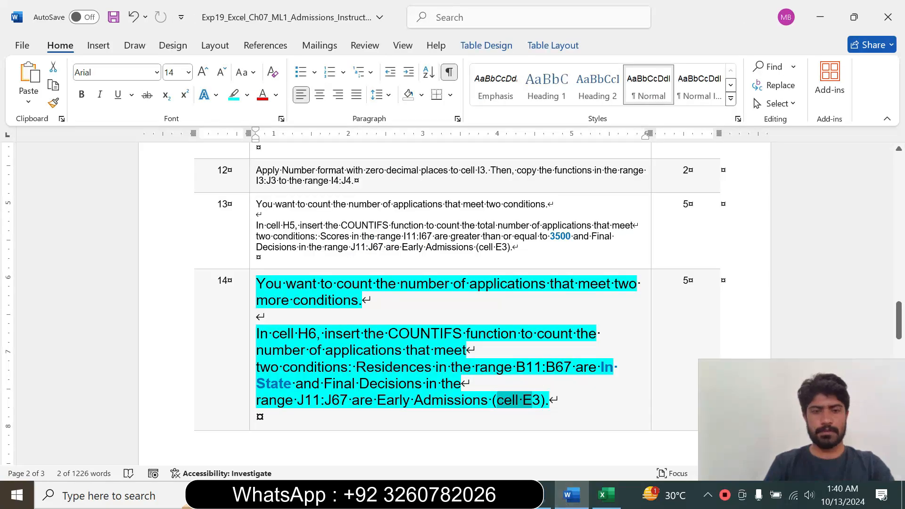
left_click(251, 386)
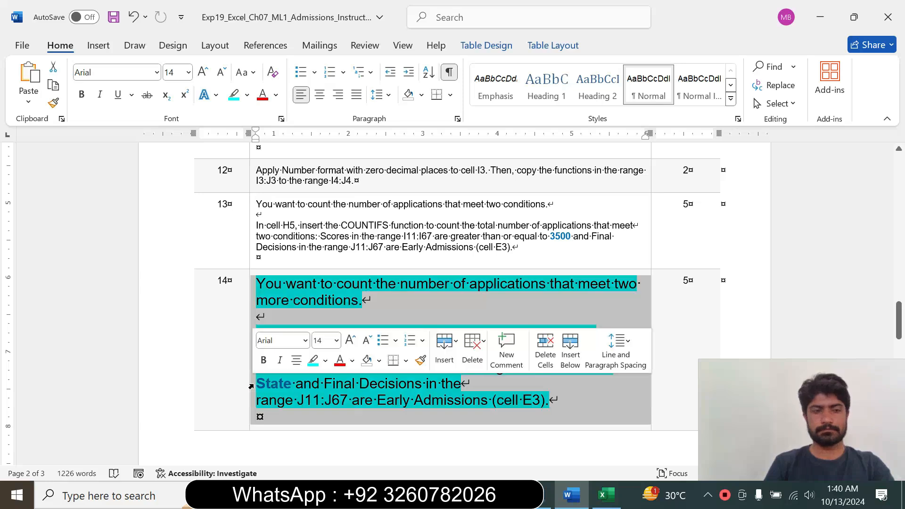
left_click(336, 340)
left_click(322, 78)
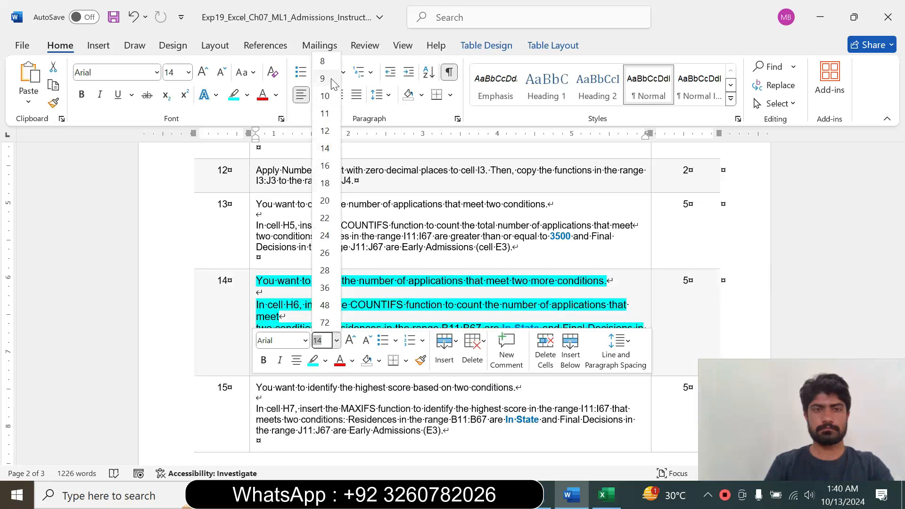
left_click(247, 95)
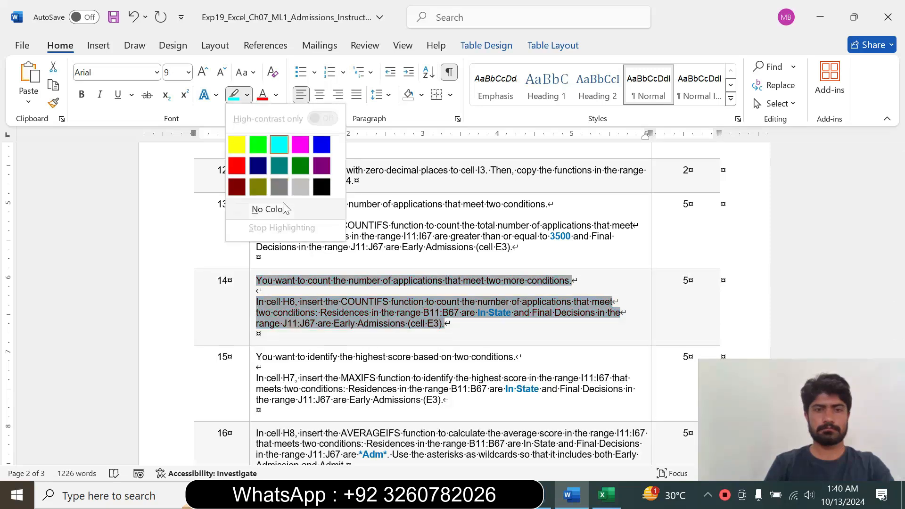
left_click(268, 209)
left_click(258, 333)
Enlarge the step 15 instruction text to 14 pt and highlight it in turquoise.
left_click_drag(900, 304, 901, 315)
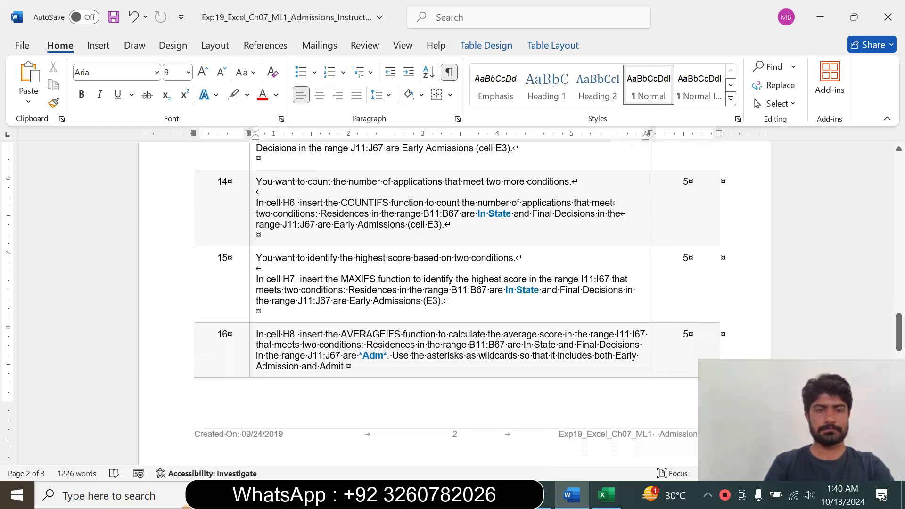
left_click(250, 309)
left_click(336, 263)
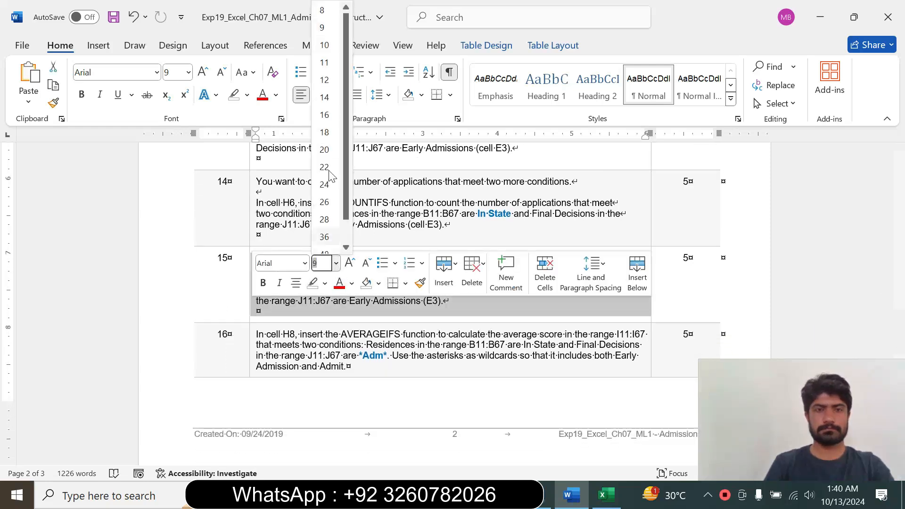
left_click(325, 97)
left_click(247, 95)
left_click(279, 143)
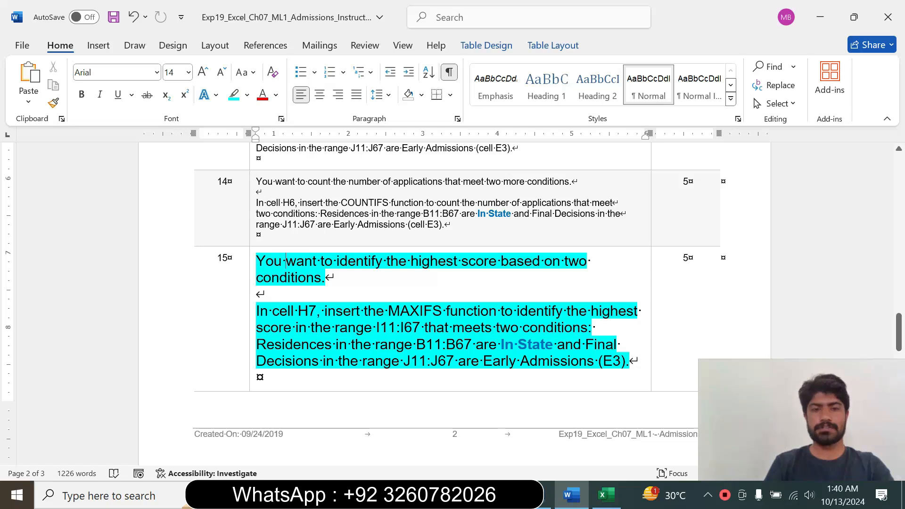
Read step 15 in Word, return to Excel, start a MAXIFS function in cell H7 and open its function arguments.
left_click_drag(272, 311, 573, 342)
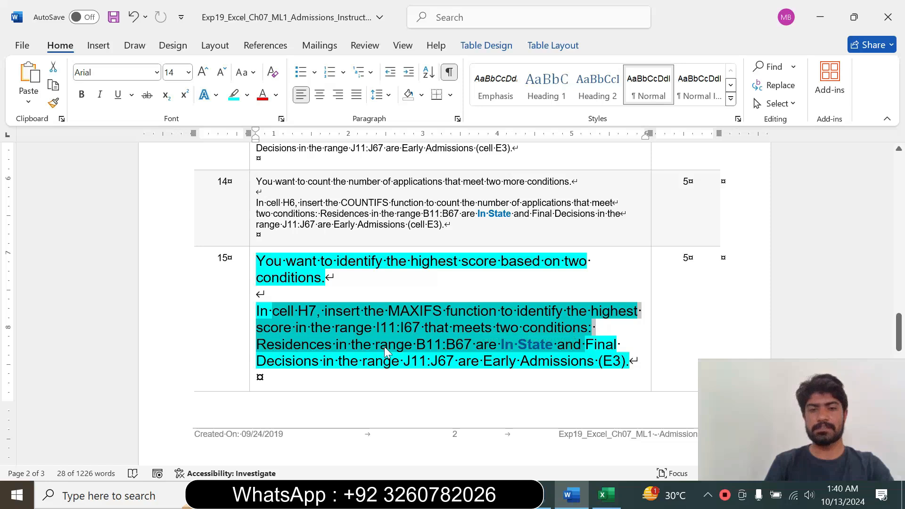
left_click(496, 339)
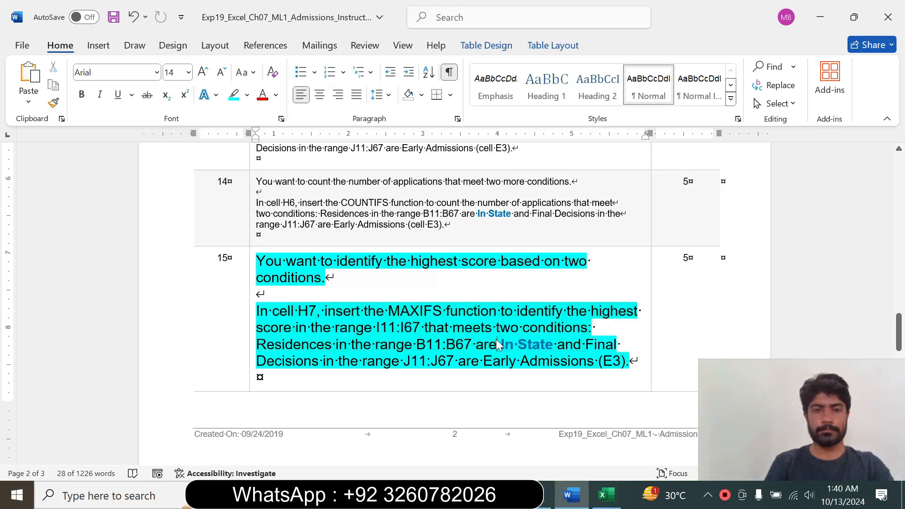
left_click_drag(555, 345, 278, 312)
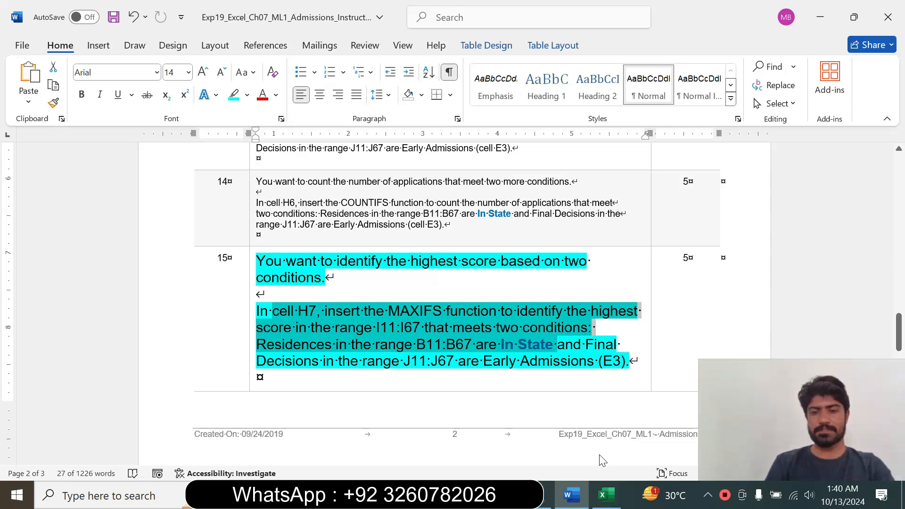
left_click(606, 495)
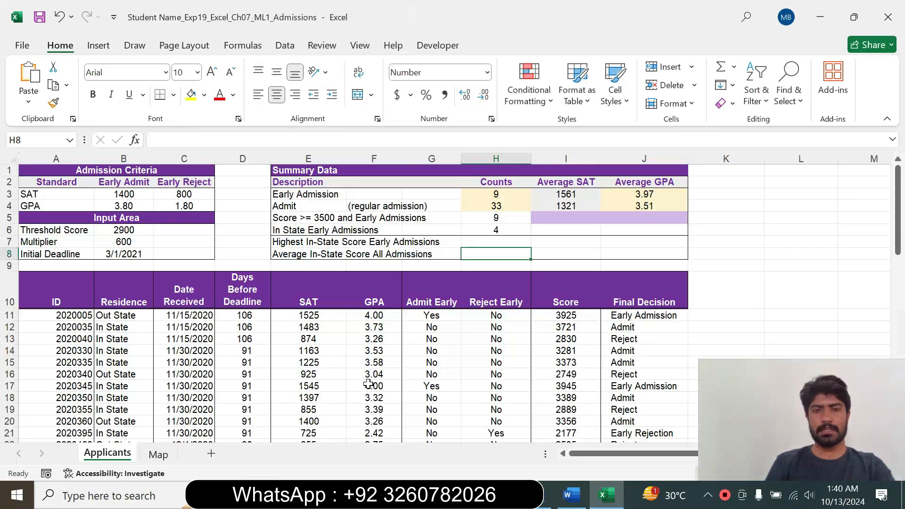
left_click(487, 238)
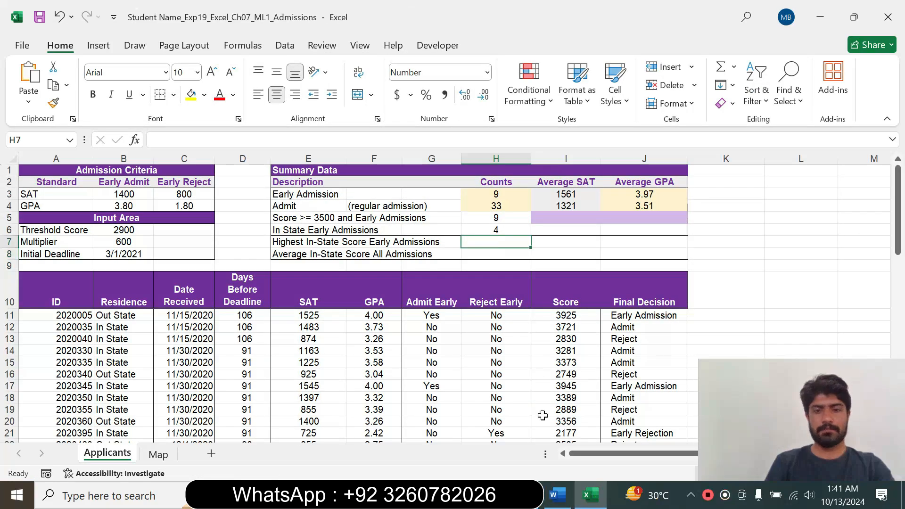
left_click(560, 504)
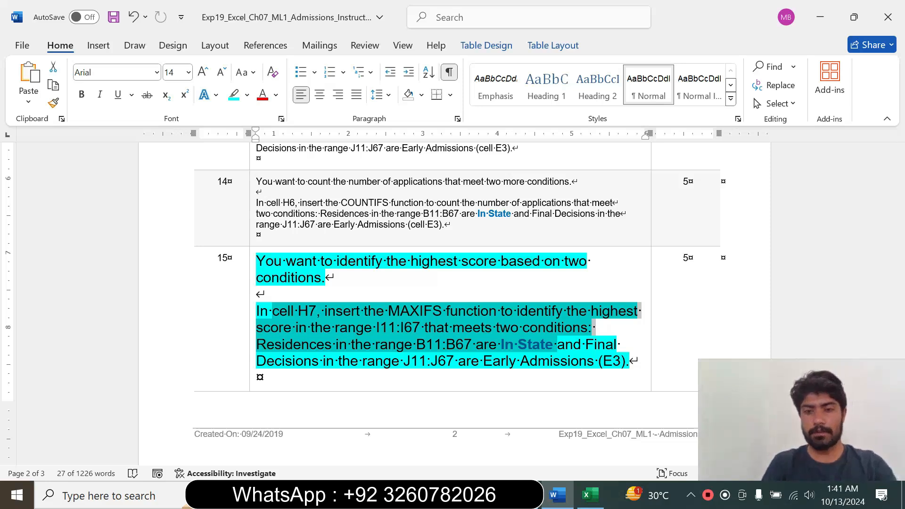
left_click(589, 495)
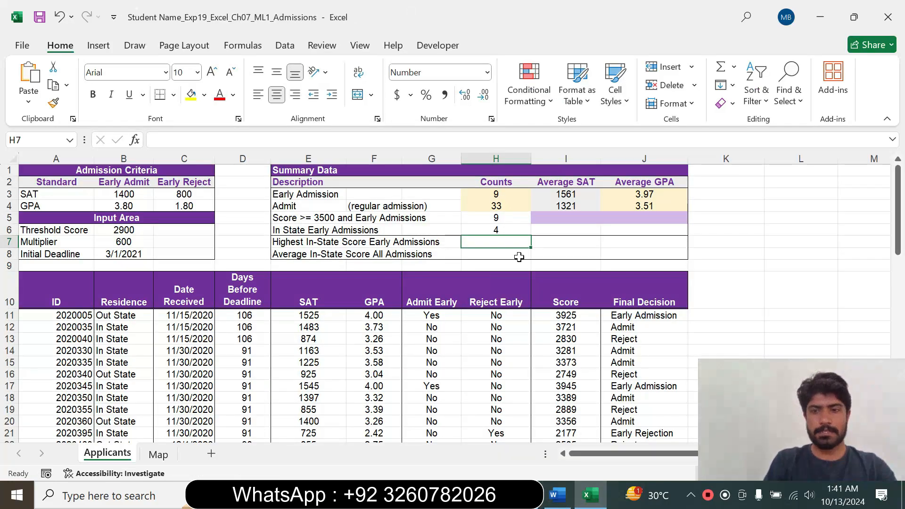
type("=")
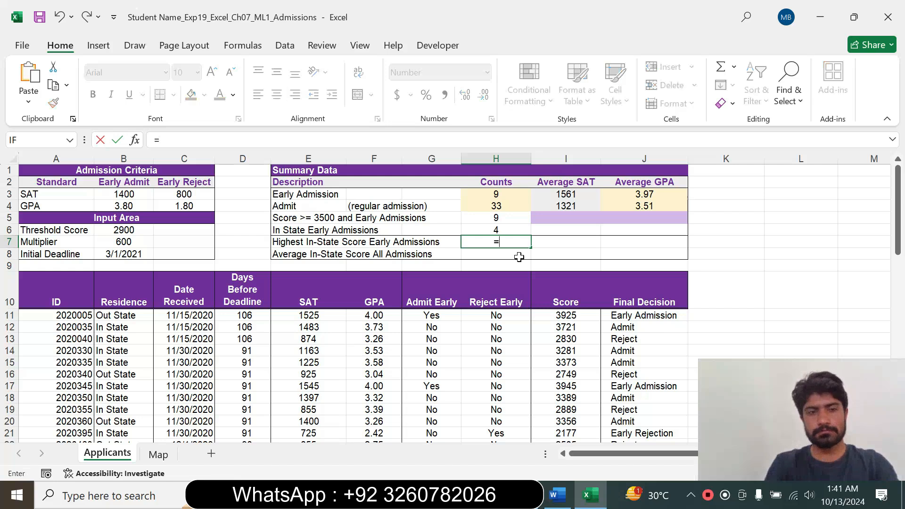
type("max")
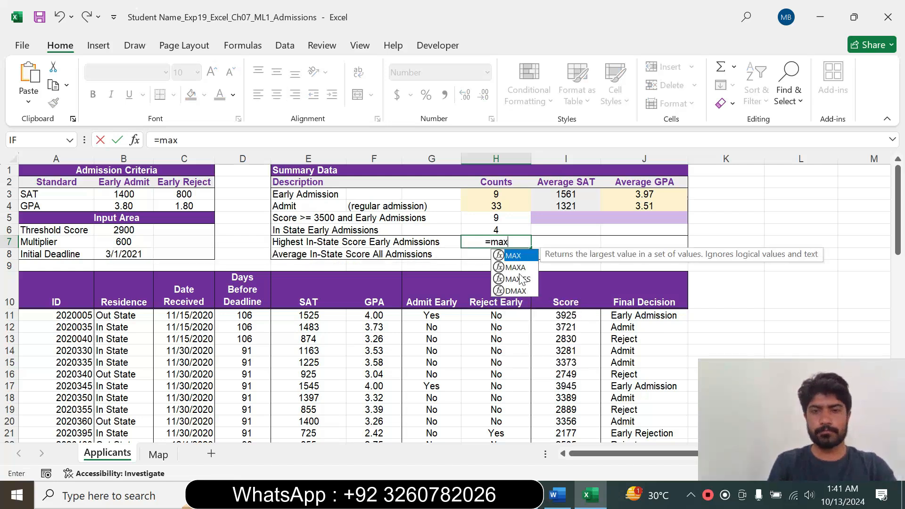
double_click(518, 279)
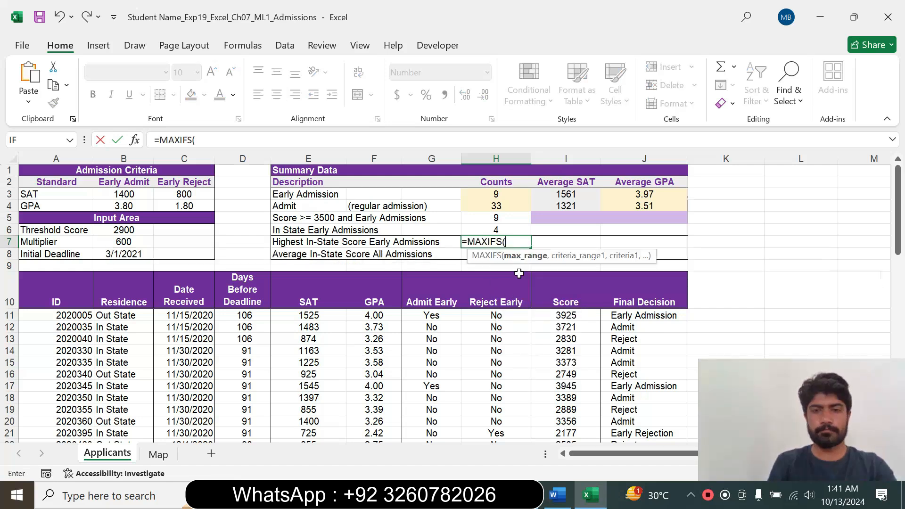
left_click(135, 140)
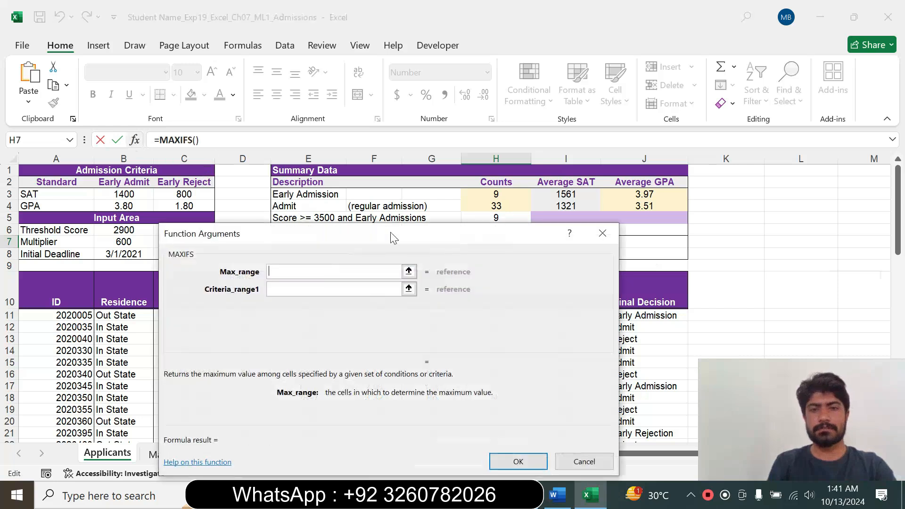
Check the score range in Word, return to Excel and set the MAXIFS max range to I11:I67.
left_click(558, 494)
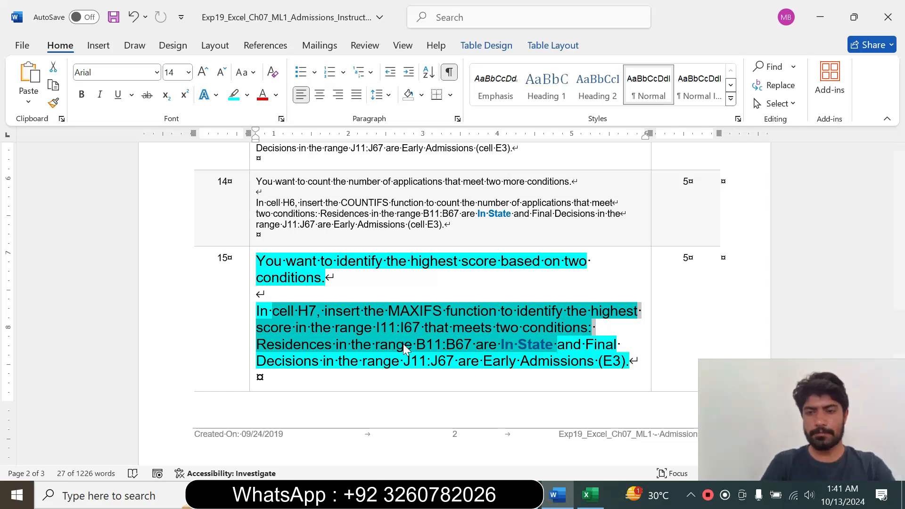
left_click(590, 496)
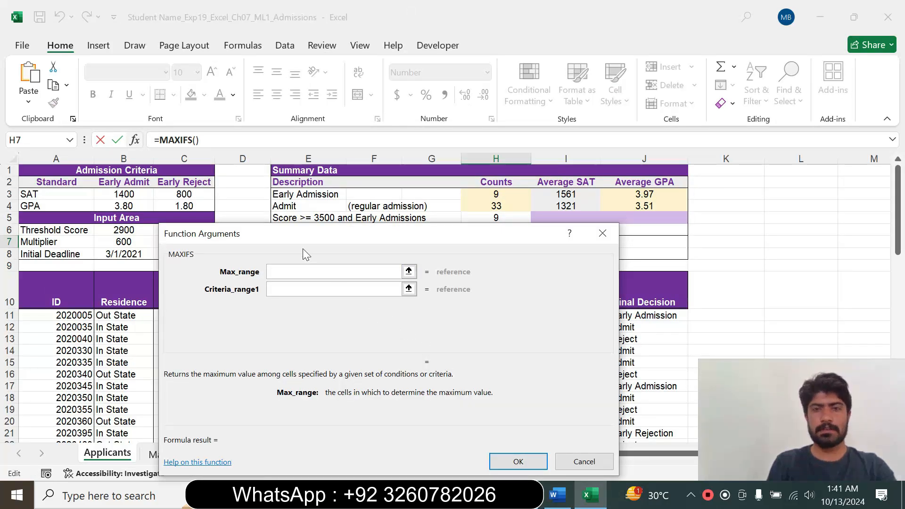
left_click_drag(438, 240, 284, 190)
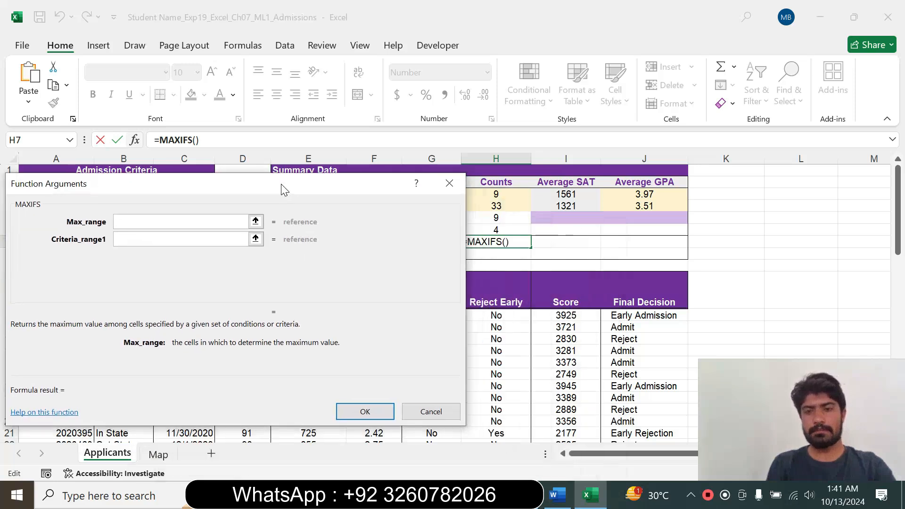
left_click(567, 316)
left_click_drag(567, 315, 579, 480)
key("Tab")
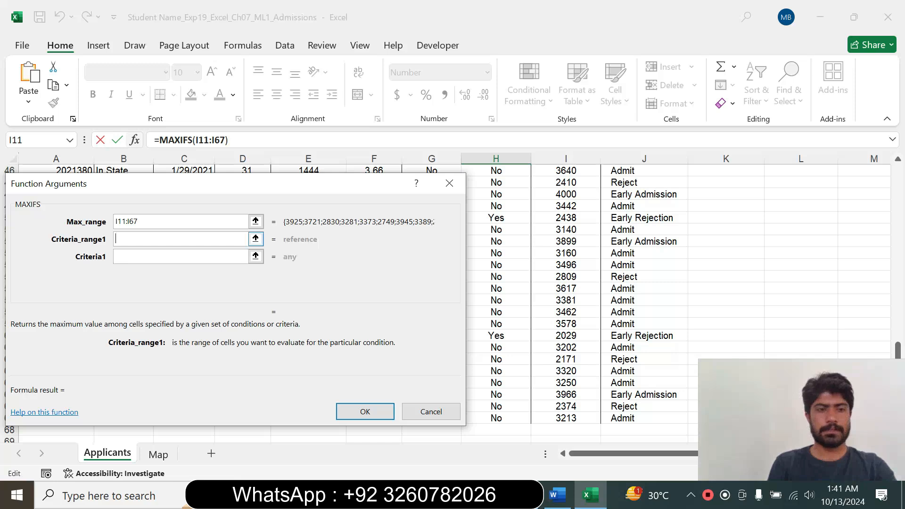
Check the Residence range in Word, return to Excel and set the first MAXIFS criteria range to B11:B67.
left_click(557, 495)
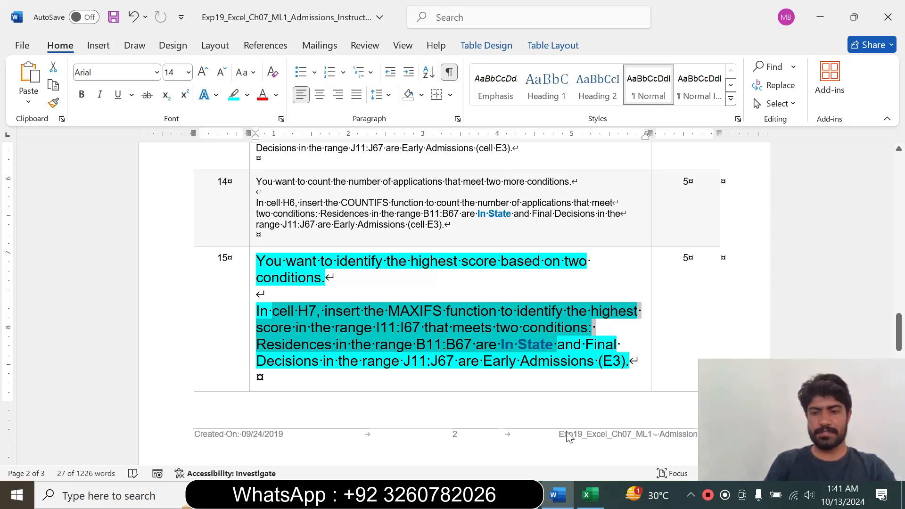
left_click(589, 495)
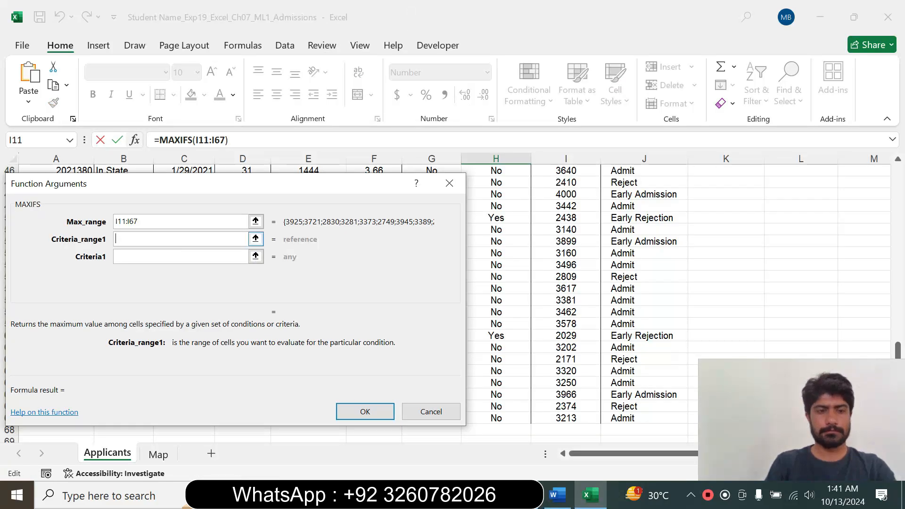
left_click_drag(283, 191, 525, 188)
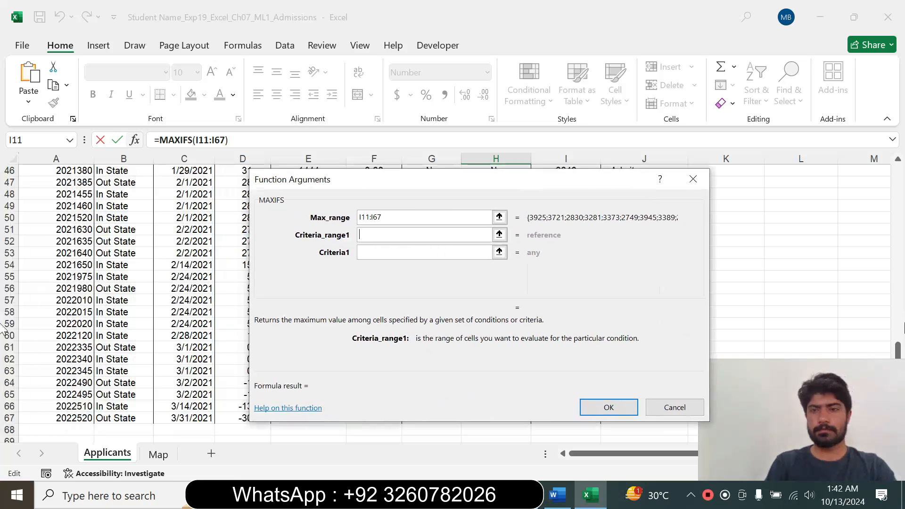
left_click_drag(900, 353, 899, 184)
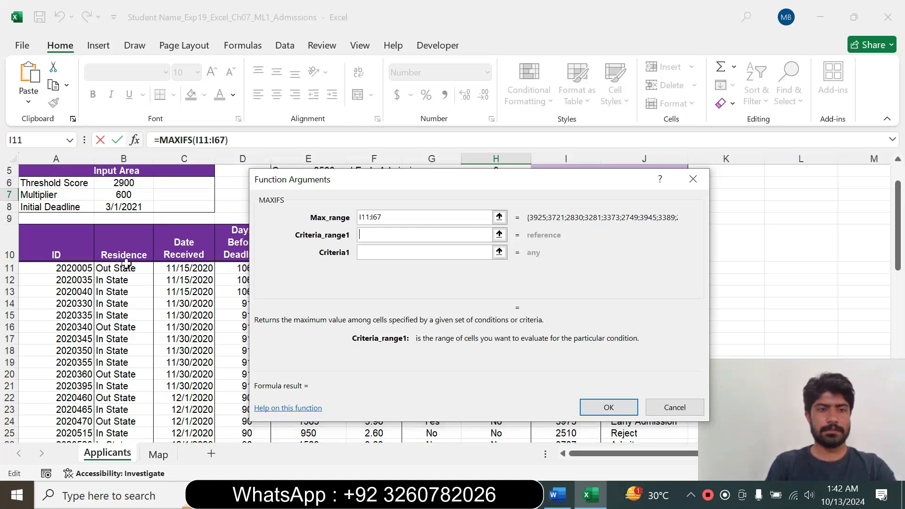
left_click_drag(127, 267, 118, 391)
left_click_drag(118, 414, 123, 459)
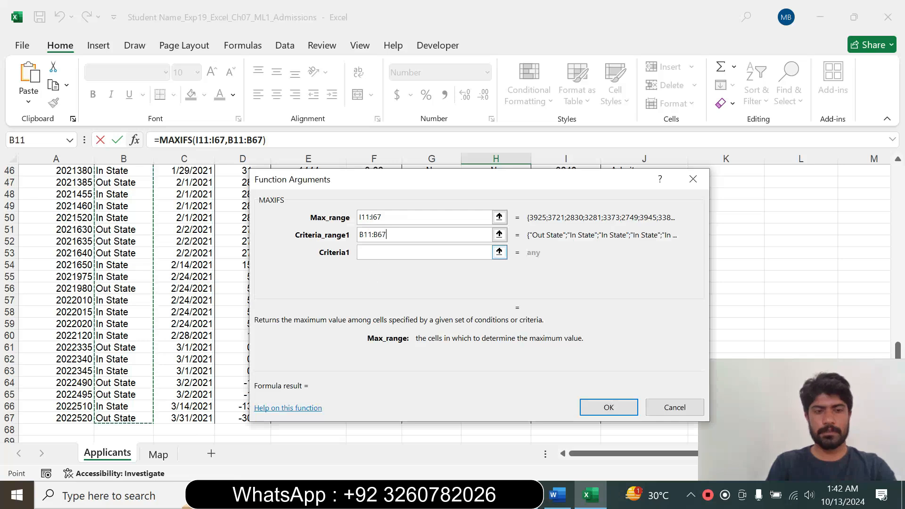
key("Tab")
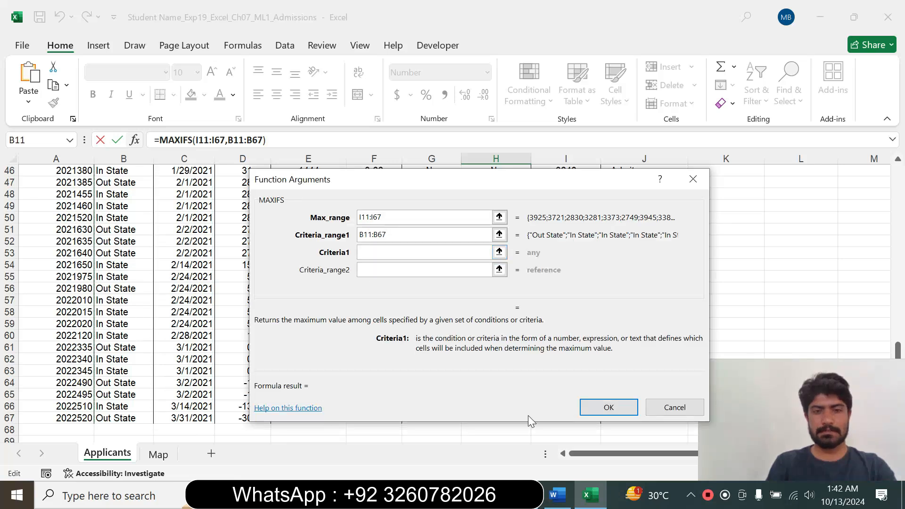
Check the Residence condition in Word, return to Excel and enter "In State" as the first MAXIFS criterion.
left_click(558, 495)
left_click(488, 348)
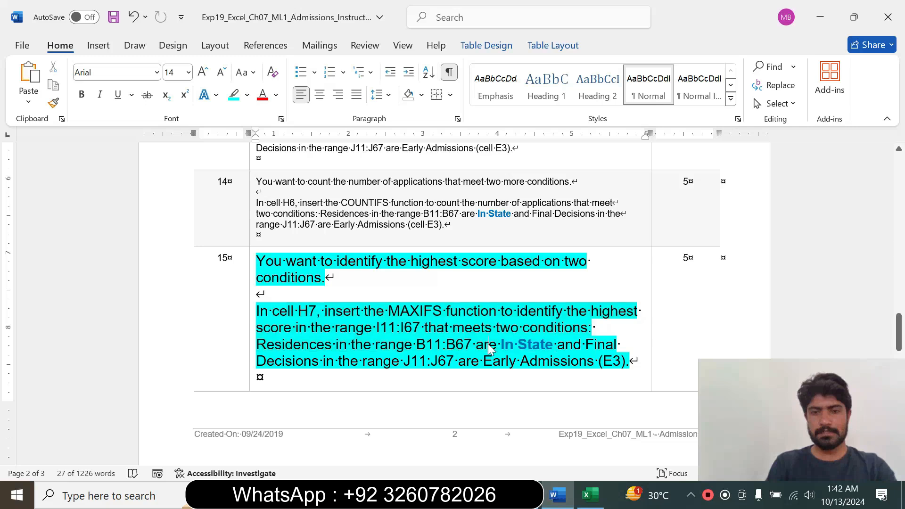
left_click_drag(501, 345, 517, 345)
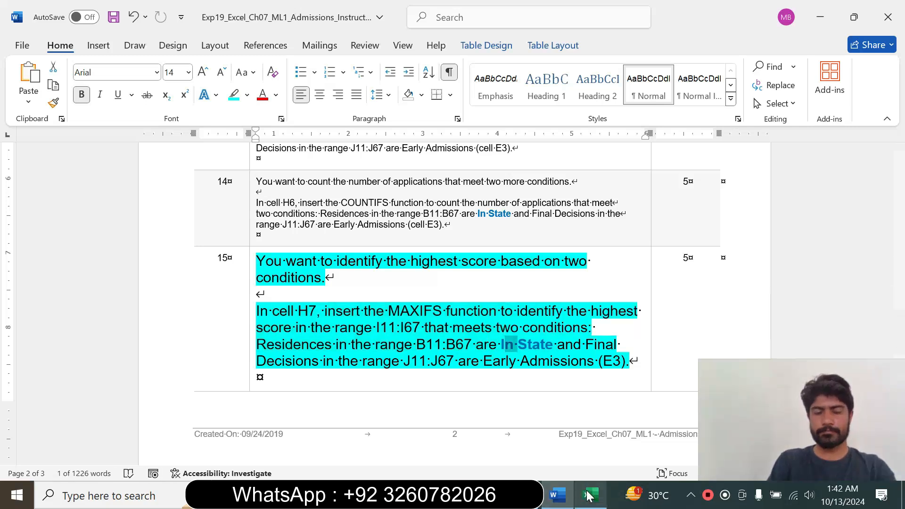
left_click(590, 495)
type("\"")
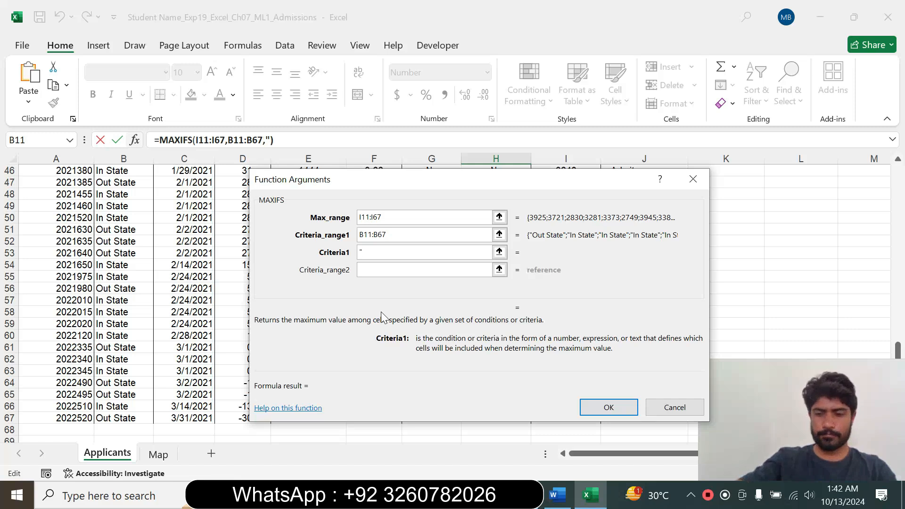
type("In ")
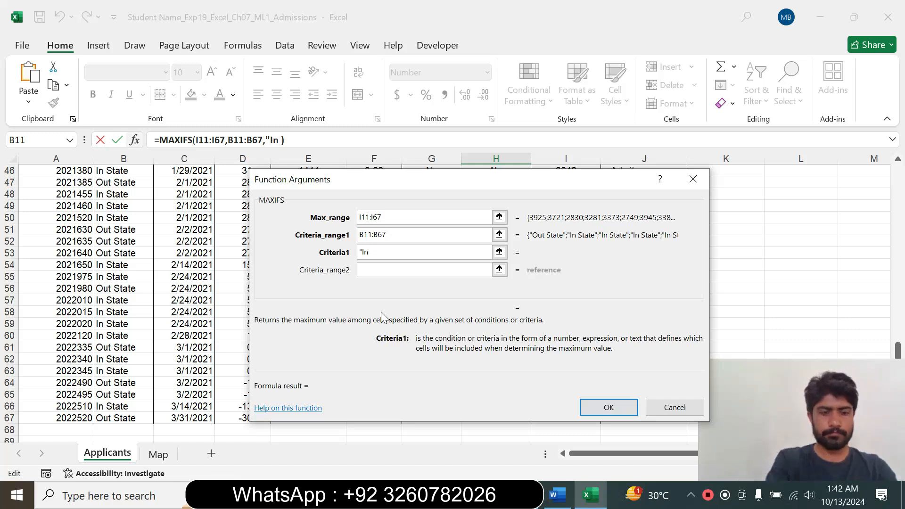
type("State")
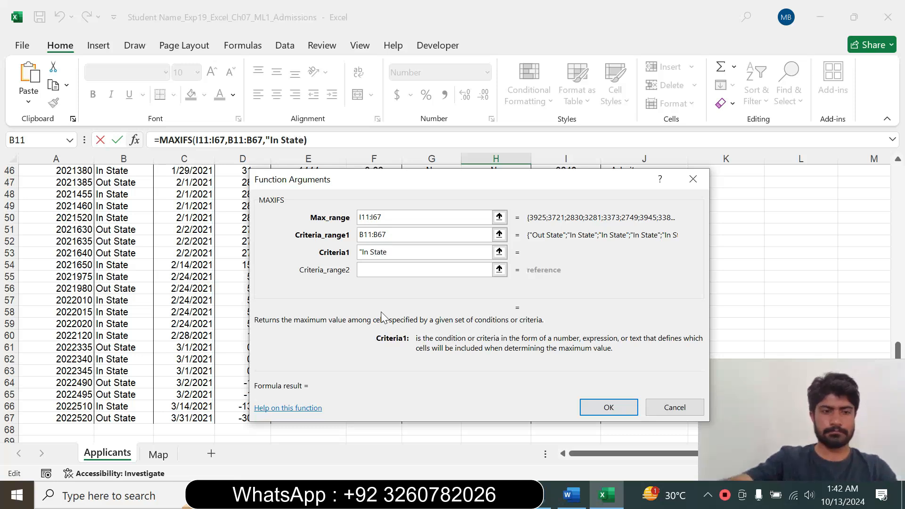
type("\"")
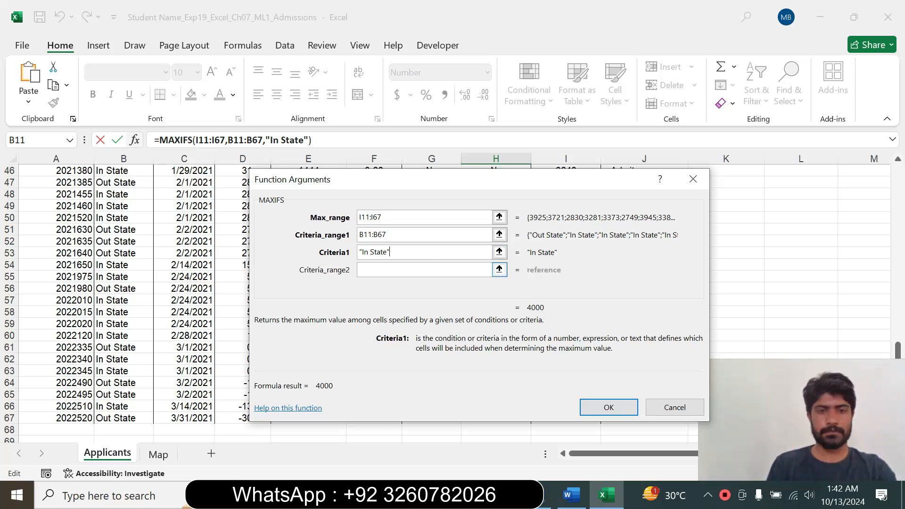
key("Tab")
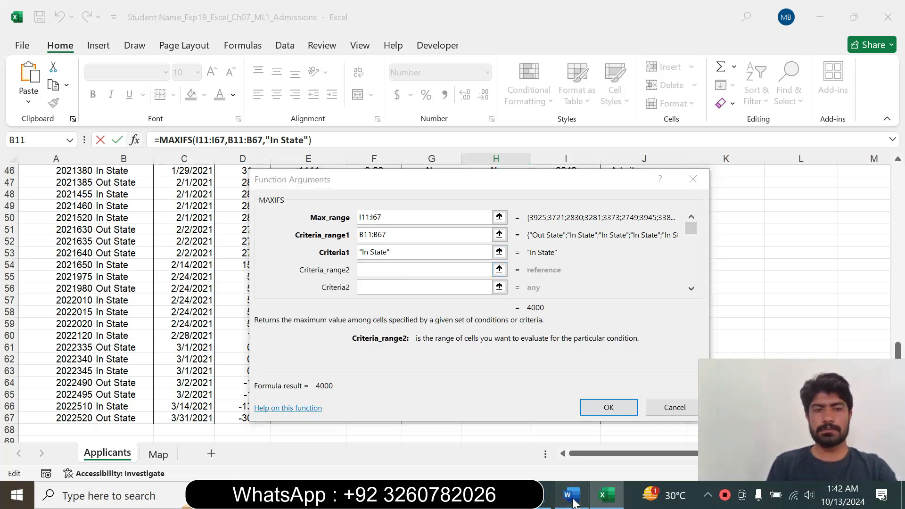
Check the Final Decision range in Word, return to Excel and set the second MAXIFS criteria range to J11:J67.
left_click(572, 495)
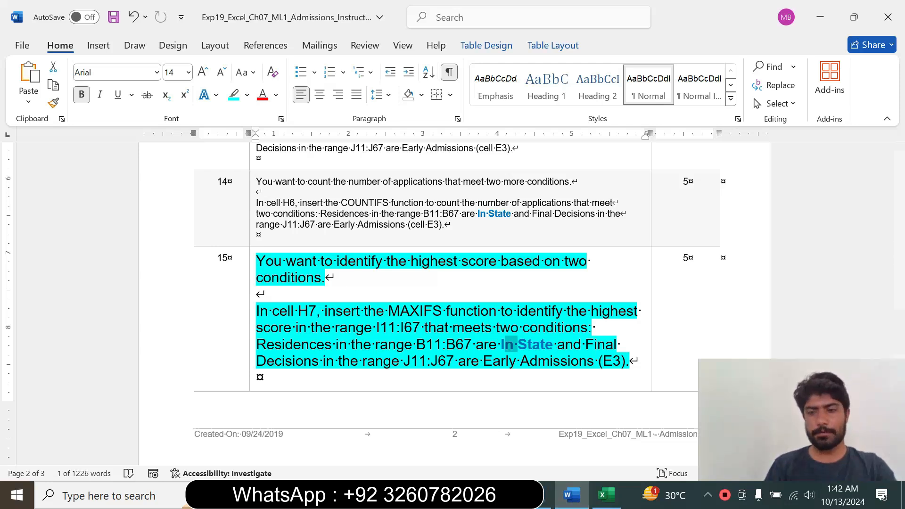
left_click(614, 506)
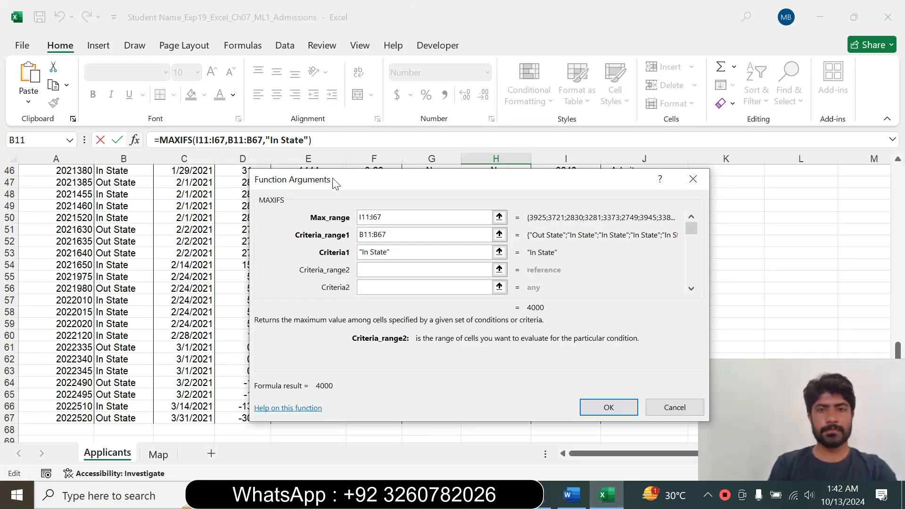
left_click_drag(332, 178, 251, 186)
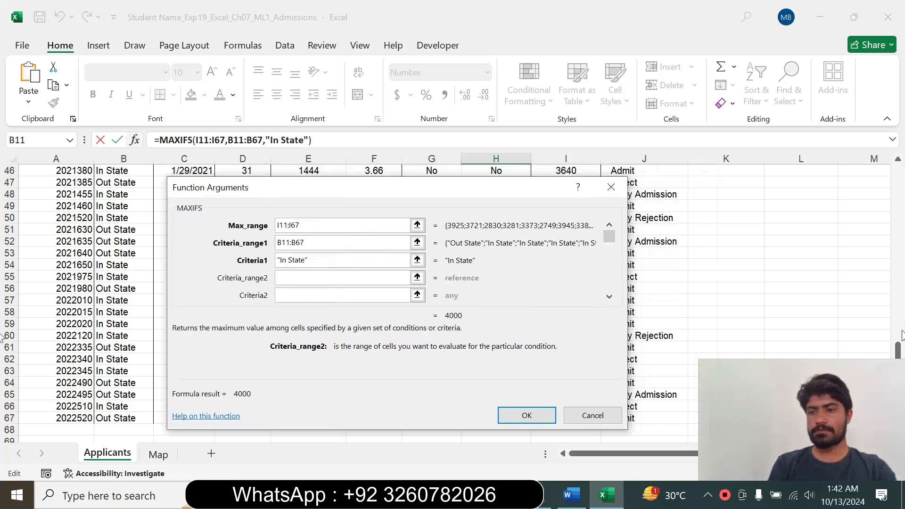
left_click_drag(897, 349, 893, 169)
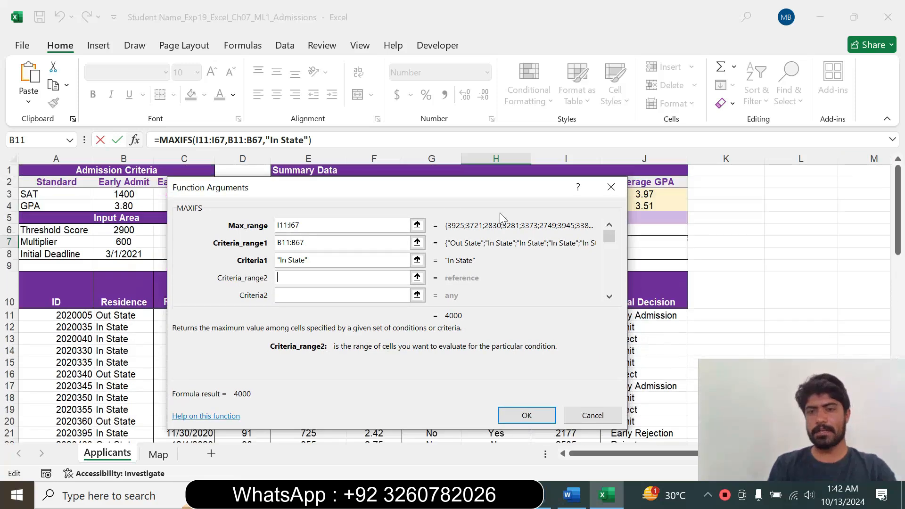
left_click_drag(438, 188, 340, 185)
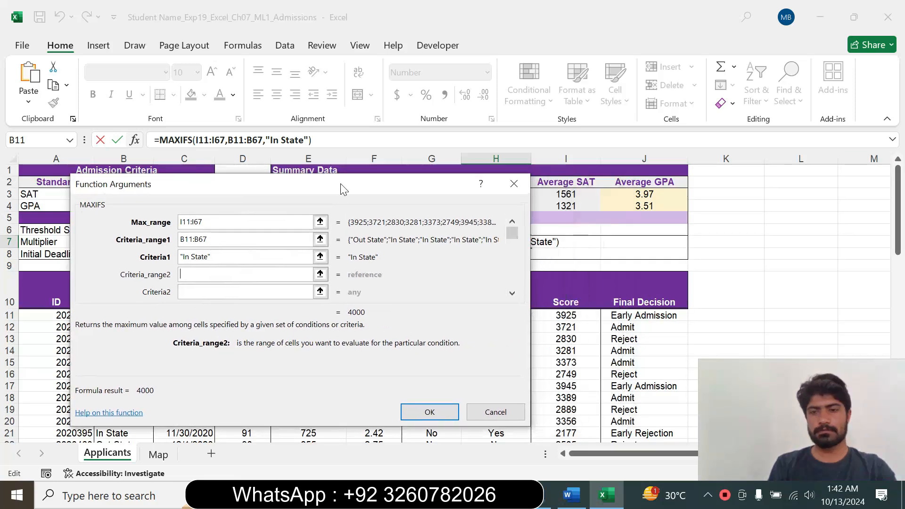
left_click(629, 316)
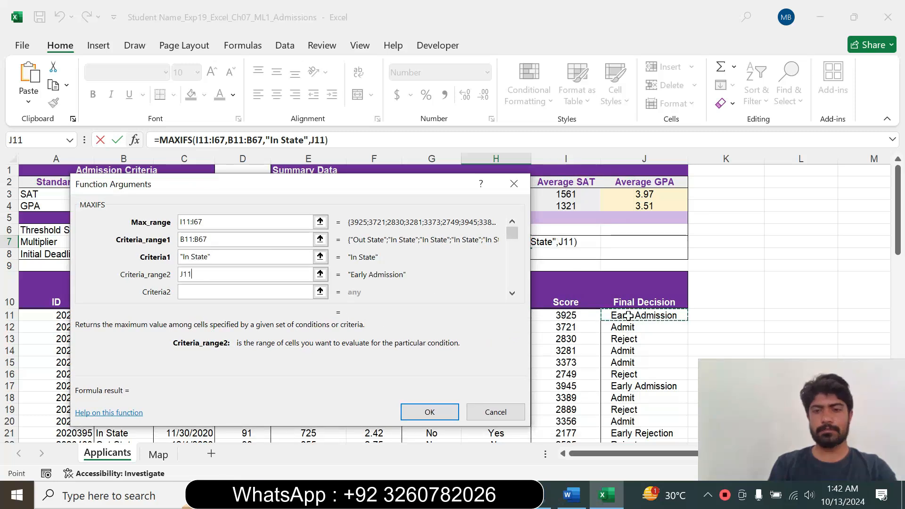
left_click_drag(628, 317, 618, 426)
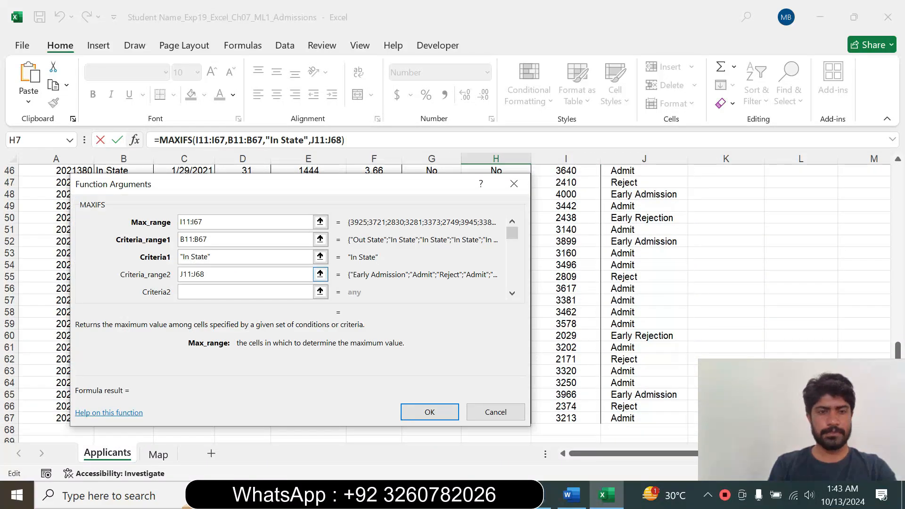
key("BackSpace")
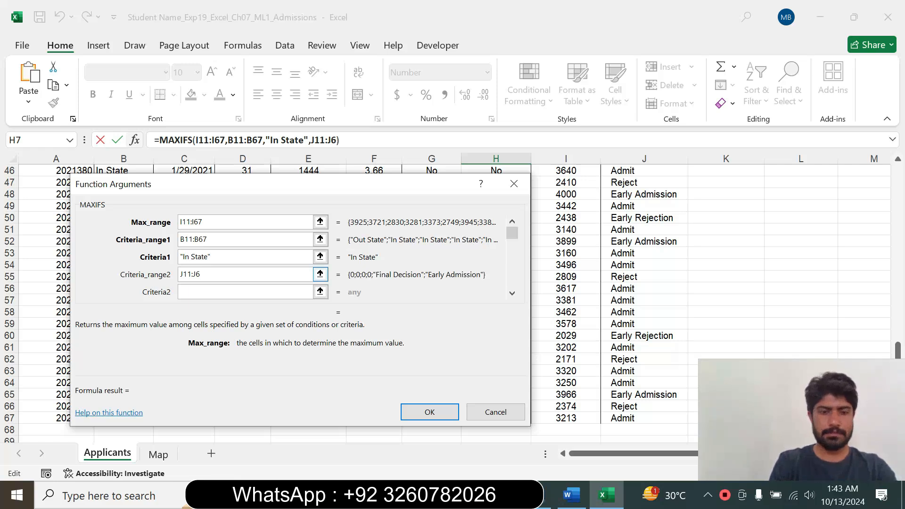
type("7")
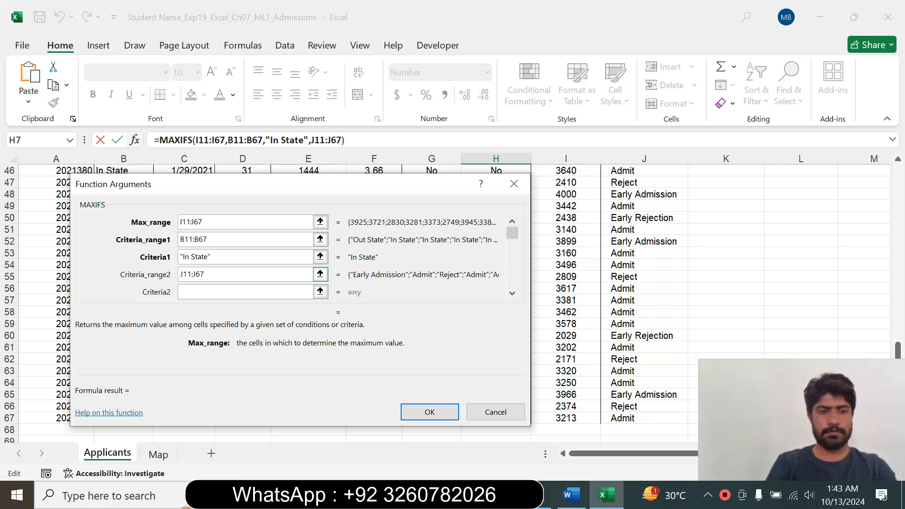
key("Tab")
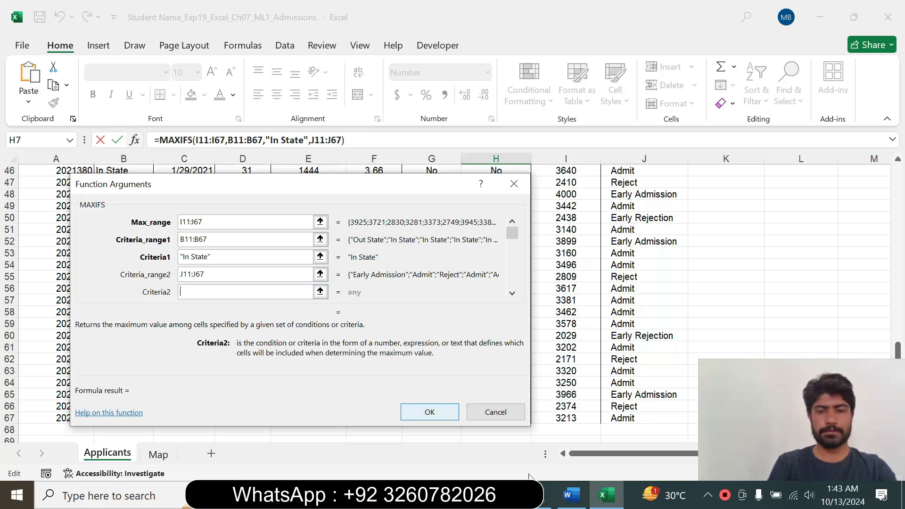
Check the Final Decision condition in Word, return to Excel, set the second MAXIFS criterion to E3 and confirm the function.
left_click(580, 504)
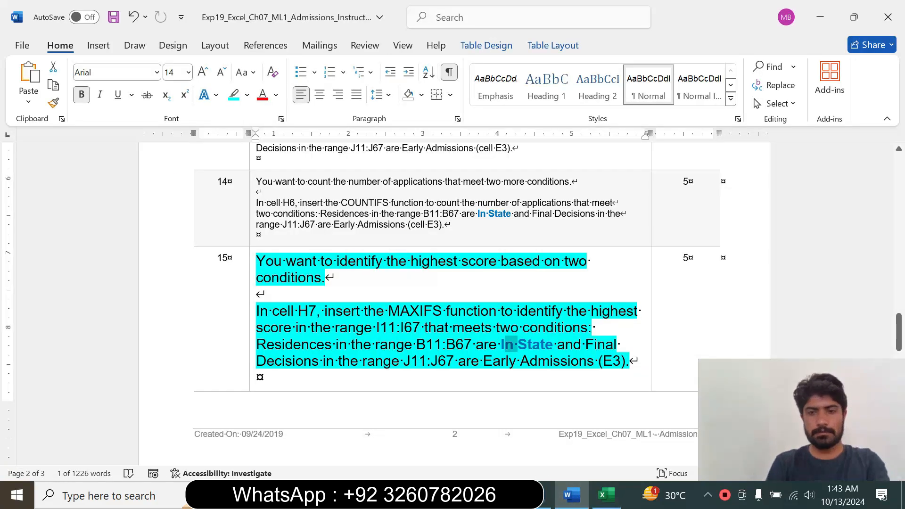
left_click_drag(483, 361, 629, 361)
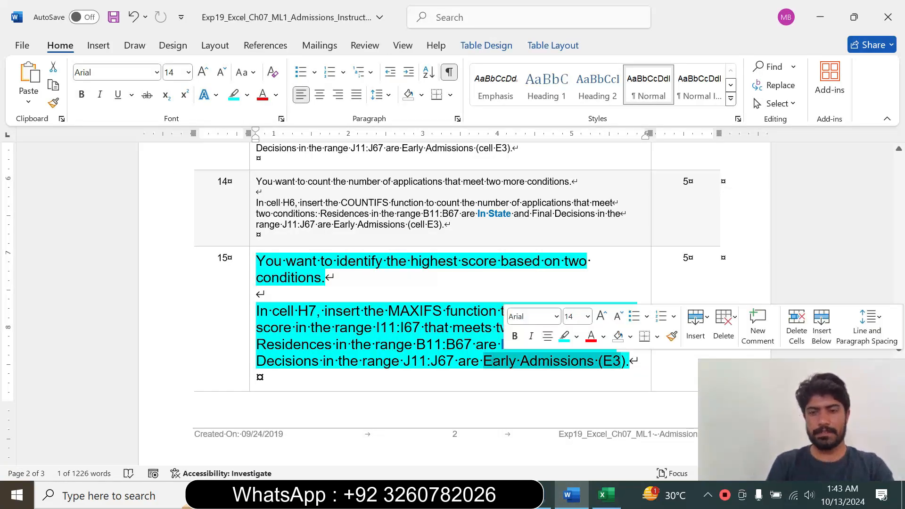
left_click(605, 498)
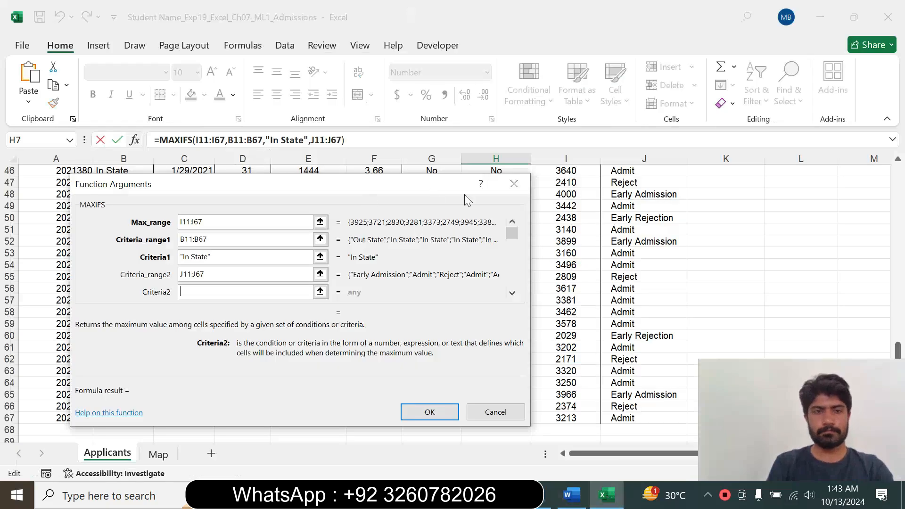
left_click_drag(898, 349, 878, 165)
left_click_drag(274, 187, 381, 235)
left_click(304, 192)
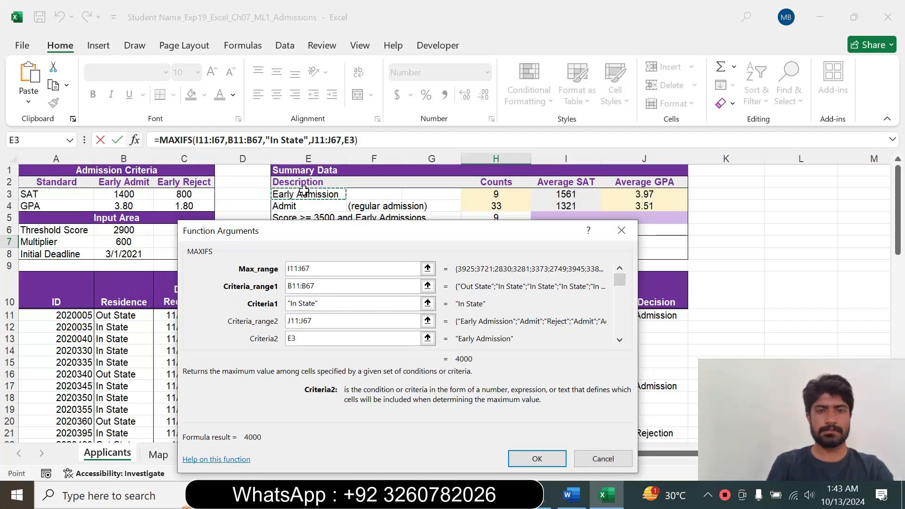
left_click(528, 457)
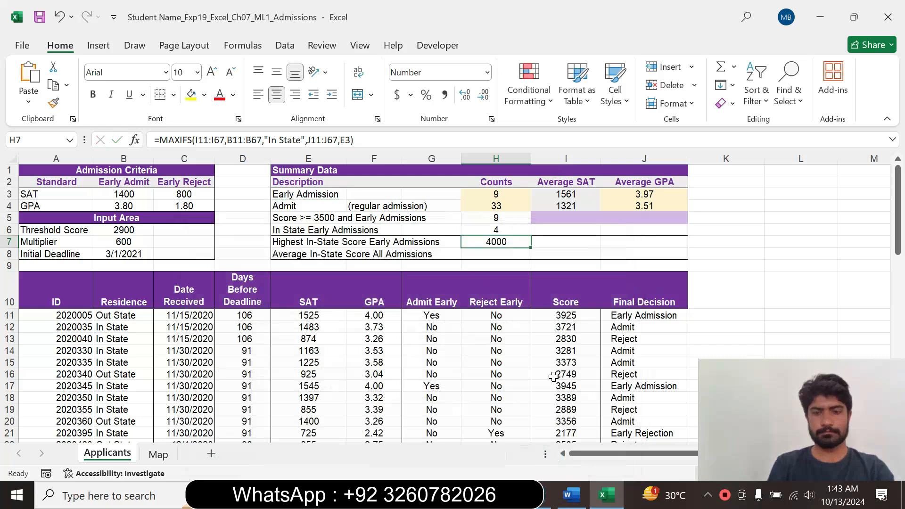
Switch to the Word instructions, reset the step 15 text to size 9 and remove its highlight.
left_click(569, 503)
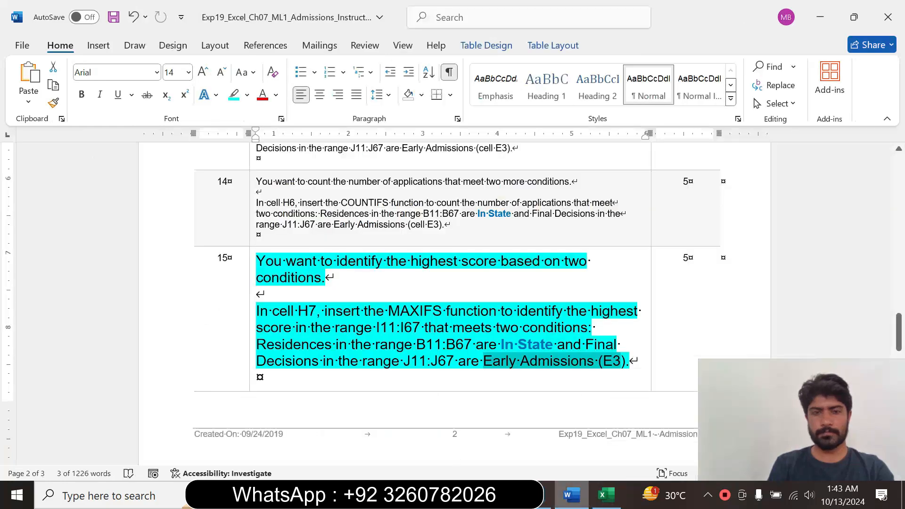
left_click(251, 312)
left_click(337, 267)
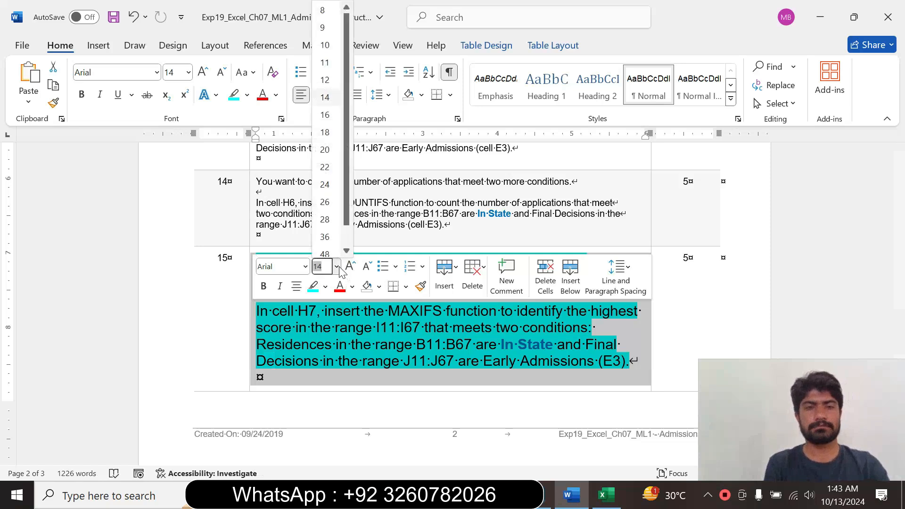
left_click(322, 28)
left_click(247, 95)
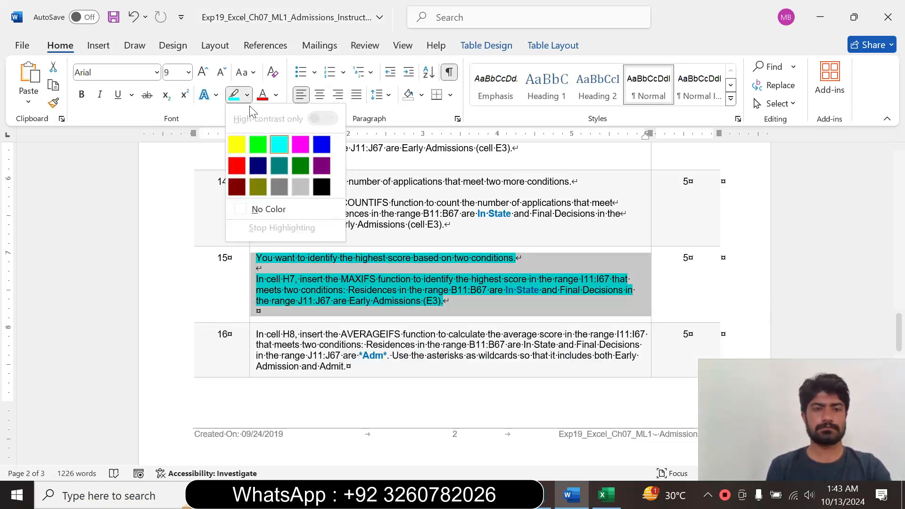
left_click(259, 209)
left_click(258, 311)
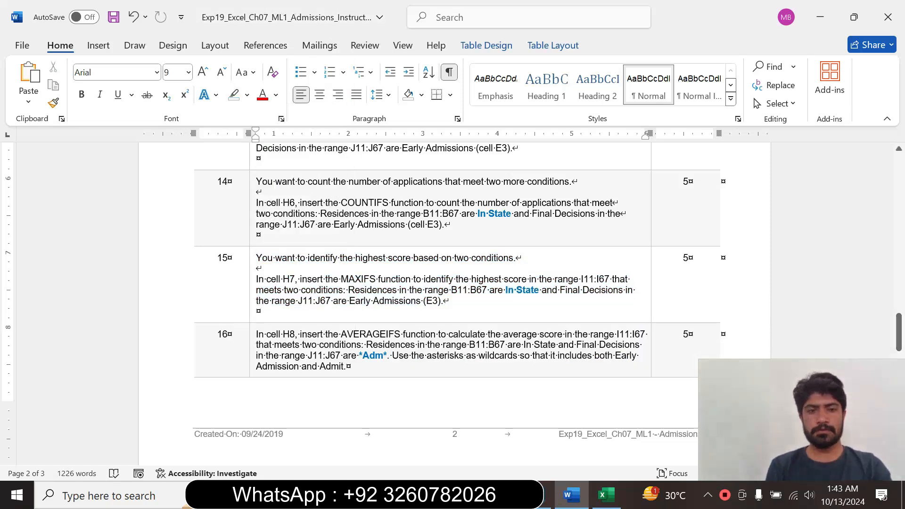
Enlarge the step 16 instruction text to size 16 and highlight it in turquoise.
left_click(252, 354)
left_click(337, 307)
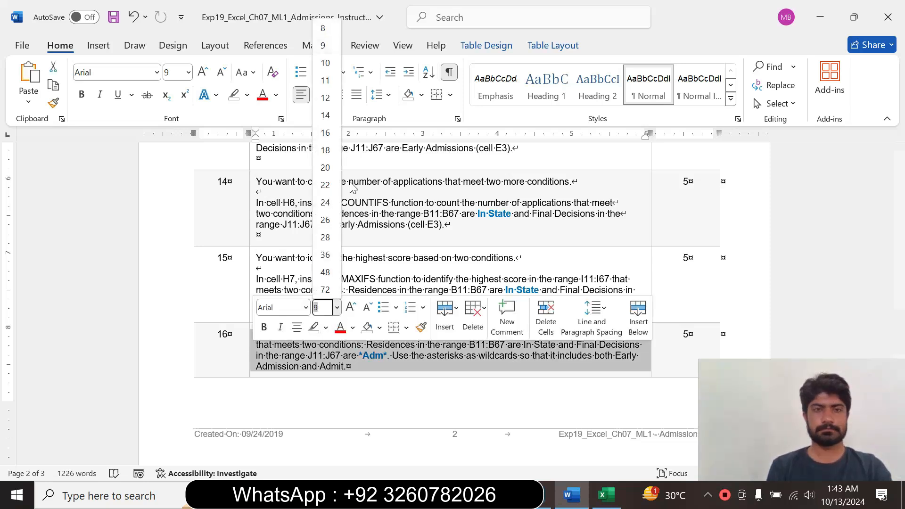
left_click(325, 132)
left_click(247, 94)
left_click(279, 144)
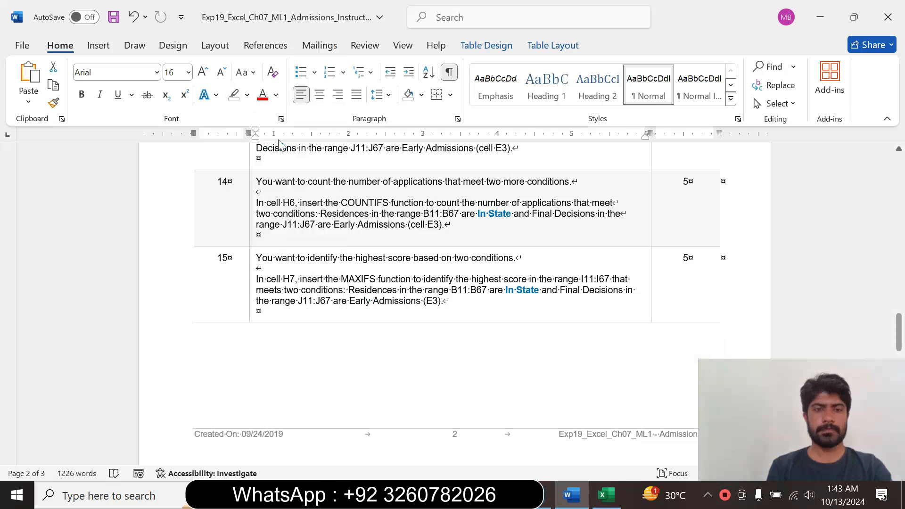
left_click_drag(900, 326, 901, 347)
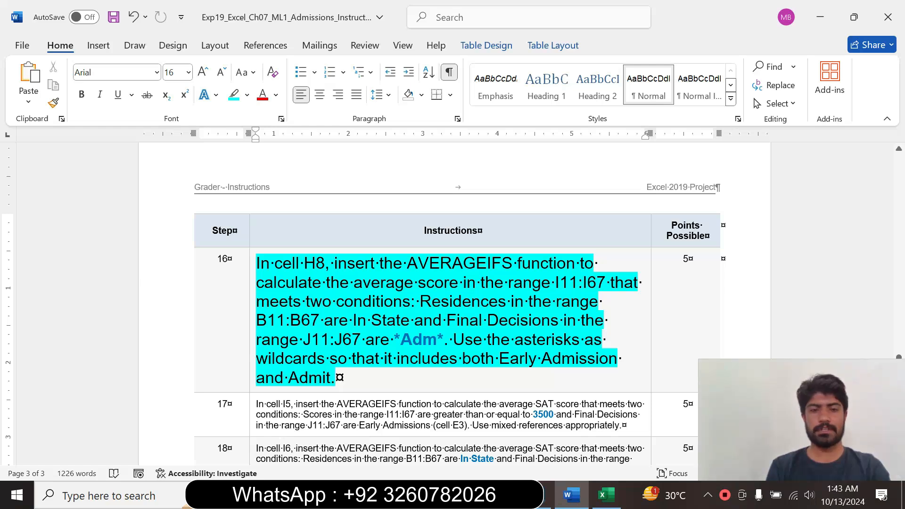
Read step 16 in Word, return to Excel, start an AVERAGEIFS function in cell H8 and open its function arguments.
left_click_drag(303, 339, 400, 340)
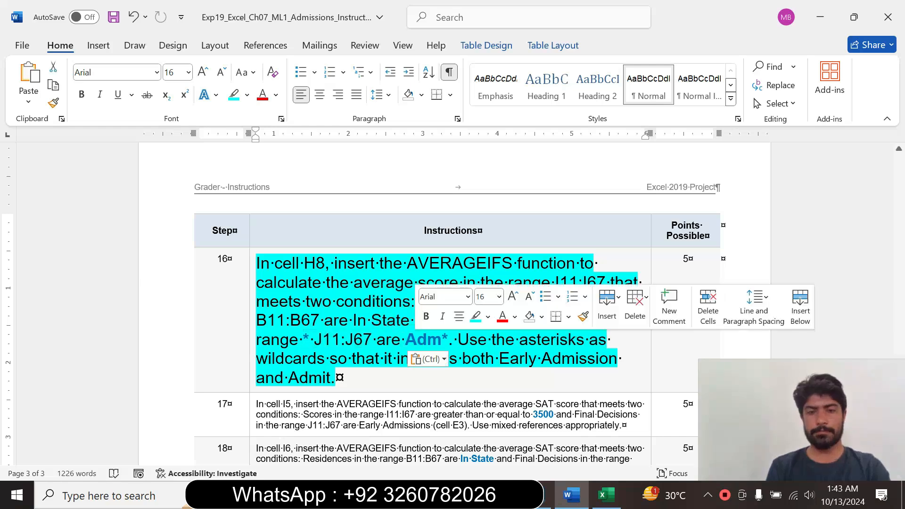
left_click(428, 340)
left_click(406, 339)
left_click_drag(256, 263, 447, 340)
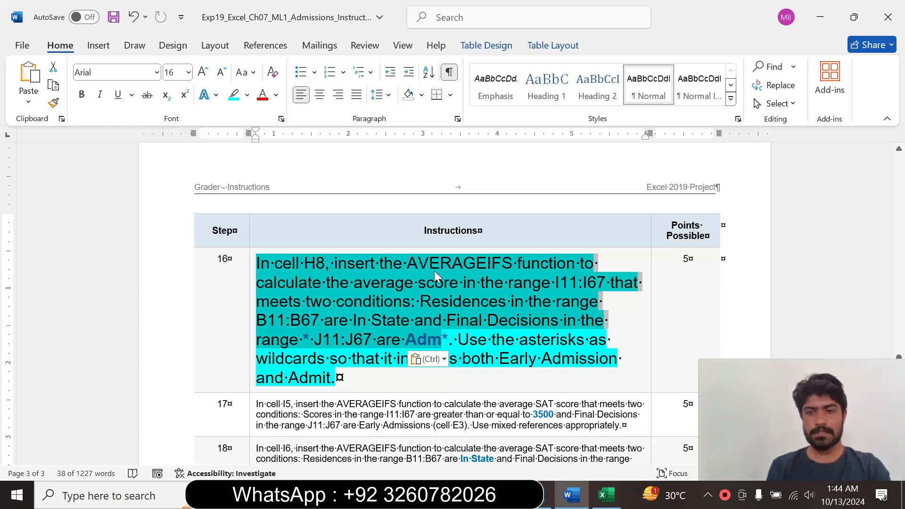
left_click(608, 494)
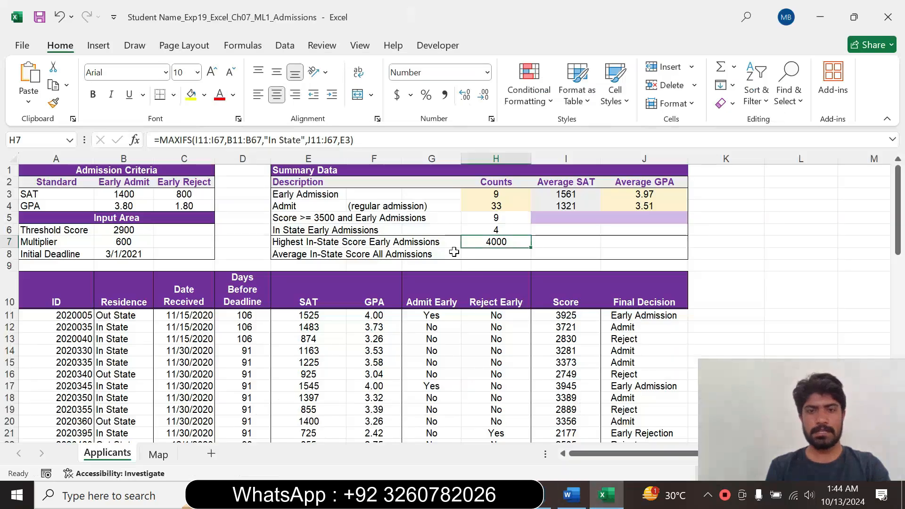
left_click(478, 255)
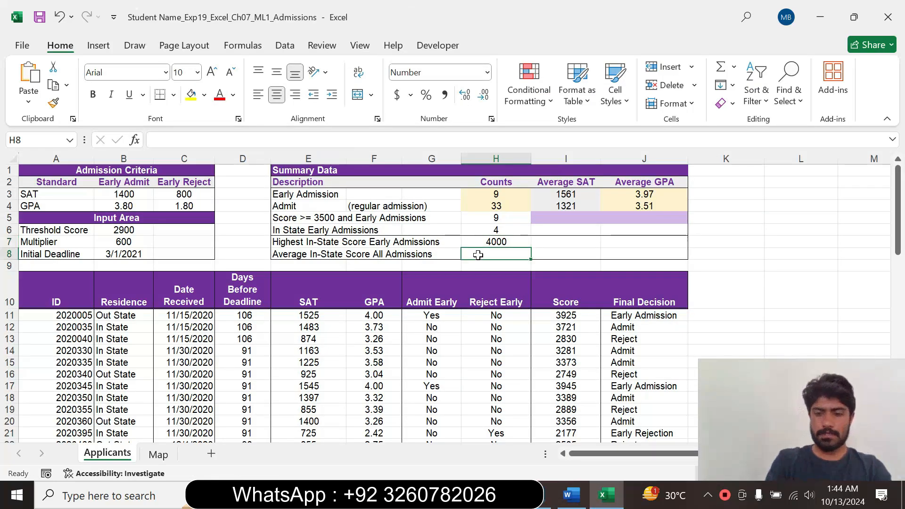
type("=")
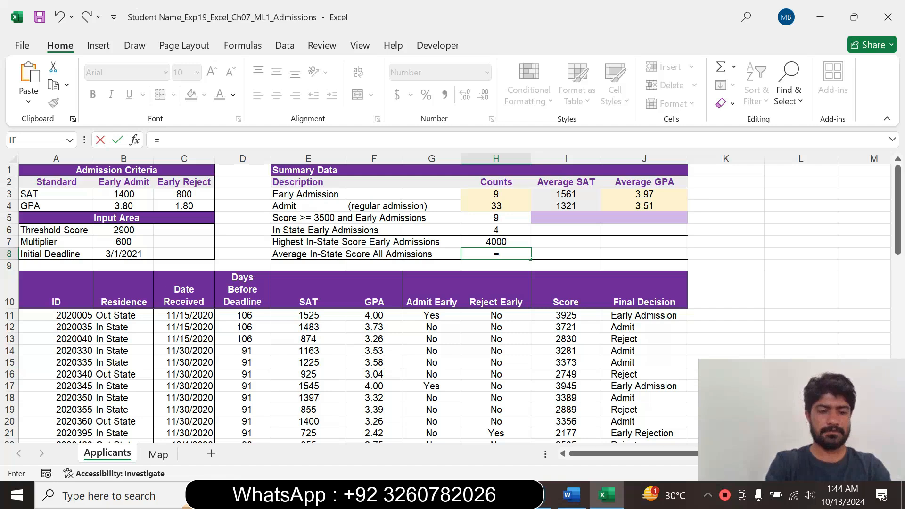
type("ave")
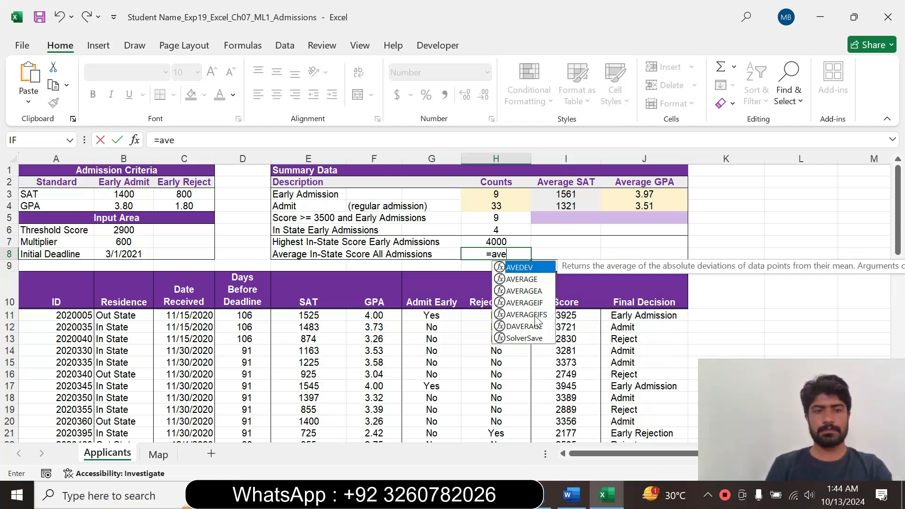
double_click(527, 314)
left_click(135, 141)
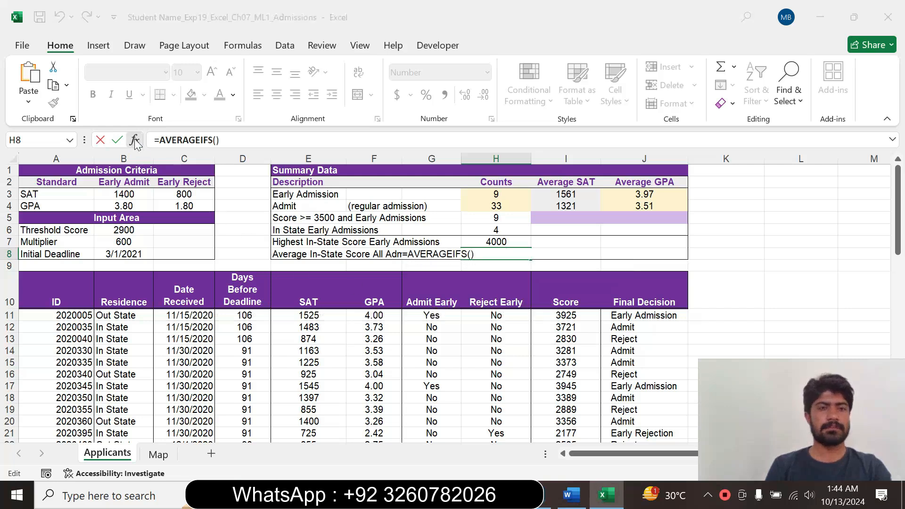
Check the score range in Word, return to Excel and set the AVERAGEIFS average range to I11:I67.
left_click(571, 495)
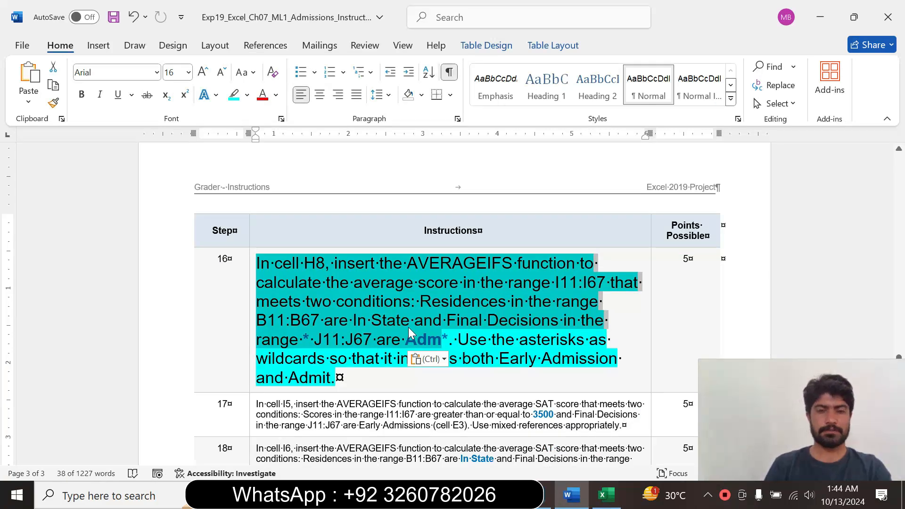
left_click(606, 495)
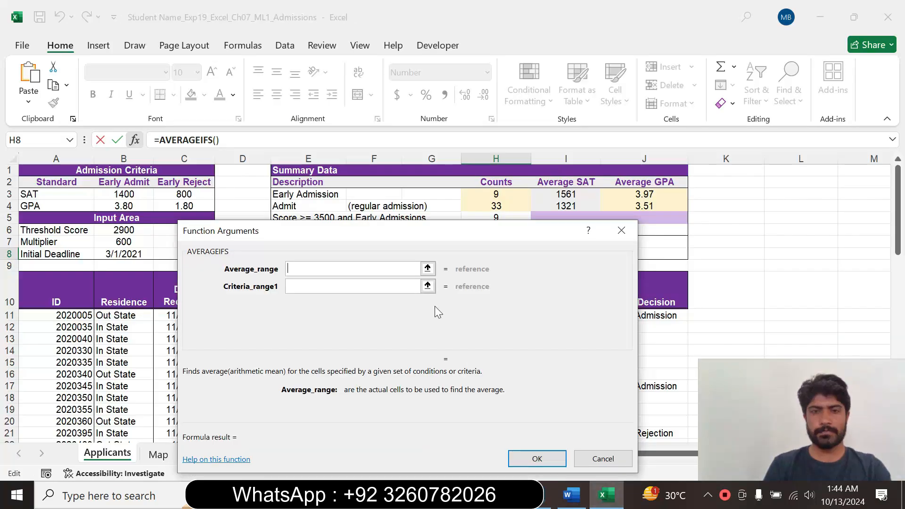
left_click_drag(306, 236, 442, 206)
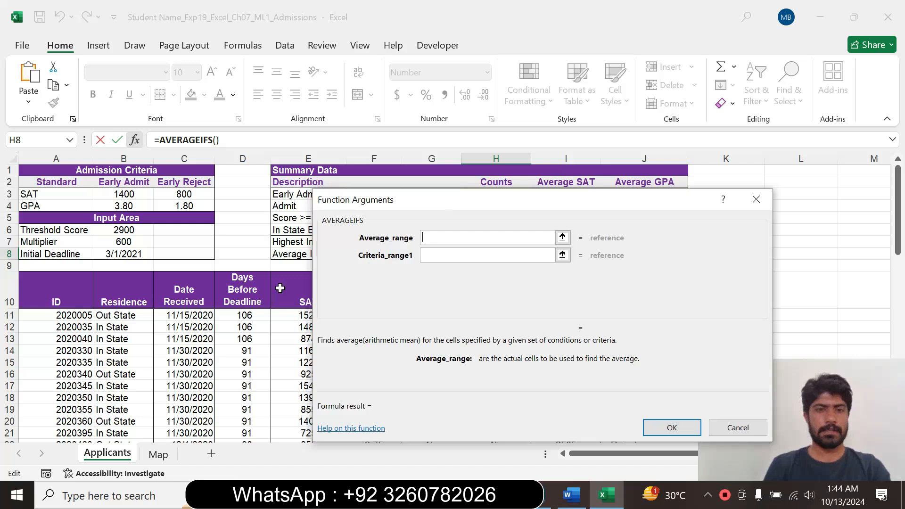
left_click_drag(513, 221, 246, 234)
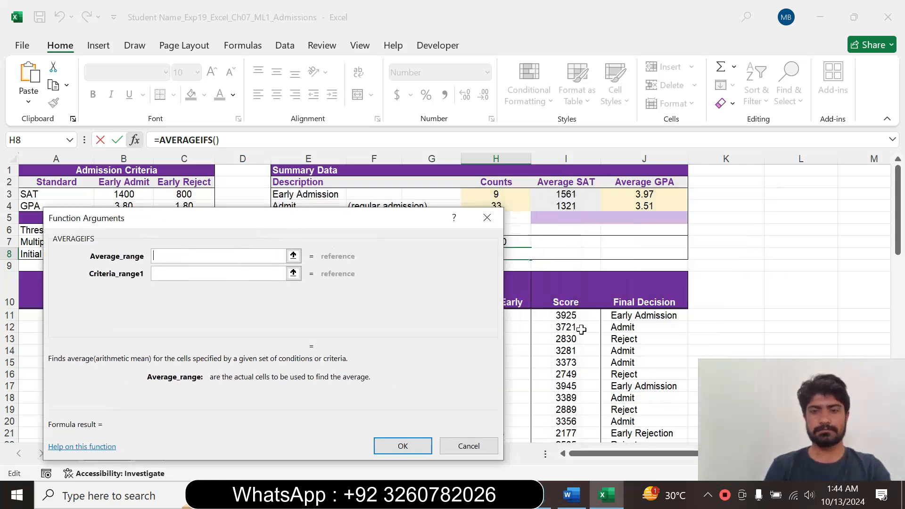
left_click_drag(577, 315, 561, 421)
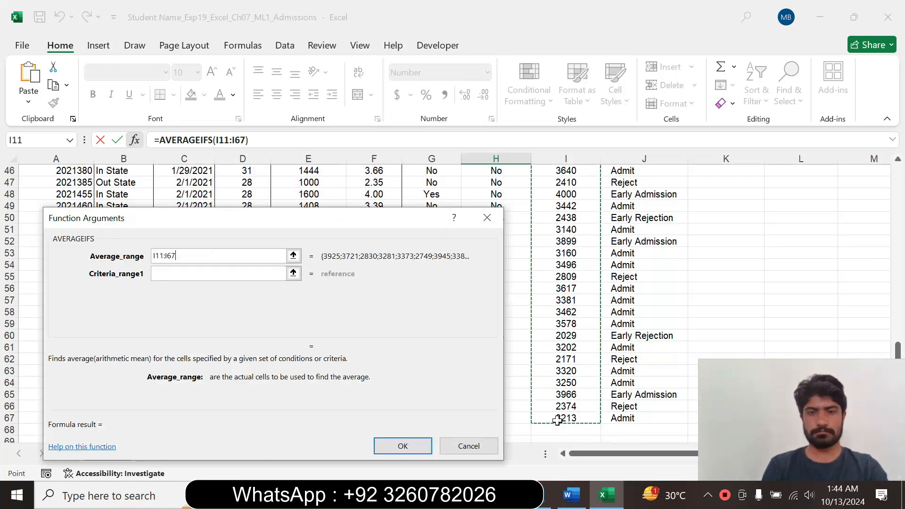
left_click(155, 274)
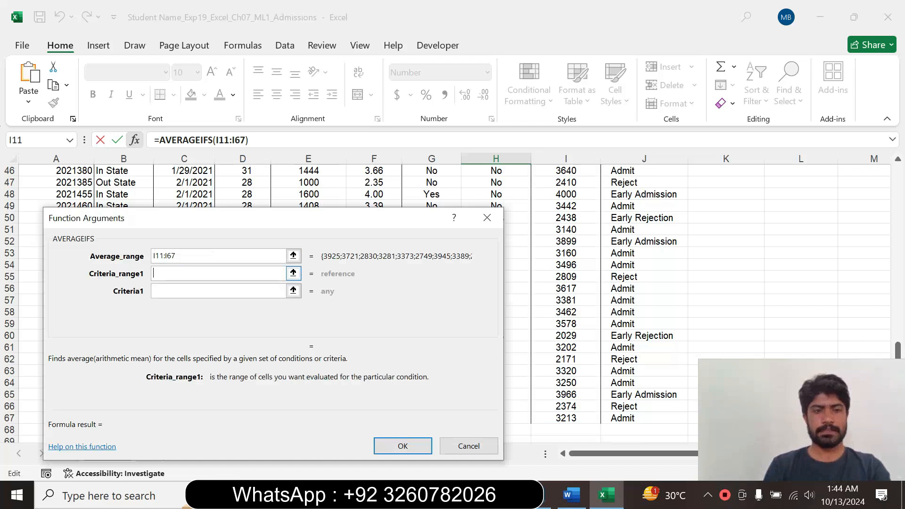
Check the residence range in Word, return to Excel and set the first AVERAGEIFS criteria range to B11:B67.
left_click(571, 495)
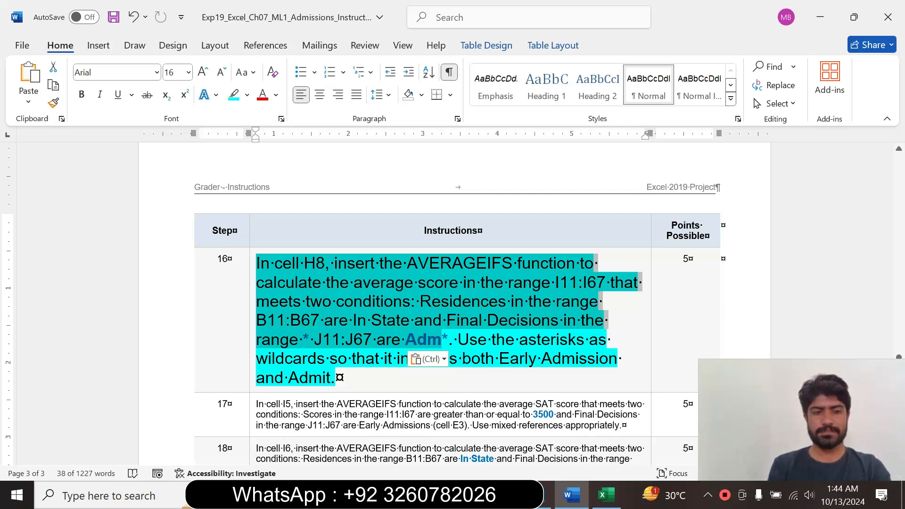
left_click(606, 495)
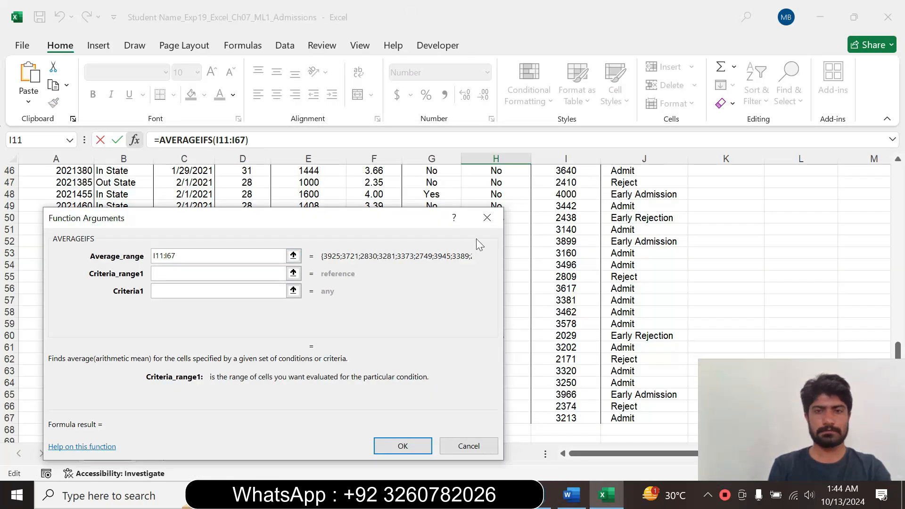
left_click_drag(277, 222, 493, 237)
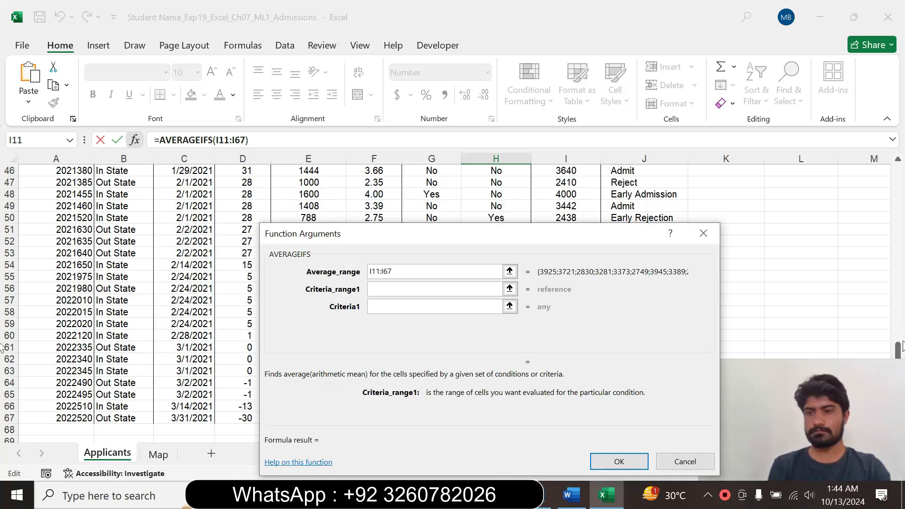
left_click_drag(898, 351, 878, 186)
left_click_drag(114, 268, 130, 407)
left_click(400, 305)
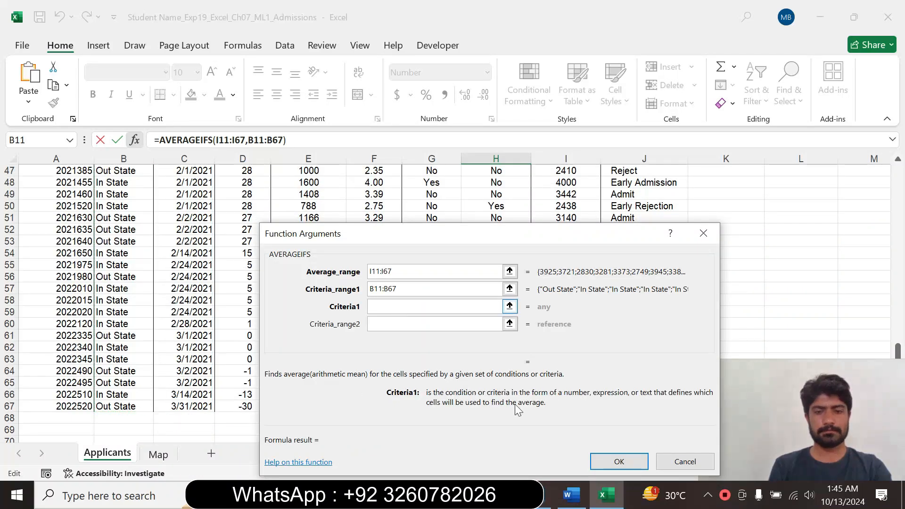
Check the residence condition in Word, return to Excel and enter "In State" as the first AVERAGEIFS criterion.
left_click(572, 495)
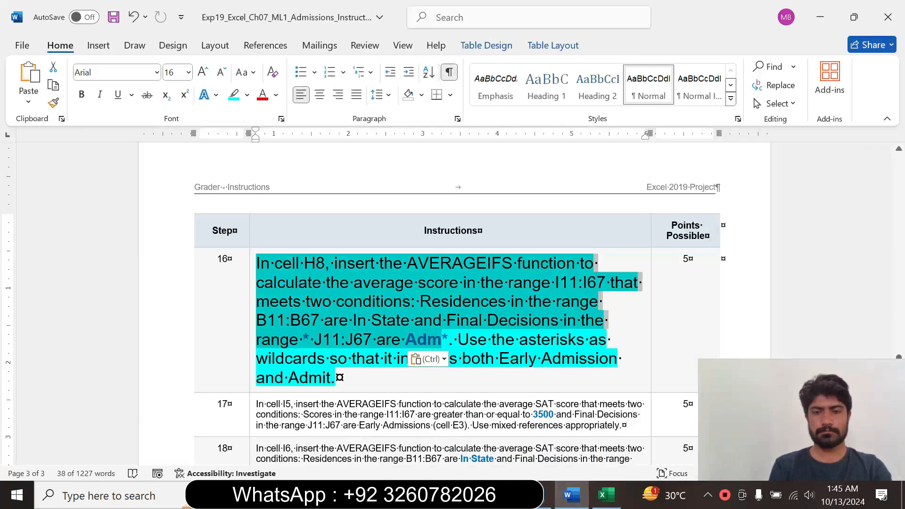
left_click(426, 342)
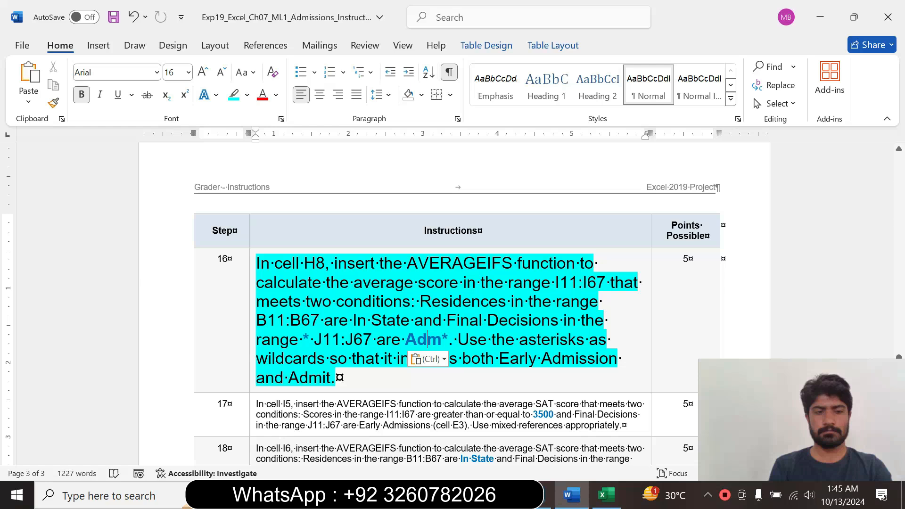
left_click_drag(406, 340, 426, 340)
left_click(427, 341)
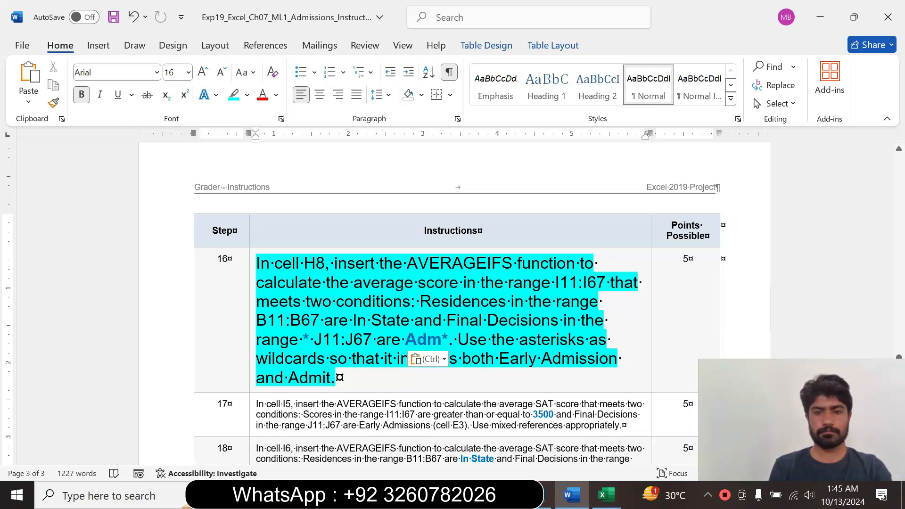
left_click(606, 495)
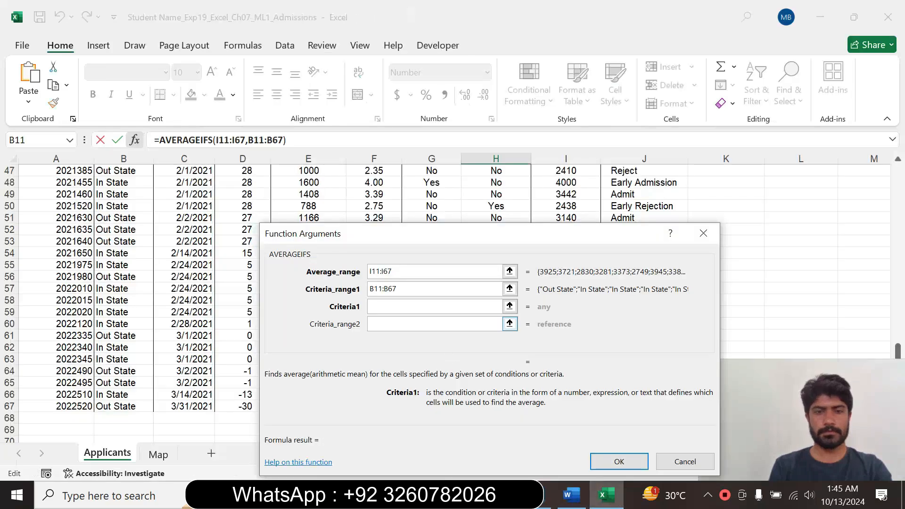
type("\"I")
type("n")
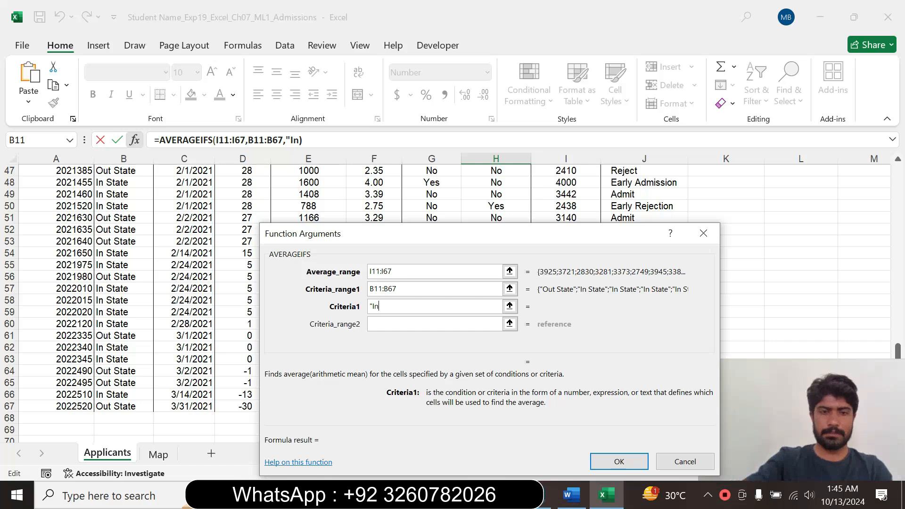
type(" Sta")
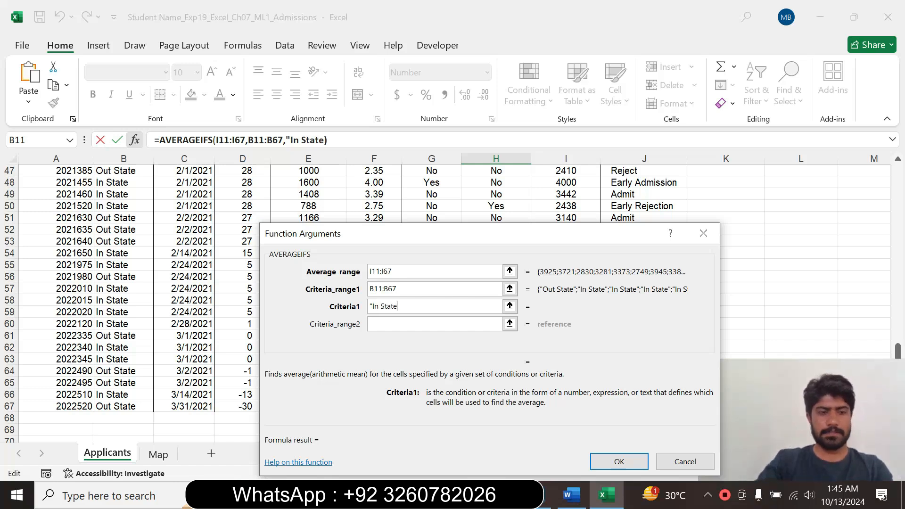
type("te")
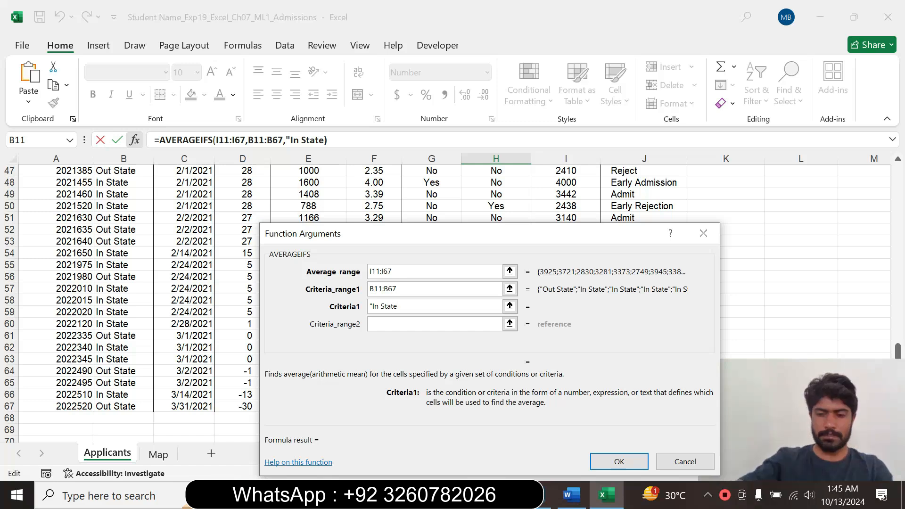
type("\"")
key("Tab")
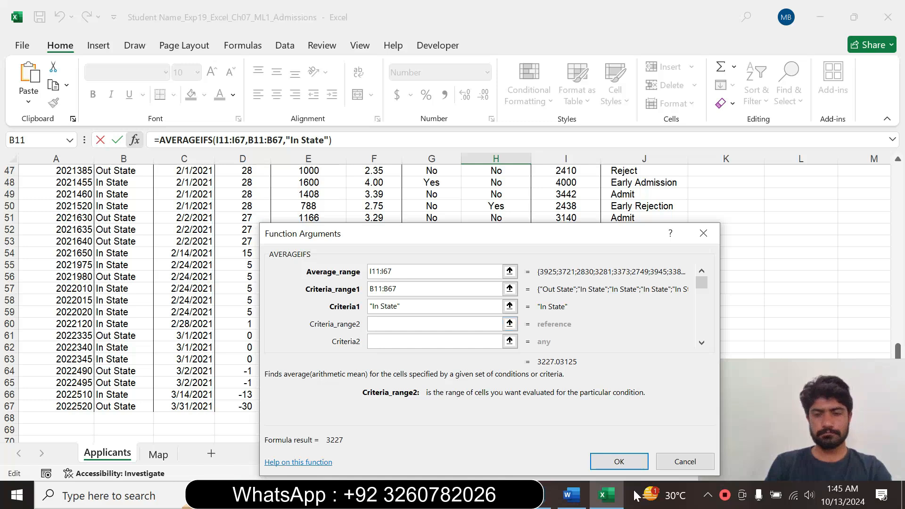
Check the Final Decisions range in Word, return to Excel and set the second AVERAGEIFS criteria range to J11:J67.
left_click(571, 495)
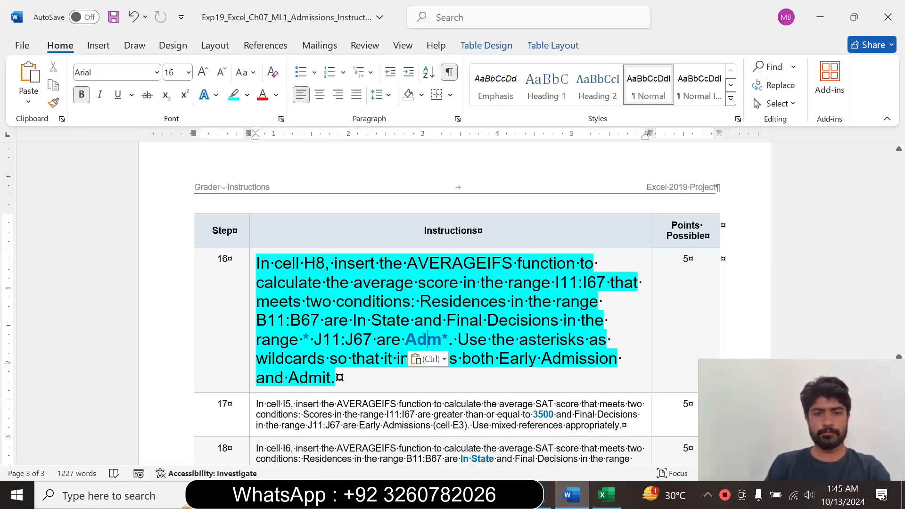
left_click_drag(313, 340, 376, 340)
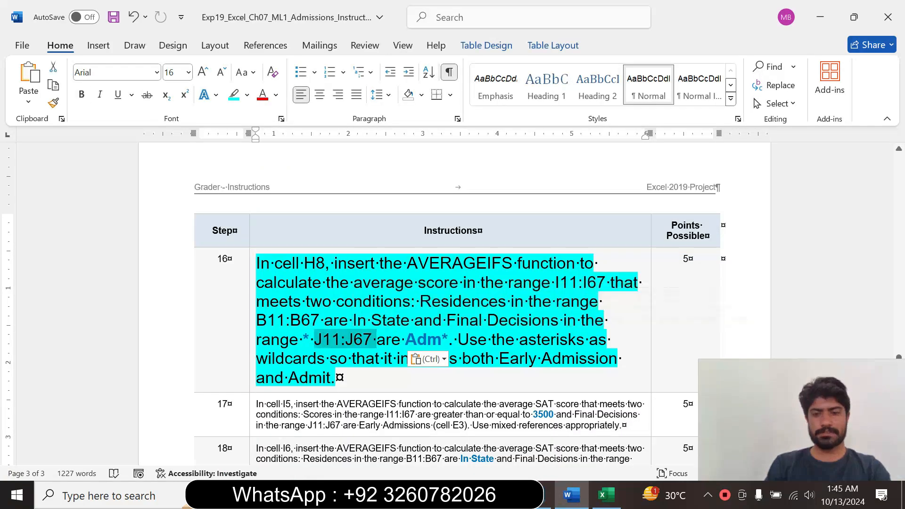
left_click(606, 495)
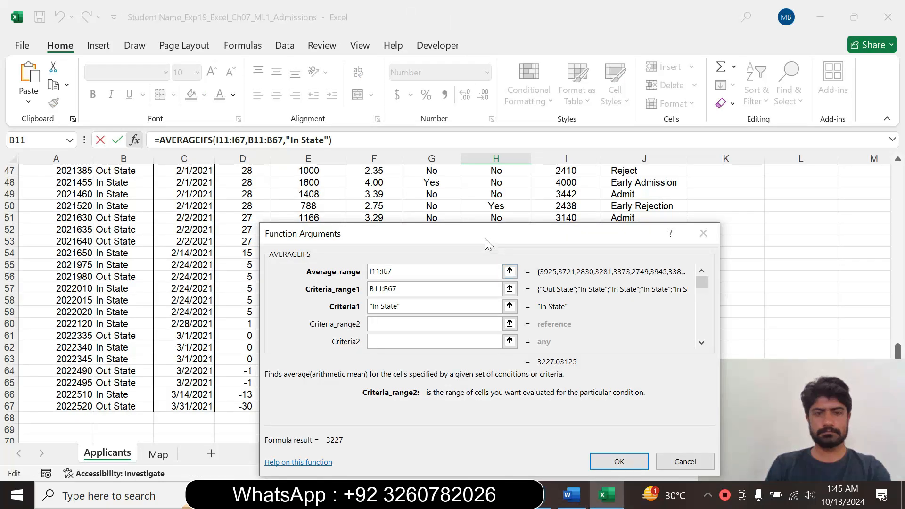
left_click_drag(485, 239, 412, 242)
left_click_drag(897, 351, 897, 172)
left_click_drag(497, 236, 432, 227)
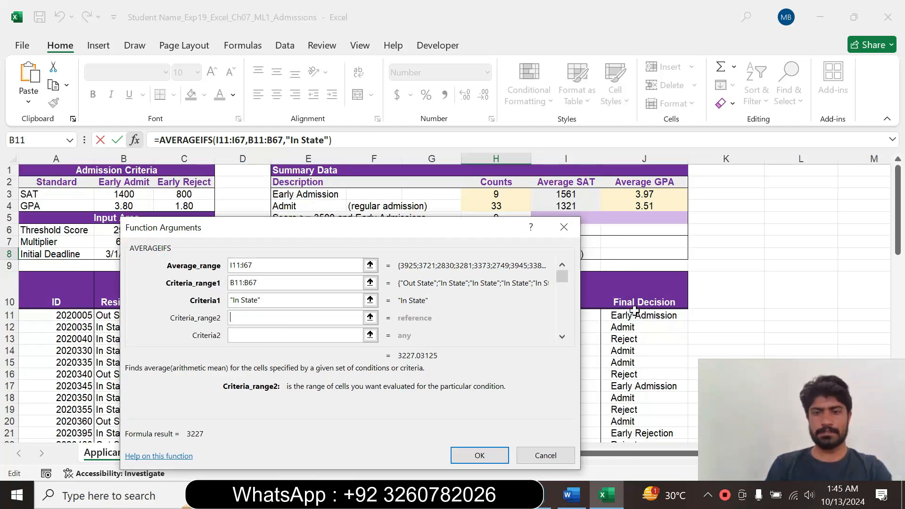
left_click_drag(634, 315, 638, 423)
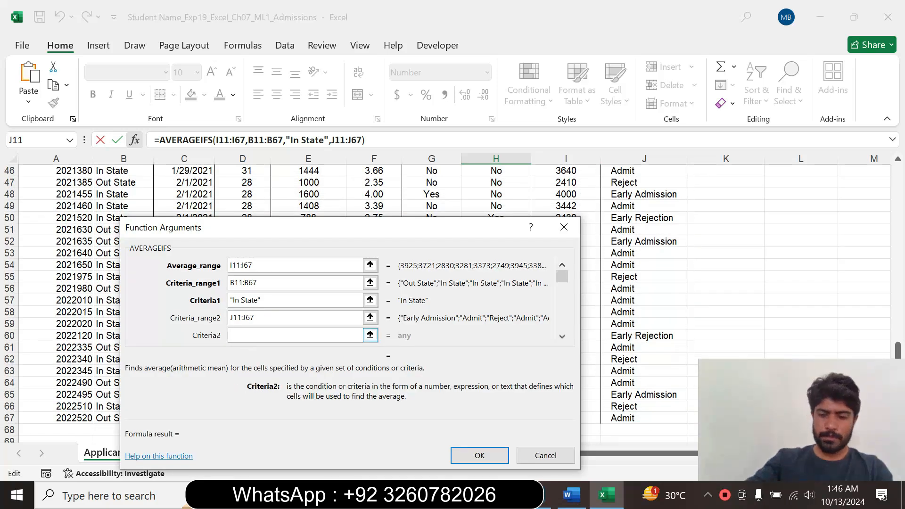
Enter "*Adm*" as the second AVERAGEIFS criterion, checking its wildcards in Word, and complete the function in H8.
type("\"*")
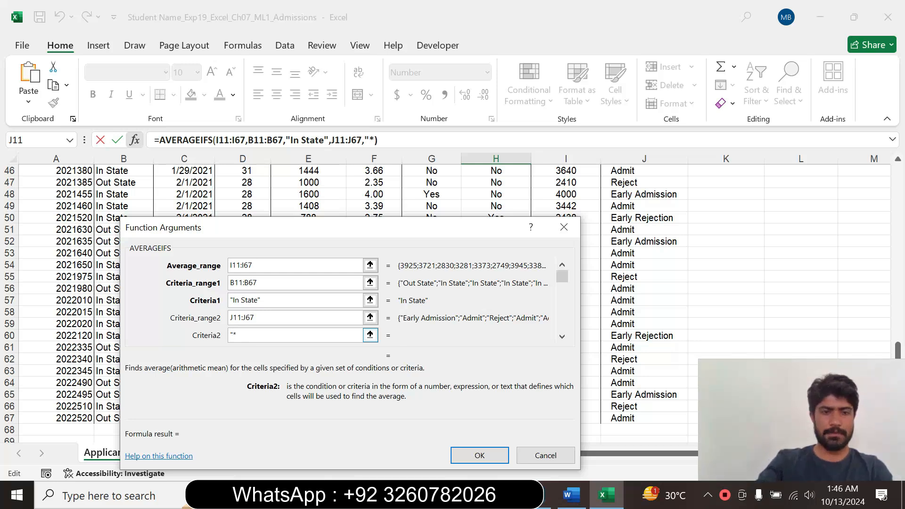
left_click(569, 495)
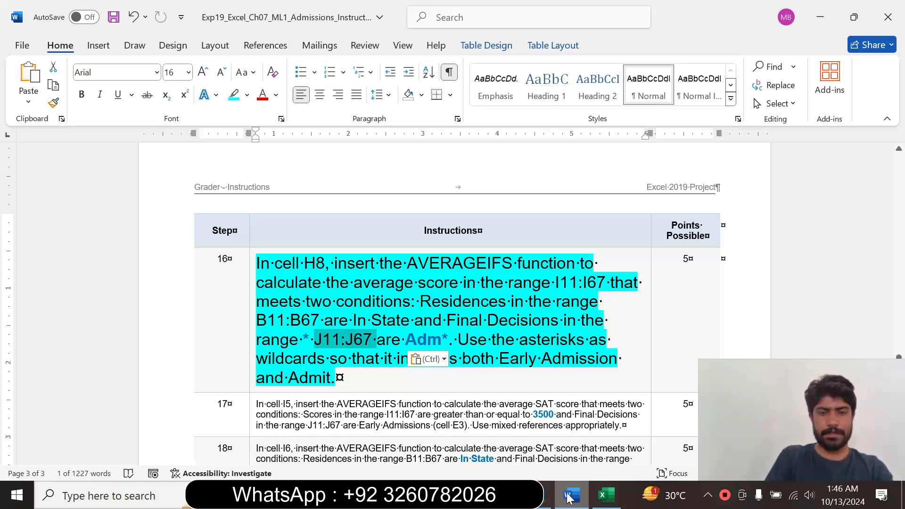
left_click(605, 495)
type("*")
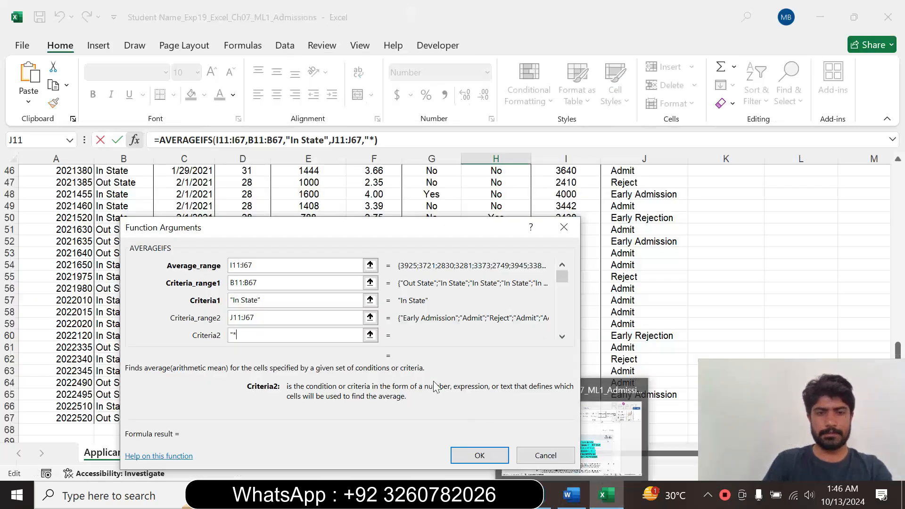
type("AD")
key("BackSpace")
type("dm")
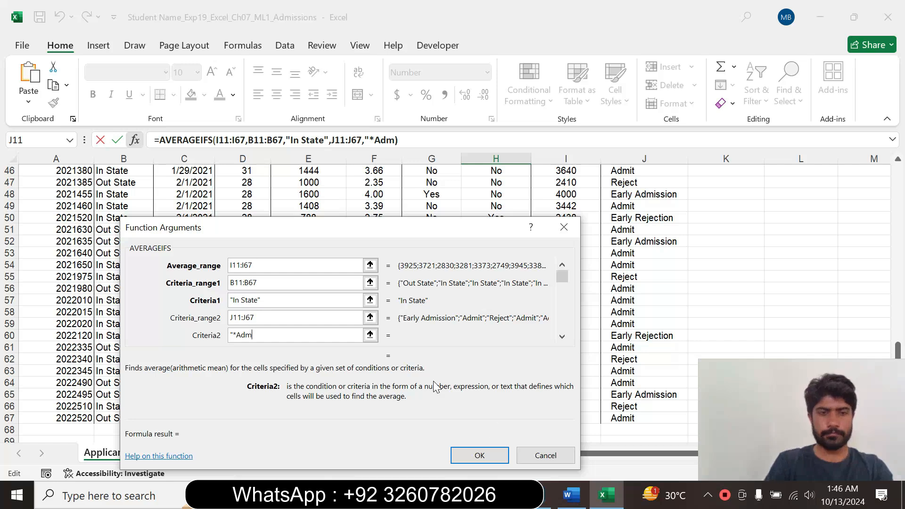
left_click(572, 495)
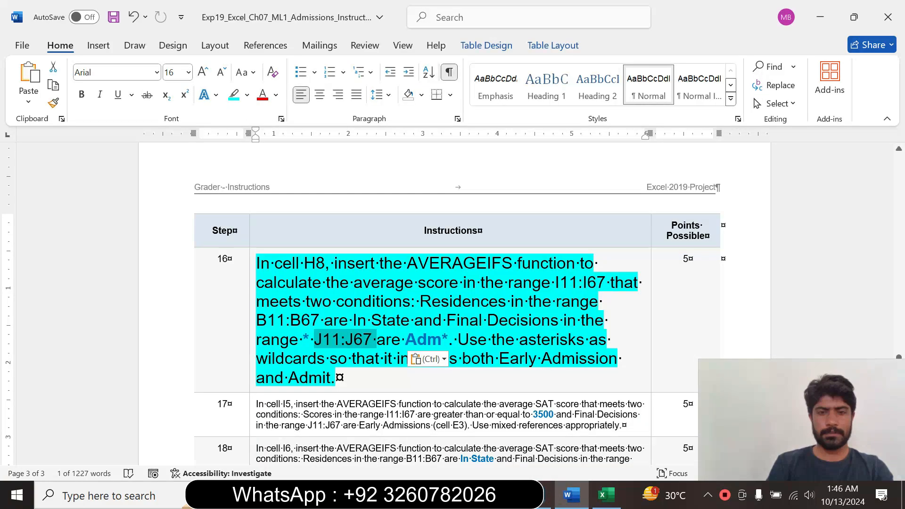
left_click(606, 494)
type("m")
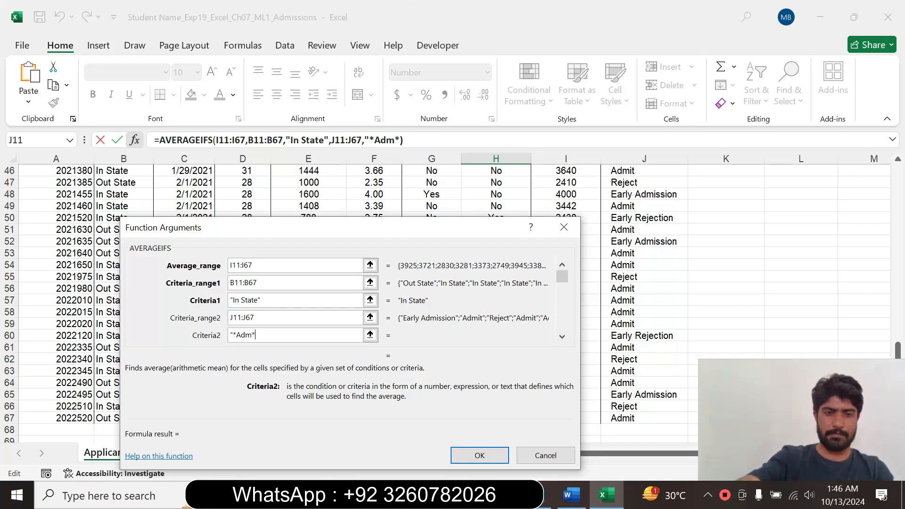
type("*\"")
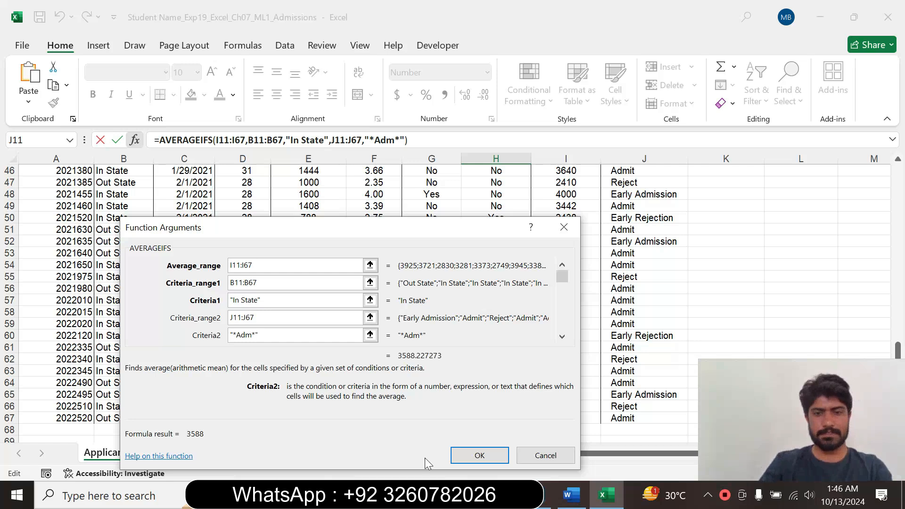
left_click(485, 452)
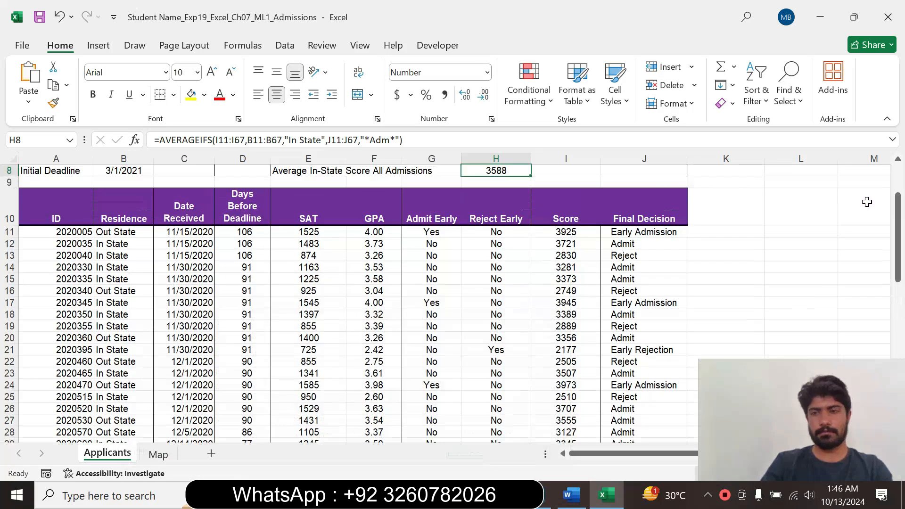
left_click_drag(899, 230, 897, 174)
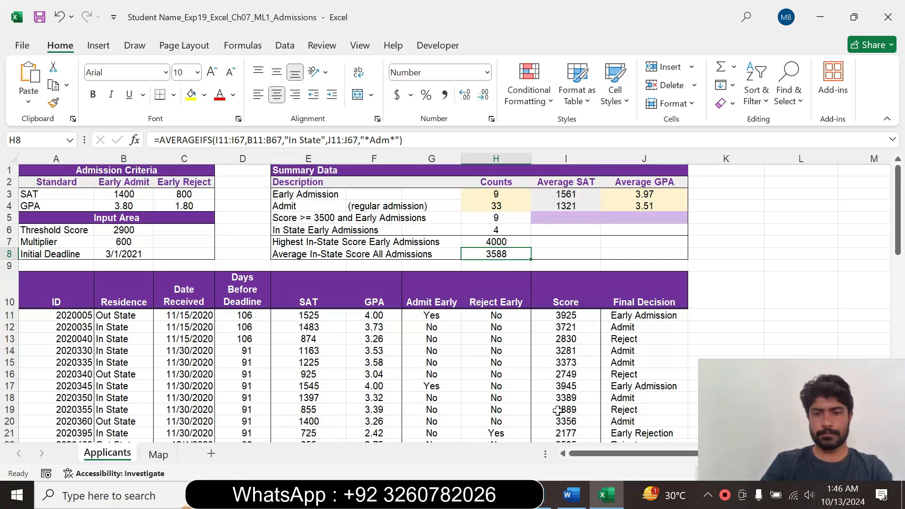
Switch to the Word instructions, reset the step 16 text to size 9 and remove its highlight.
left_click(571, 495)
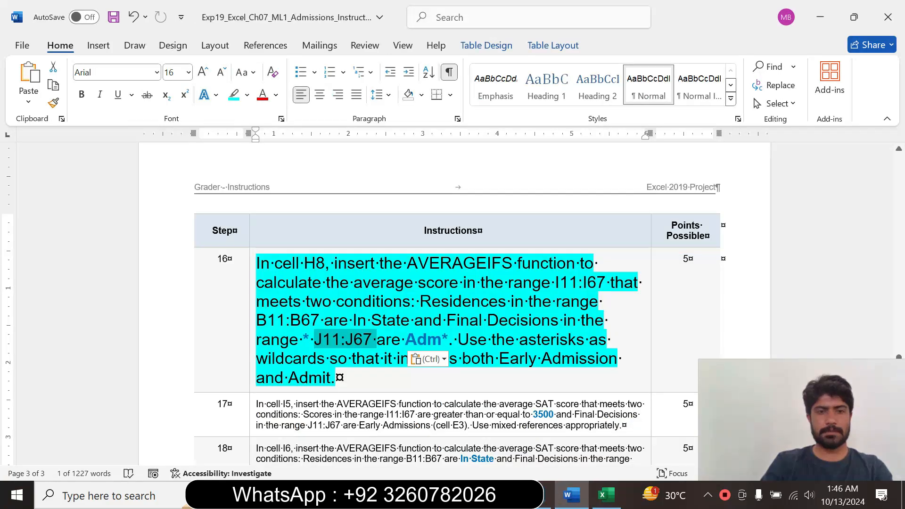
left_click(252, 342)
left_click(337, 296)
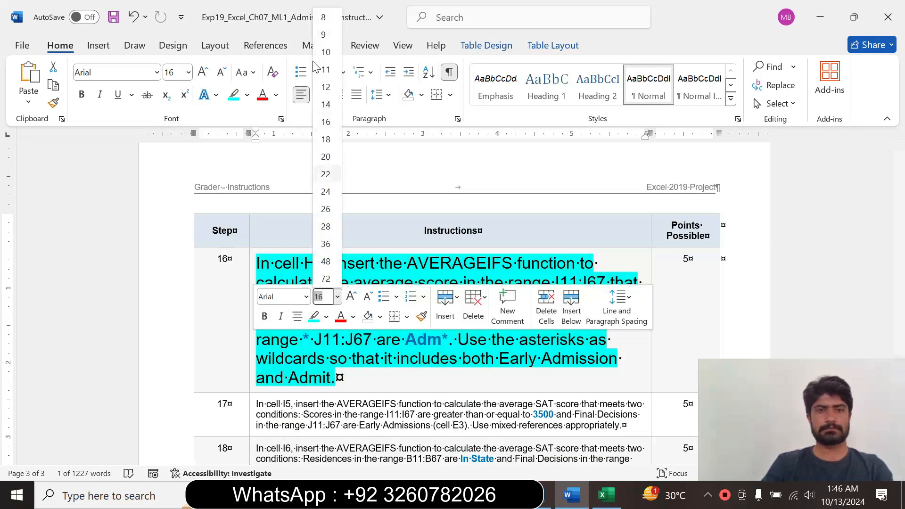
left_click(323, 36)
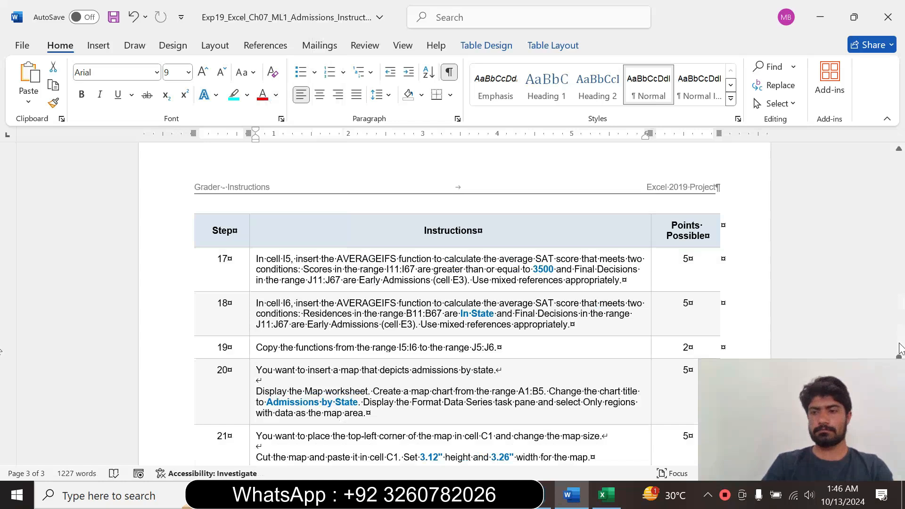
scroll(900, 358, "up", 6)
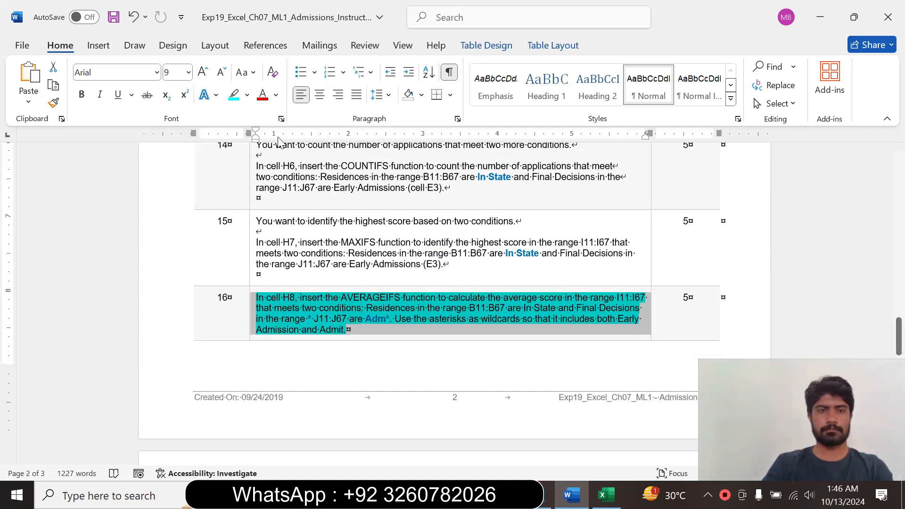
left_click(249, 96)
left_click(268, 208)
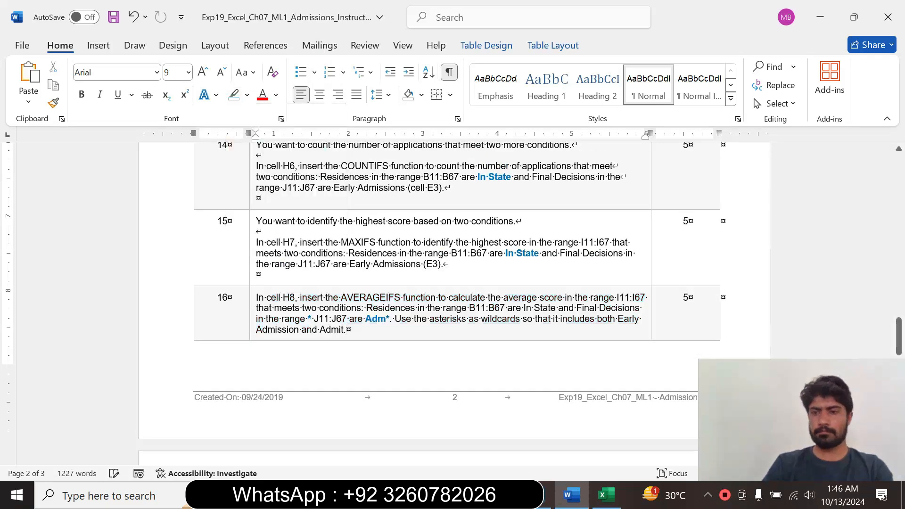
View the start of the Word instructions, return to Excel and select the Final Decision heading in J10.
left_click_drag(902, 333, 851, 138)
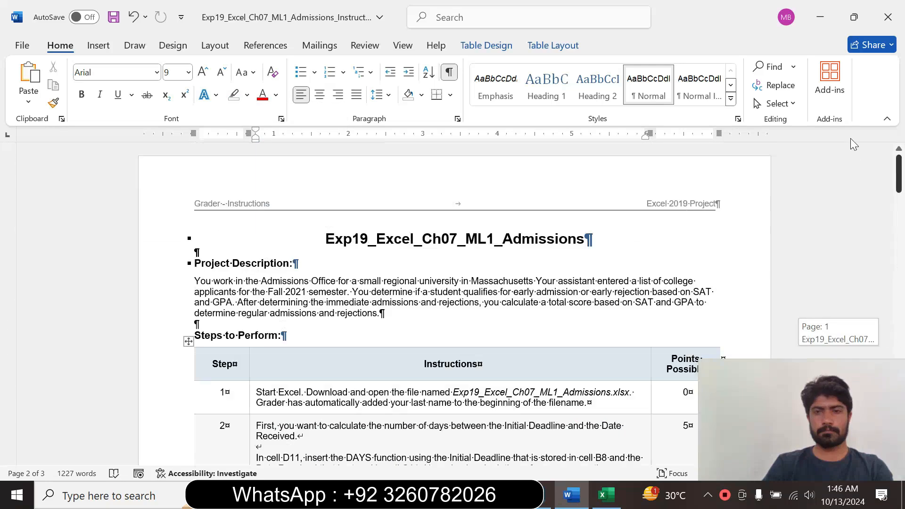
left_click(606, 495)
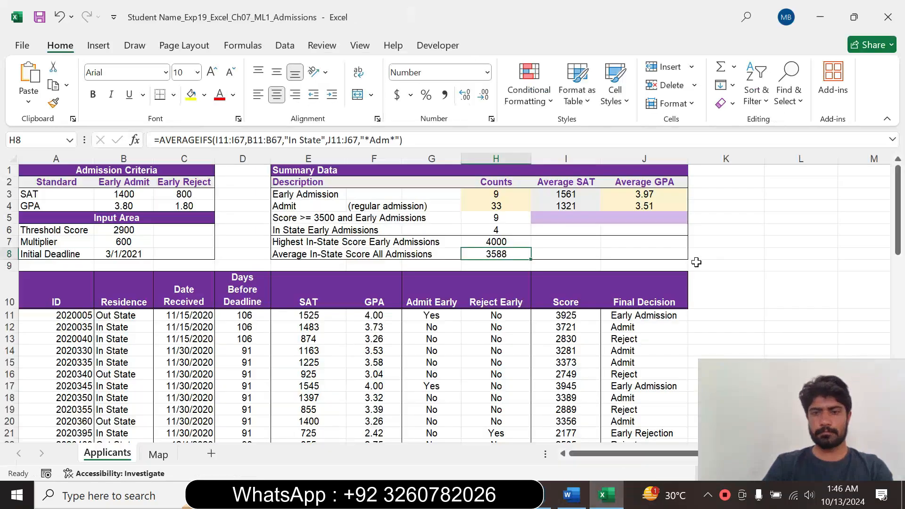
left_click(647, 278)
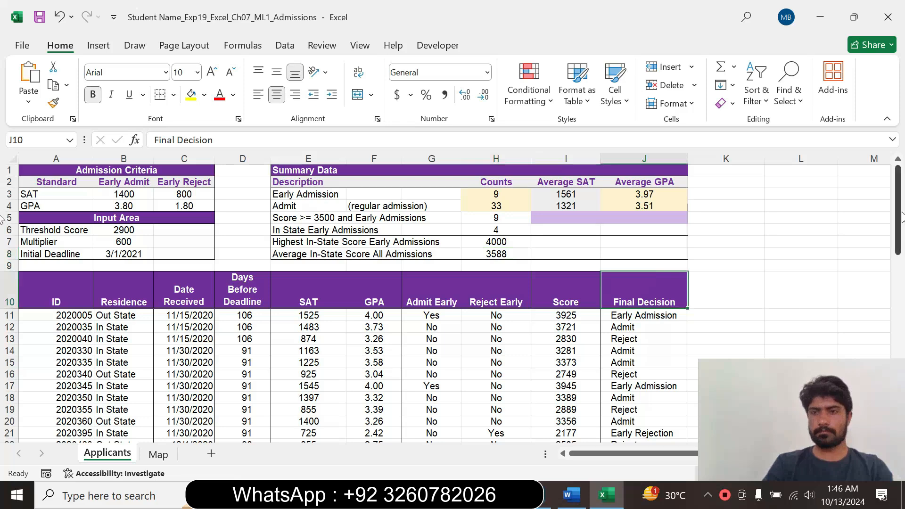